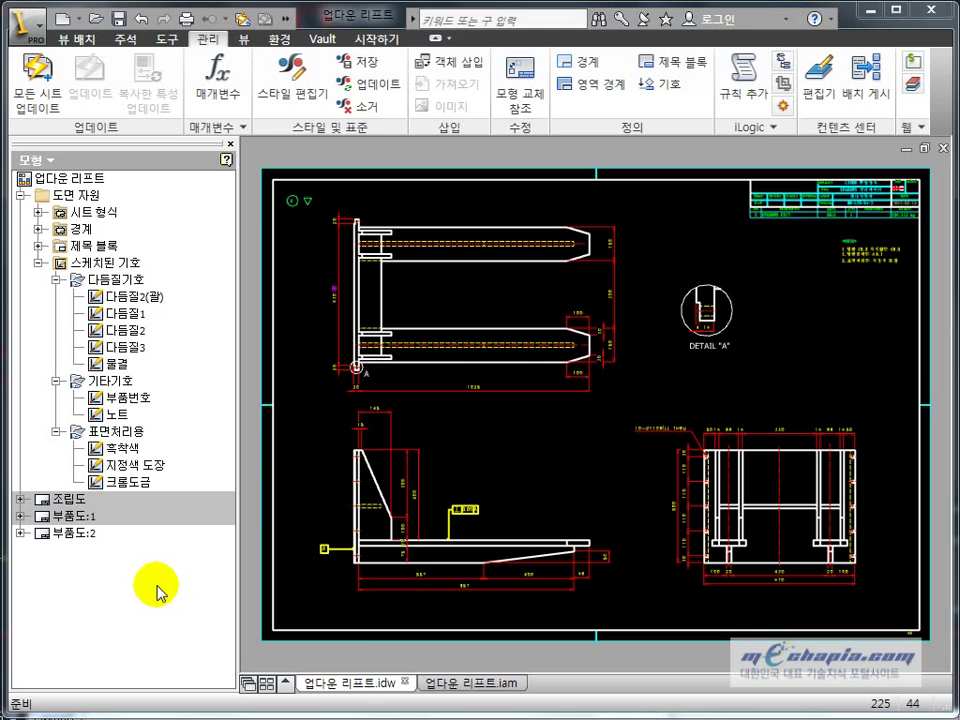
Add a new blank sheet 부품도:3, check the 조립도 sheet, then return to 부품도:3
right_click(79, 559)
left_click(119, 587)
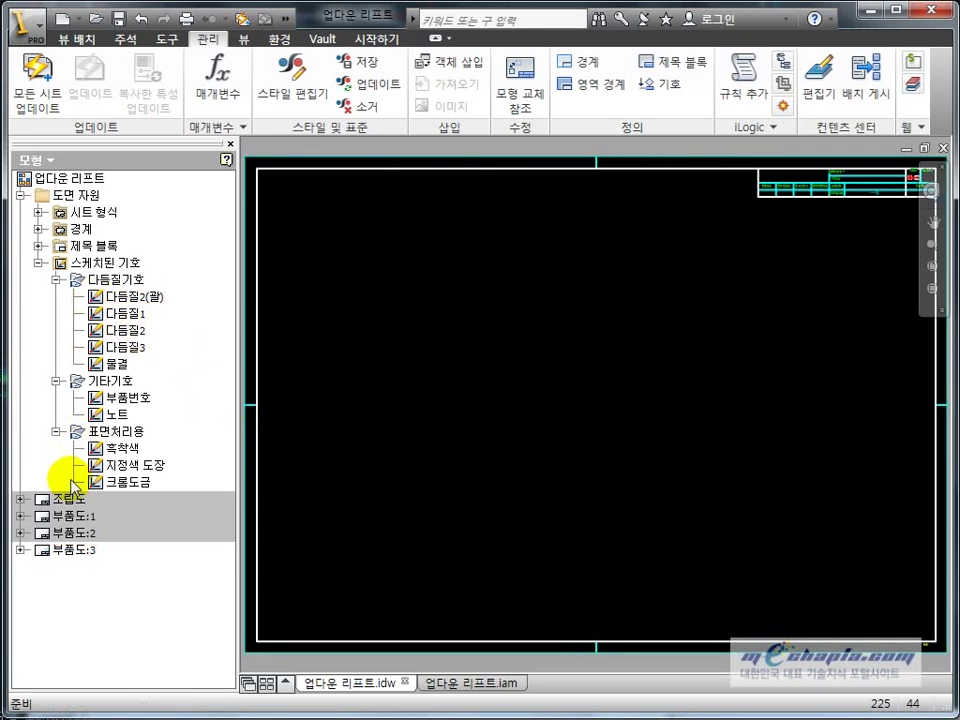
double_click(68, 498)
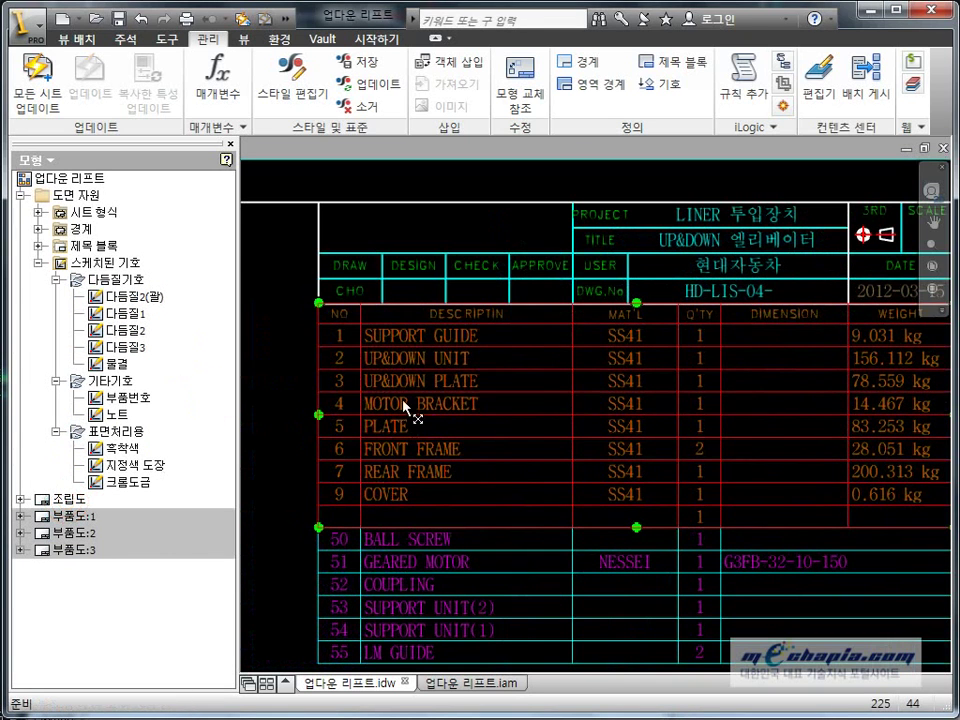
double_click(62, 549)
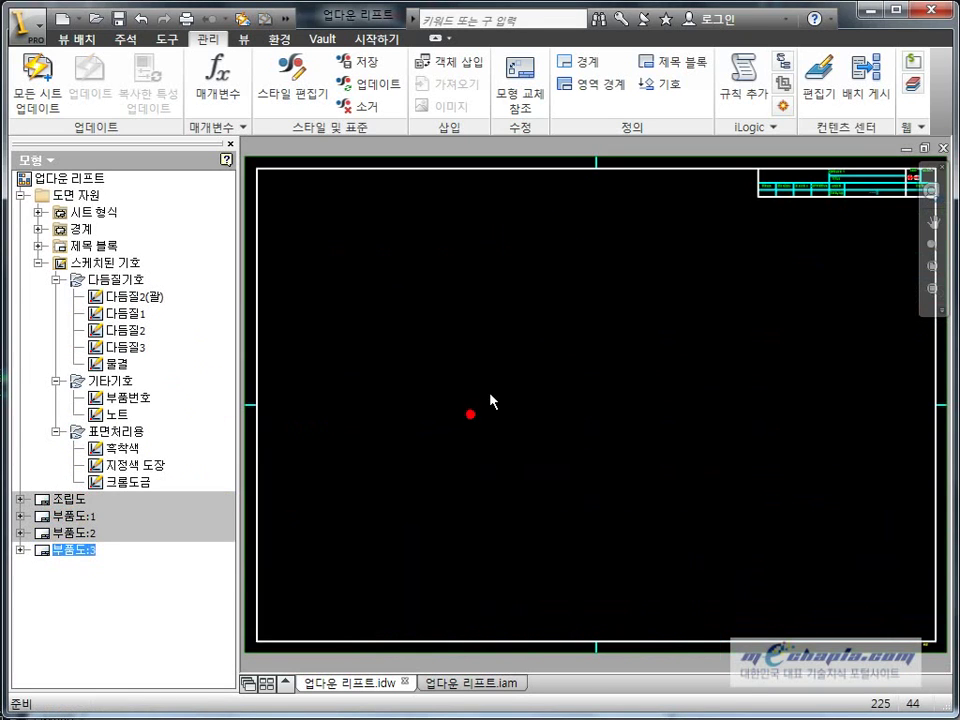
Start a base view and choose the UP&DOWN PLATE part file as its model
left_click(77, 39)
left_click(36, 80)
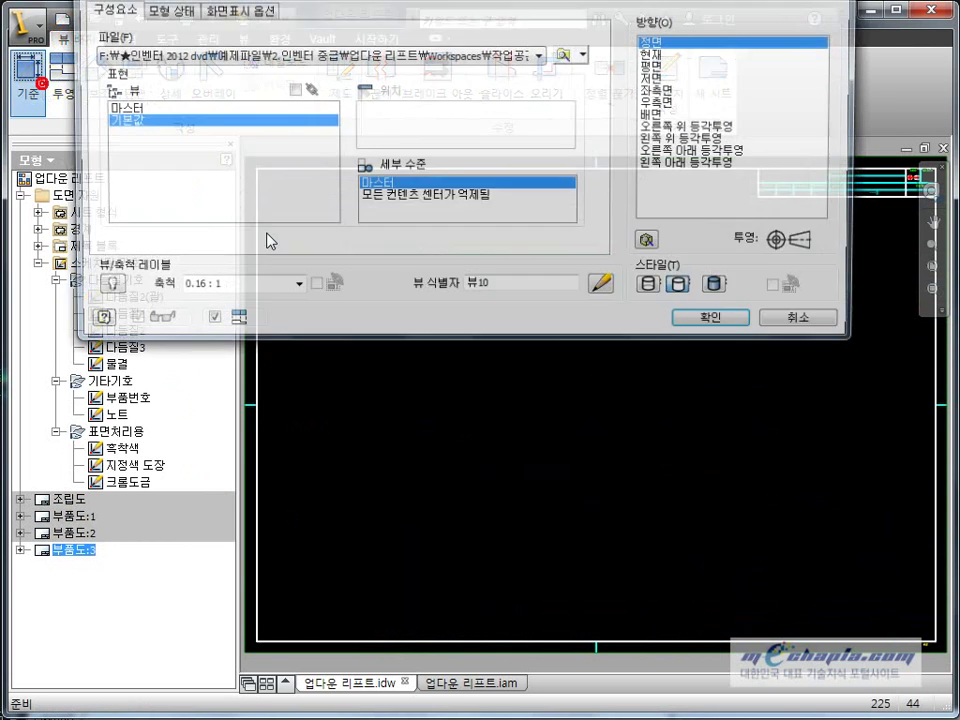
left_click(566, 54)
left_click(536, 145)
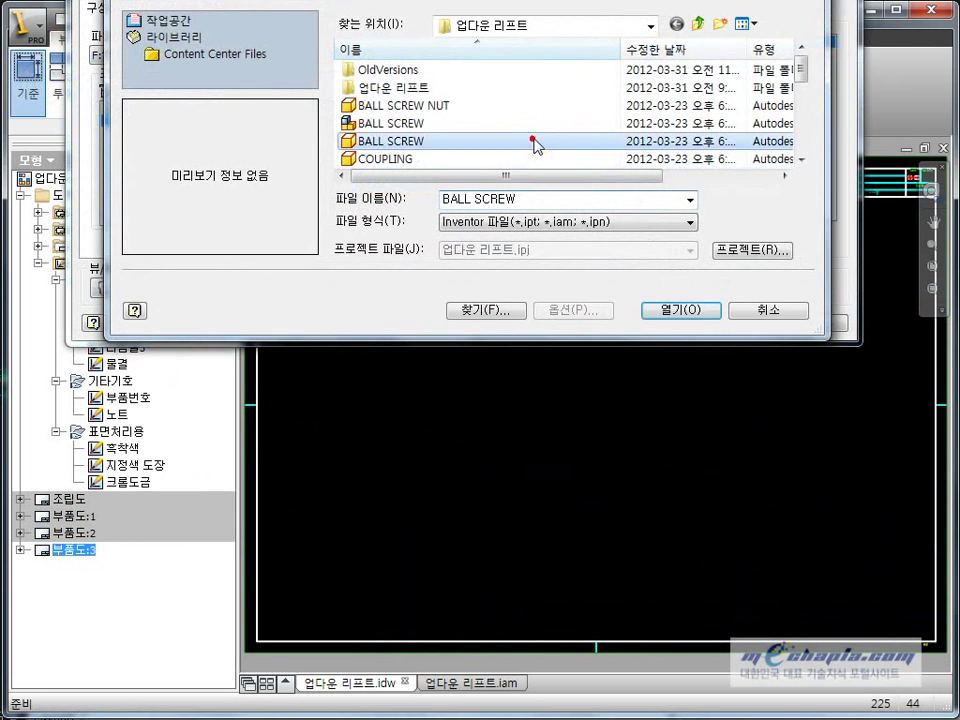
scroll(540, 138, "down", 1)
scroll(540, 138, "down", 3)
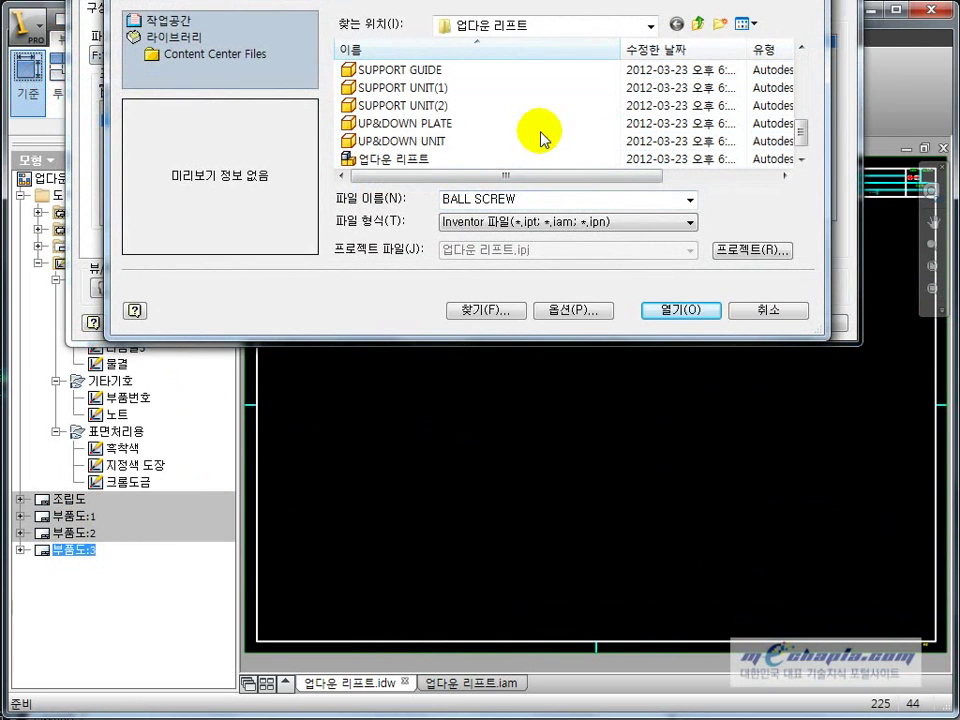
double_click(440, 123)
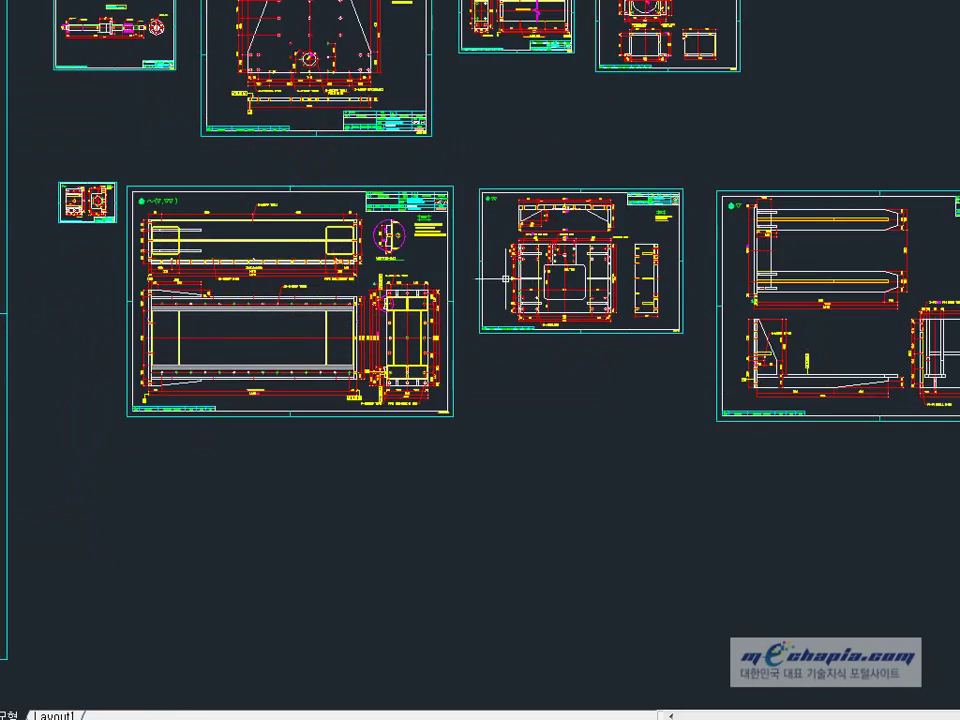
scroll(614, 241, "up", 3)
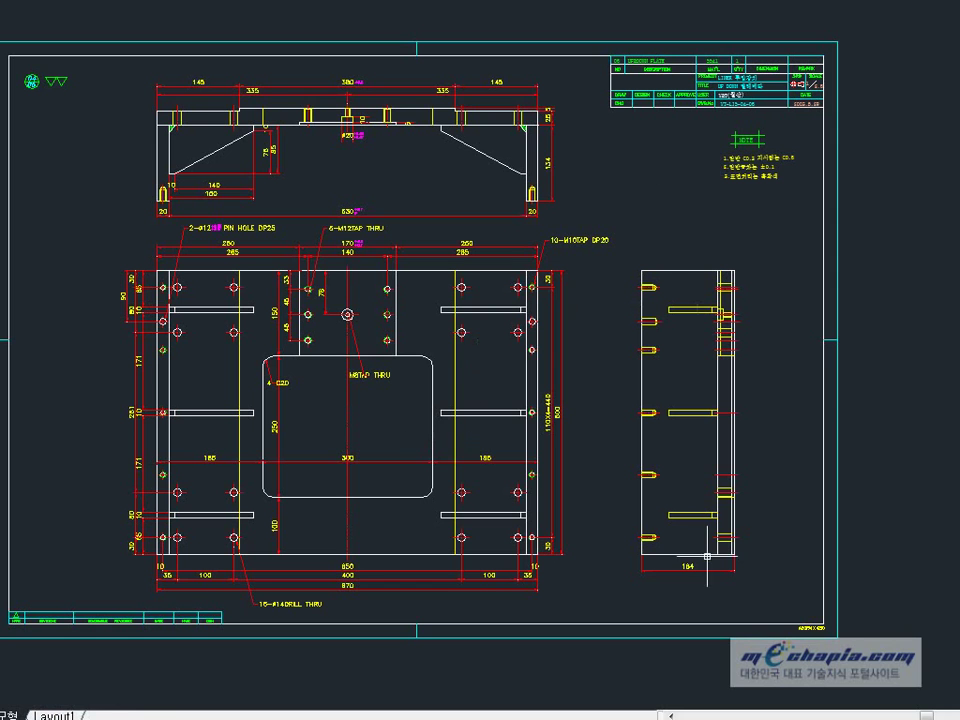
scroll(713, 552, "down", 5)
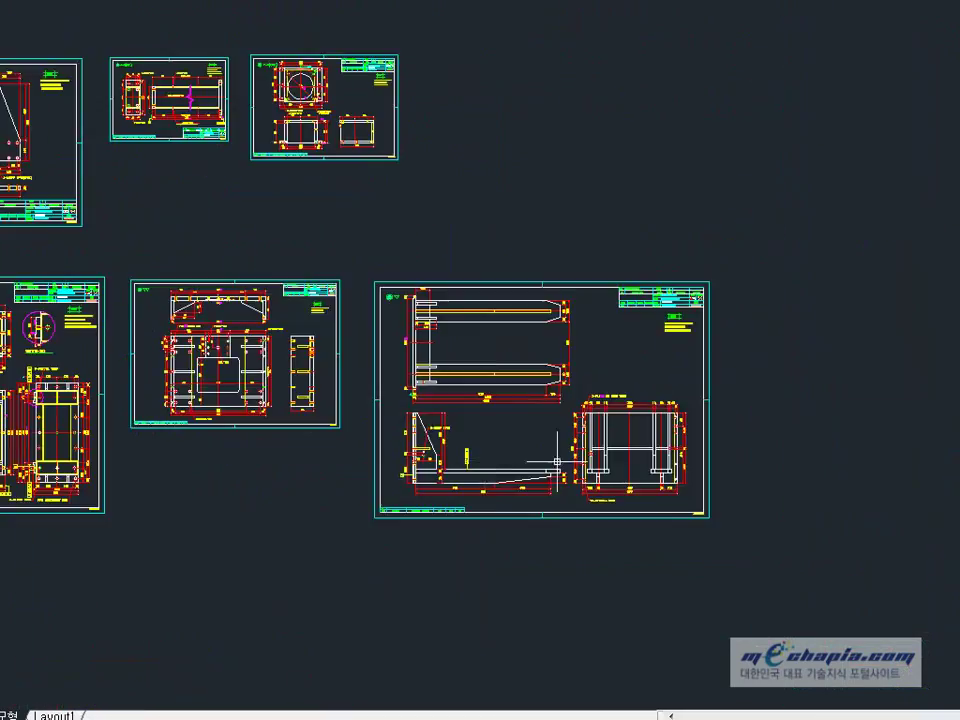
scroll(690, 332, "up", 5)
scroll(643, 489, "up", 3)
scroll(643, 489, "down", 8)
middle_click_drag(643, 489, 143, 320)
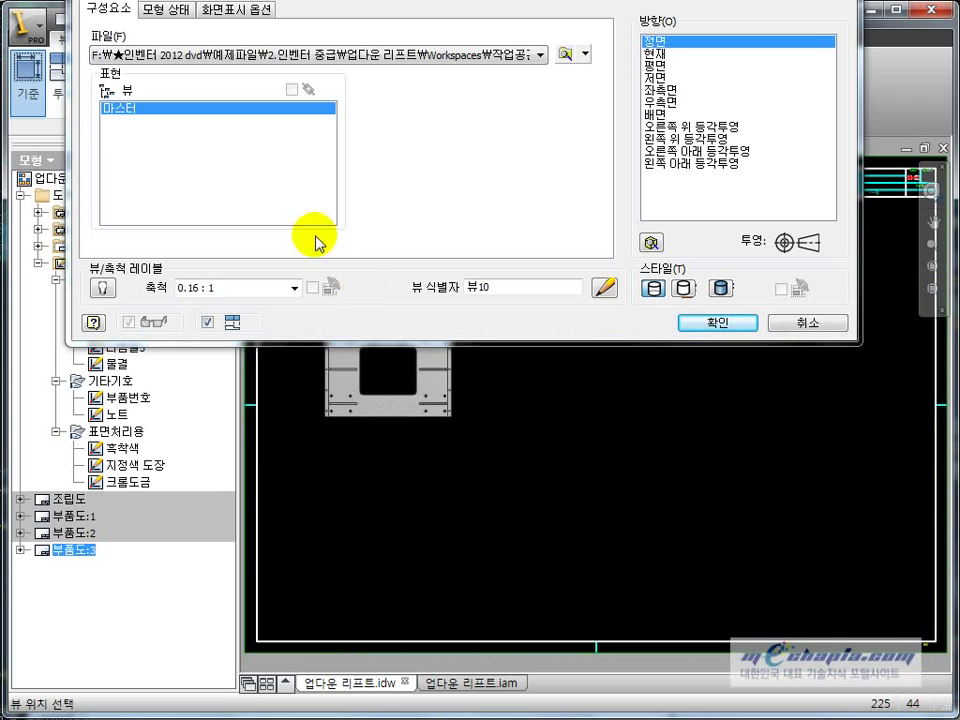
Place the UP&DOWN PLATE base view at 0.3 scale with a projected view above it
double_click(207, 288)
left_click(196, 286)
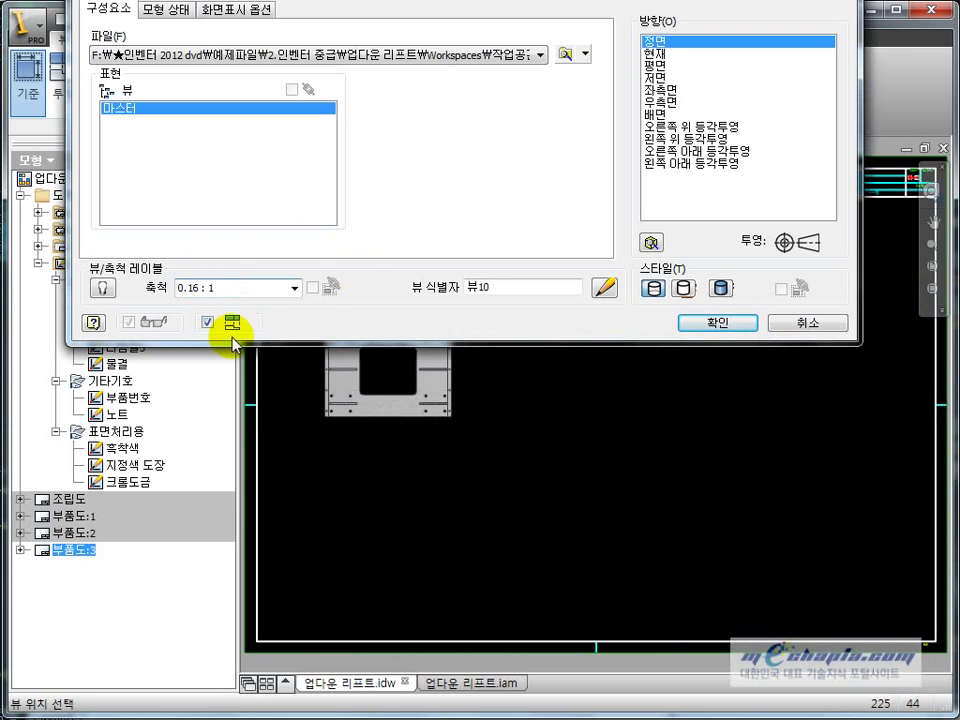
type("0.3")
scroll(392, 485, "down", 5)
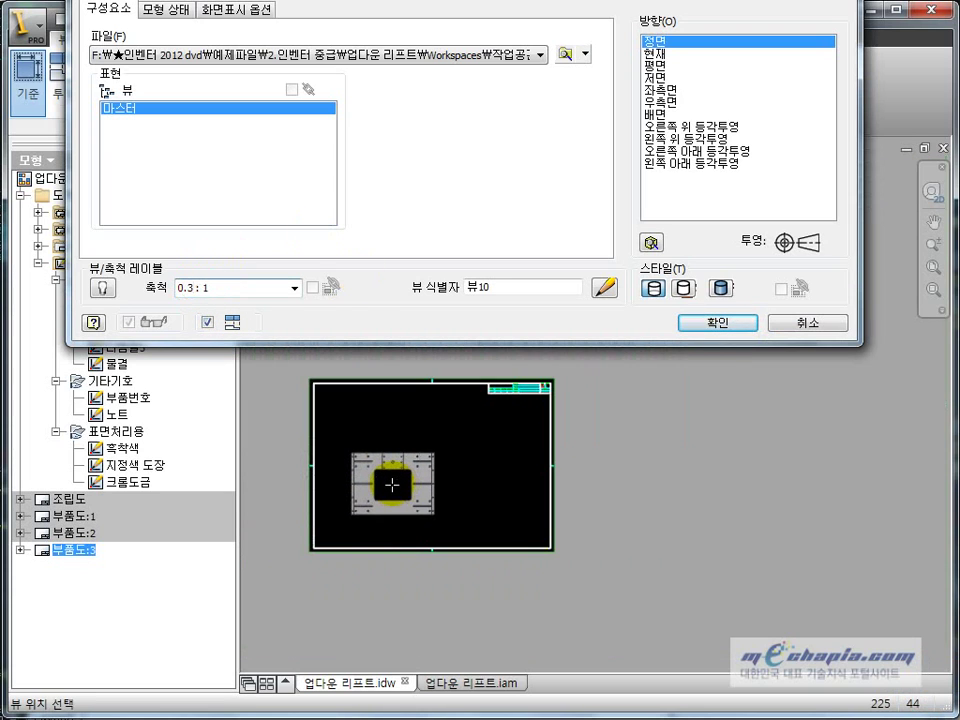
left_click(392, 485)
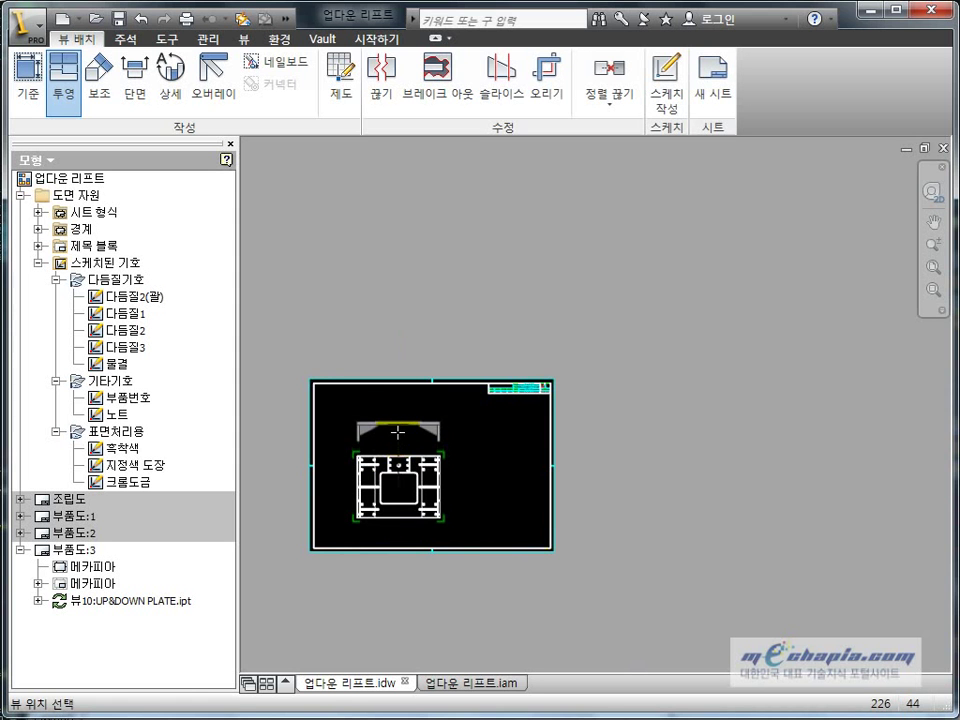
left_click(399, 421)
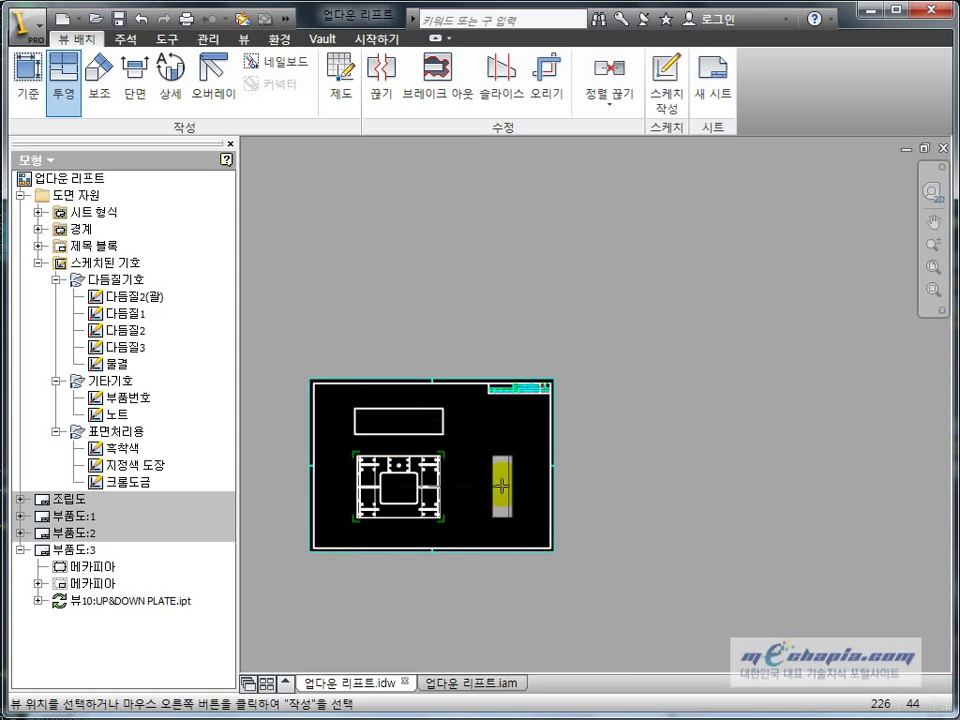
right_click(502, 485)
left_click(530, 492)
Nudge the views into position and change the view scale to 0.35
scroll(471, 508, "up", 2)
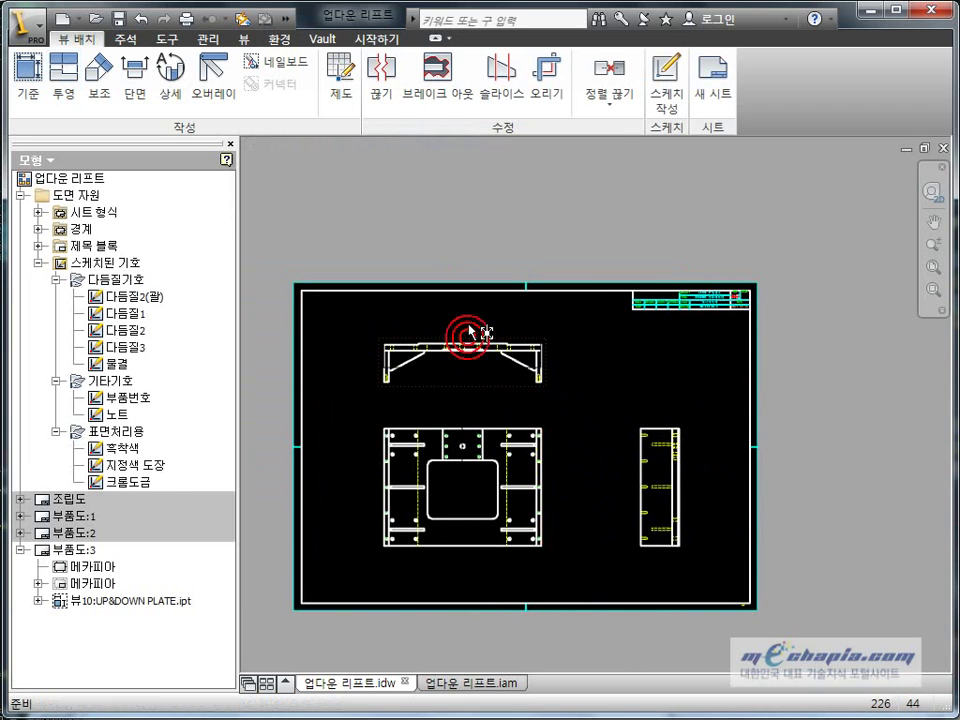
left_click_drag(470, 327, 470, 314)
key("alt+Tab")
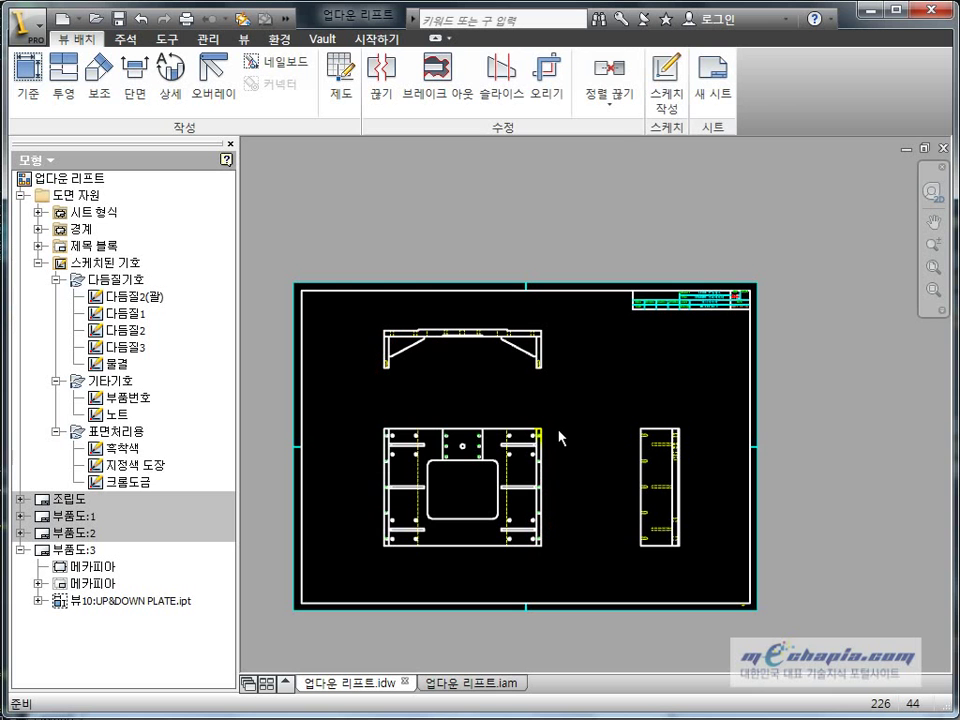
left_click_drag(568, 477, 582, 477)
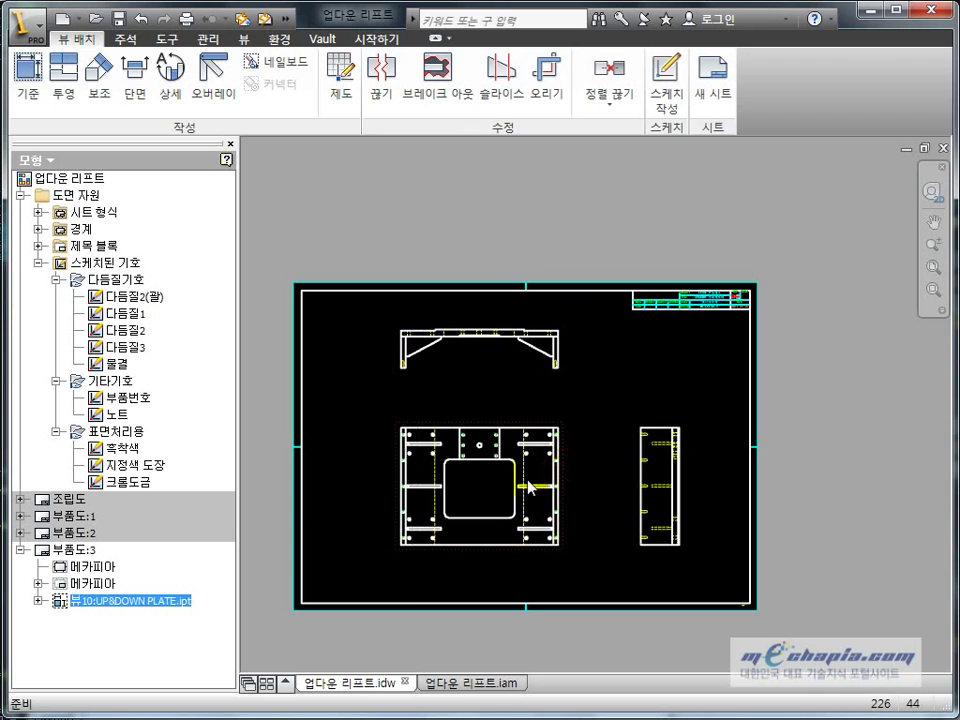
double_click(497, 489)
double_click(194, 288)
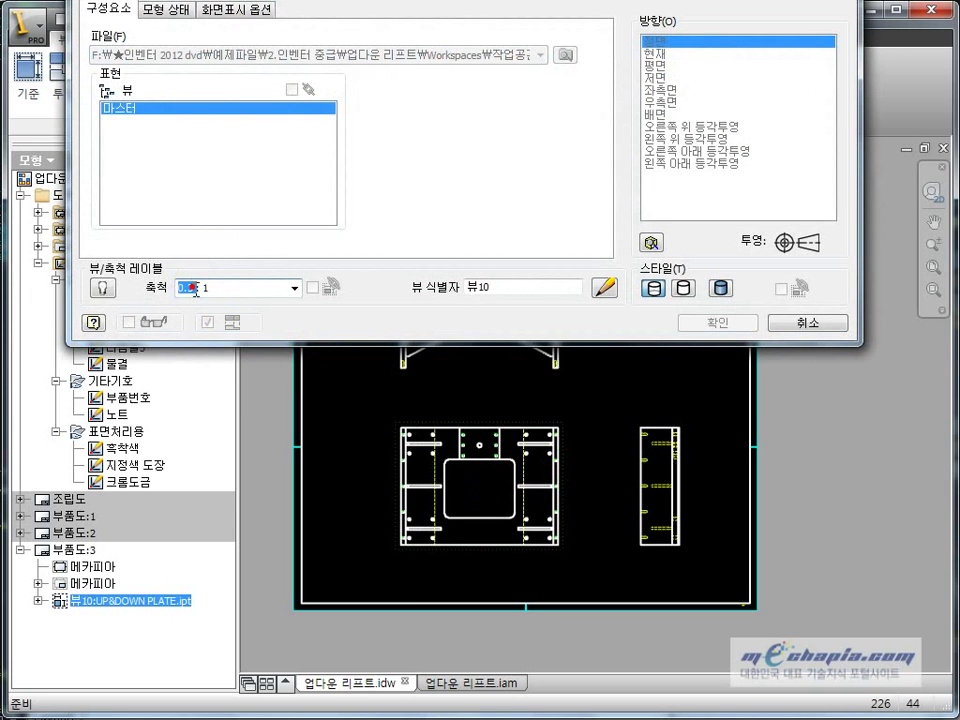
type("0.35")
key("Return")
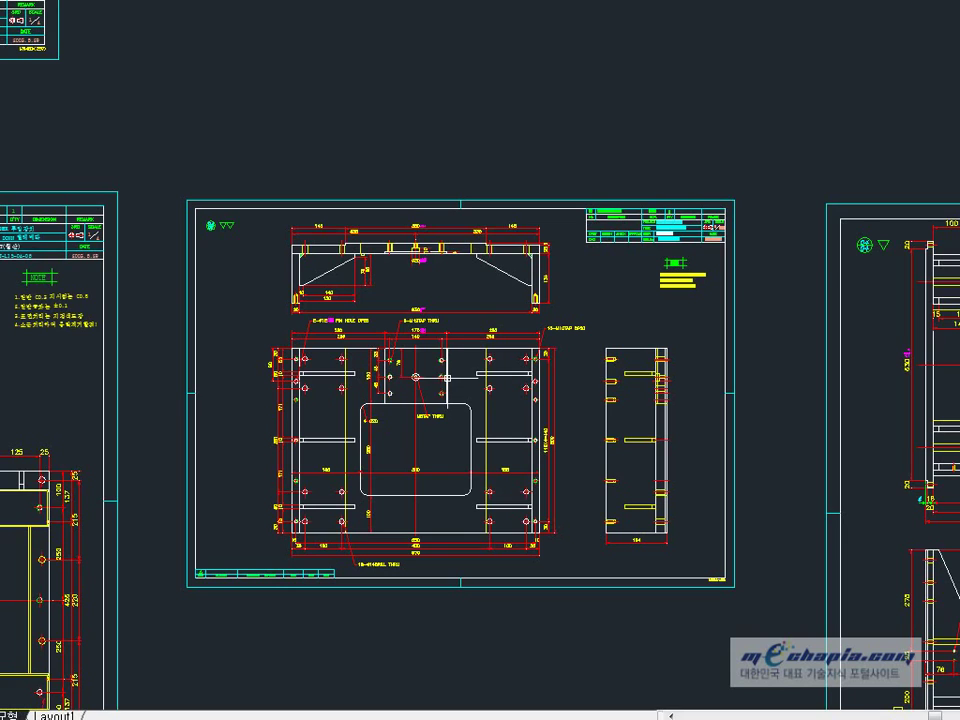
scroll(467, 513, "up", 2)
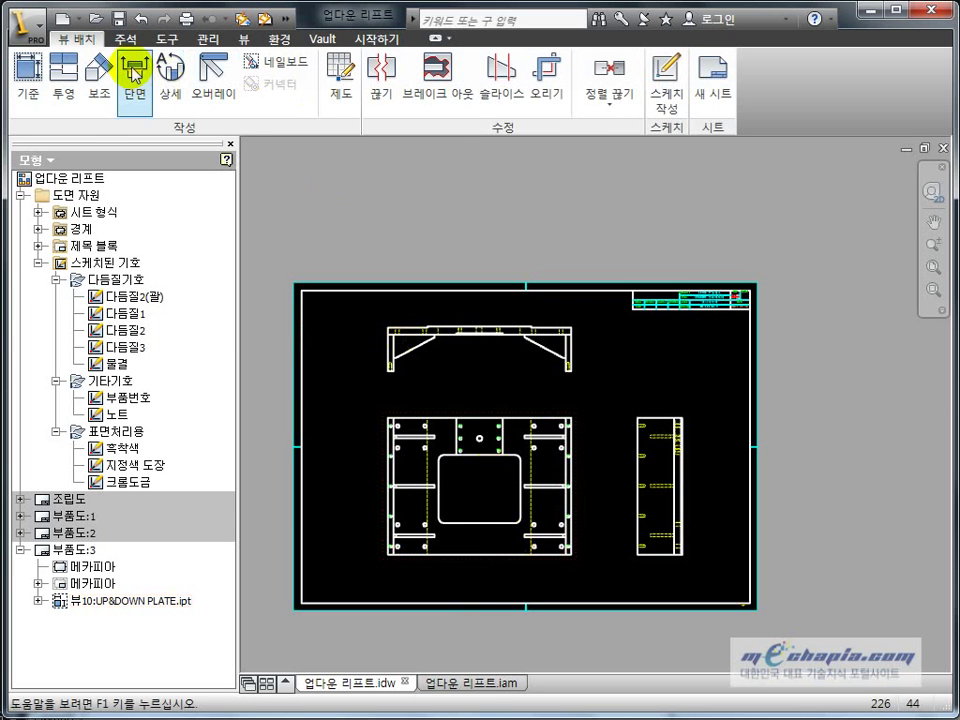
Dimension the plate's 470 overall width below the front view
left_click(126, 39)
left_click(30, 92)
scroll(445, 582, "down", 2)
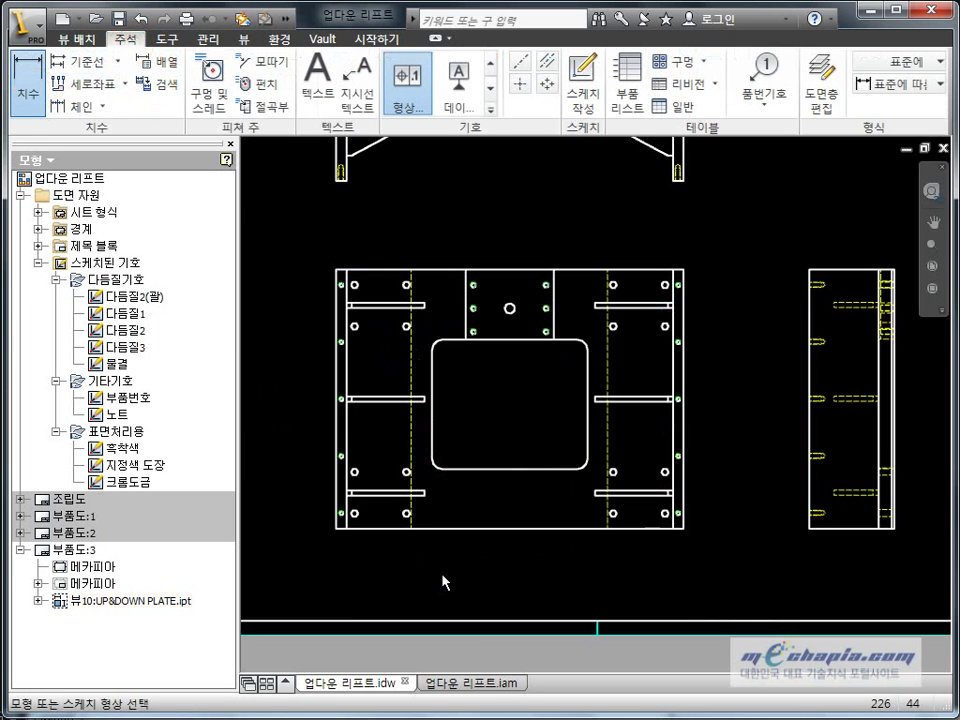
left_click(338, 490)
left_click(680, 508)
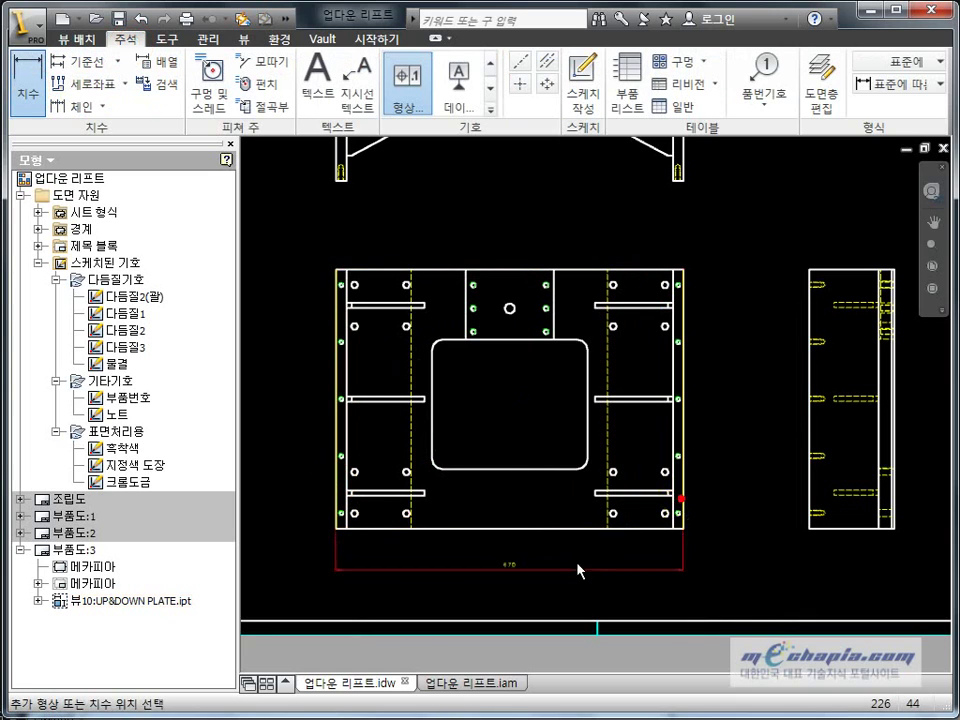
left_click(561, 596)
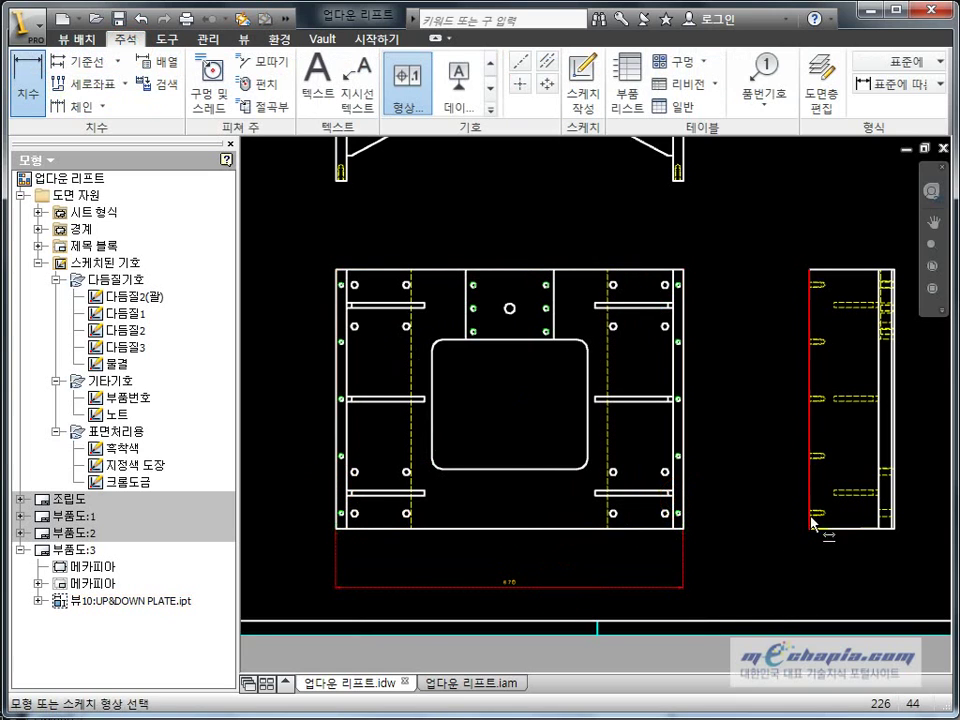
Add the front view's height dimension on its right side
left_click(810, 514)
left_click(896, 505)
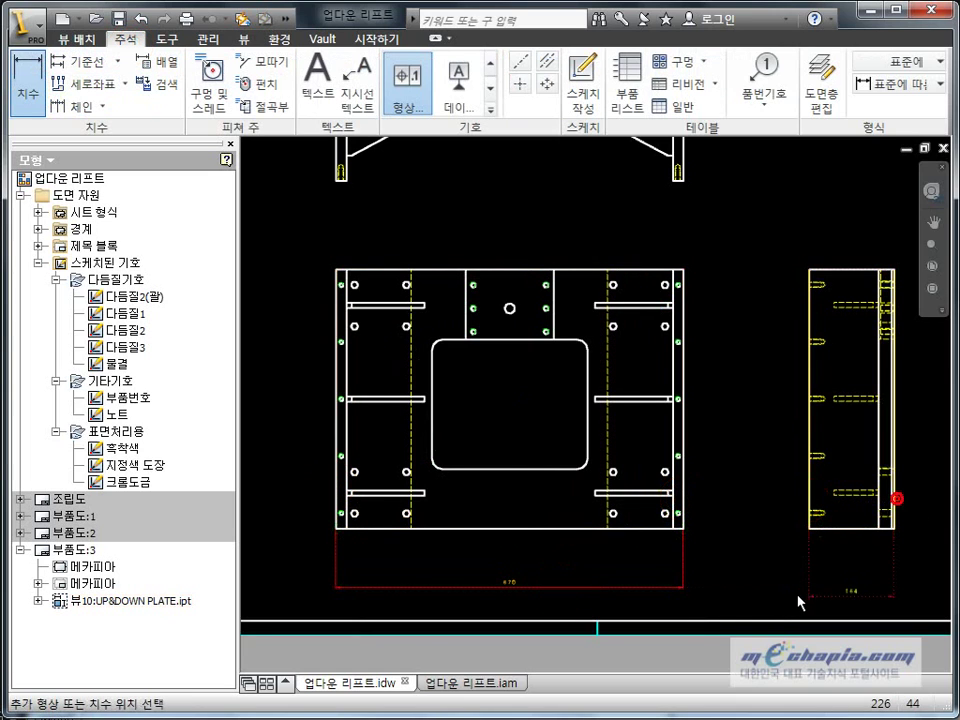
left_click(655, 272)
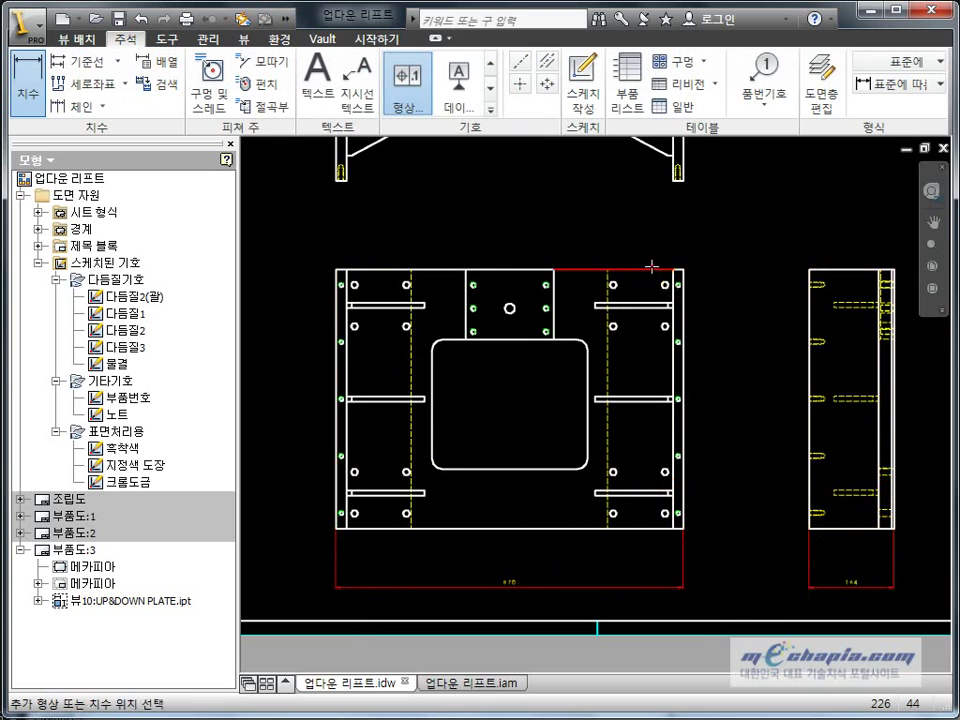
left_click(650, 528)
left_click(744, 478)
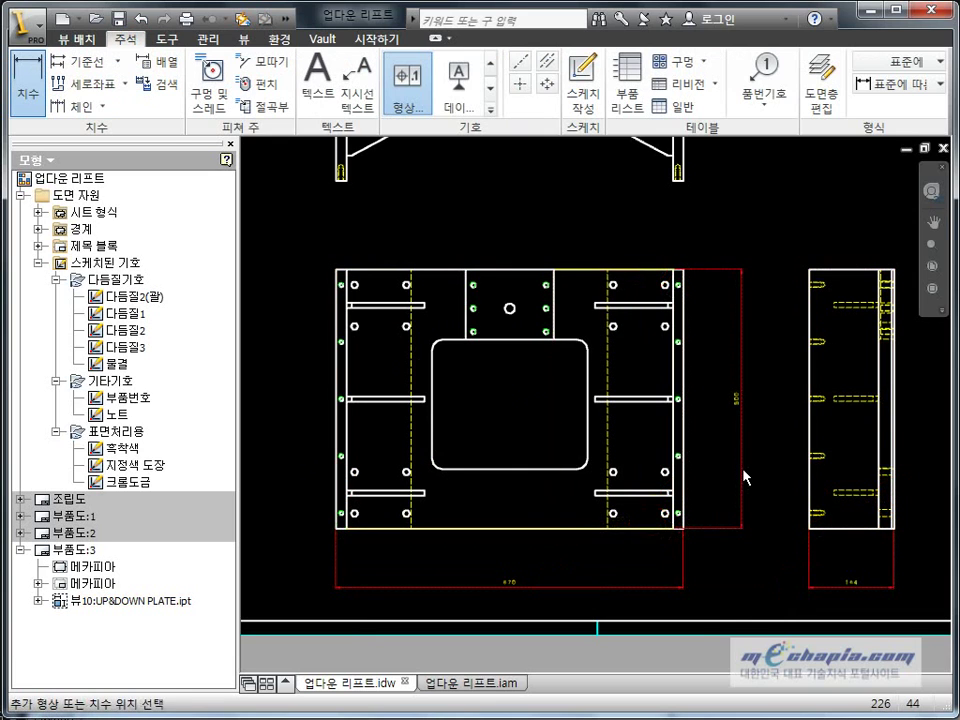
scroll(722, 479, "down", 3)
scroll(668, 465, "down", 2)
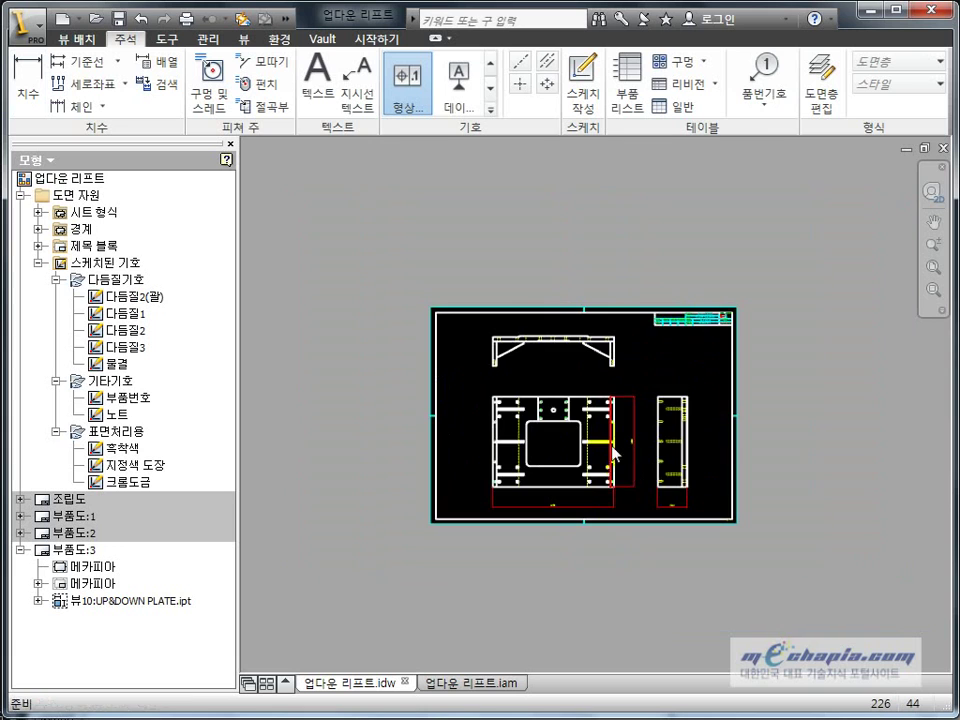
scroll(610, 445, "up", 3)
scroll(722, 514, "up", 3)
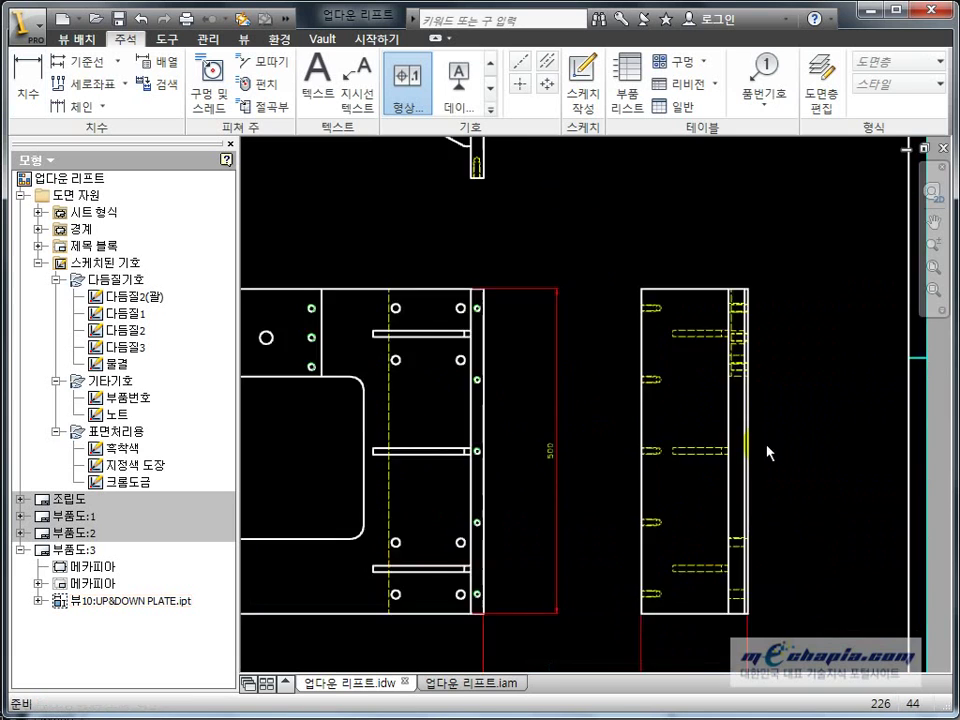
scroll(744, 448, "up", 3)
scroll(741, 543, "down", 3)
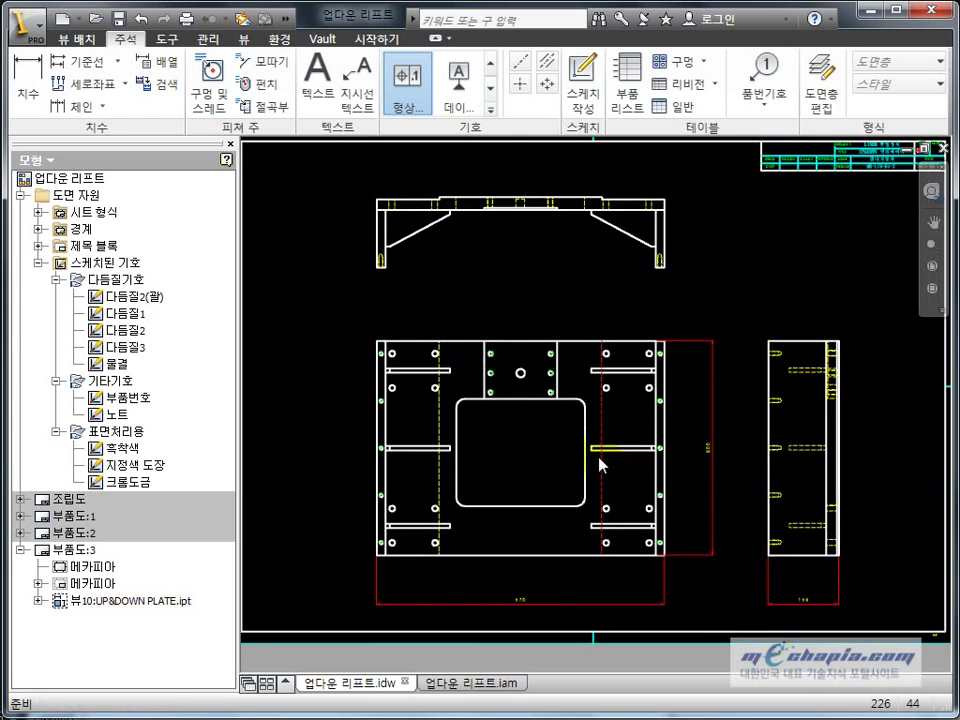
middle_click_drag(493, 300, 493, 330)
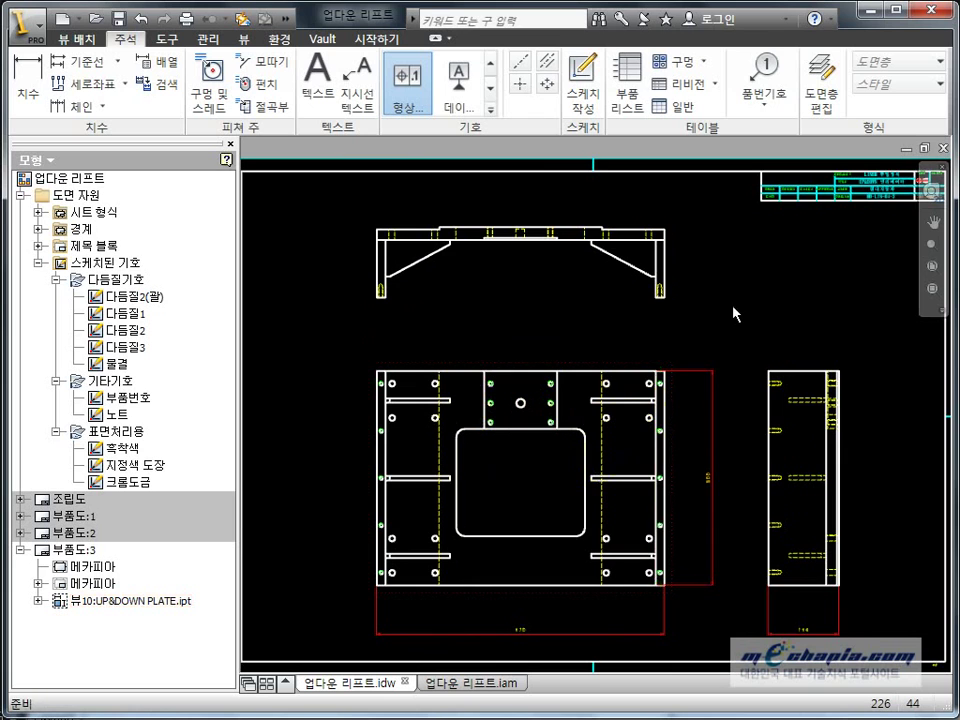
middle_click_drag(652, 360, 652, 375)
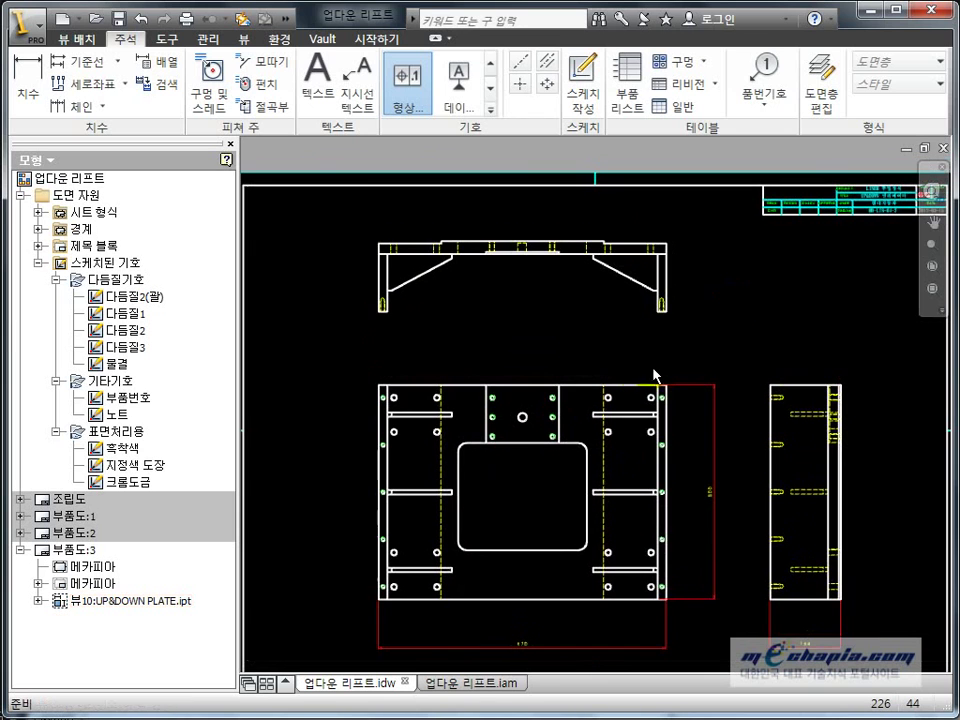
Add automated centre marks to the holes in the plate's front view
left_click(538, 518)
right_click(787, 481)
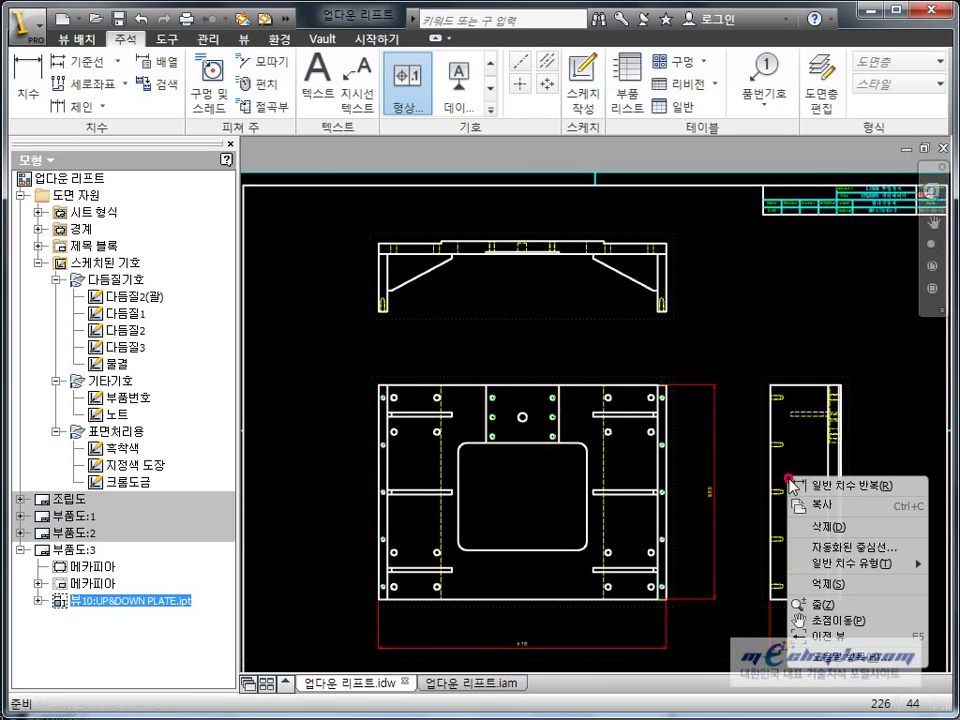
left_click(860, 546)
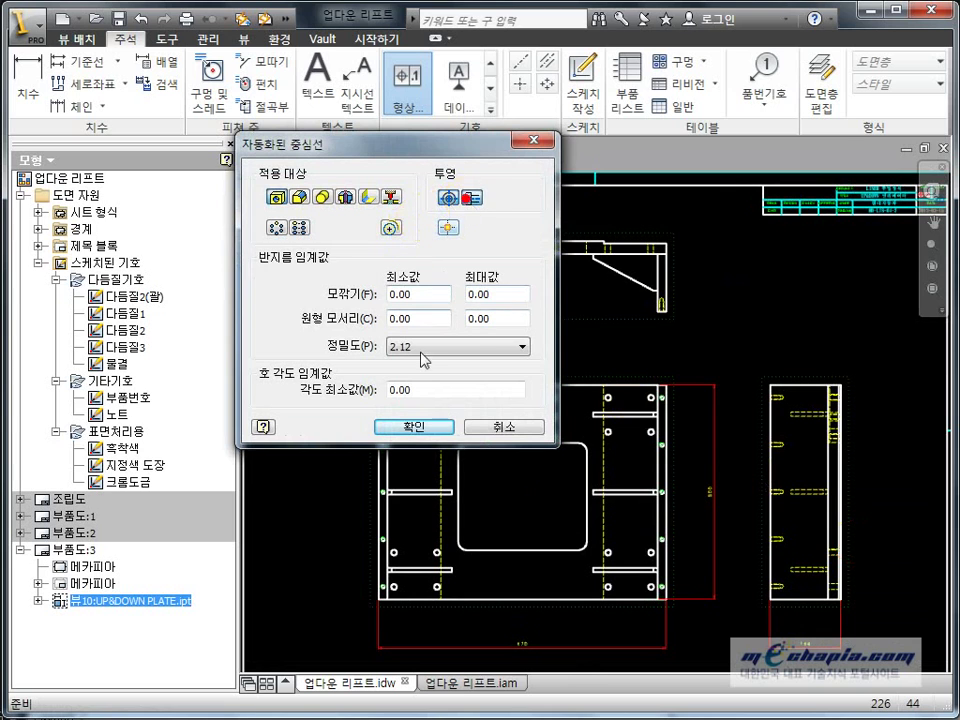
left_click(390, 424)
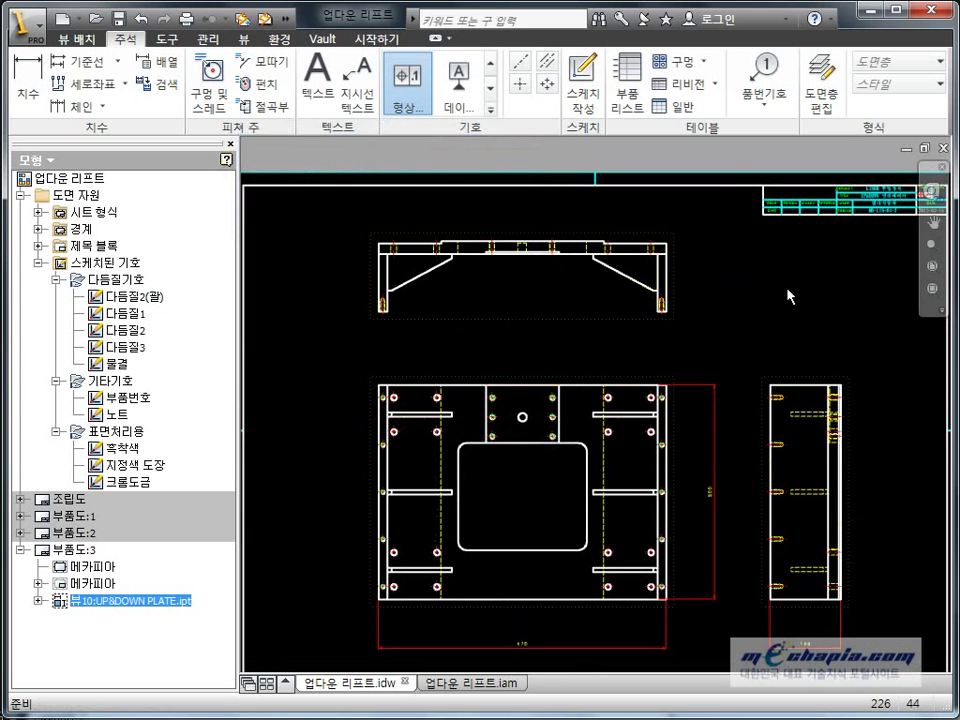
left_click(786, 290)
Place the 부품번호 and 다듬질2 symbols at the top-left, then show sheet 부품도:2
middle_click_drag(266, 302, 355, 307)
left_click(120, 412)
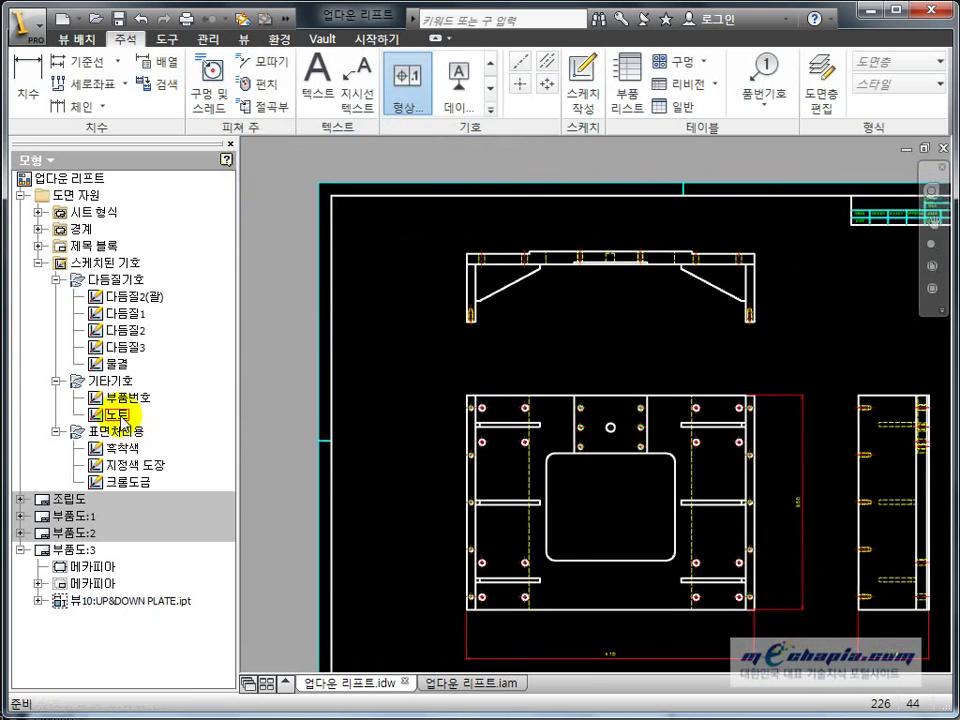
left_click(354, 222)
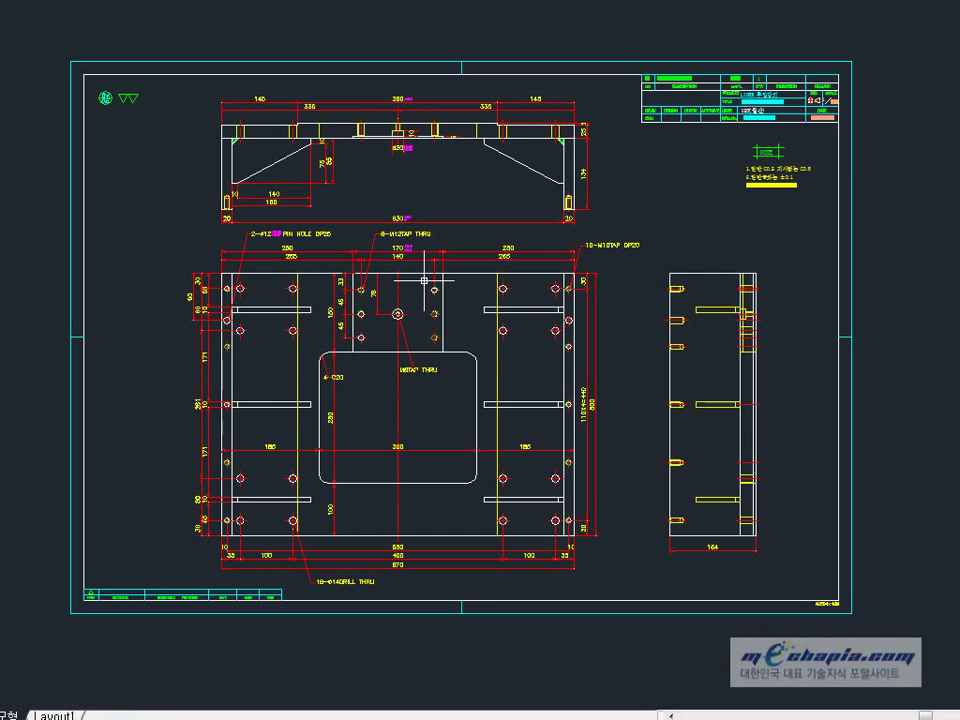
scroll(172, 177, "up", 3)
scroll(172, 177, "up", 2)
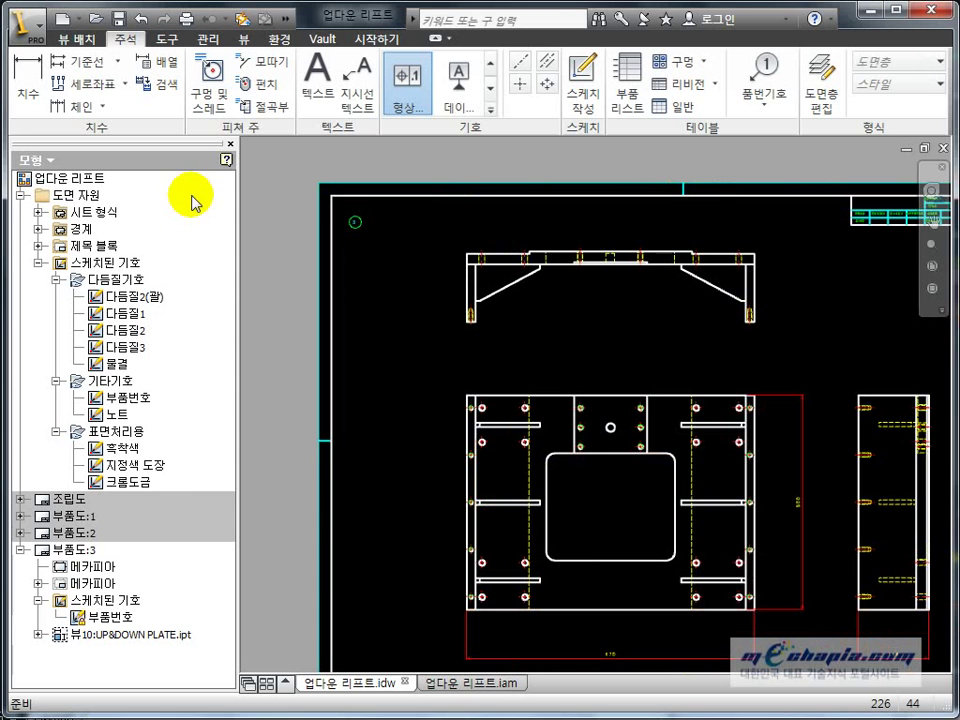
left_click(370, 223)
middle_click_drag(329, 453, 272, 453)
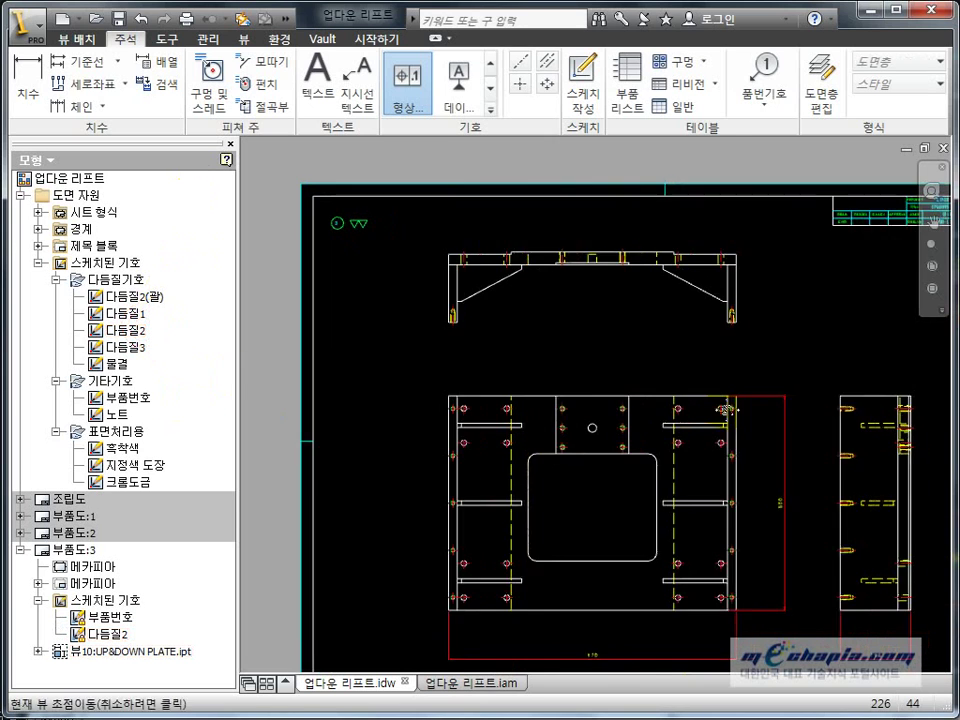
double_click(80, 532)
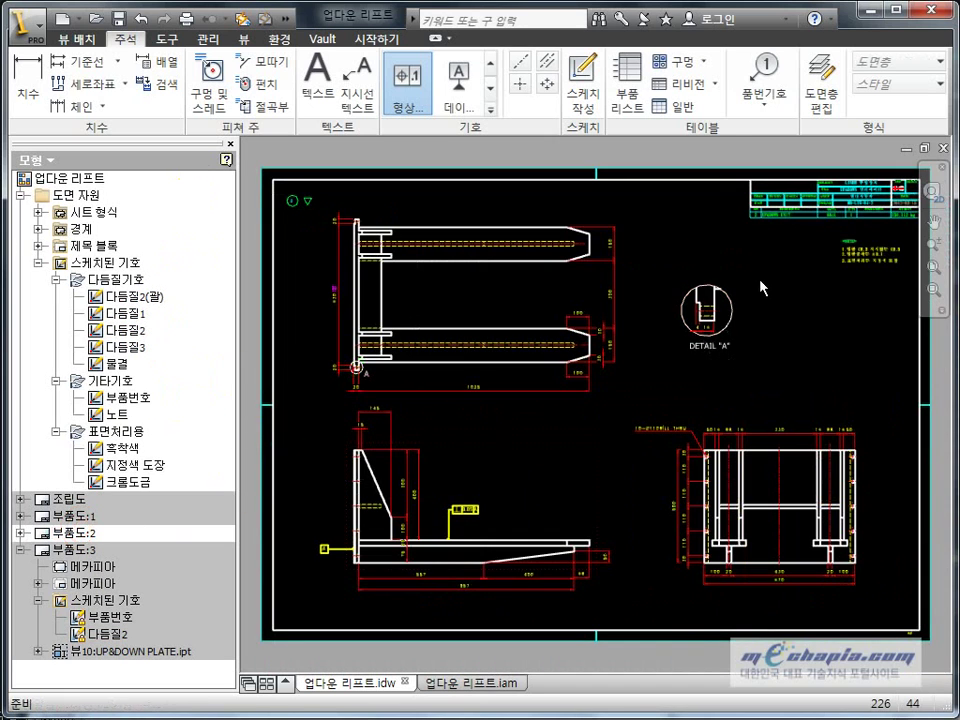
On 부품도:3, hide the unwanted parts-list rows so only item 3 UP&DOWN PLATE remains
double_click(75, 549)
scroll(553, 364, "up", 2)
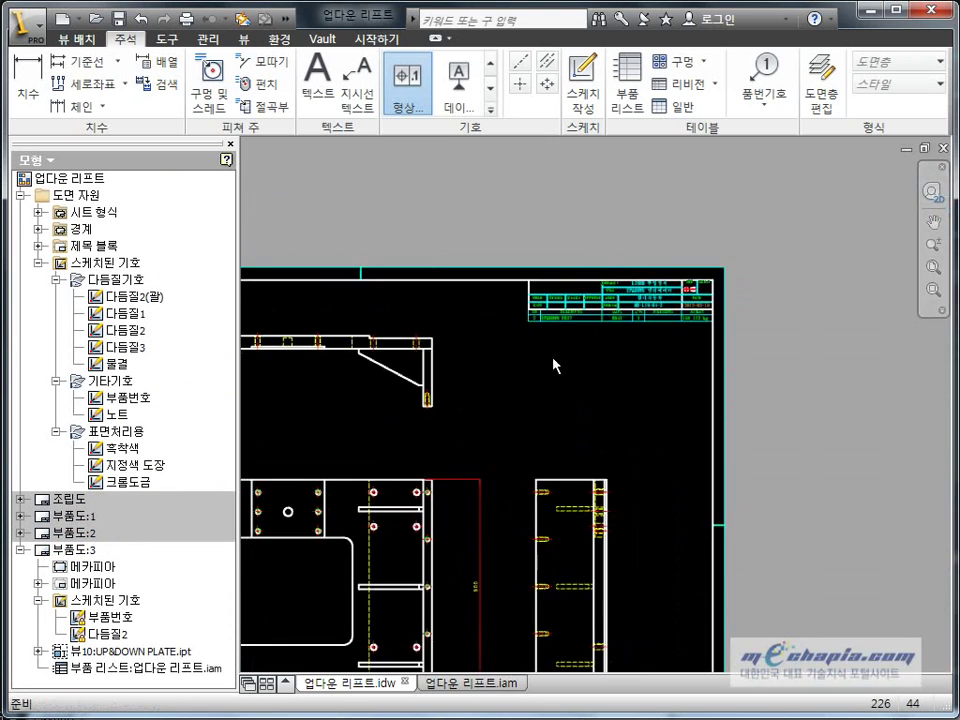
scroll(555, 321, "up", 3)
double_click(527, 272)
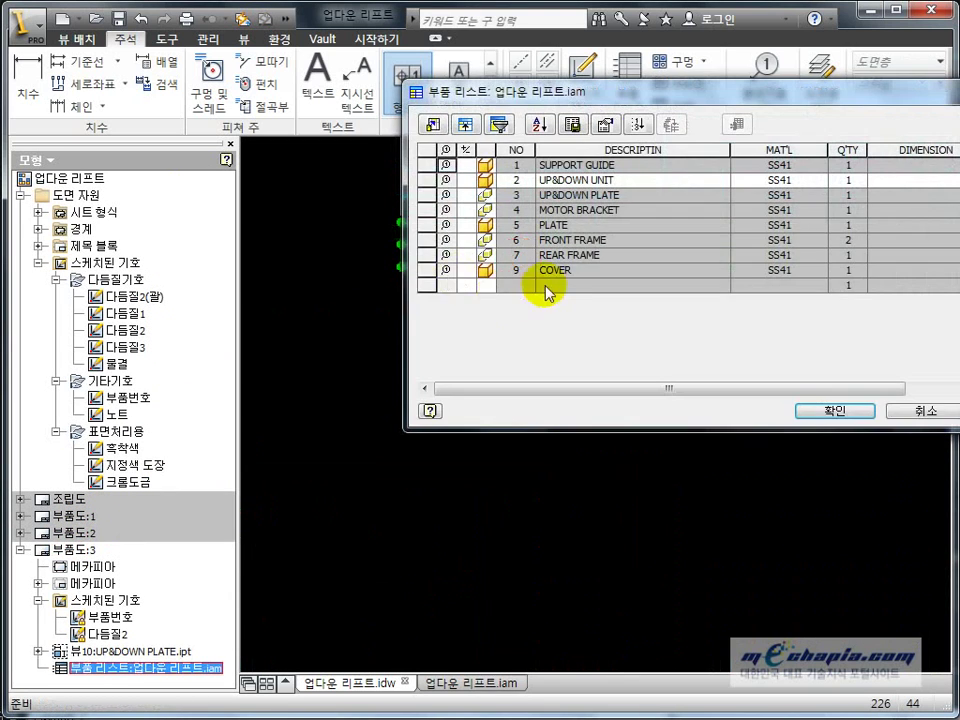
right_click(429, 180)
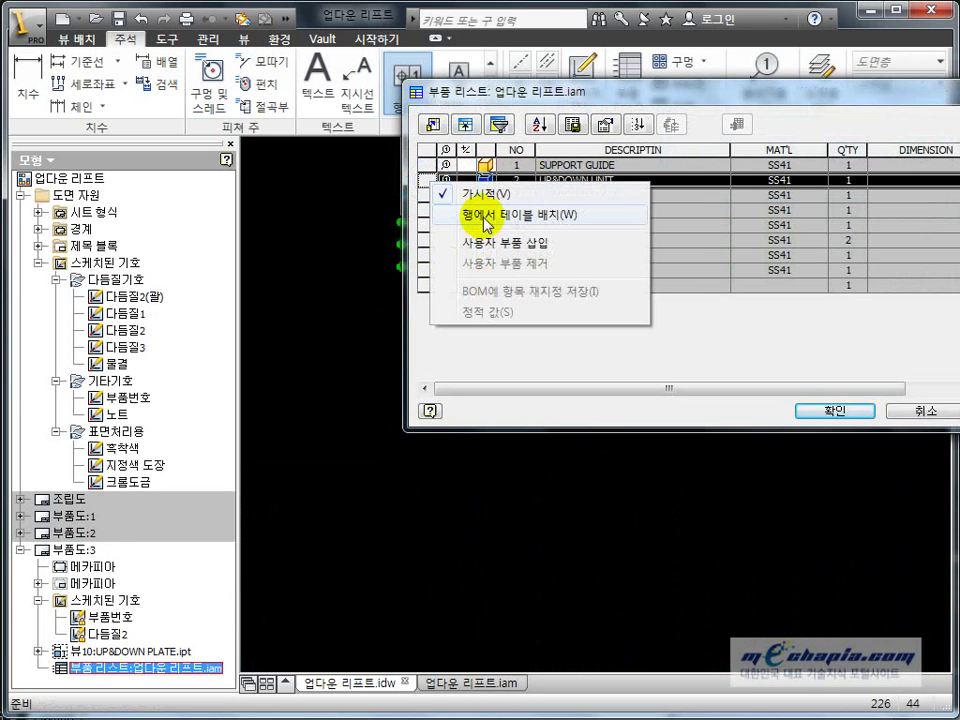
left_click(441, 194)
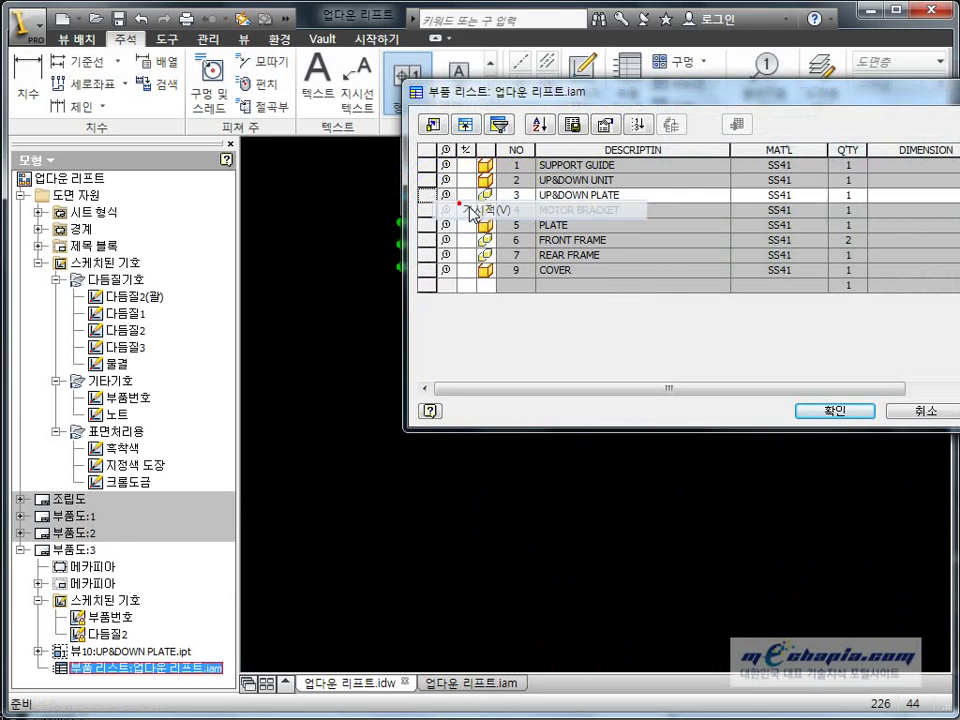
left_click(810, 411)
scroll(687, 484, "down", 2)
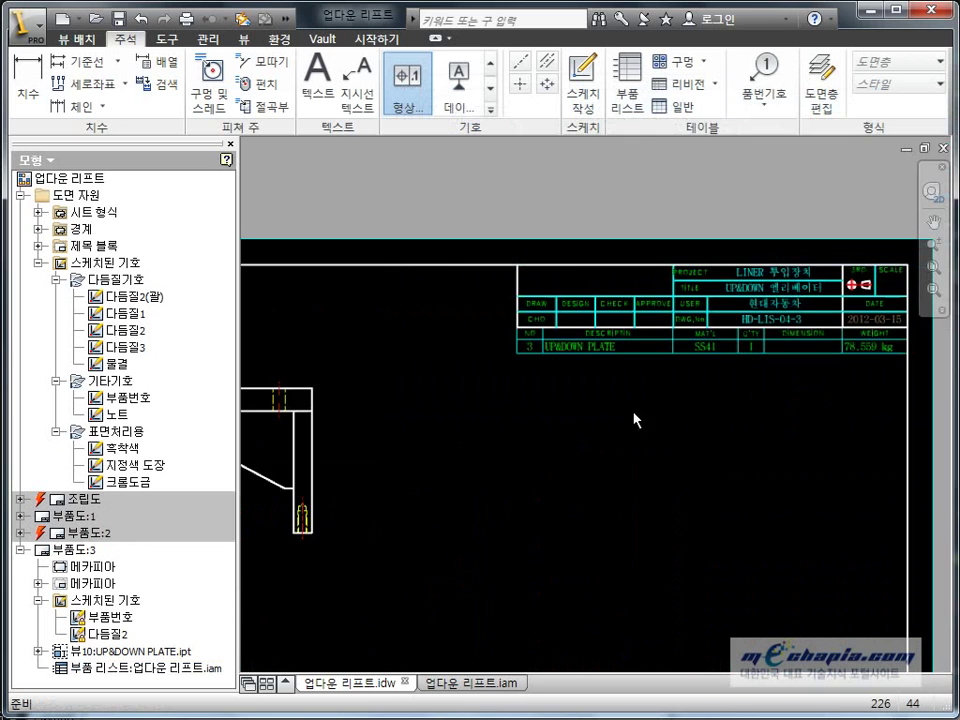
scroll(617, 392, "down", 1)
scroll(750, 379, "down", 1)
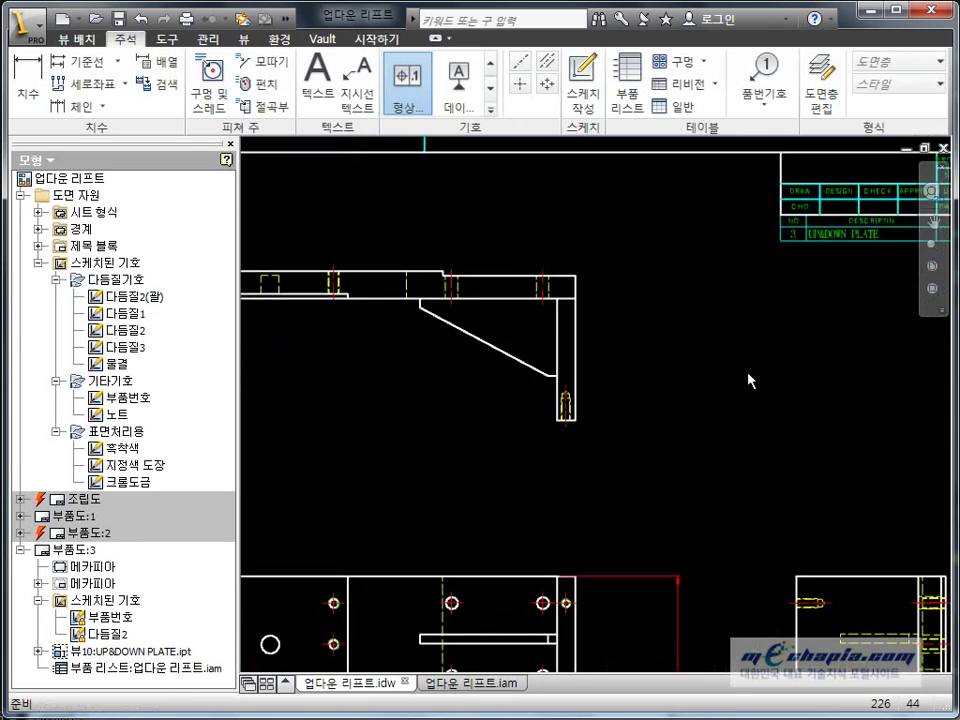
scroll(763, 343, "down", 1)
scroll(745, 380, "down", 1)
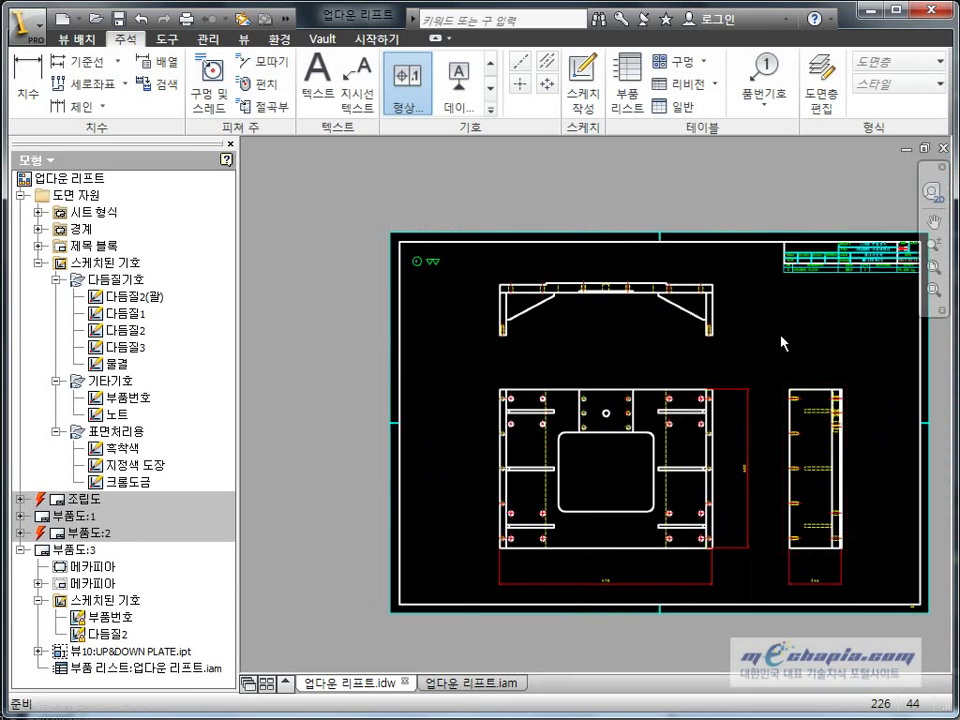
scroll(761, 332, "up", 1)
scroll(703, 349, "up", 1)
scroll(700, 400, "up", 1)
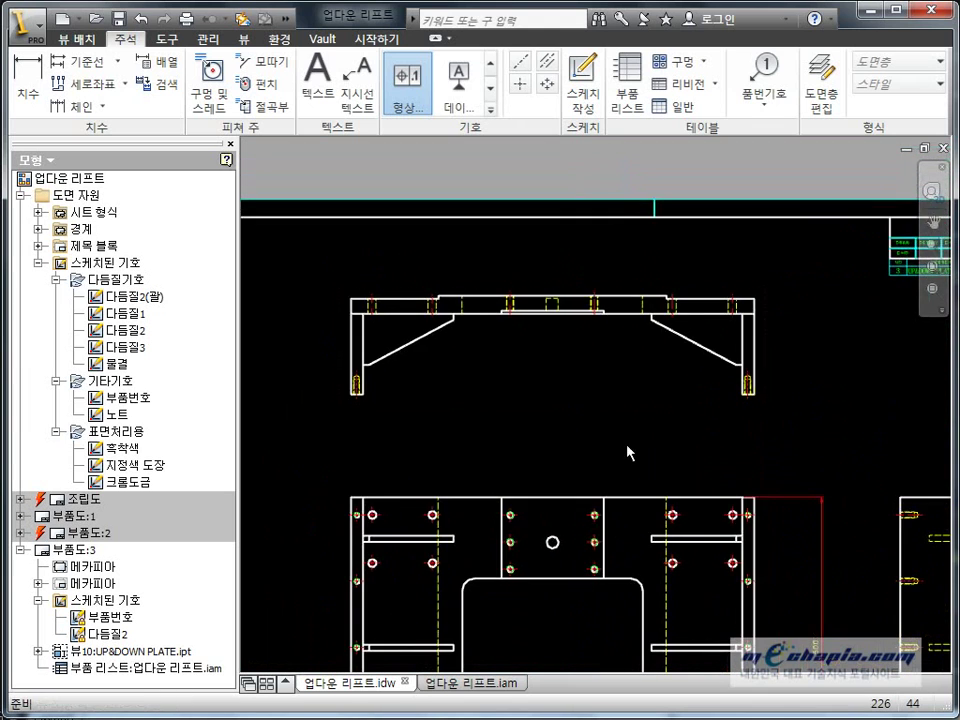
scroll(627, 300, "up", 1)
scroll(630, 268, "down", 1)
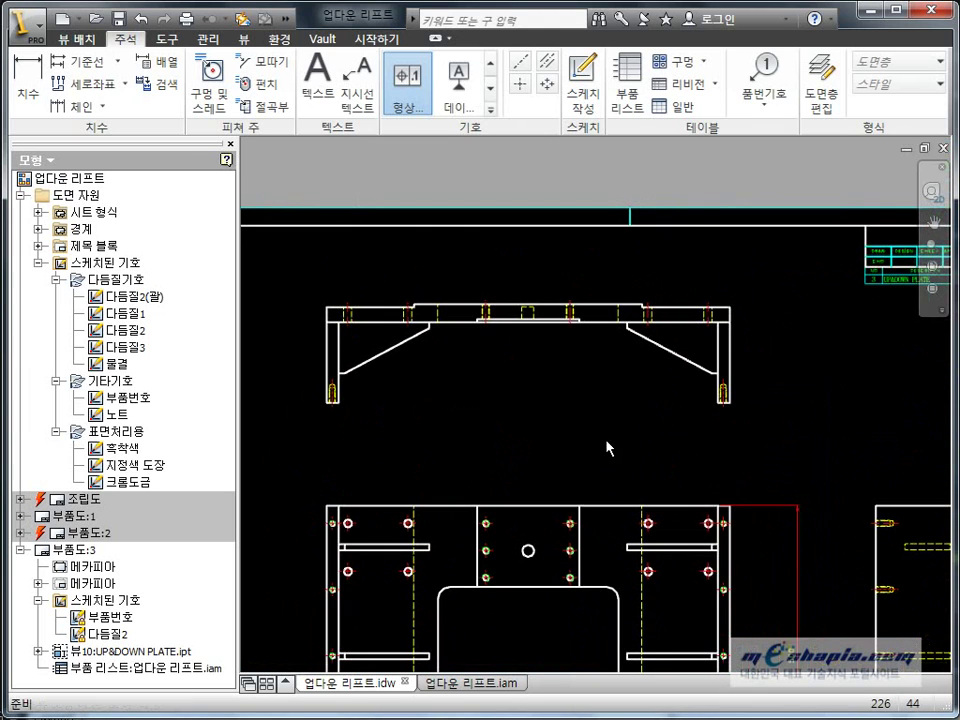
scroll(705, 364, "up", 2)
Add the 134 and 25 vertical dimensions on the right of the top view
key("d")
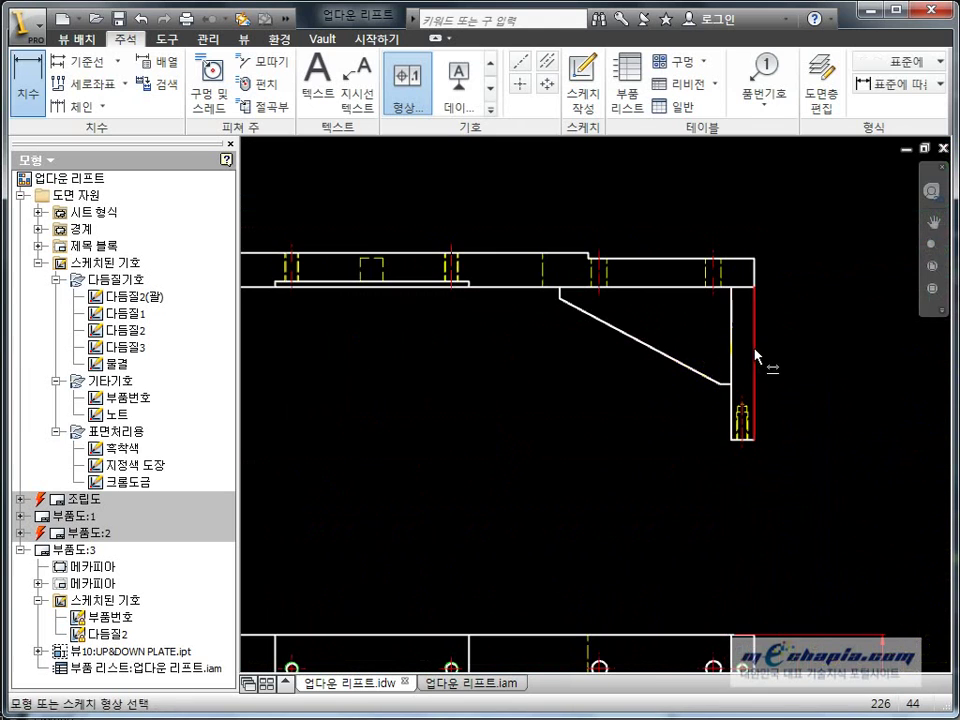
left_click(755, 352)
left_click(808, 378)
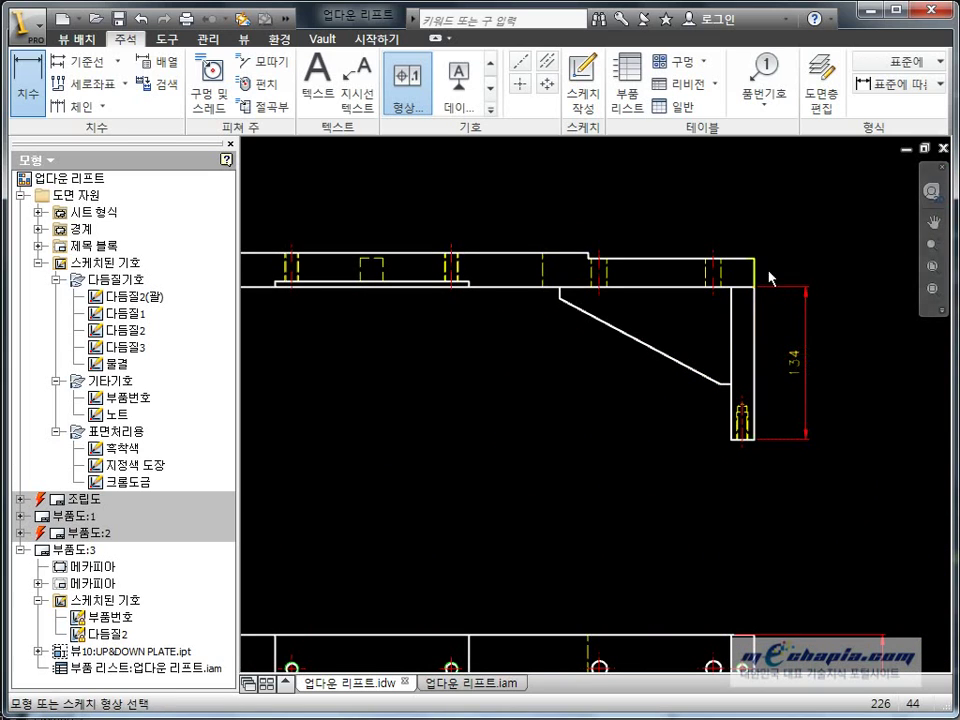
key("Escape")
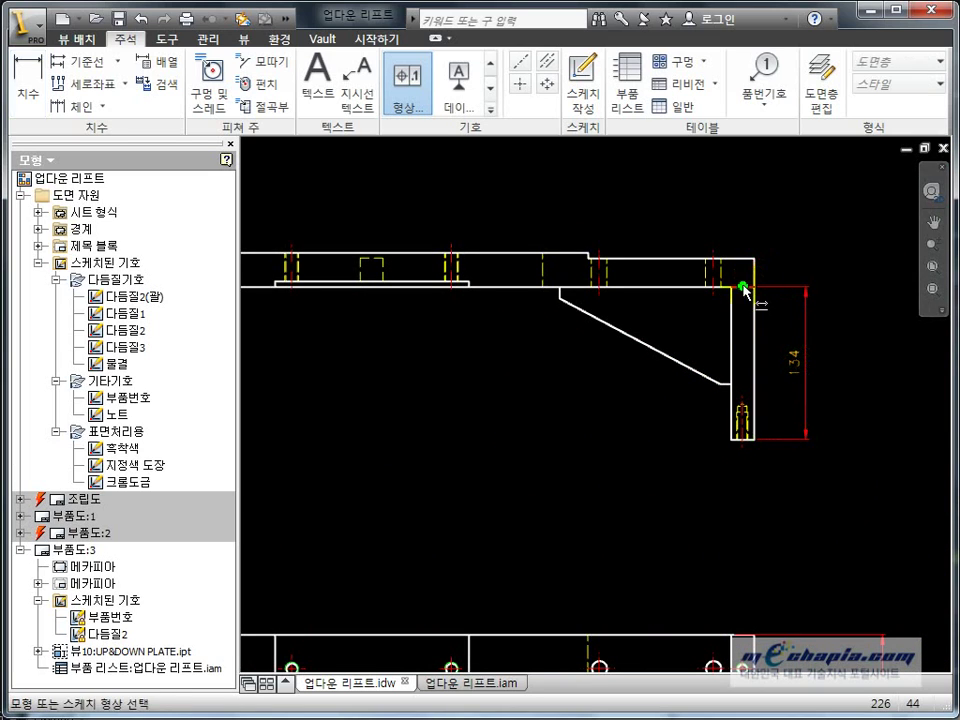
key("d")
left_click(742, 288)
left_click(755, 259)
left_click(808, 288)
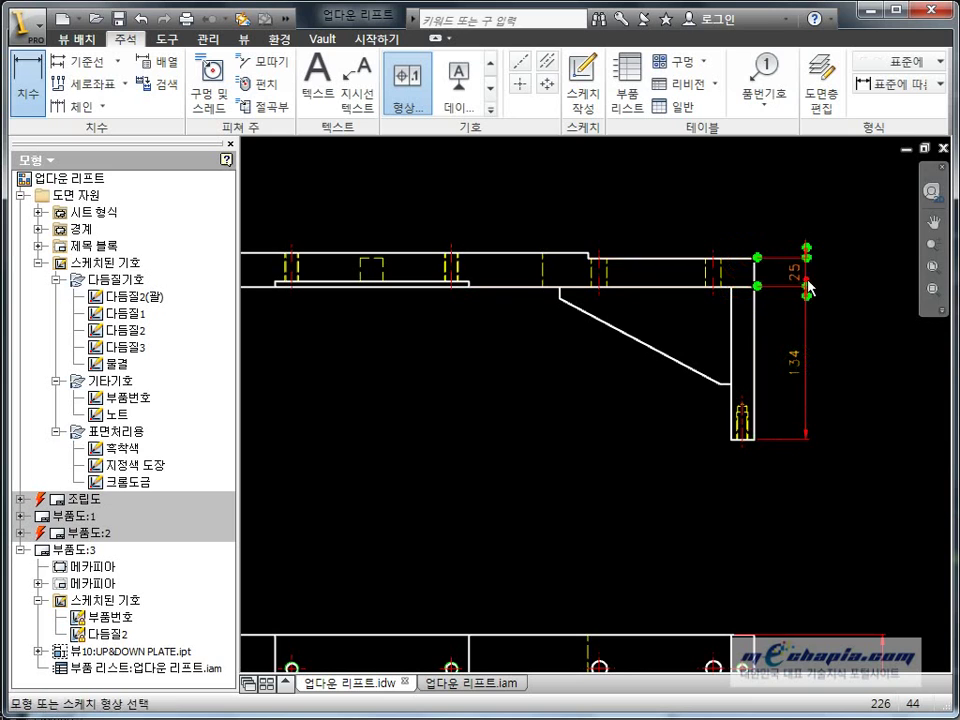
scroll(718, 392, "down", 2)
scroll(718, 392, "down", 2)
scroll(775, 297, "down", 2)
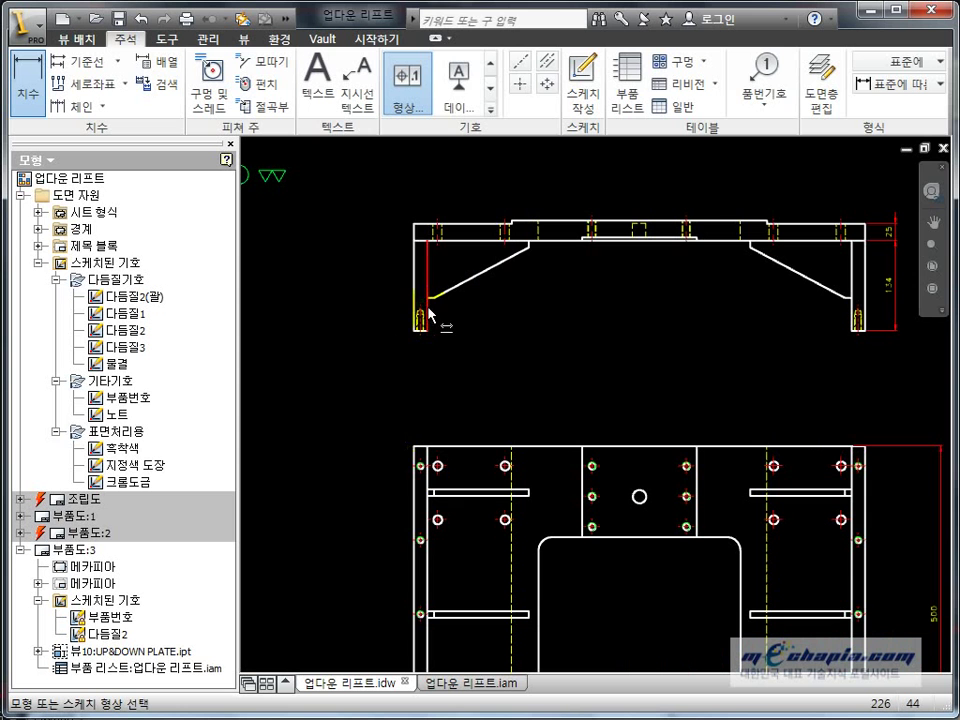
key("Escape")
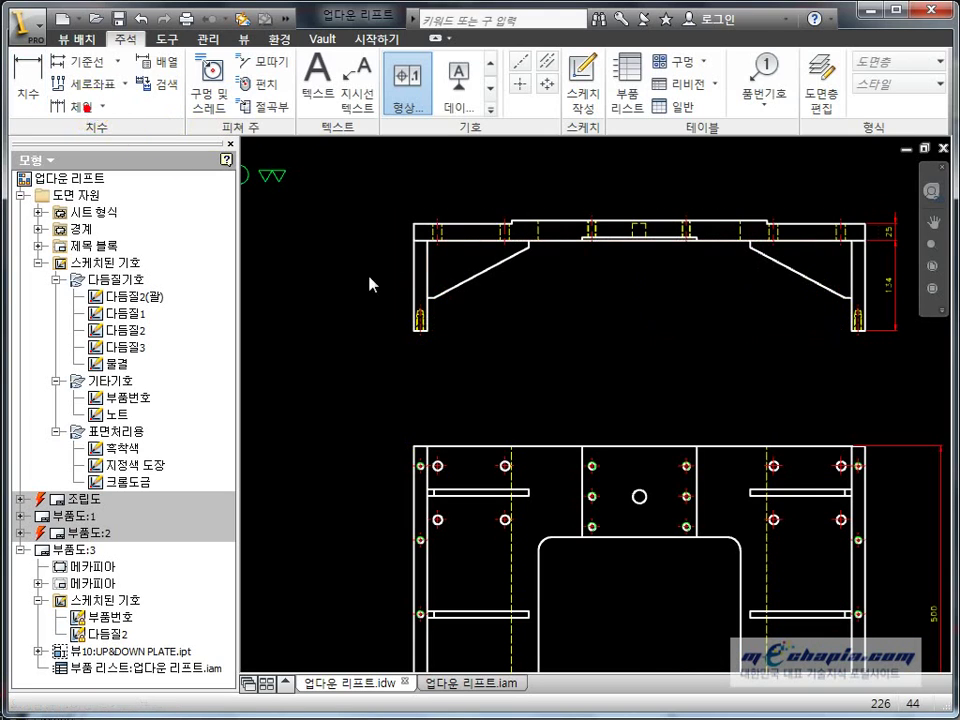
Add a 20/630/20 chain dimension and the 670 overall width beneath the top view
left_click(75, 106)
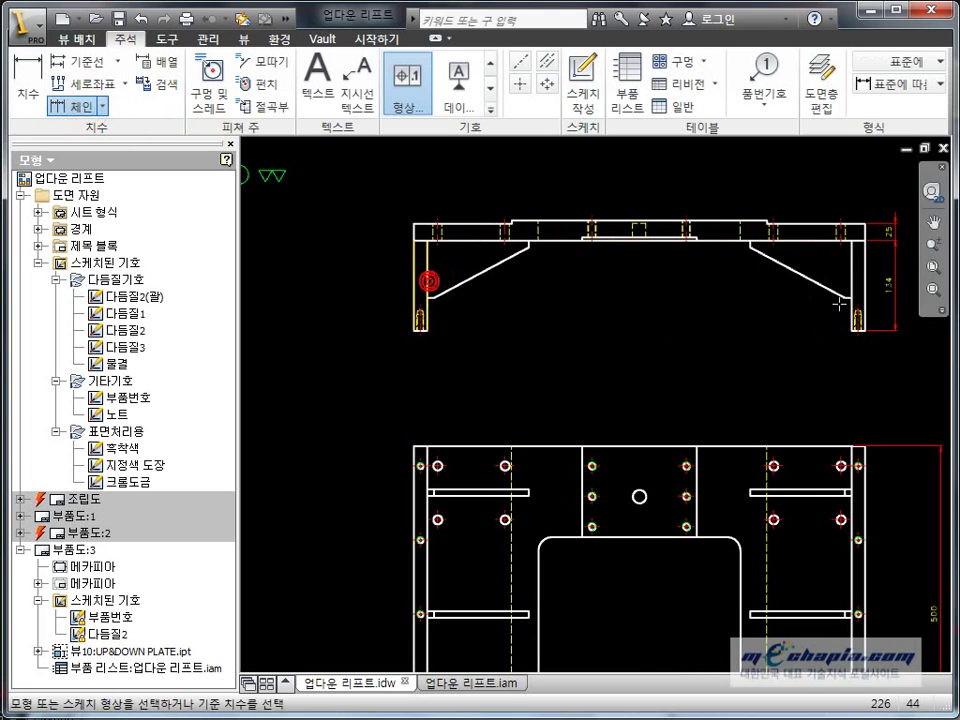
left_click(431, 281)
right_click(760, 342)
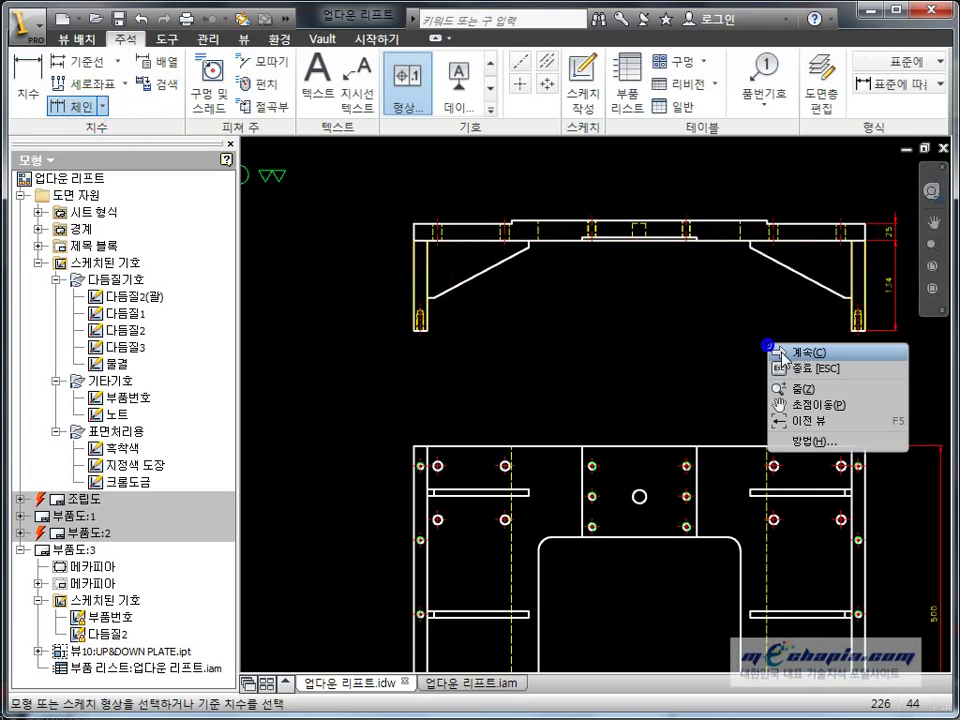
left_click(790, 349)
left_click(748, 367)
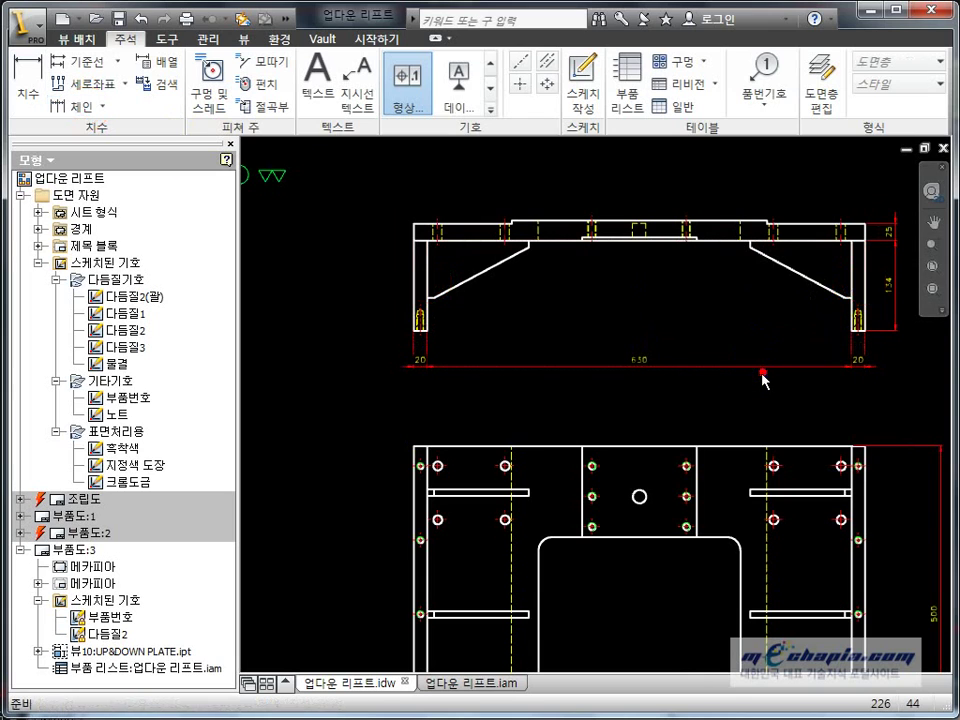
key("d")
left_click(414, 280)
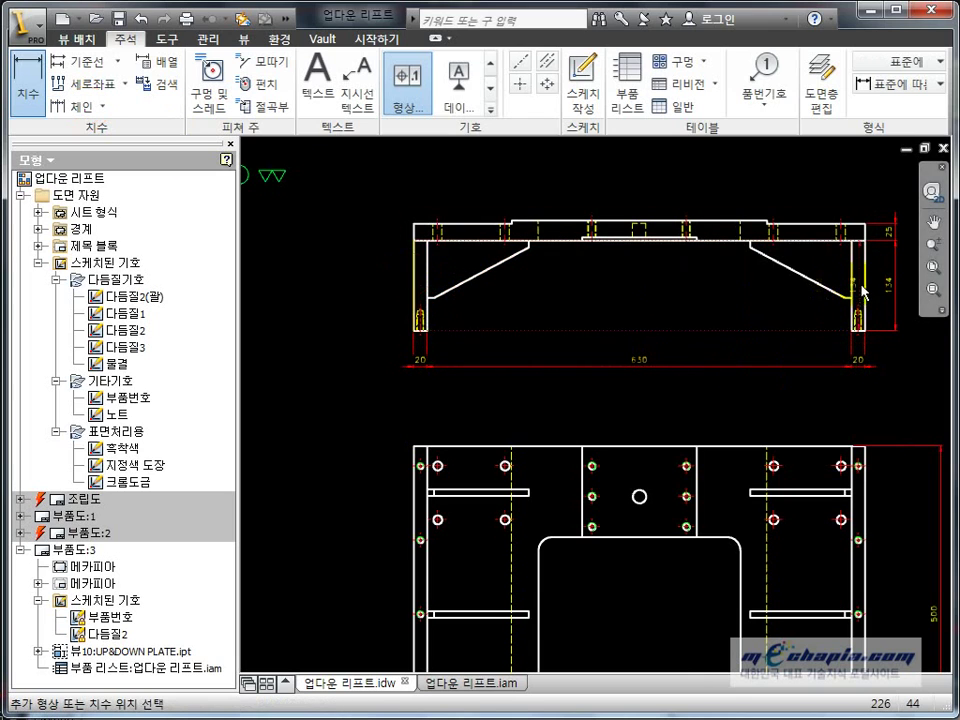
left_click(862, 285)
left_click(735, 386)
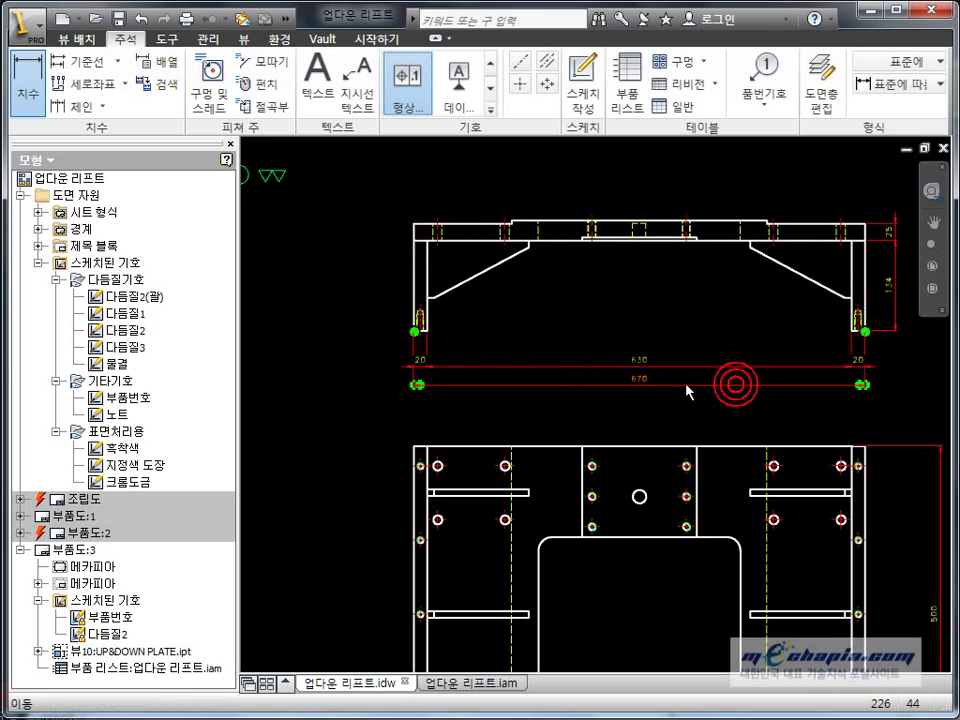
key("F2")
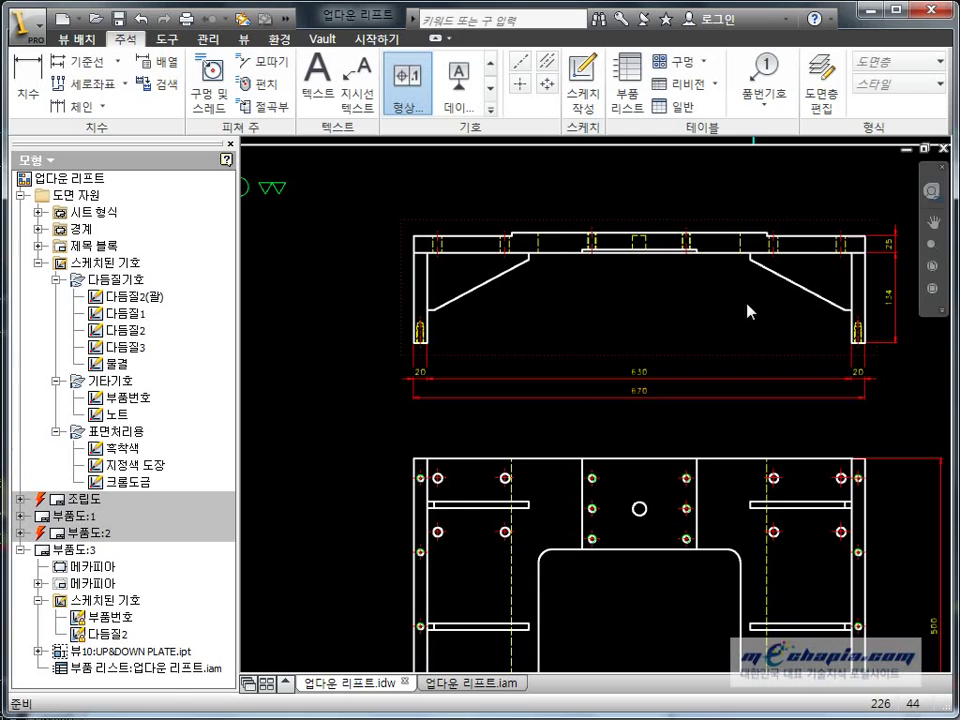
Add a height dimension beside the bracket's right end
scroll(760, 308, "up", 3)
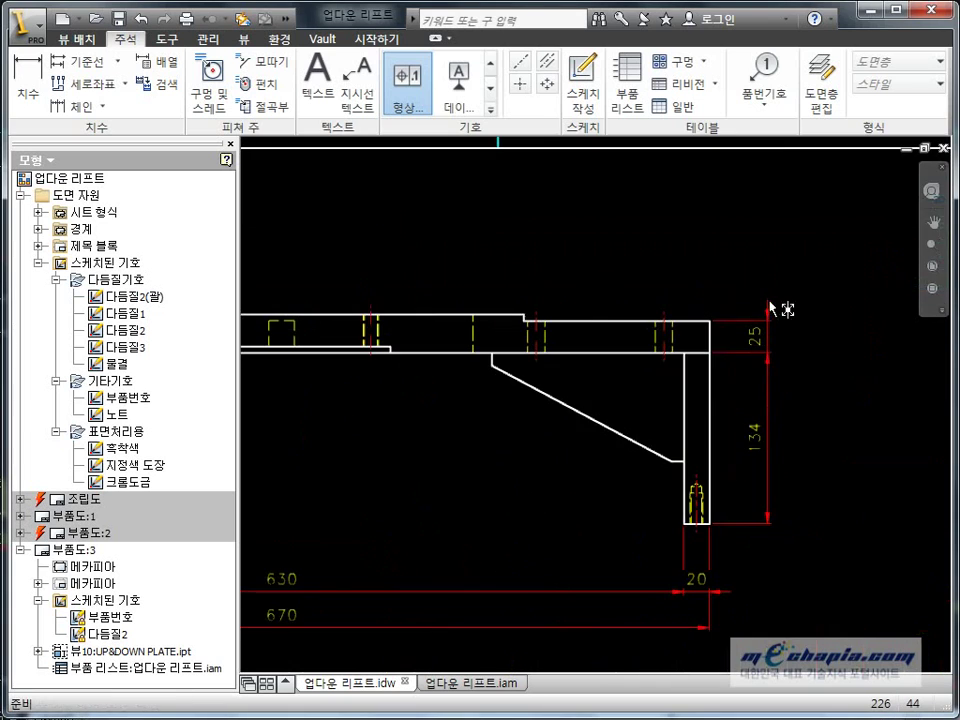
key("d")
left_click(510, 317)
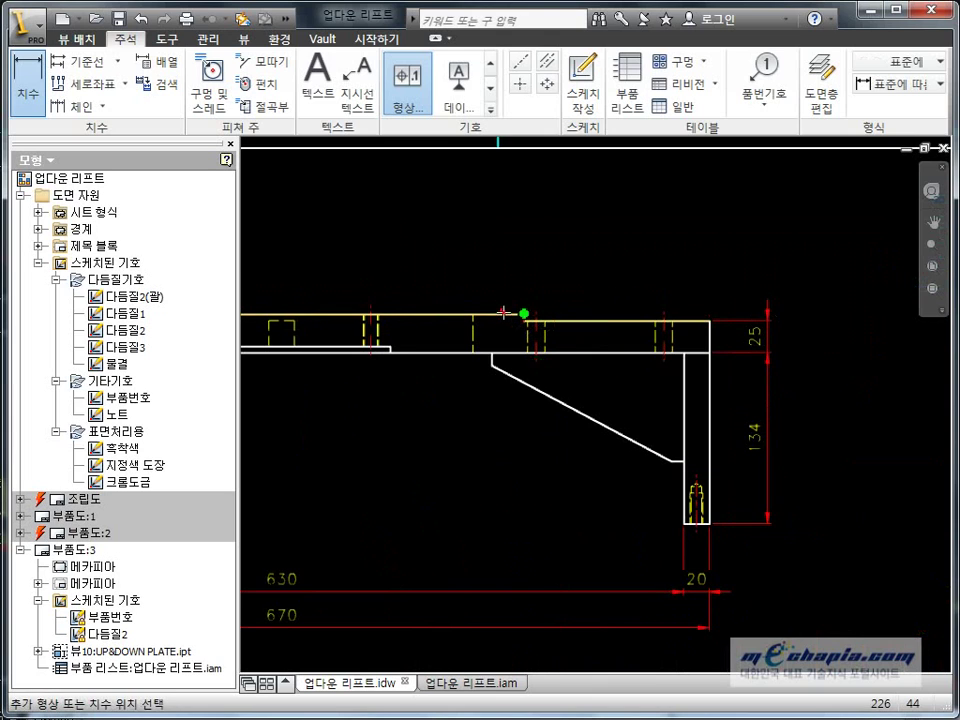
left_click(527, 319)
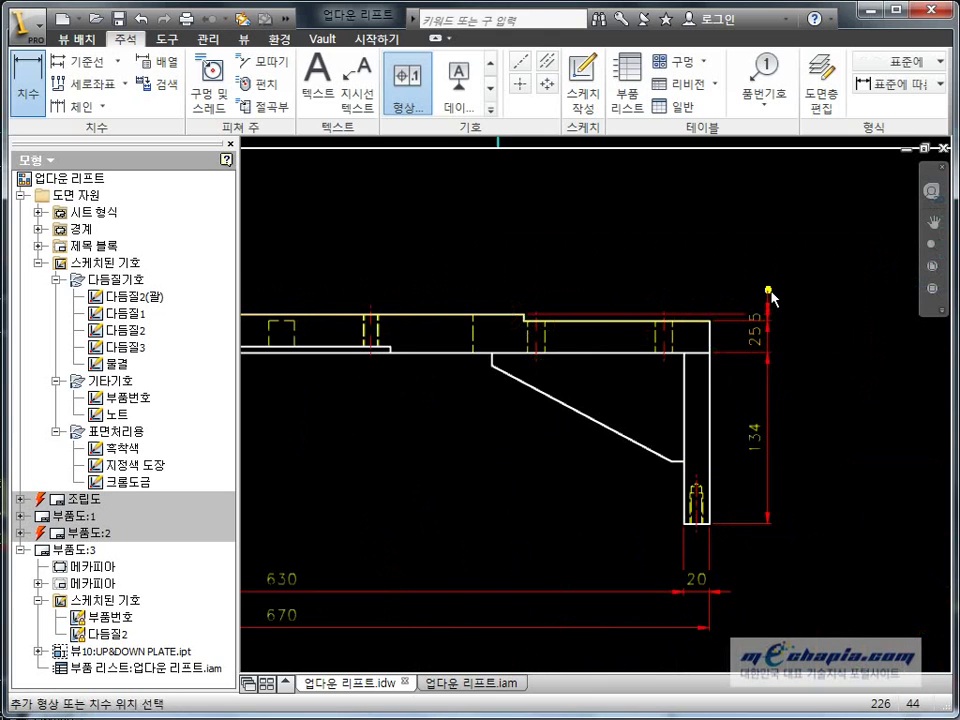
left_click(768, 290)
Chain-dimension the bracket's top edge as 145.5, 379, 145.5
left_click(70, 108)
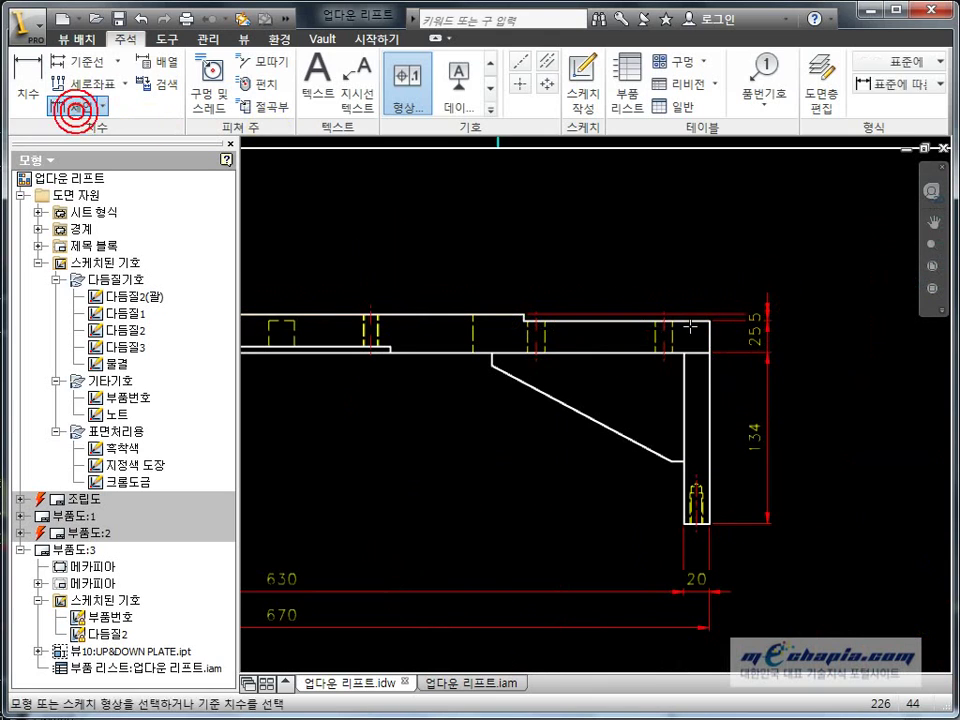
scroll(545, 342, "down", 5)
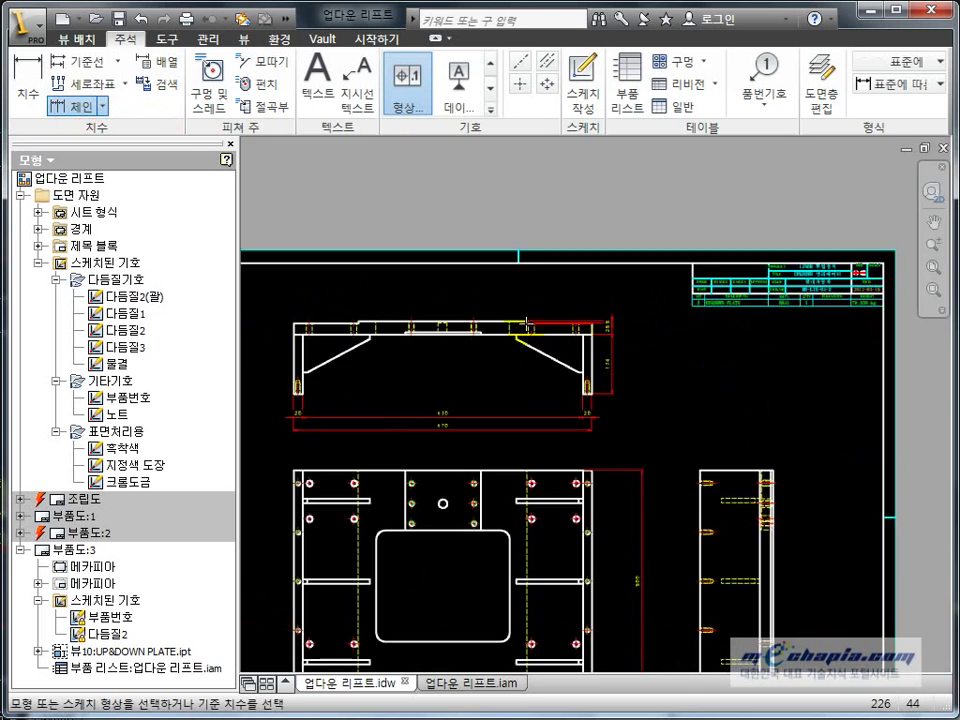
scroll(547, 315, "up", 4)
scroll(549, 287, "up", 3)
scroll(545, 360, "down", 4)
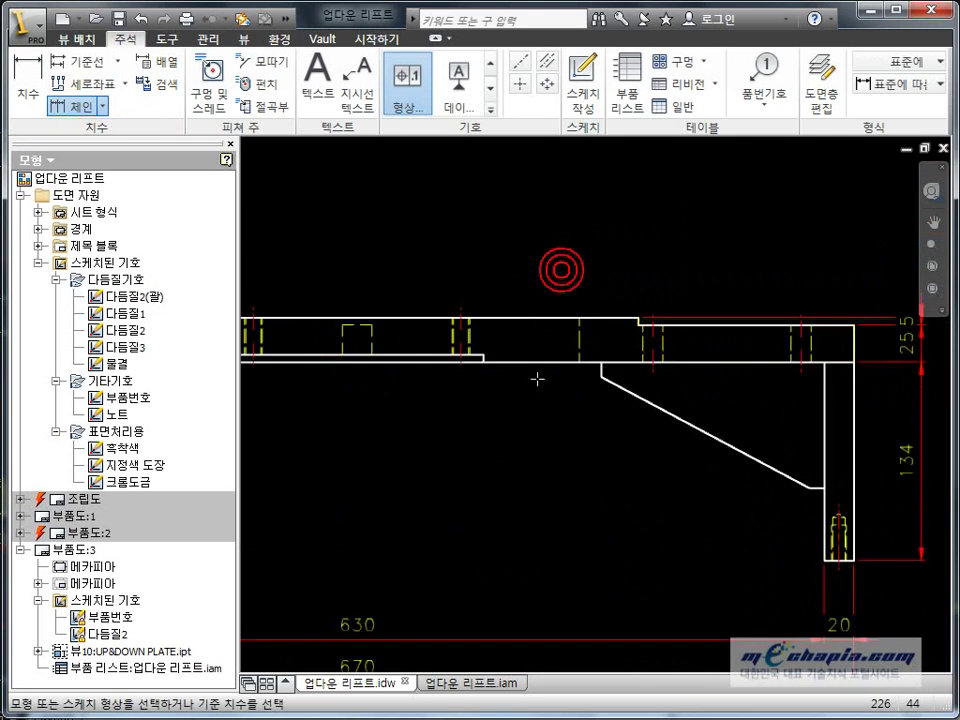
scroll(471, 343, "up", 1)
scroll(463, 349, "up", 2)
scroll(538, 370, "up", 2)
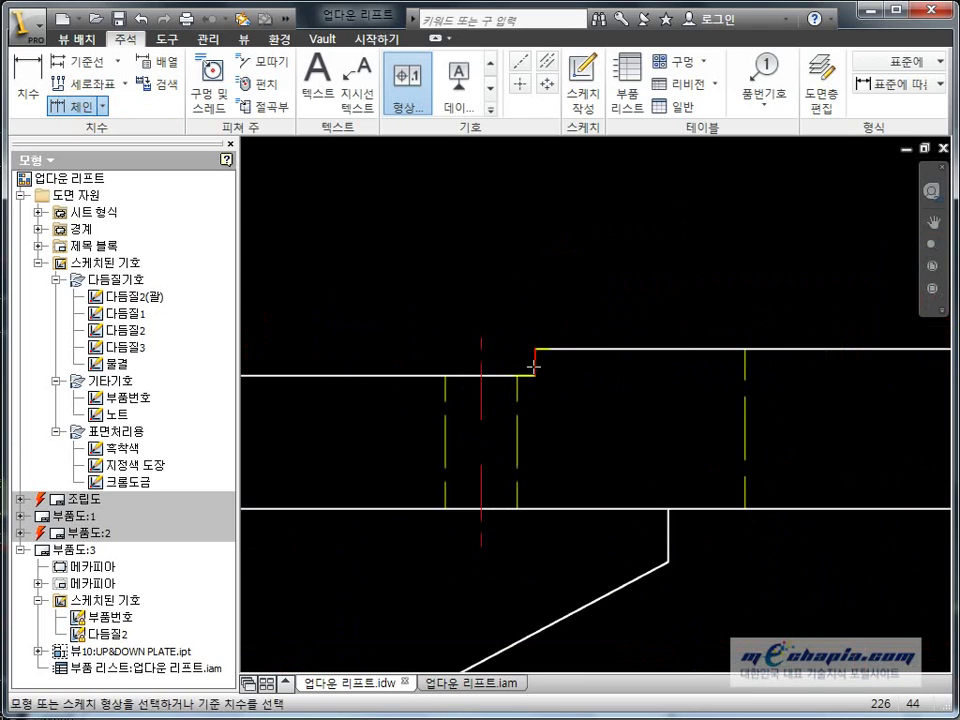
scroll(533, 367, "down", 3)
scroll(417, 397, "down", 1)
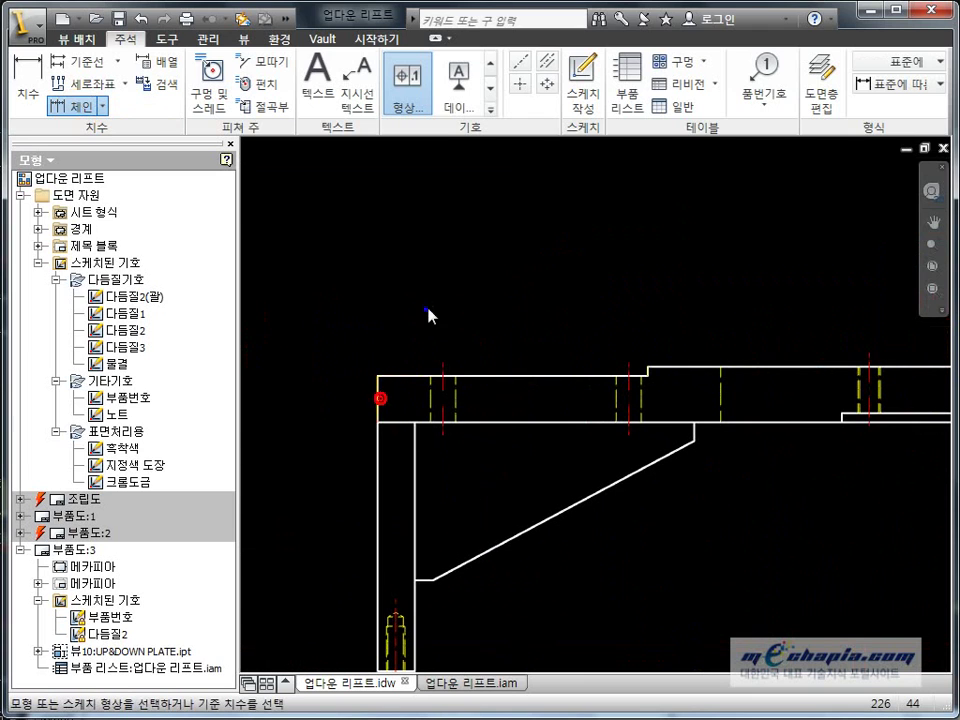
scroll(465, 321, "down", 3)
left_click(567, 318)
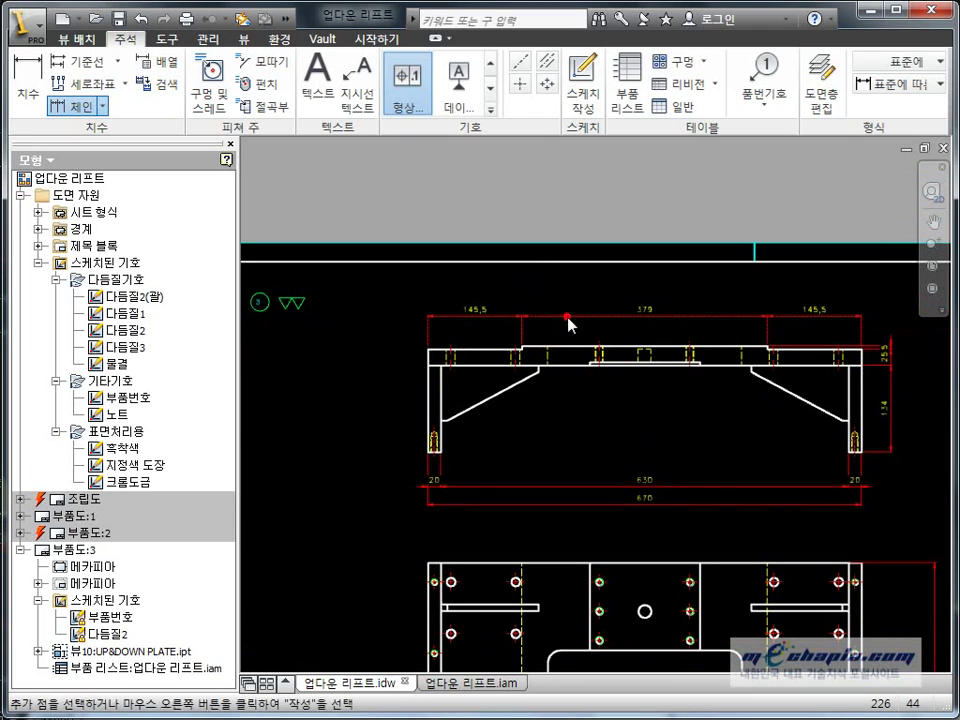
right_click(567, 318)
left_click(592, 324)
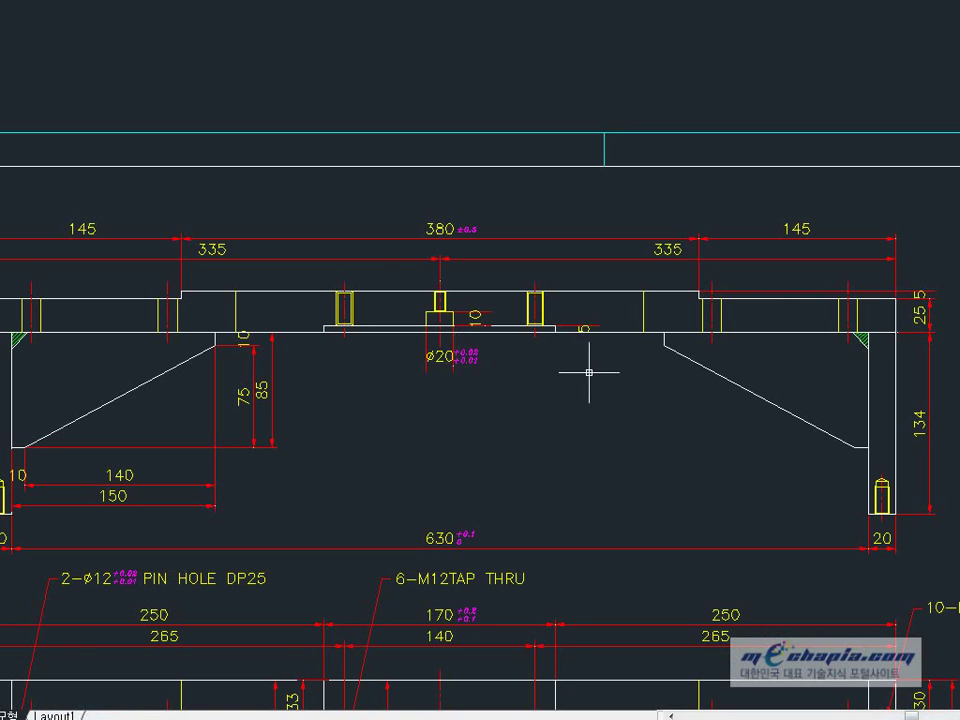
scroll(589, 372, "down", 3)
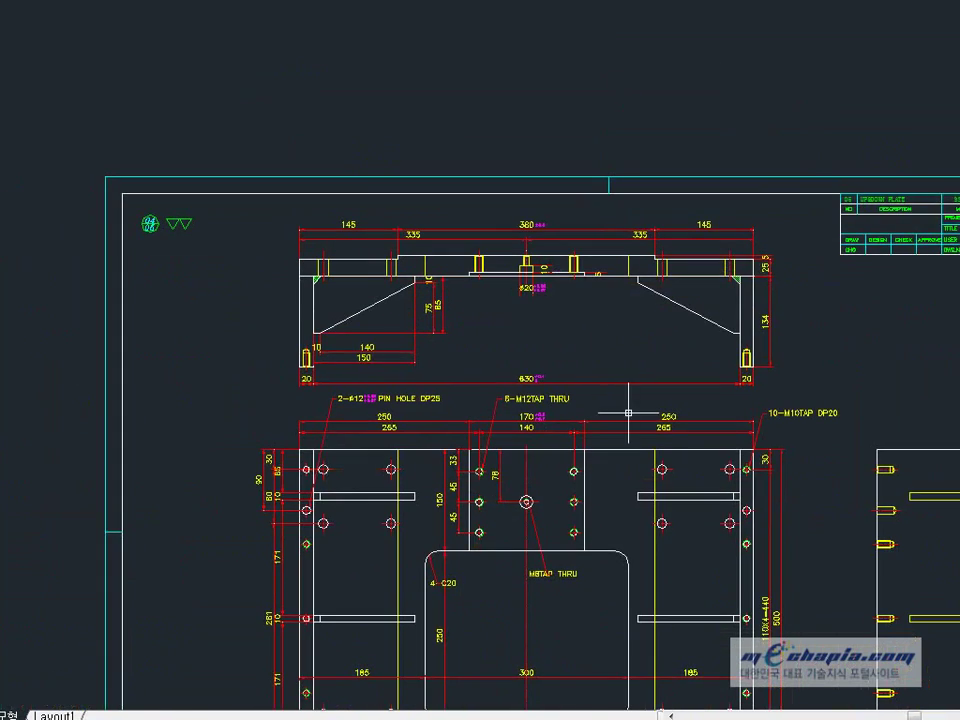
middle_click_drag(628, 412, 621, 317)
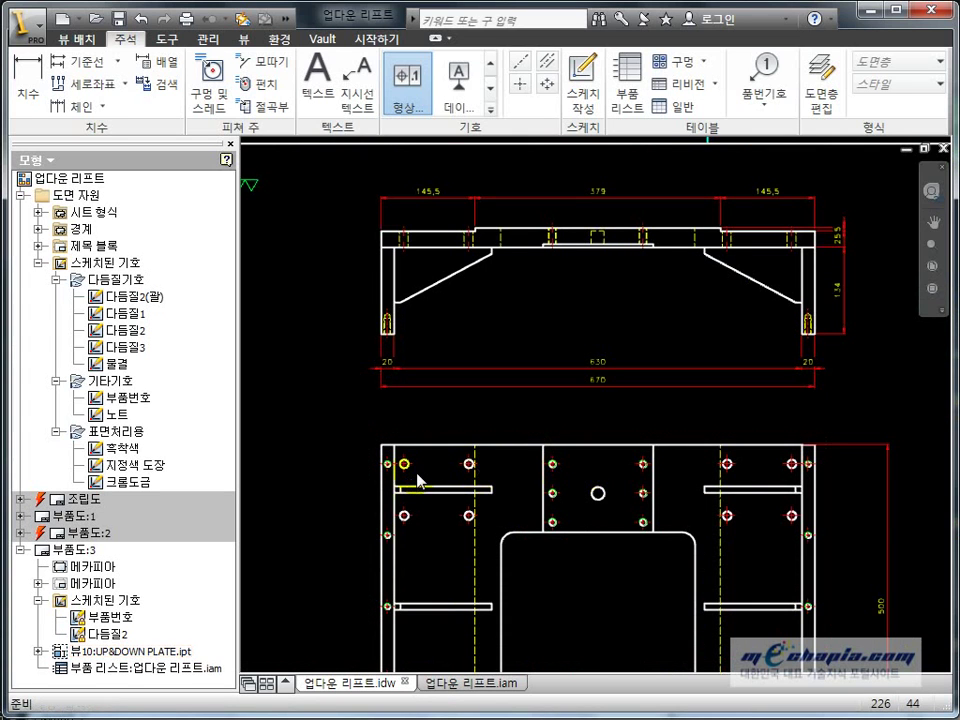
Chain-dimension the top of the plate view as 250, 170, 250
left_click(80, 106)
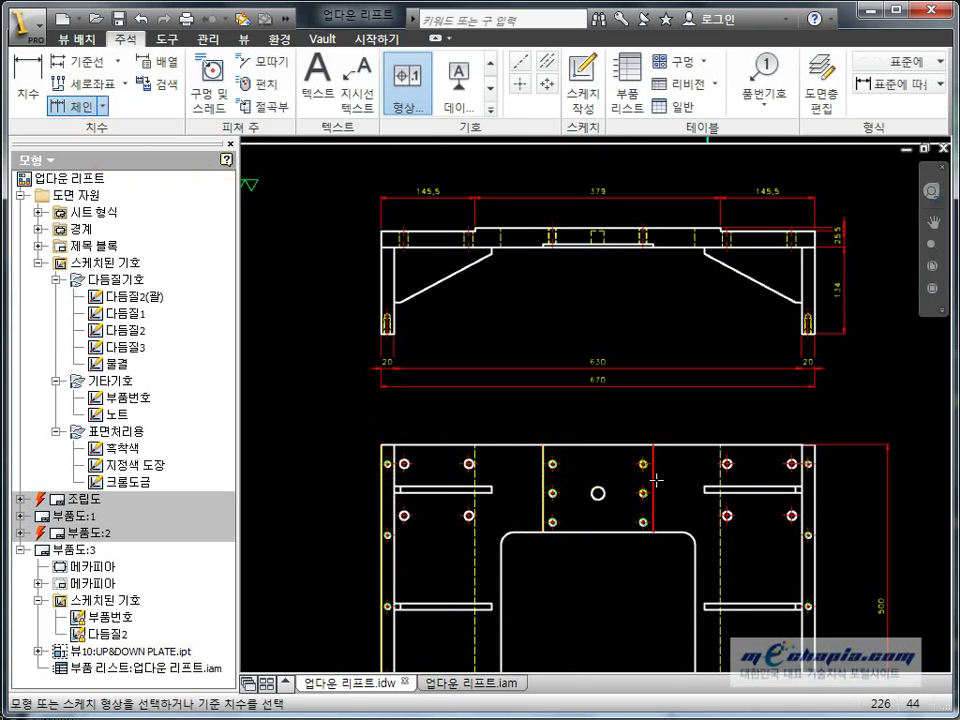
left_click(838, 487)
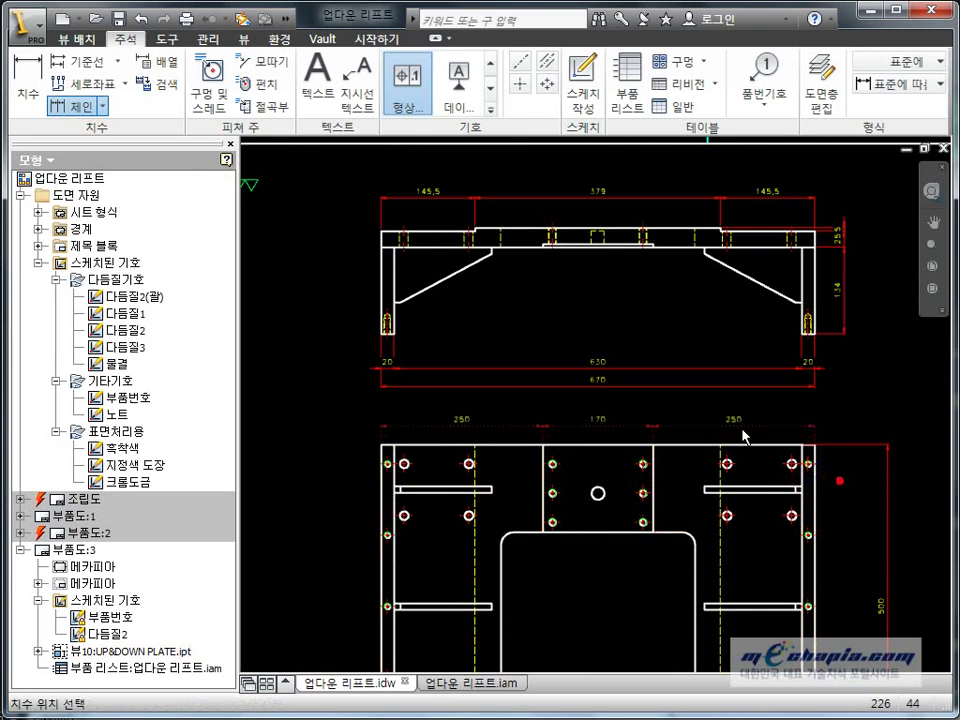
right_click(704, 433)
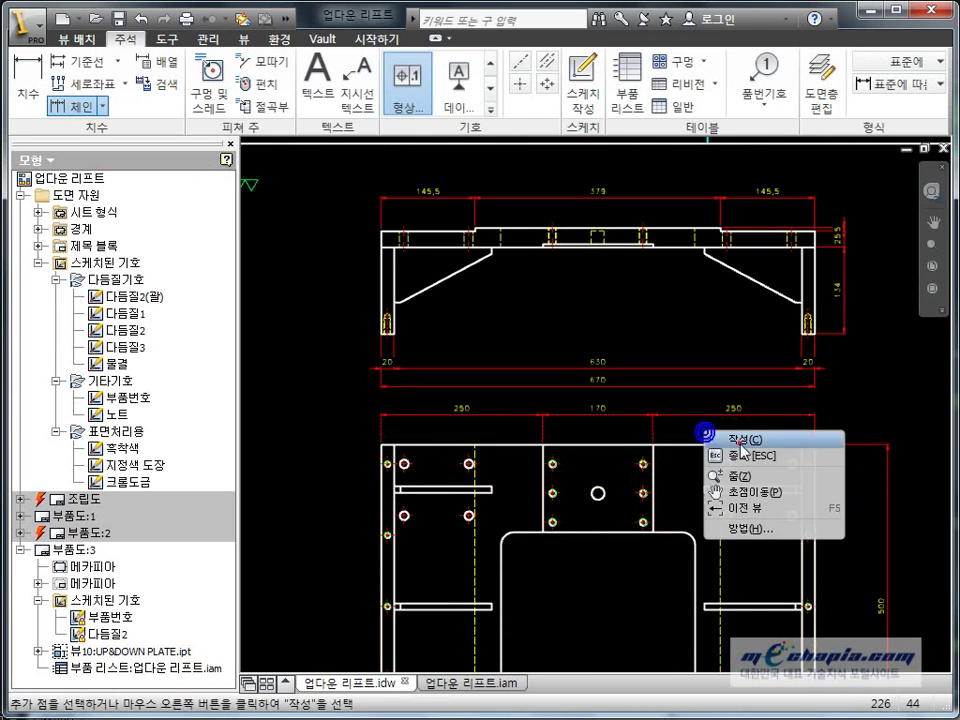
left_click(724, 444)
scroll(739, 444, "down", 3)
scroll(681, 381, "up", 1)
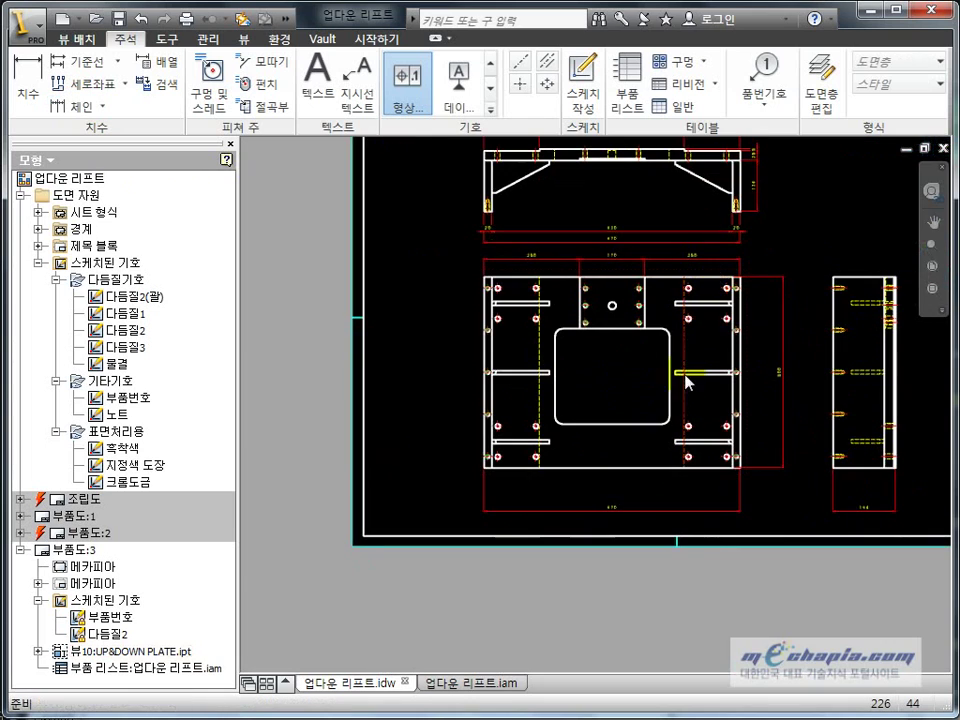
Move the plate view slightly down and pull the side view's bottom dimension closer
left_click(632, 488)
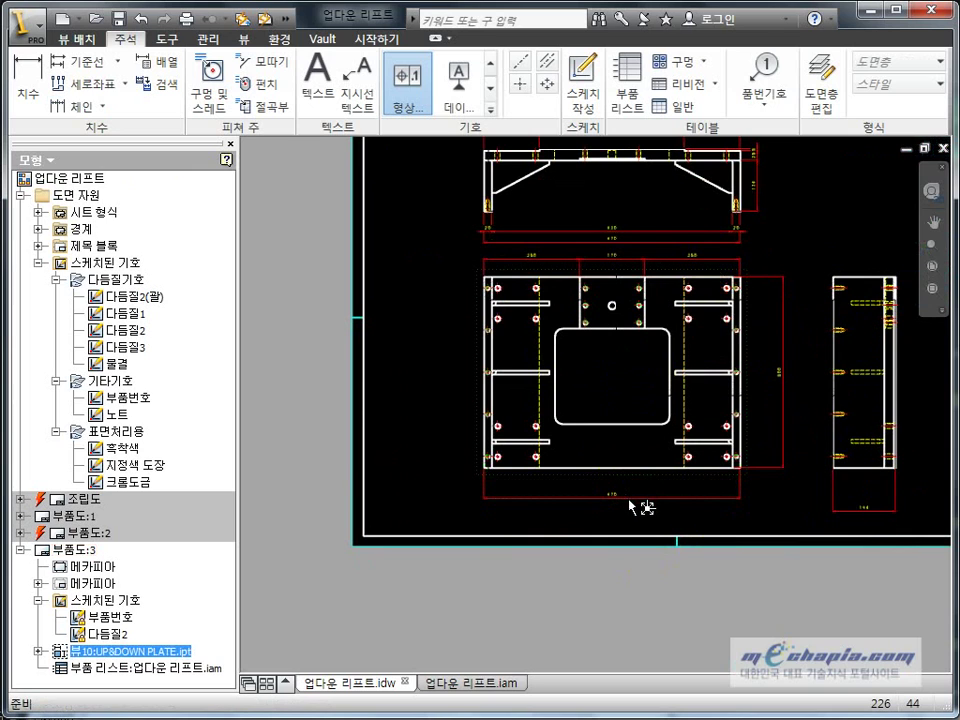
left_click_drag(632, 505, 636, 534)
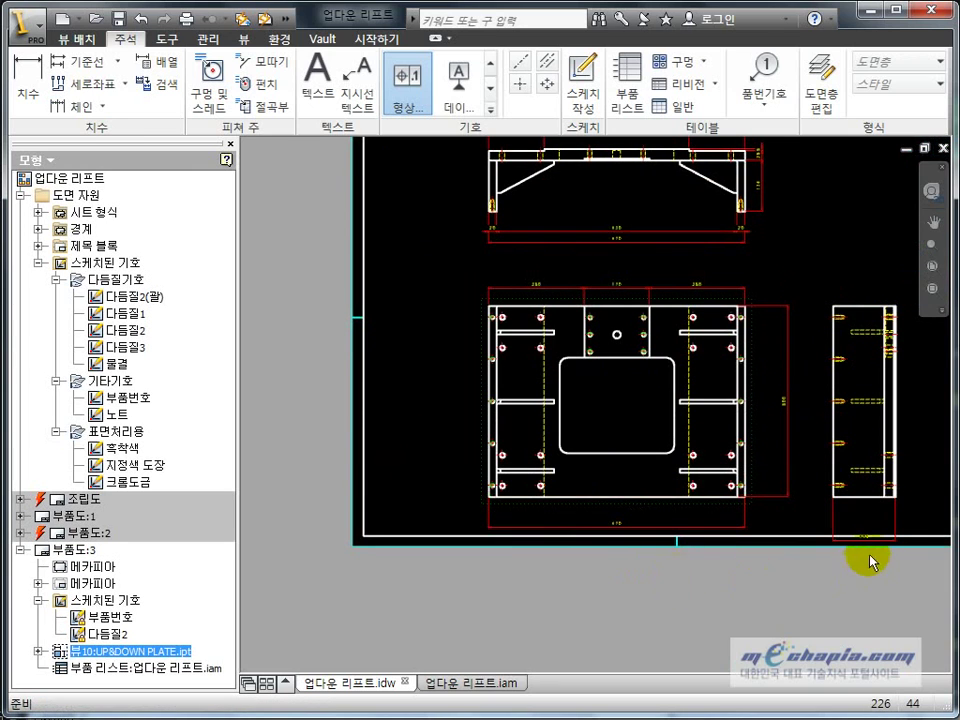
left_click_drag(870, 548, 868, 531)
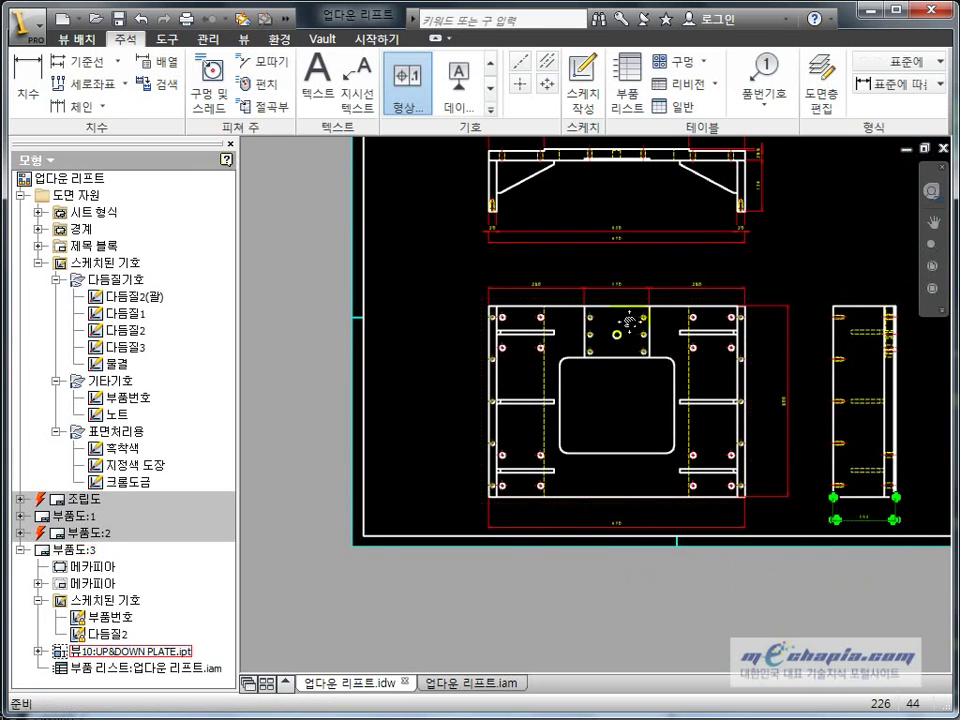
middle_click_drag(630, 322, 603, 425)
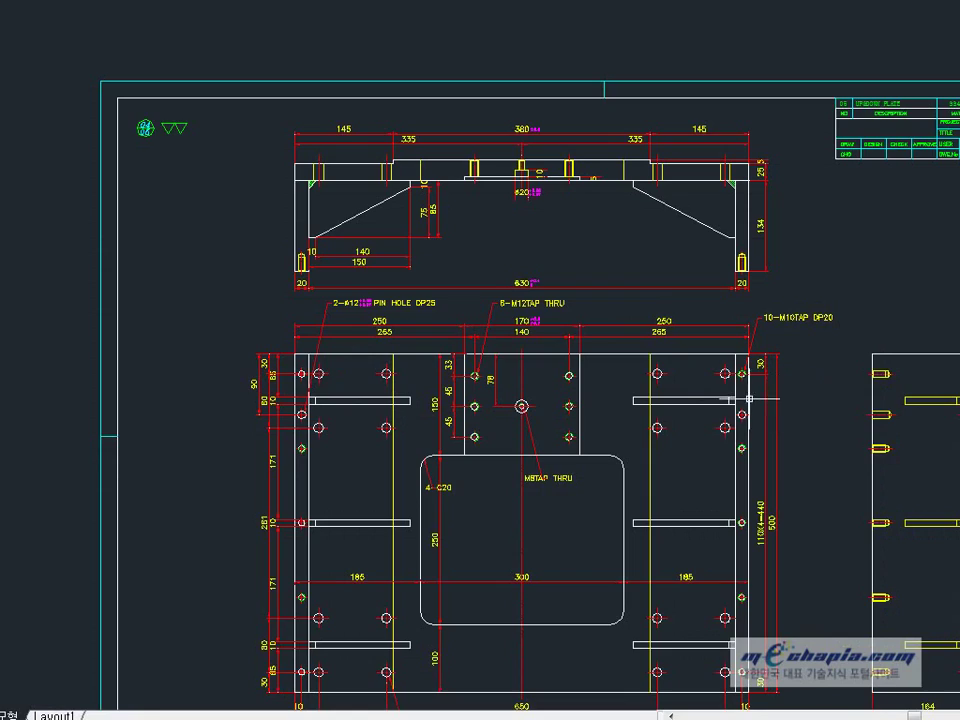
scroll(549, 399, "up", 1)
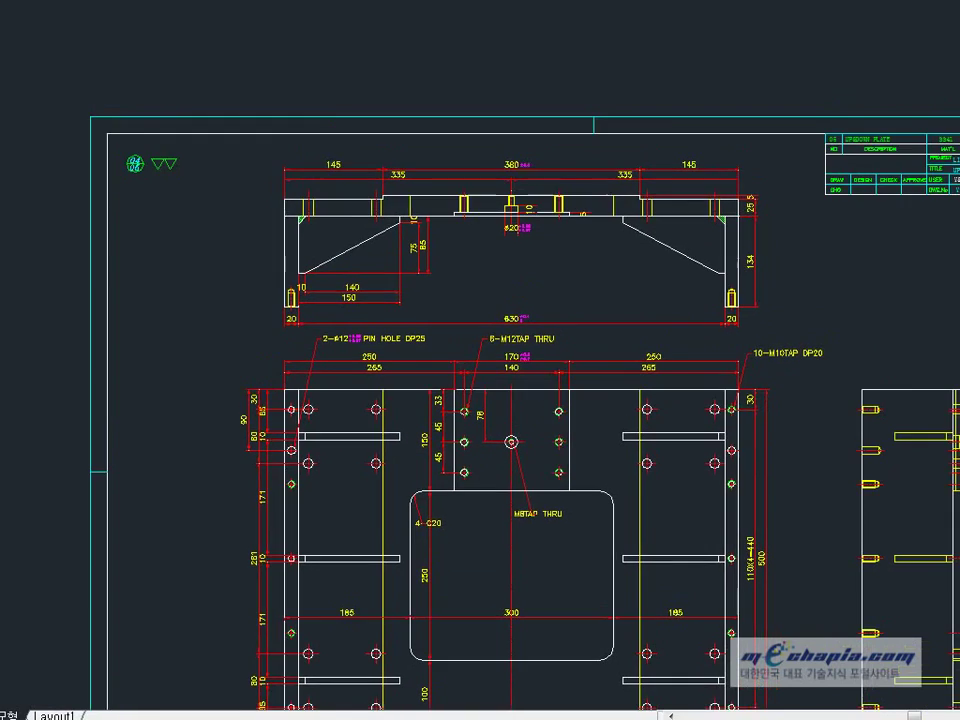
scroll(549, 399, "up", 1)
scroll(549, 399, "up", 3)
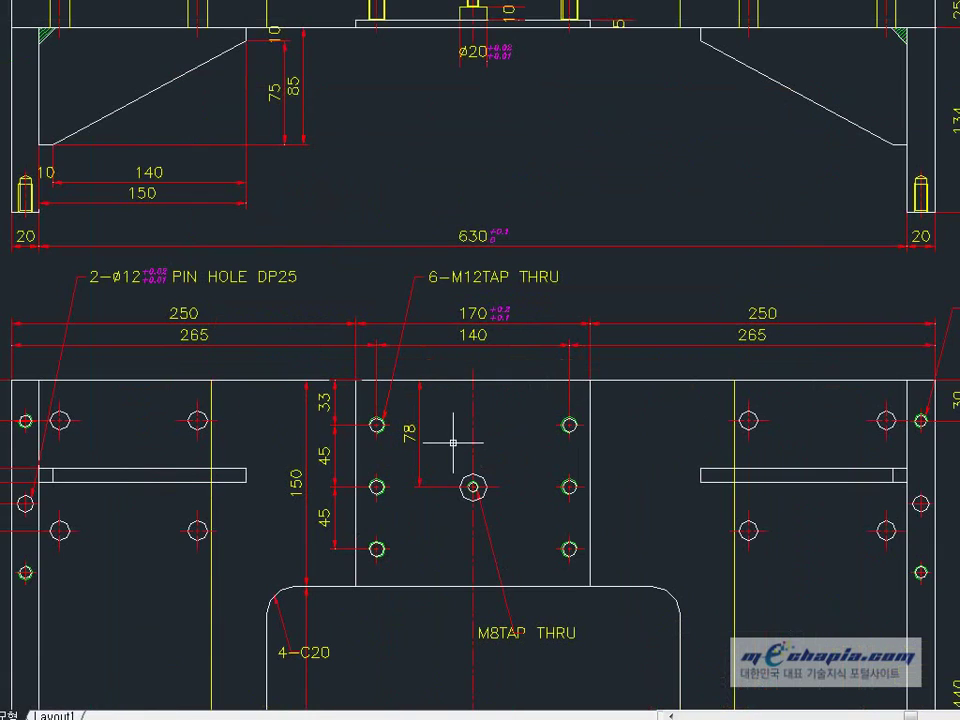
middle_click_drag(453, 441, 465, 409)
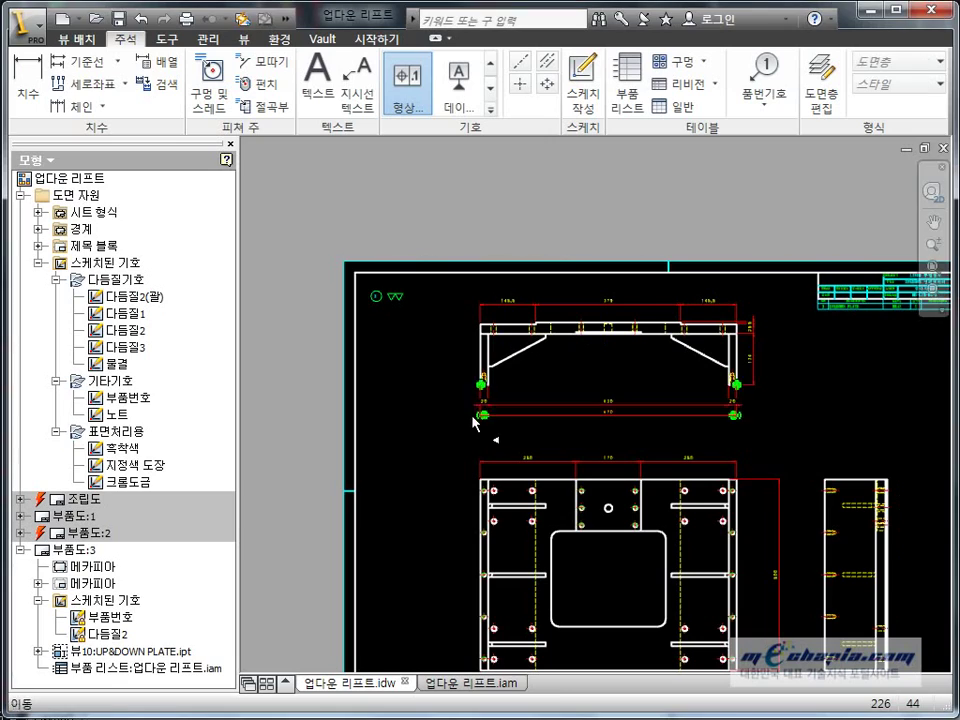
scroll(581, 476, "down", 1)
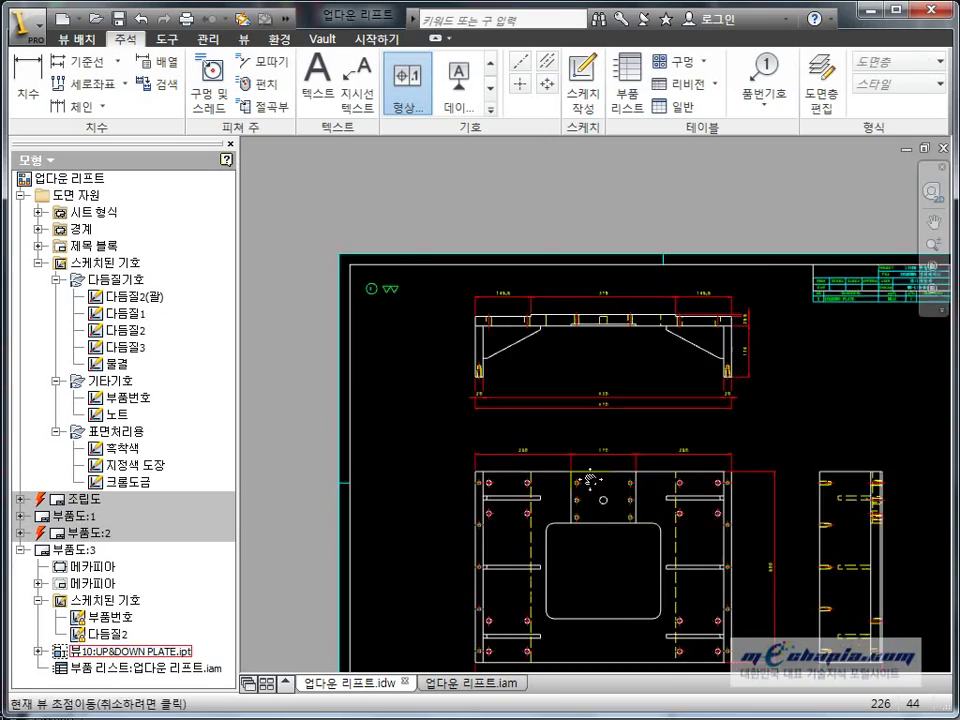
scroll(570, 448, "down", 4)
Add a 140 dimension between the two upper tapped holes, placed above them
key("d")
left_click(357, 450)
scroll(476, 458, "up", 3)
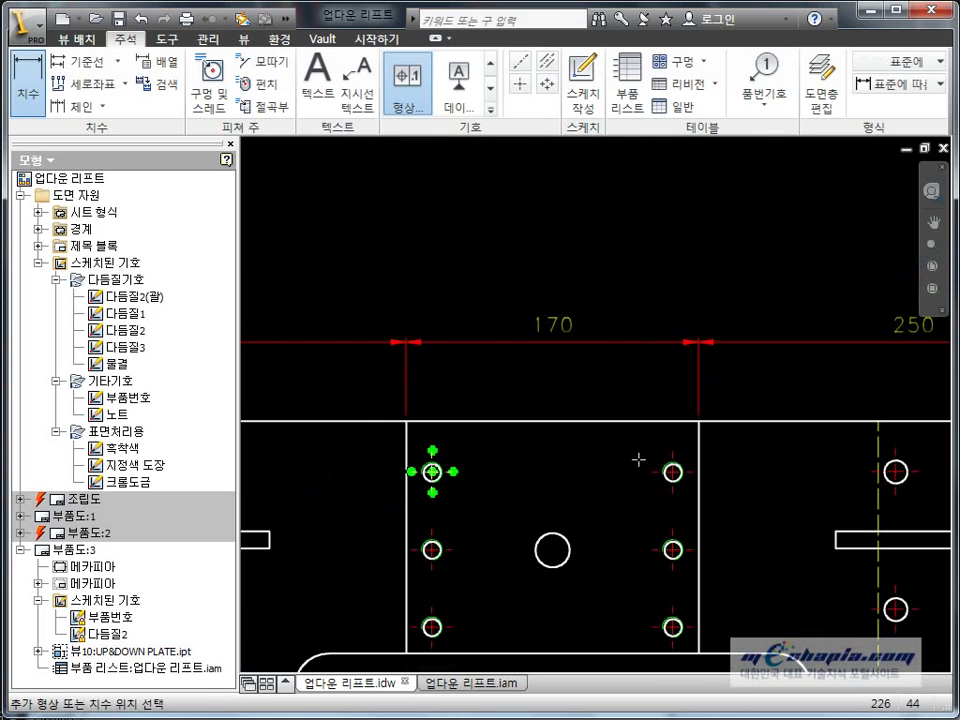
left_click(672, 471)
left_click(570, 390)
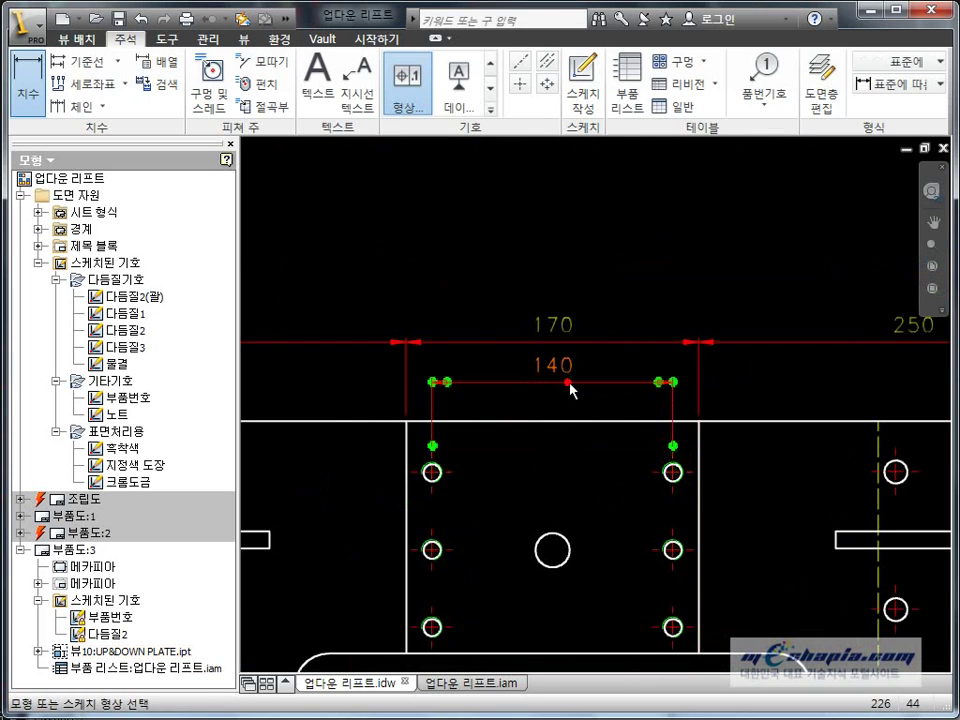
right_click(568, 386)
left_click(575, 388)
Chain-dimension the middle hole column vertically as 30, 45, 45, 15
middle_click_drag(462, 468, 539, 432)
left_click(28, 90)
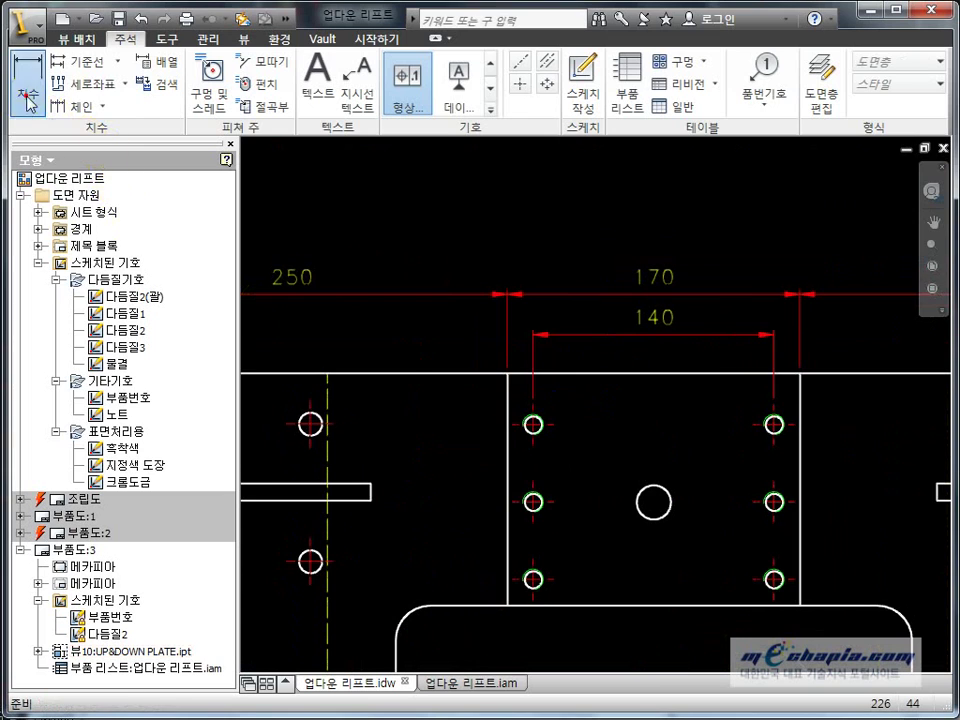
middle_click_drag(448, 429, 518, 392)
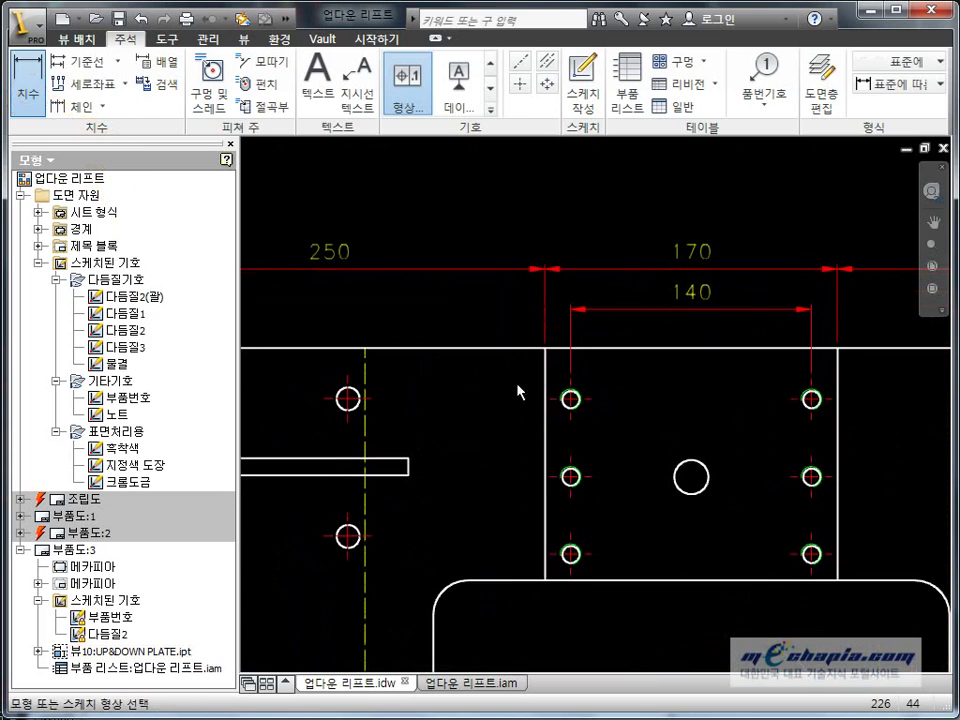
left_click(75, 106)
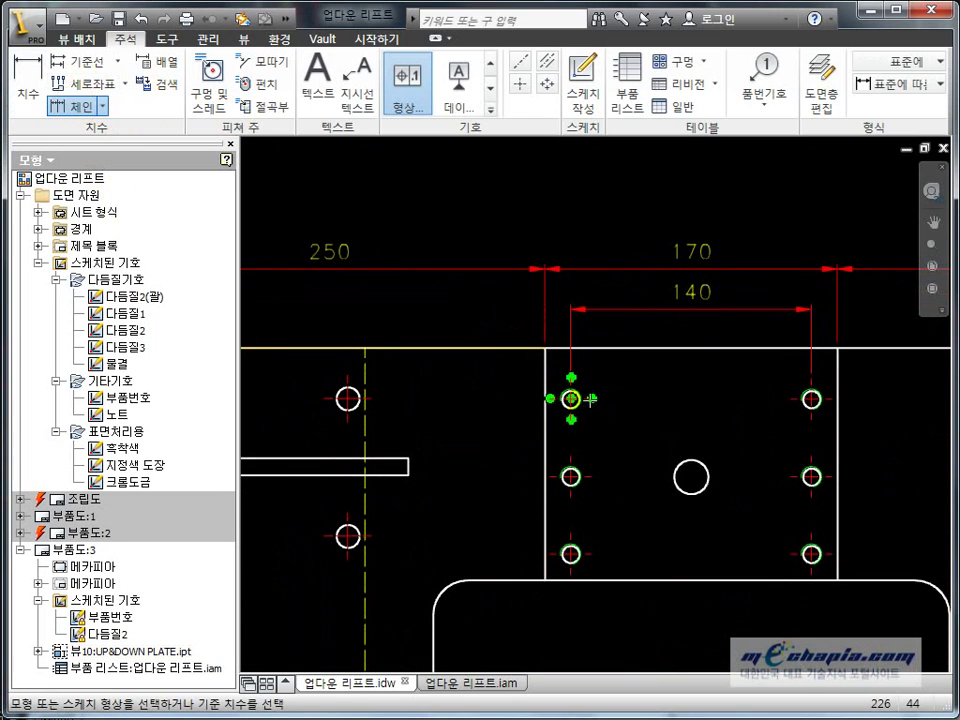
right_click(613, 580)
left_click(640, 446)
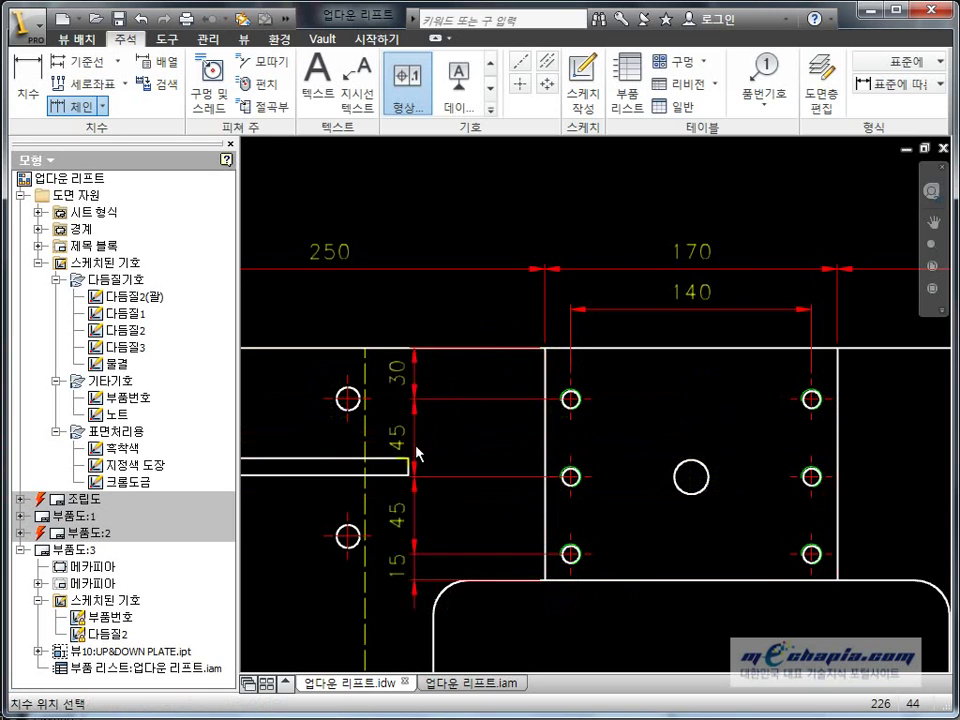
left_click(476, 471)
right_click(476, 471)
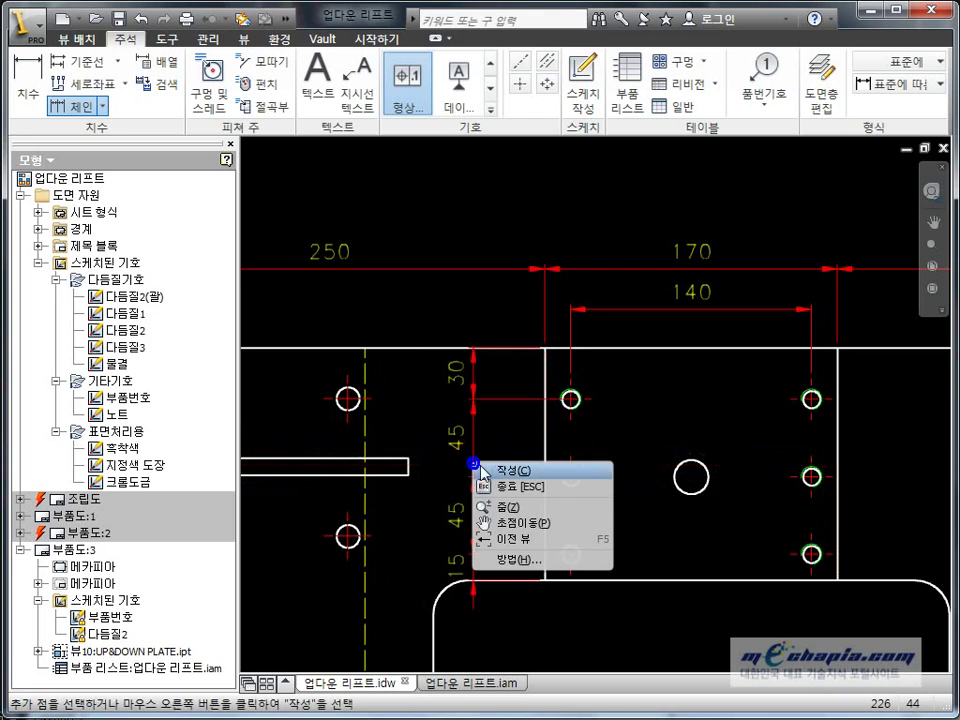
left_click(495, 466)
scroll(650, 445, "down", 4)
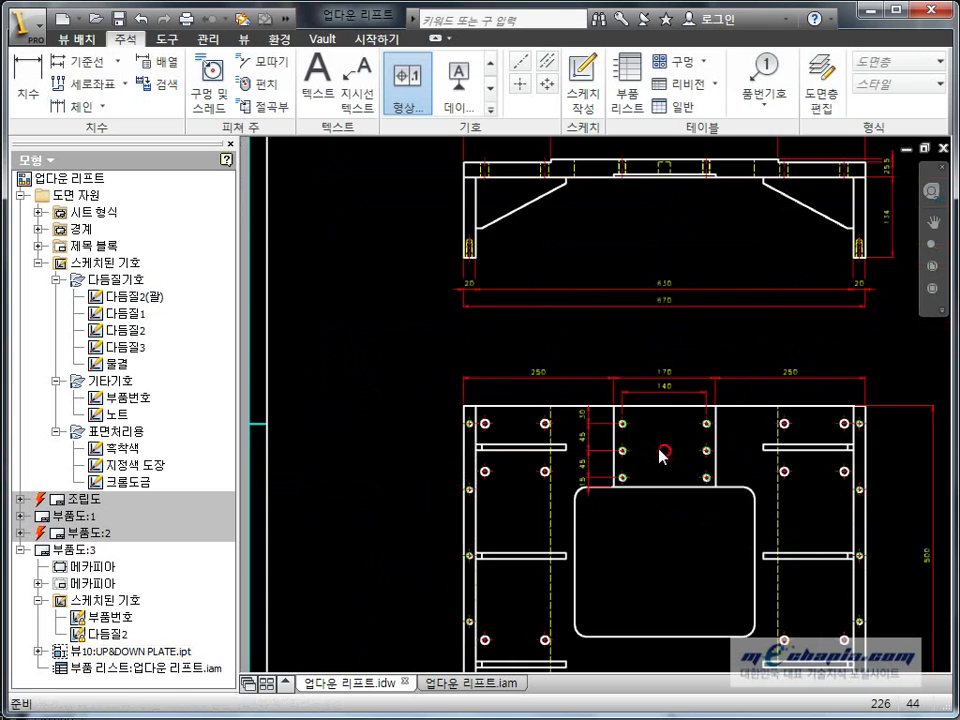
Place a centre mark on the top-centre hole, extending its line to the plate's bottom edge
left_click(519, 82)
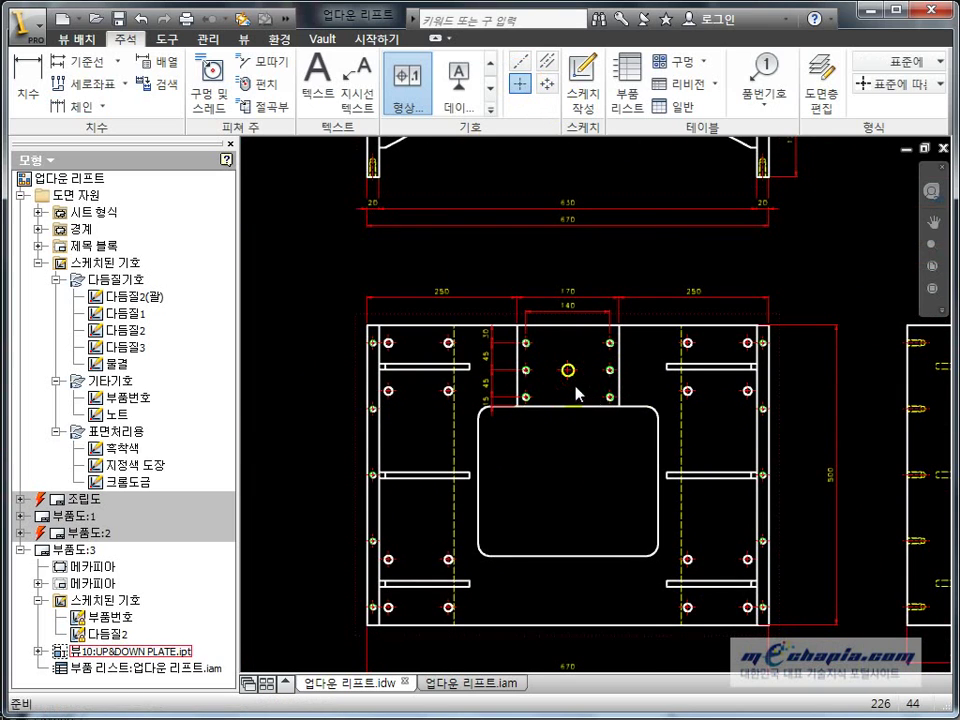
left_click(568, 372)
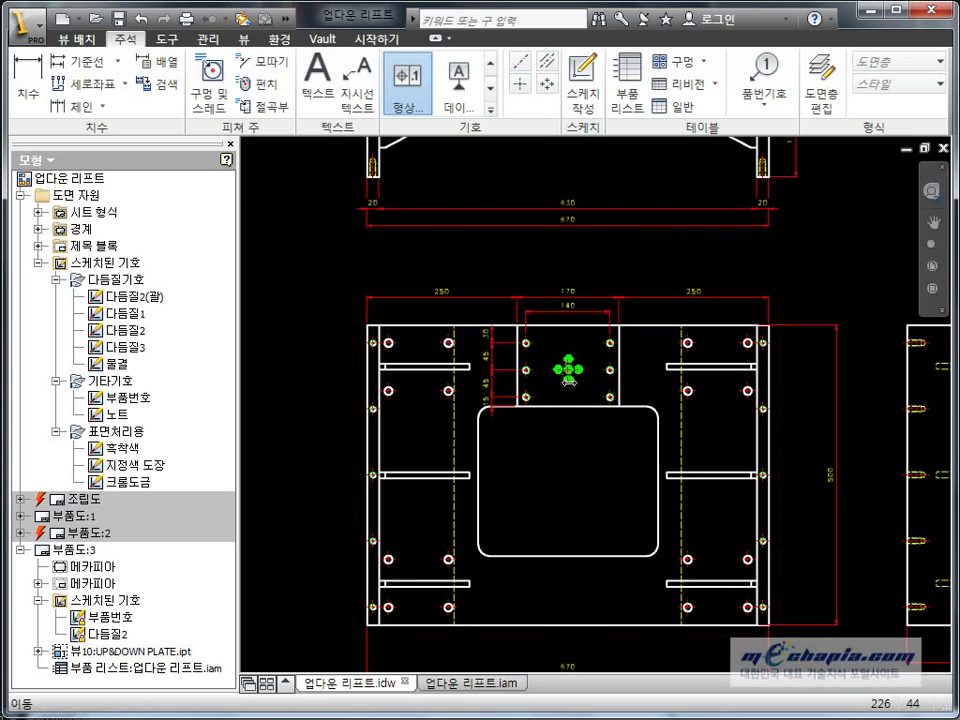
left_click(570, 633)
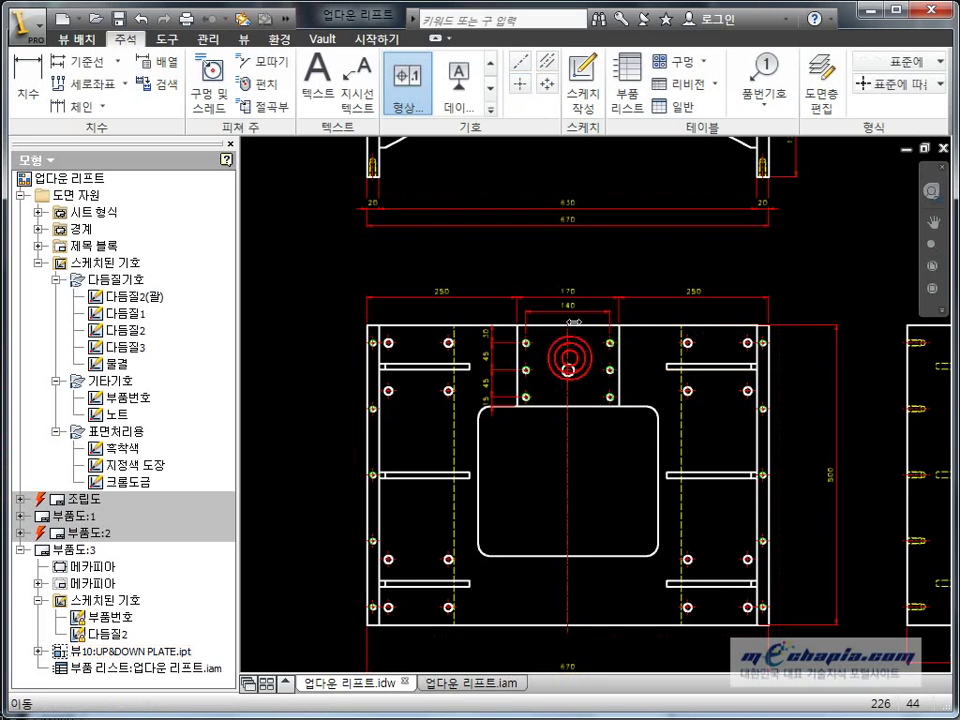
left_click_drag(601, 338, 608, 340)
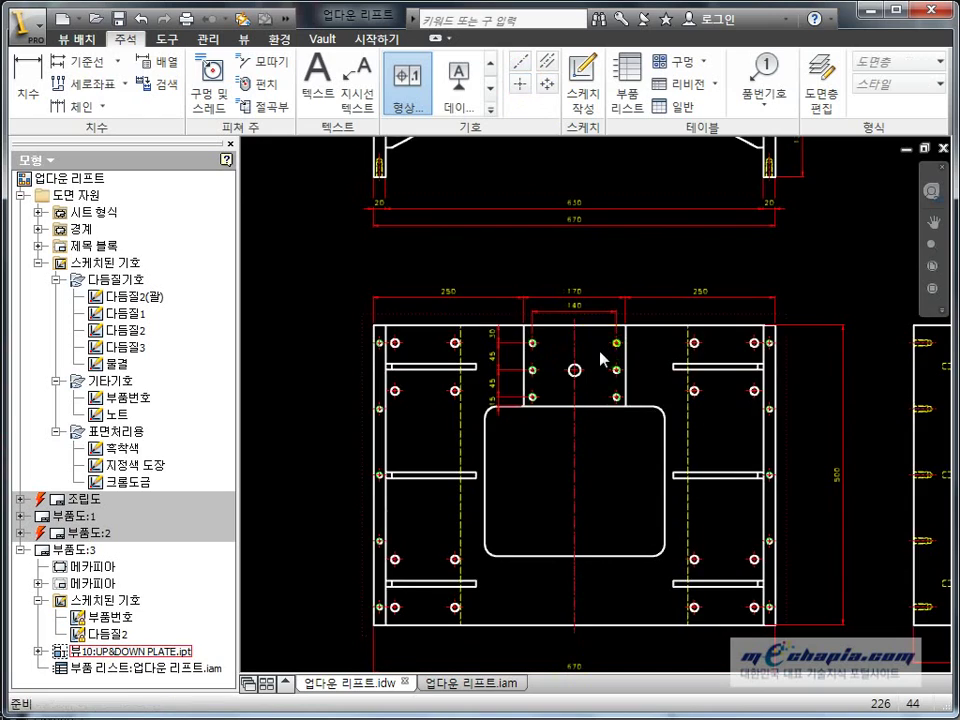
middle_click_drag(601, 358, 580, 324)
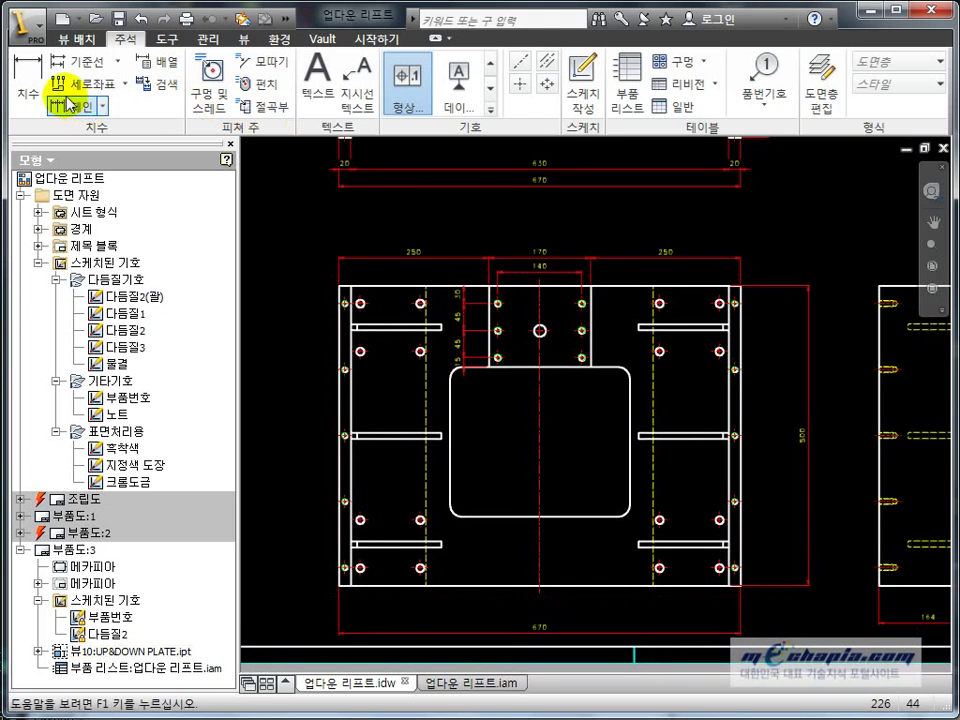
Select the Chain tool and compare against the AutoCAD reference's upper view
left_click(66, 107)
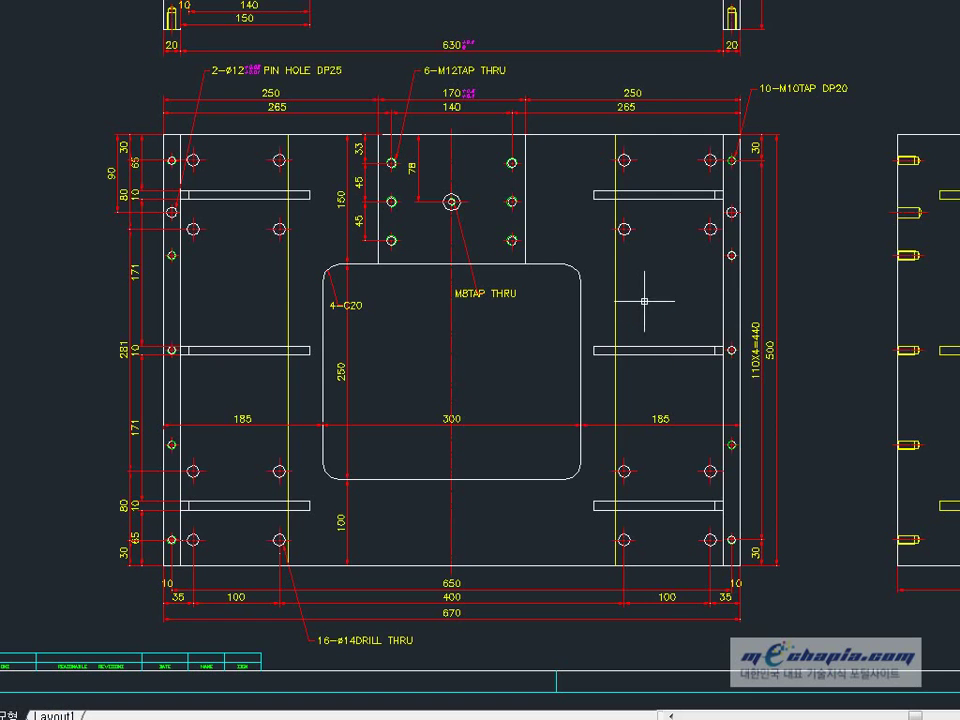
middle_click_drag(644, 300, 690, 328)
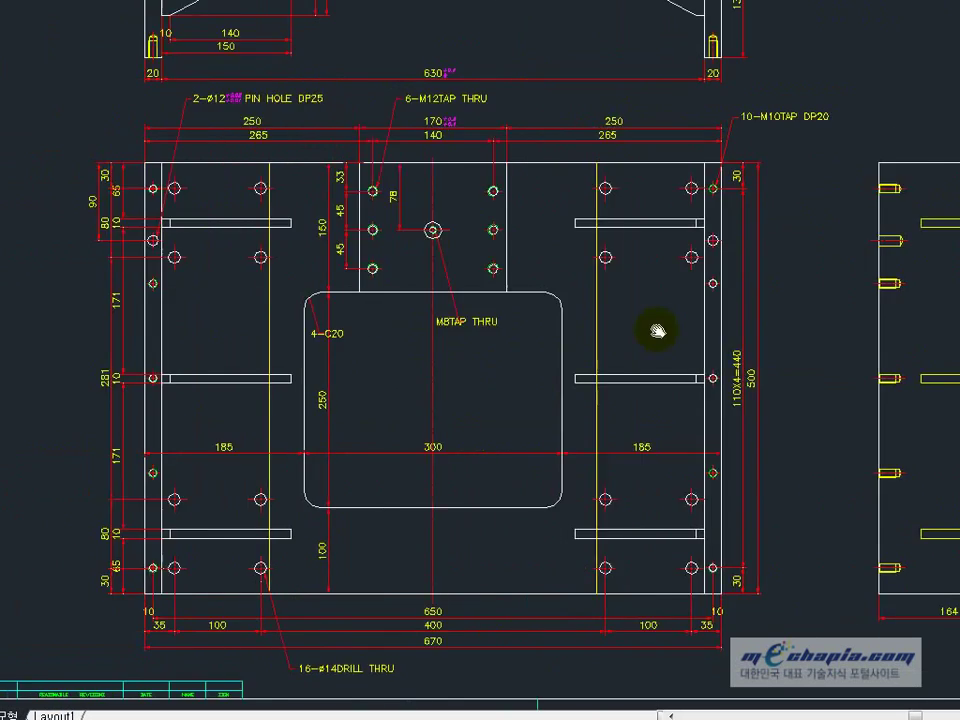
middle_click_drag(366, 243, 358, 401)
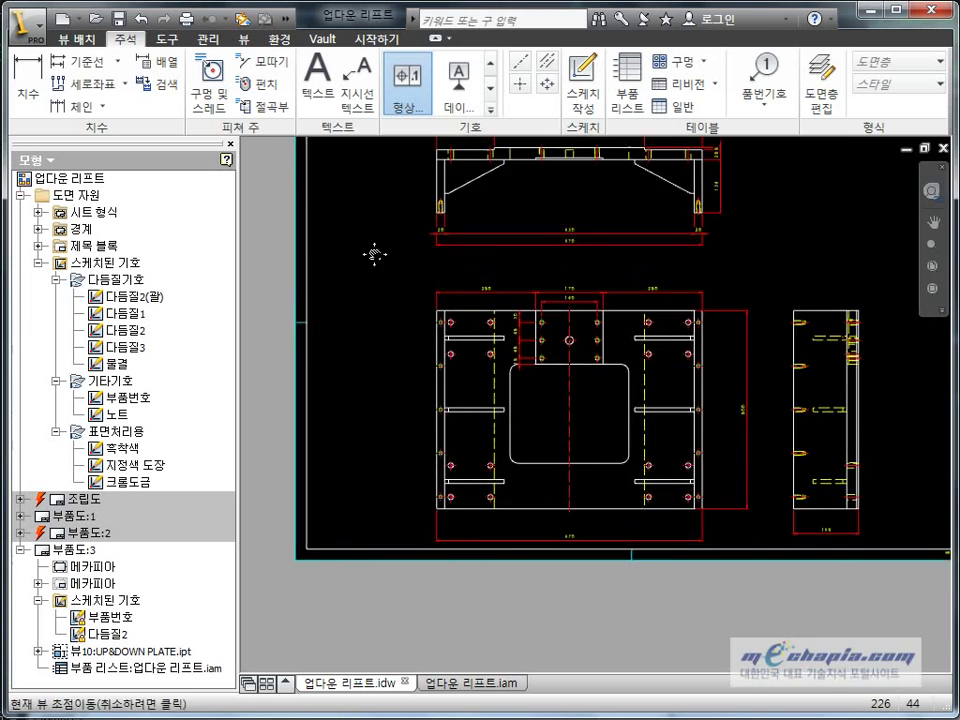
scroll(375, 253, "up", 5)
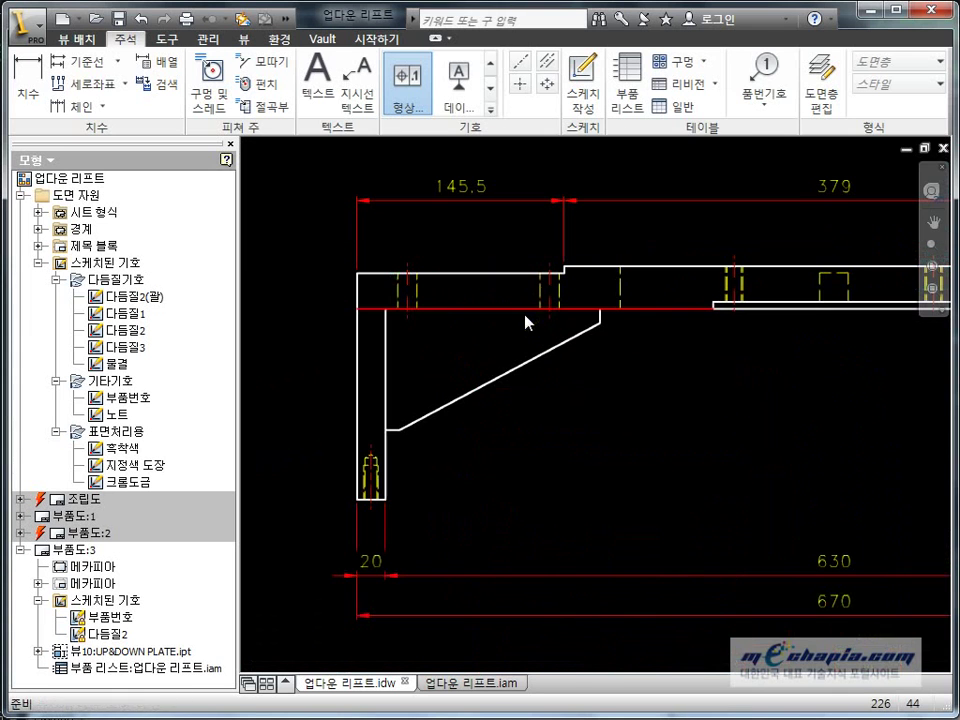
Dimension the left rib with a 150.5 width and an 85 height, then tidy their positions
left_click(63, 110)
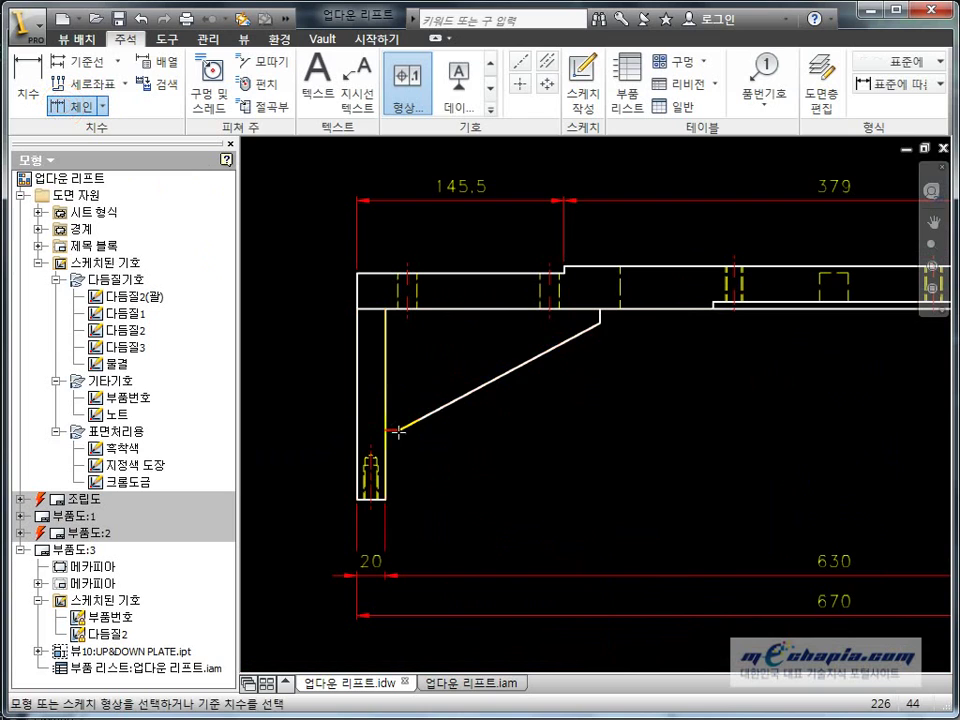
key("d")
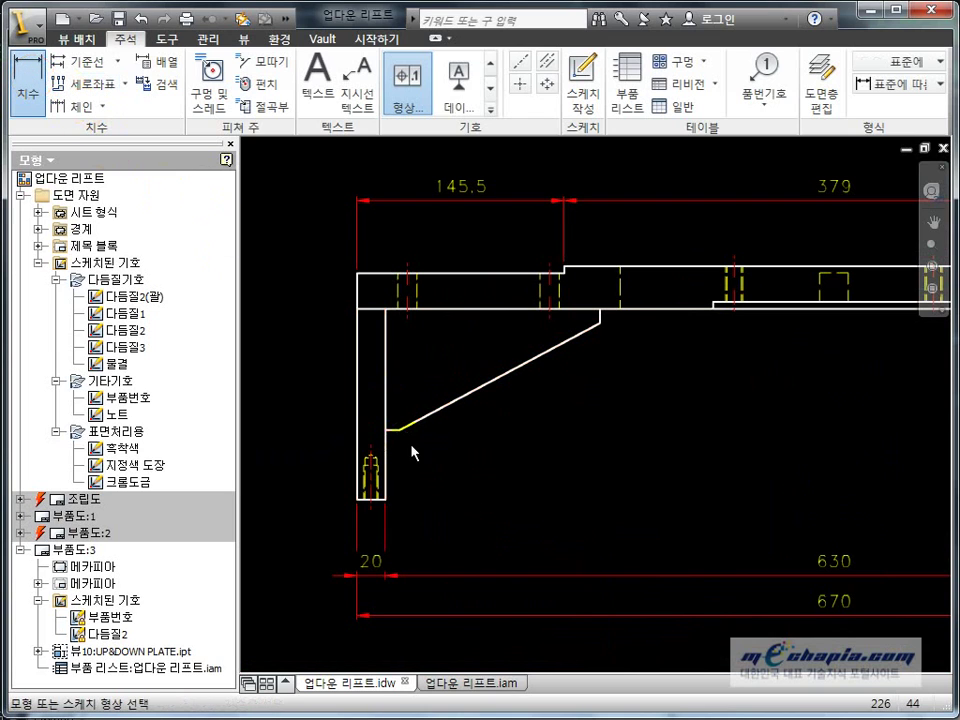
scroll(393, 435, "up", 4)
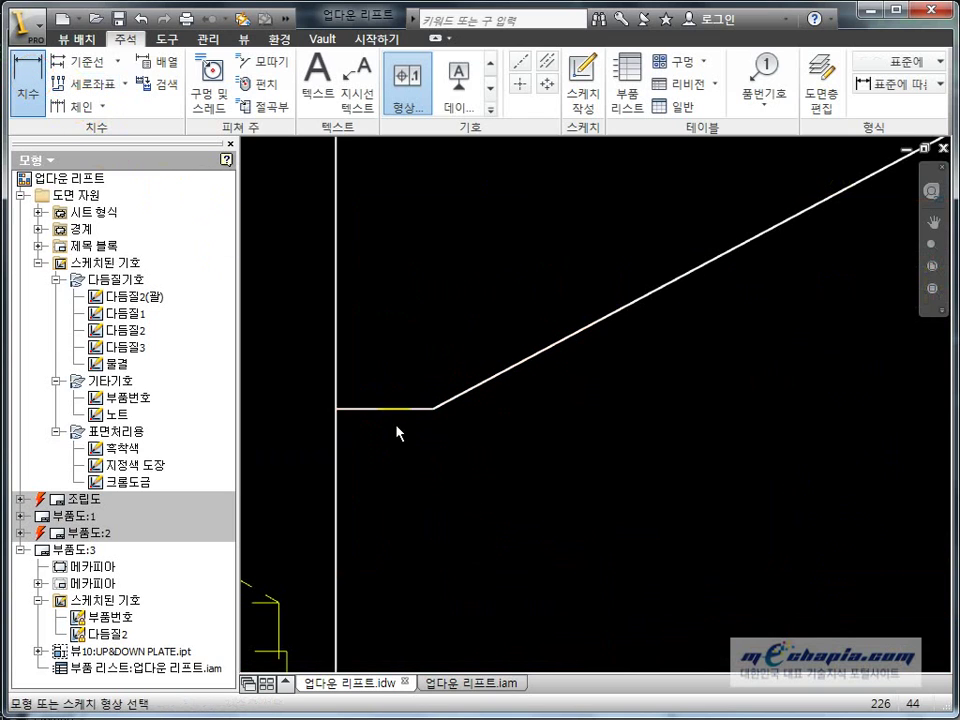
left_click(334, 449)
scroll(340, 450, "down", 4)
left_click(654, 289)
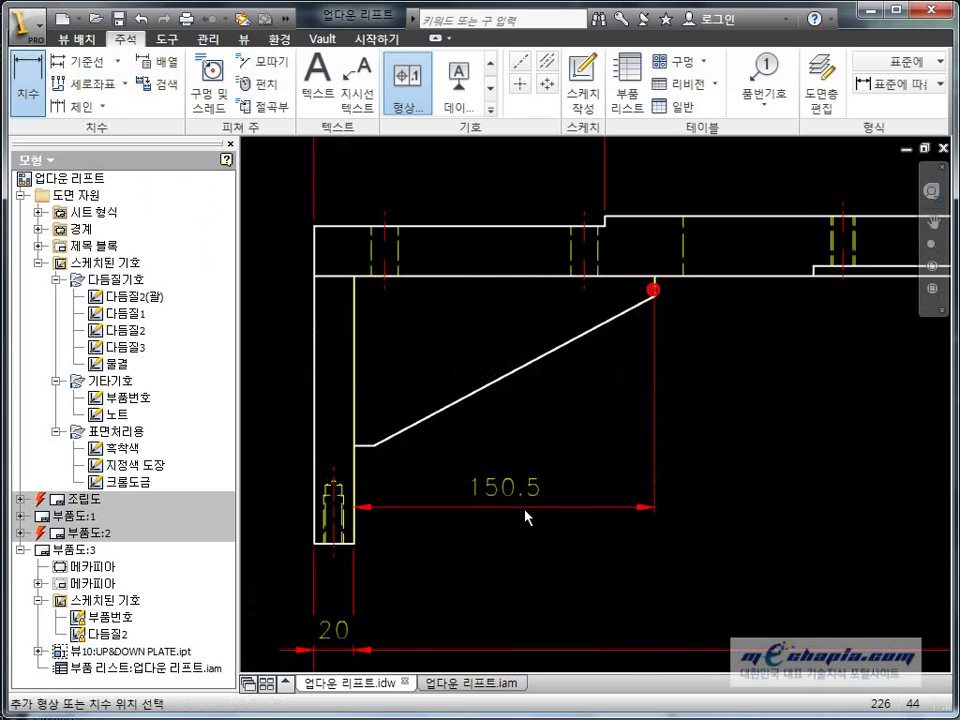
left_click(526, 512)
left_click(364, 443)
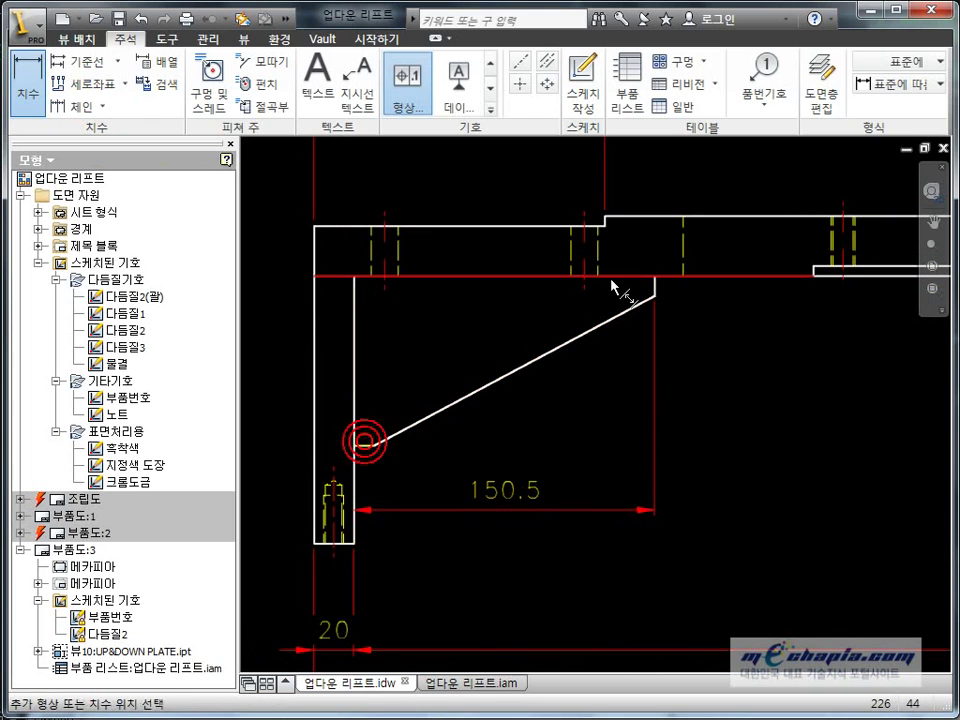
left_click(624, 280)
left_click(709, 366)
key("Escape")
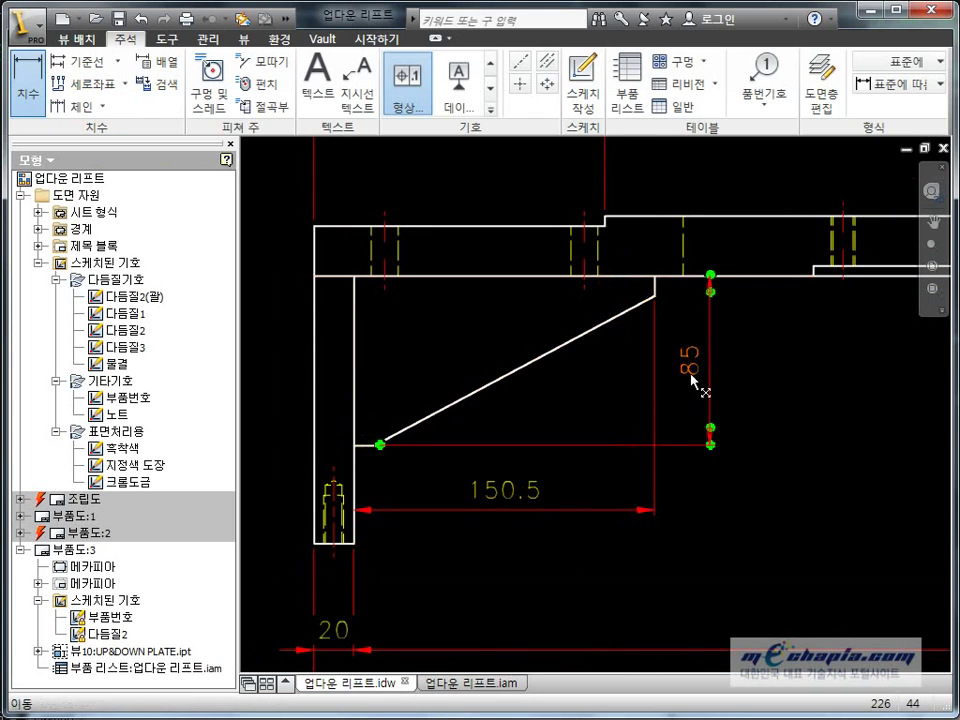
left_click_drag(696, 381, 745, 372)
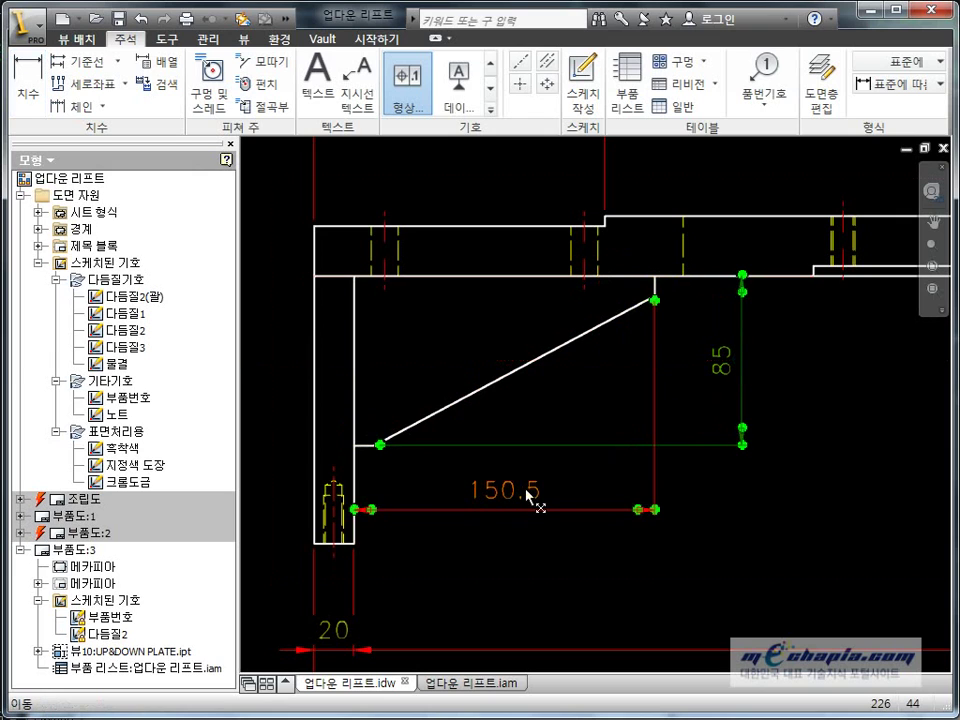
left_click_drag(518, 494, 503, 528)
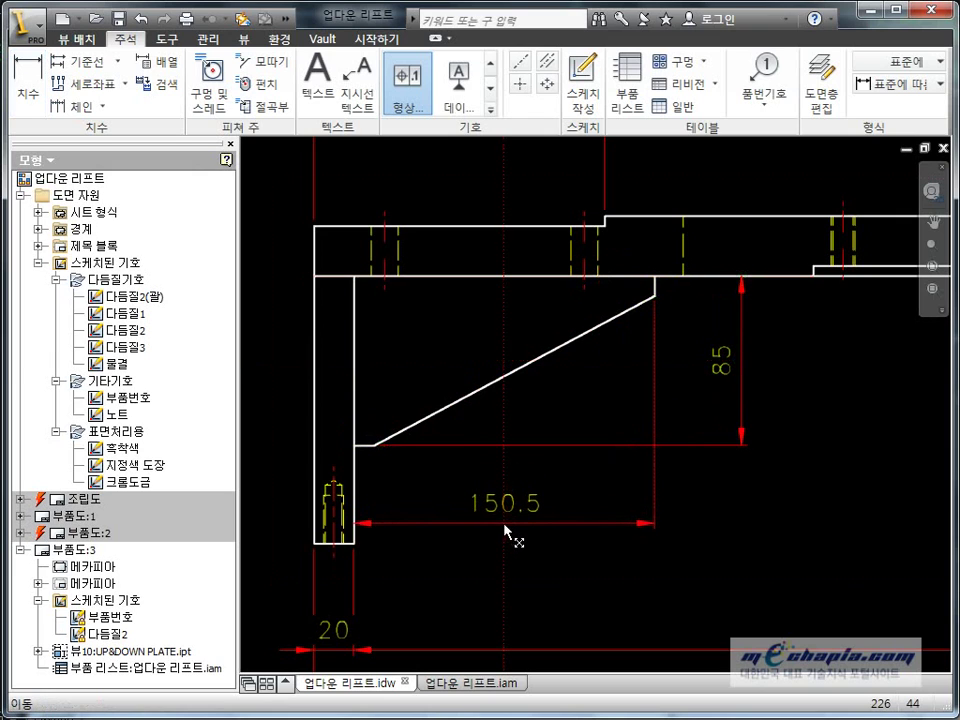
Add the 10 step dimension beside the short vertical edge above the rib
key("d")
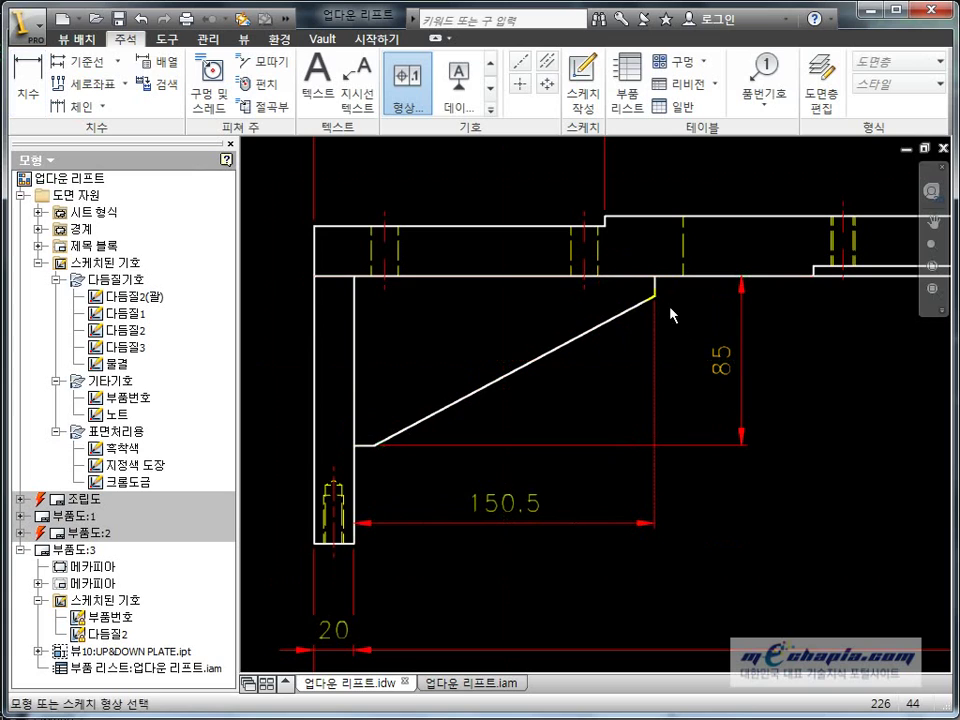
left_click(655, 296)
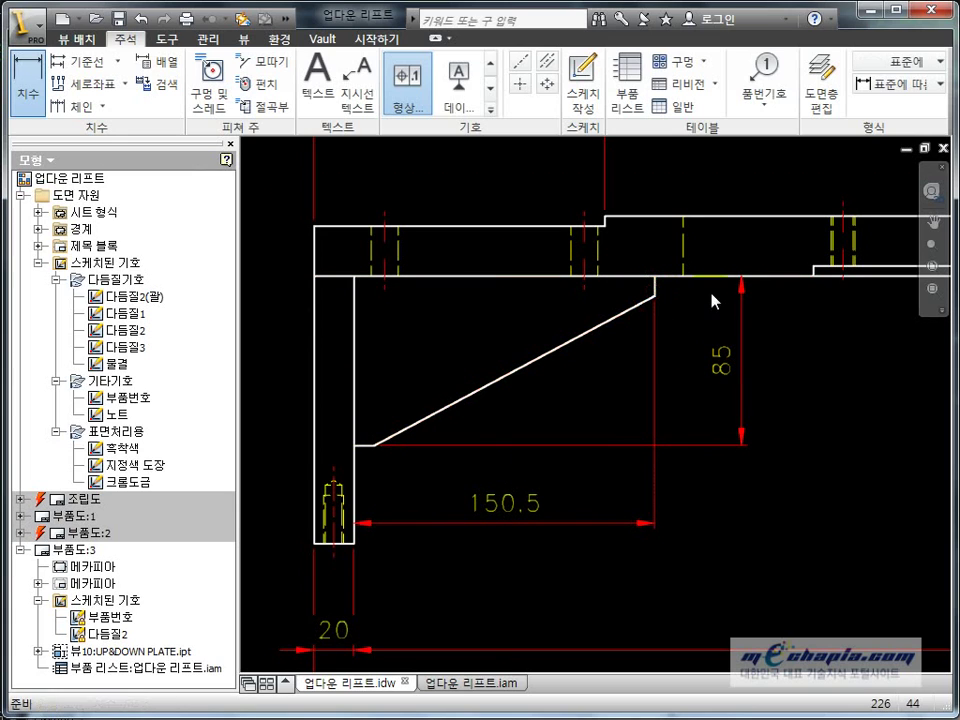
scroll(681, 300, "up", 3)
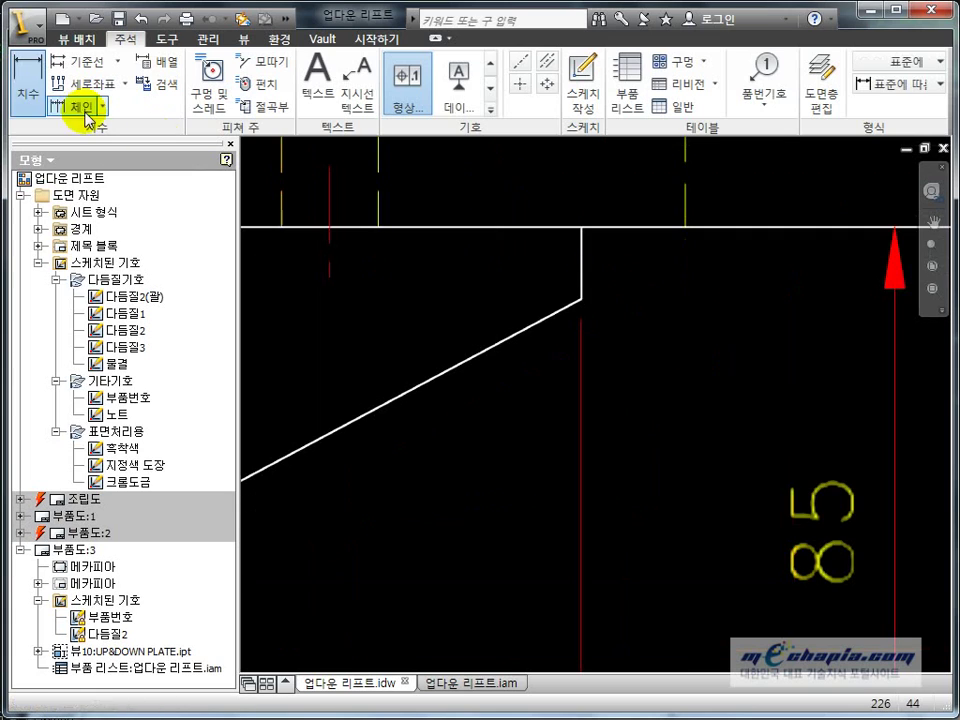
key("Escape")
left_click(582, 275)
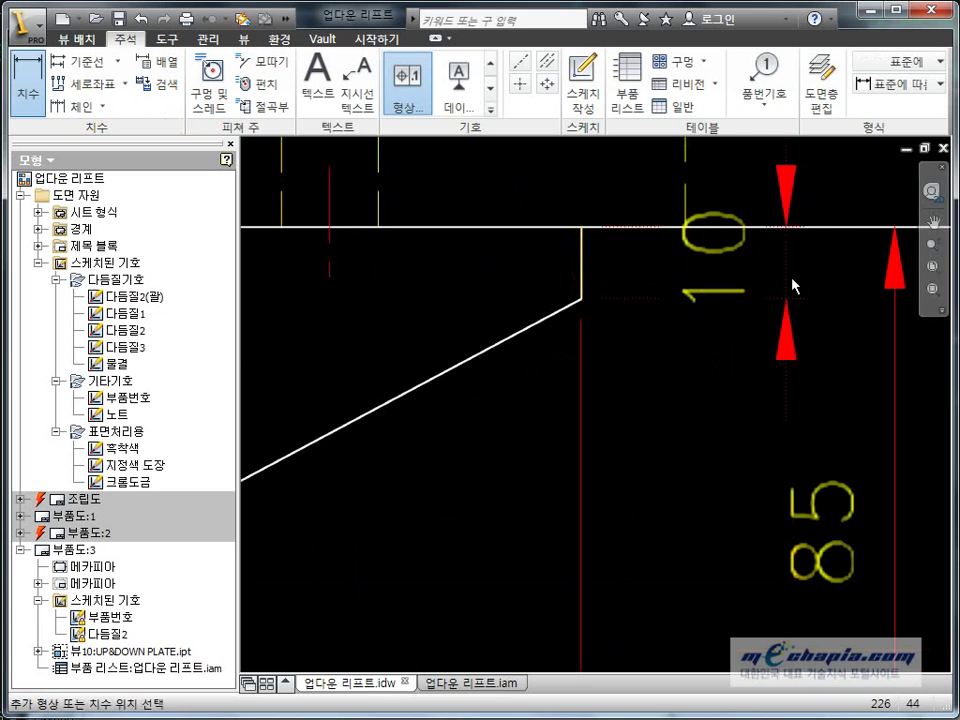
left_click(778, 294)
scroll(618, 392, "down", 3)
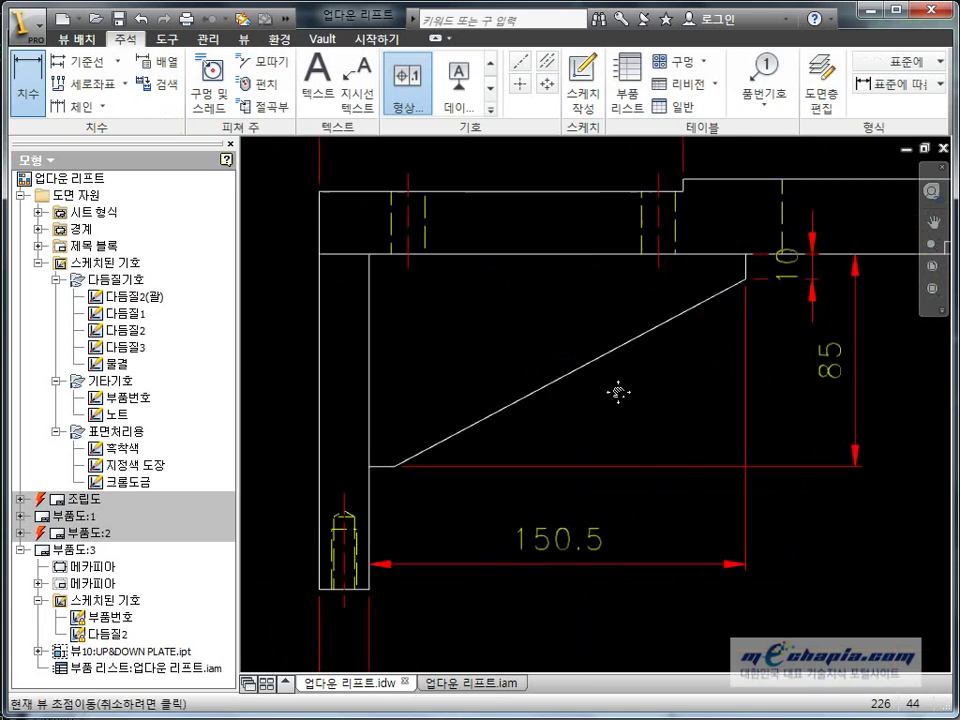
left_click(390, 466)
Pan and zoom to bring the plate's side view to the centre of the window
scroll(482, 525, "down", 5)
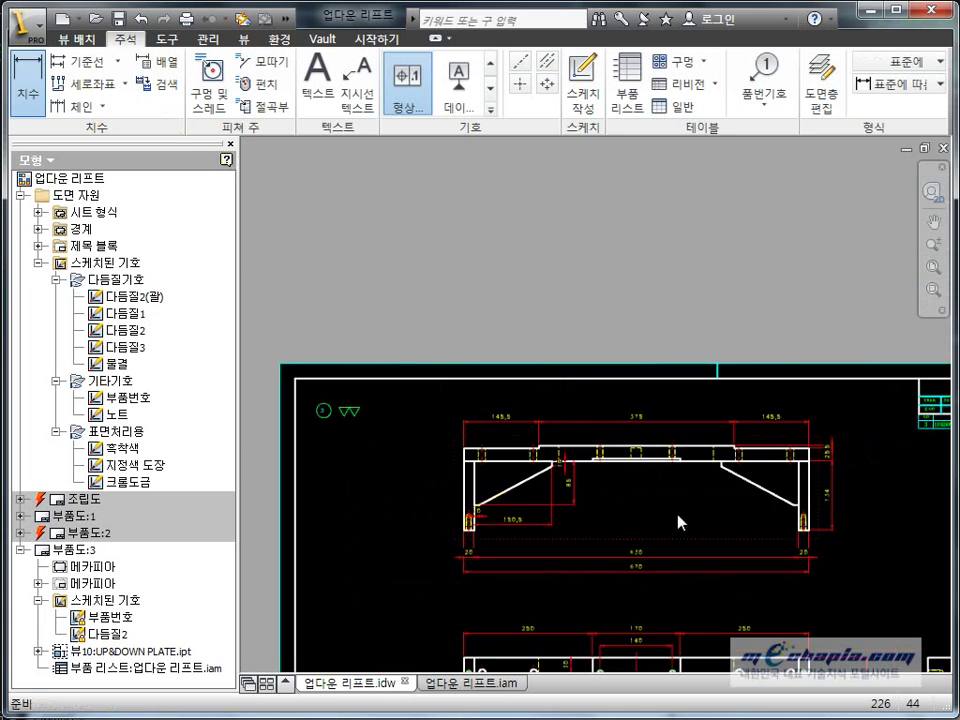
middle_click_drag(585, 600, 604, 470)
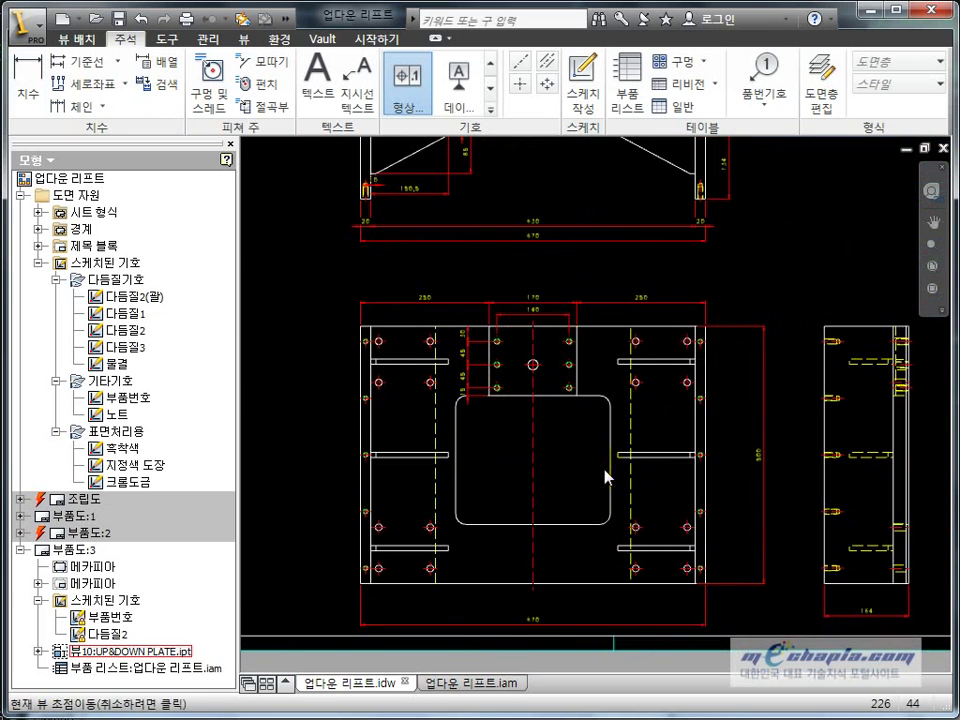
scroll(697, 390, "up", 3)
key("d")
scroll(653, 403, "down", 5)
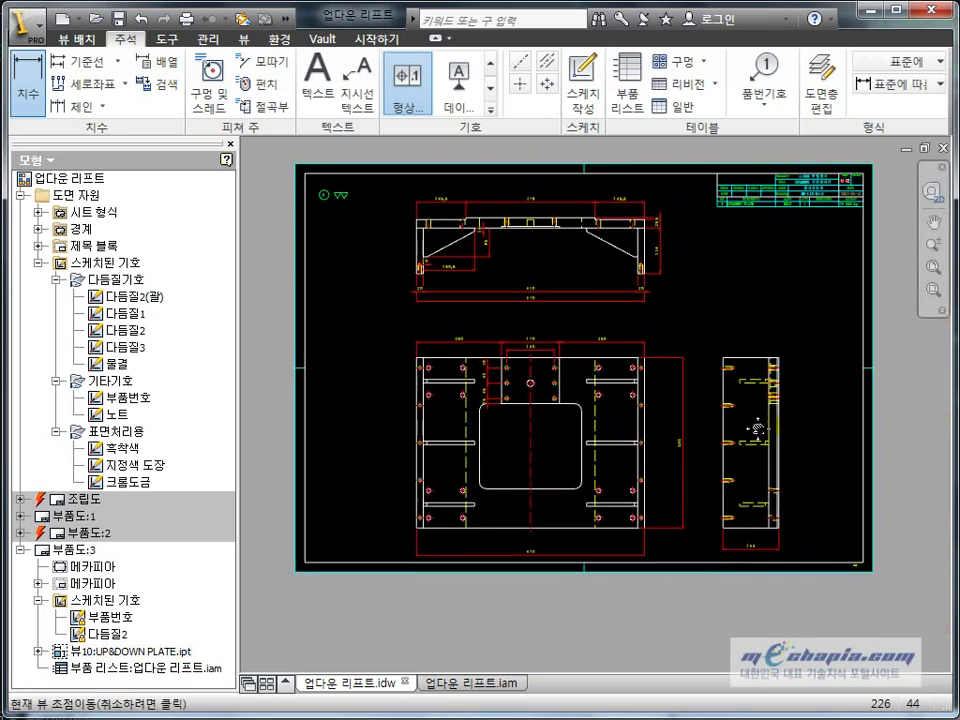
scroll(757, 430, "up", 4)
scroll(733, 379, "down", 2)
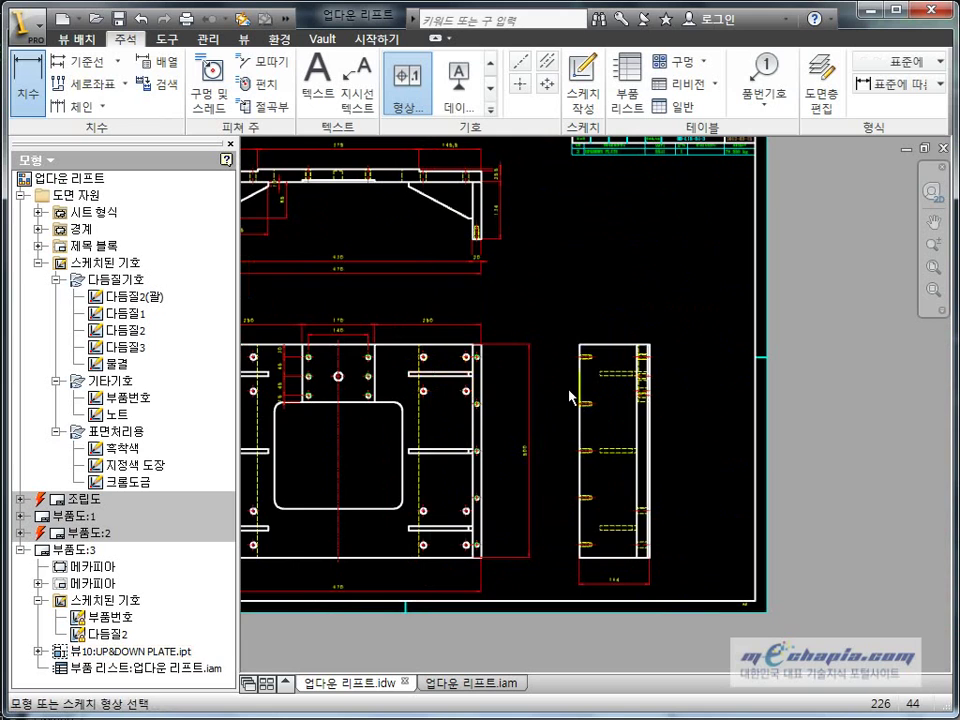
middle_click_drag(449, 403, 603, 378)
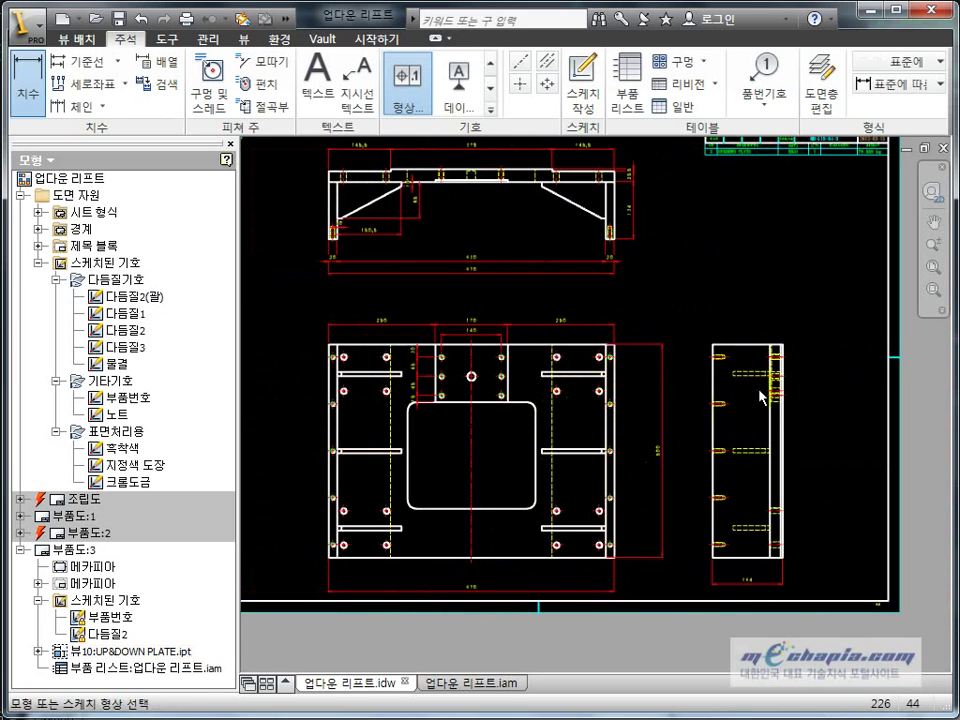
scroll(760, 394, "up", 4)
Chain-dimension the side-view holes vertically (14, 10, 171…) and zoom out to the full sheet
left_click(64, 106)
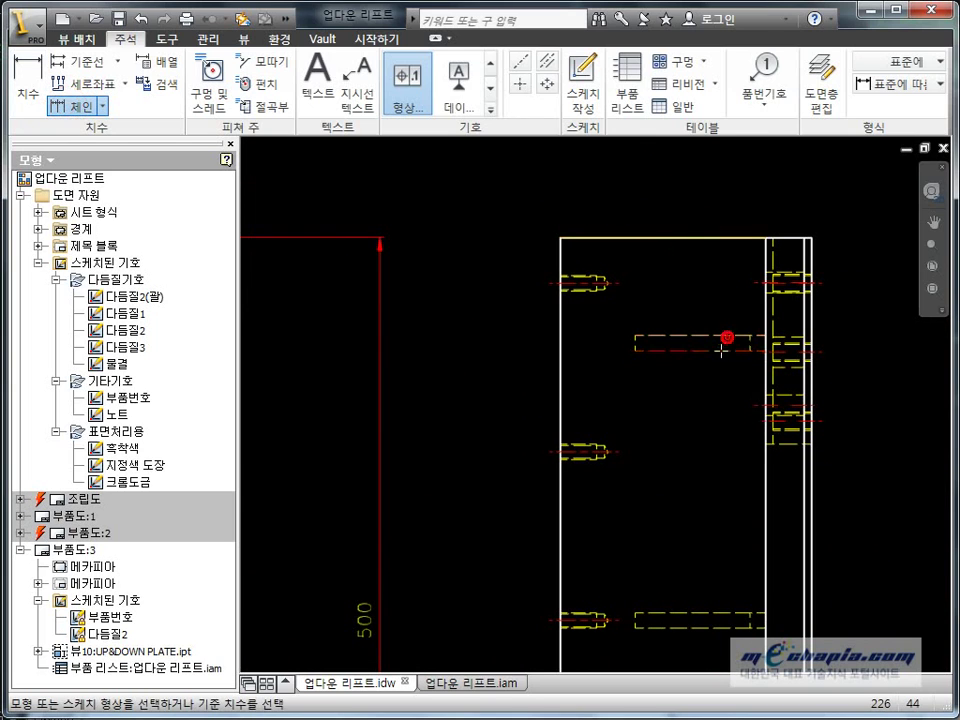
mouse_move(717, 518)
middle_mouse_down()
mouse_move(701, 437)
mouse_move(722, 435)
mouse_move(715, 410)
middle_mouse_up()
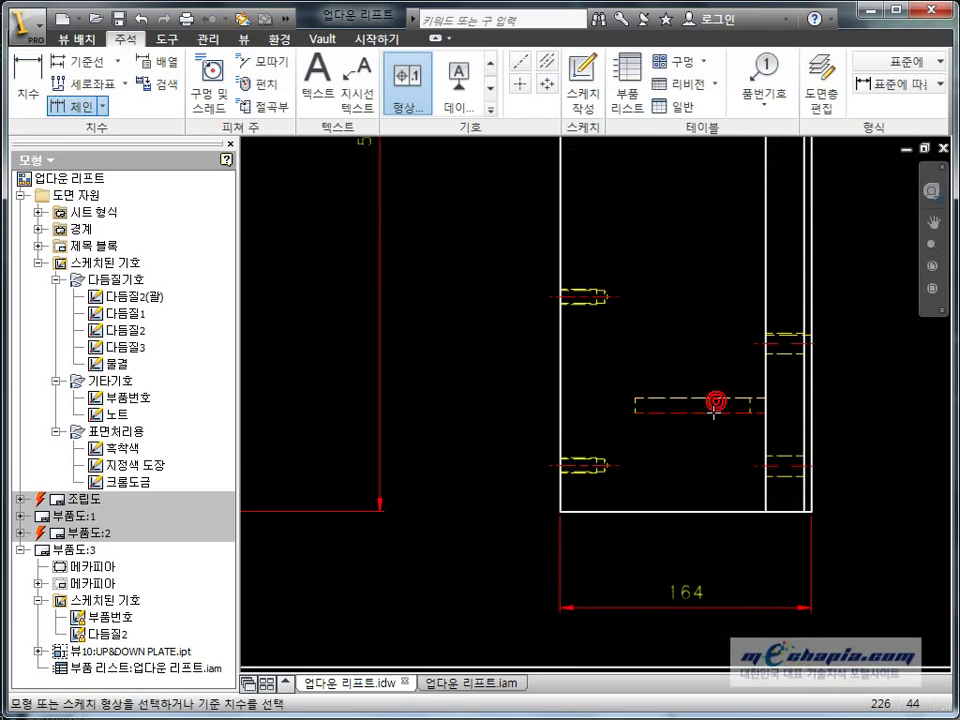
right_click(676, 441)
left_click(716, 518)
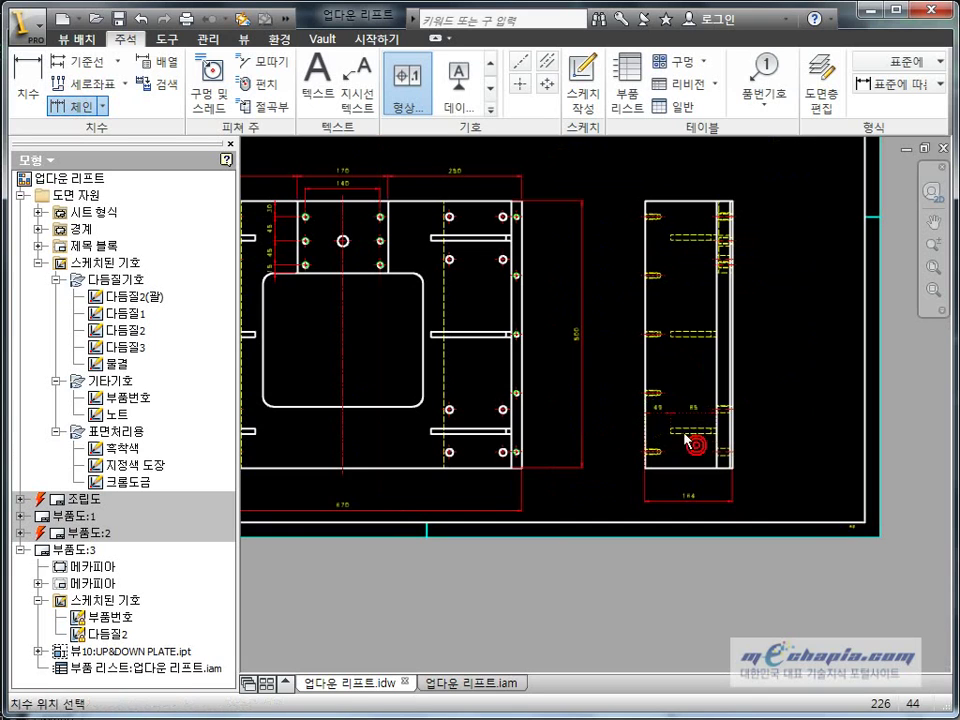
right_click(623, 350)
left_click(634, 358)
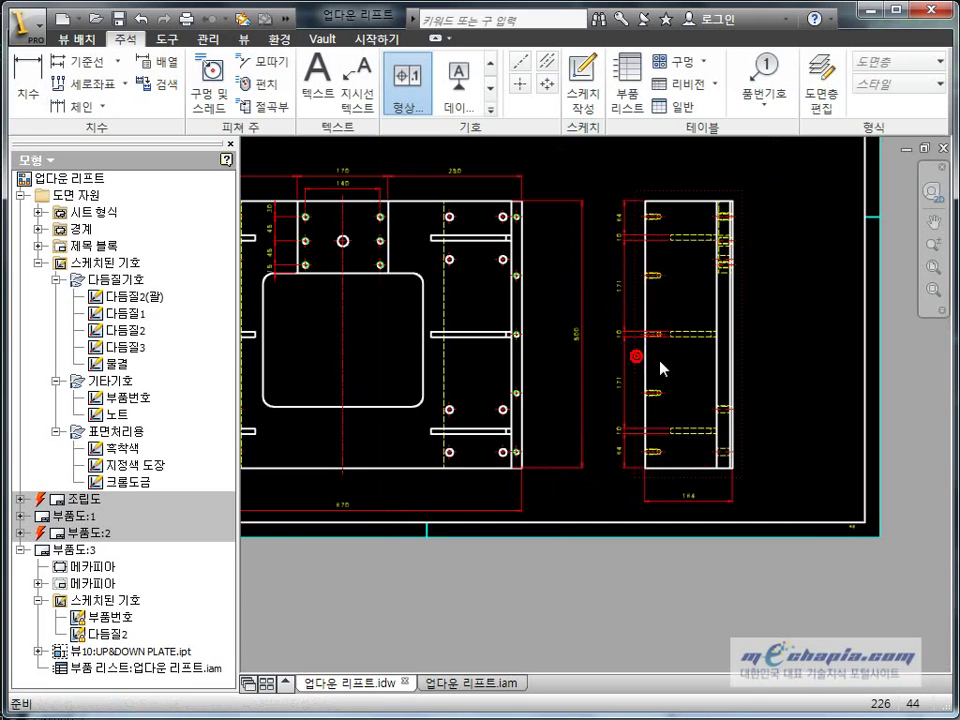
left_click(25, 82)
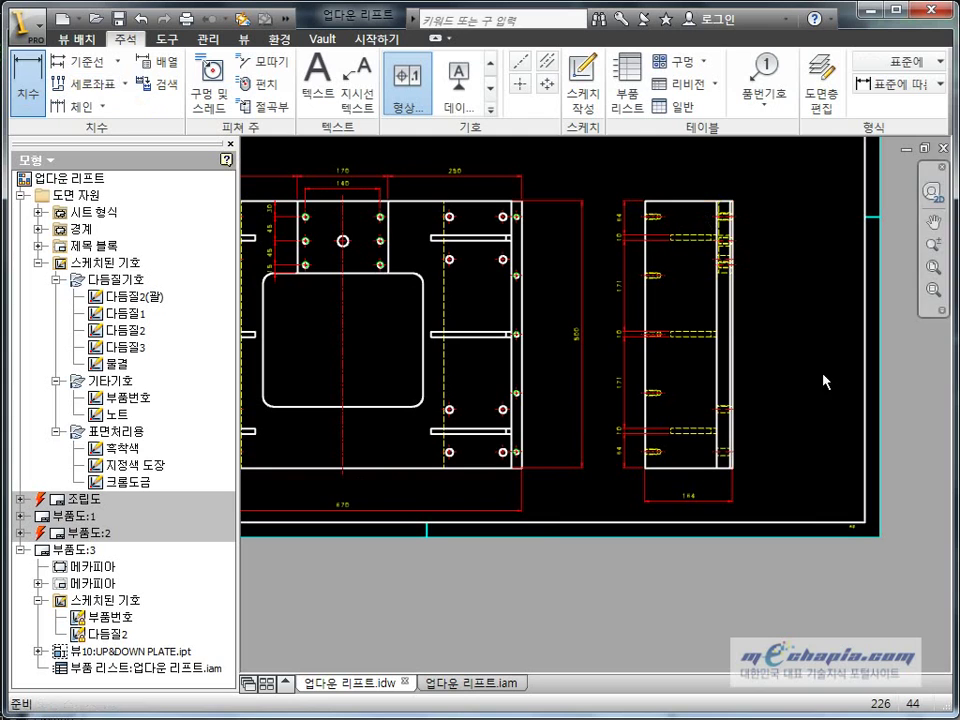
key("Home")
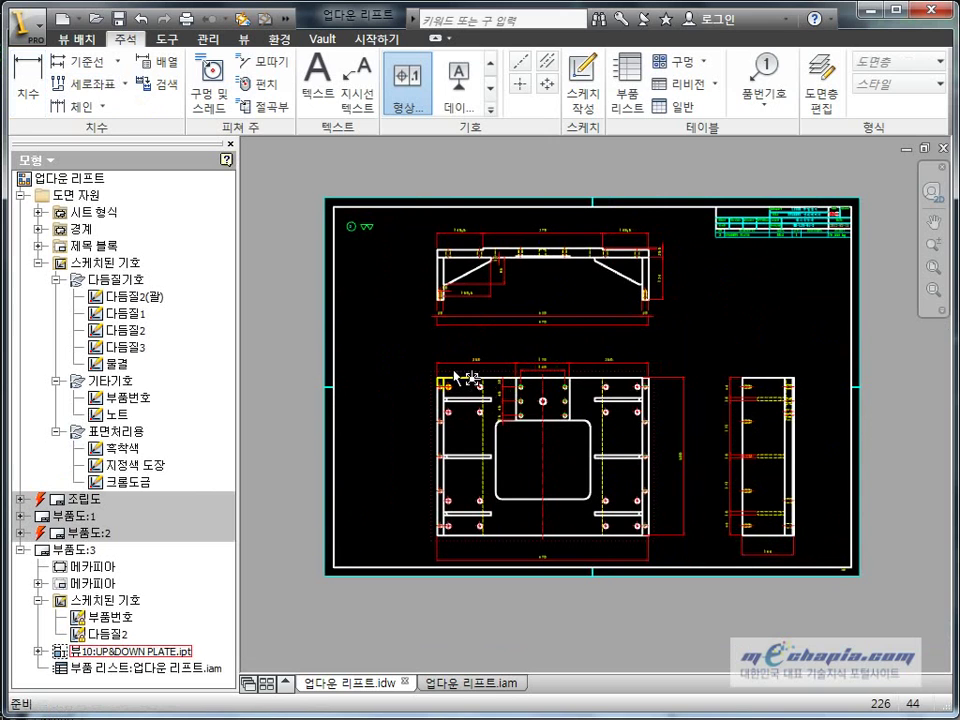
Chain-dimension the right-edge holes as 30, 110, 110, 110, 110, 30 beside the plate
left_click(455, 374)
left_click(735, 326)
middle_click_drag(682, 412, 740, 452)
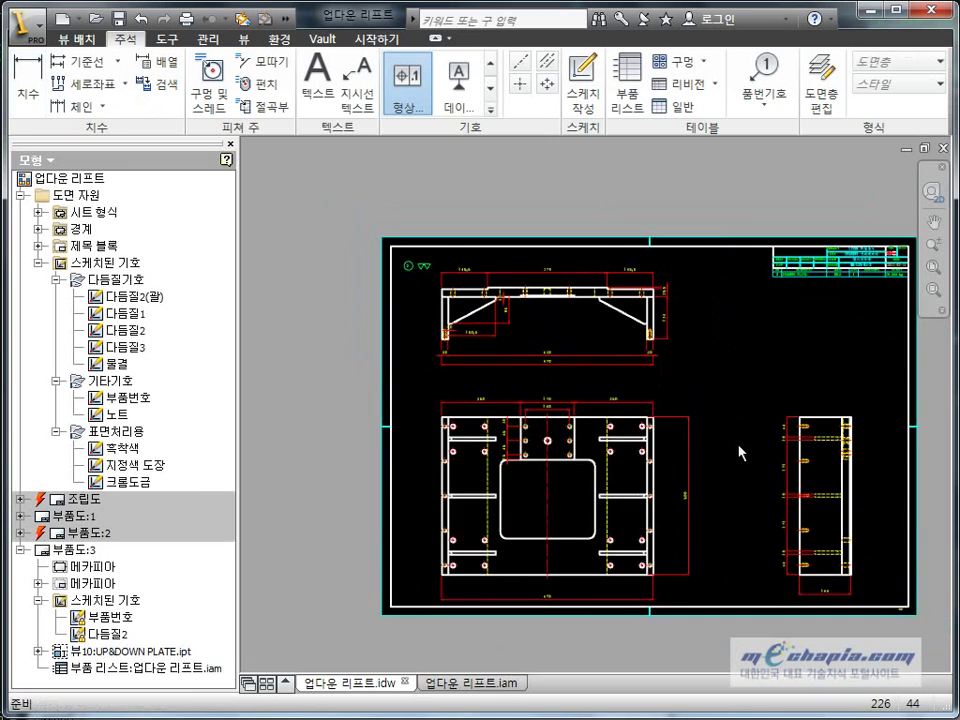
scroll(698, 541, "up", 3)
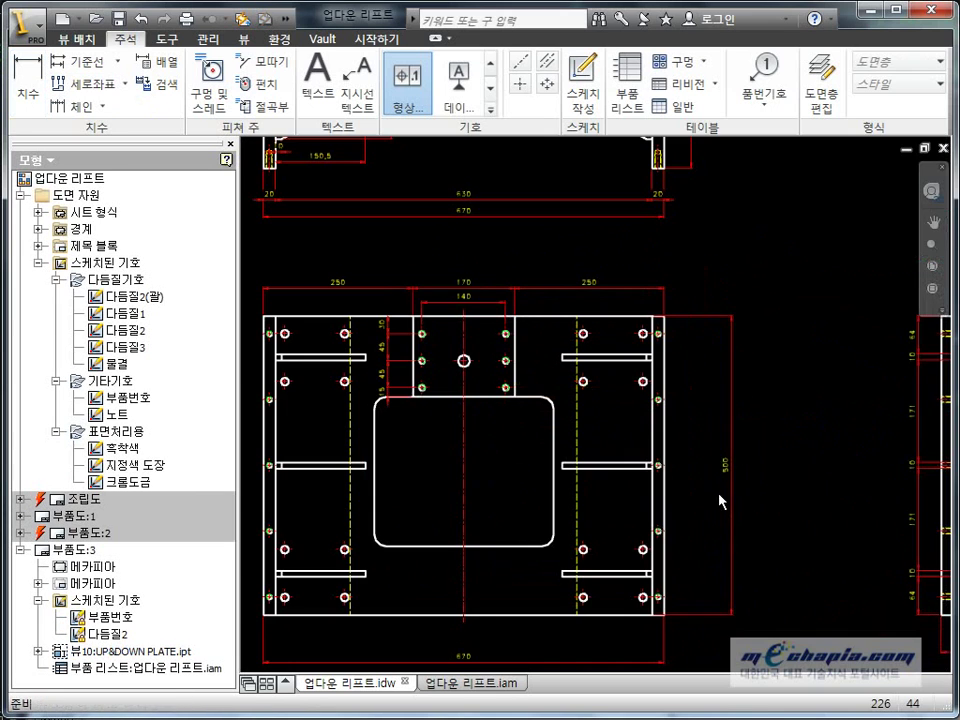
left_click(70, 106)
scroll(642, 316, "up", 3)
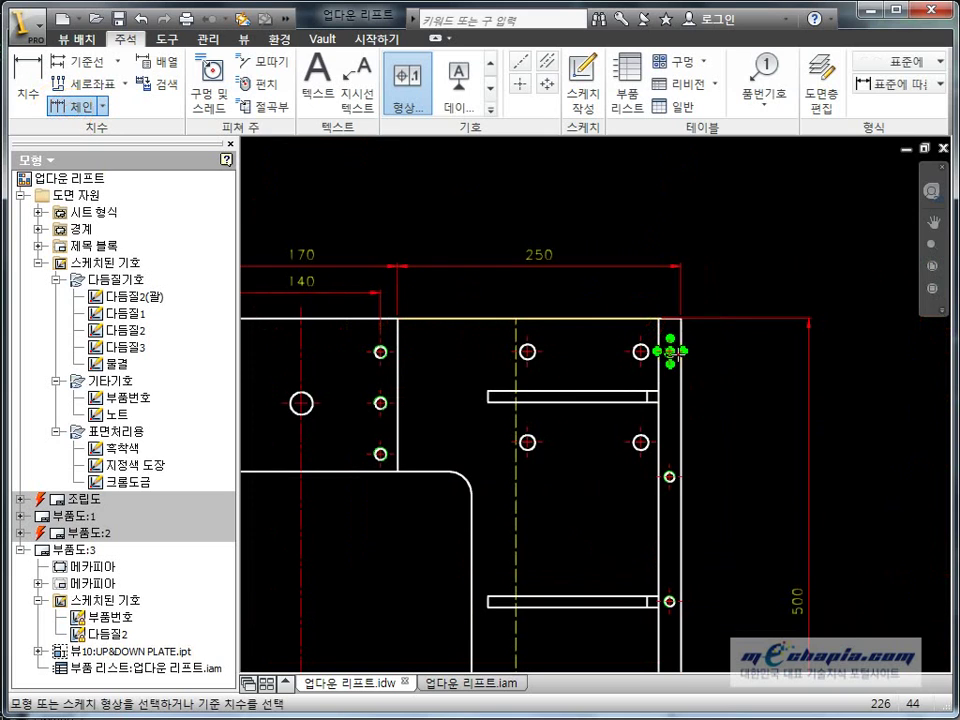
left_click(669, 477)
middle_click_drag(731, 498, 731, 358)
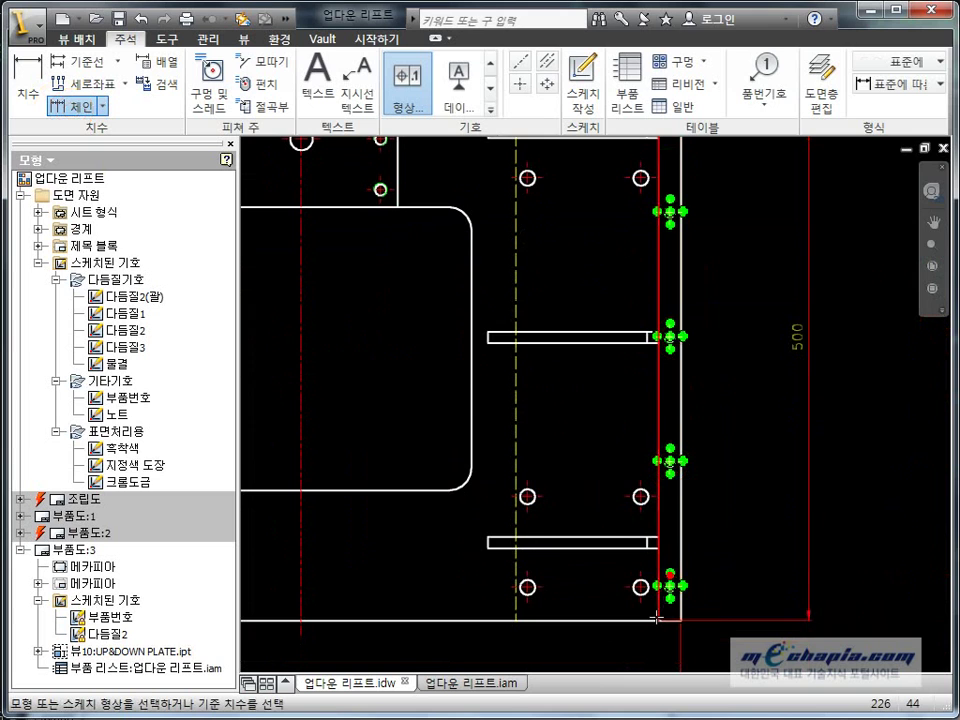
right_click(713, 515)
left_click(745, 514)
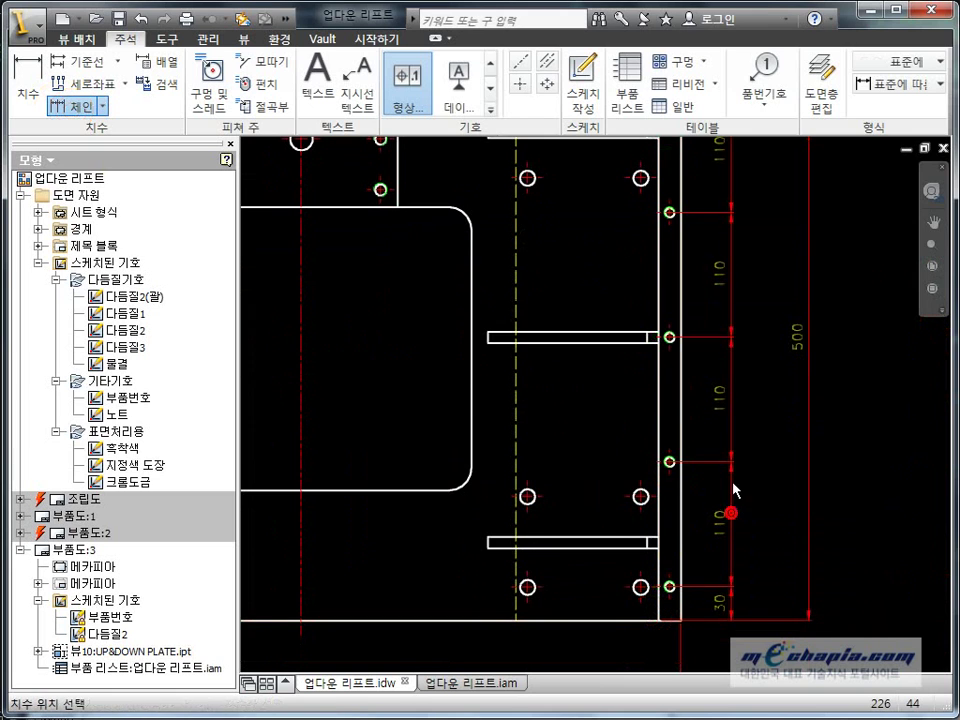
left_click(731, 490)
right_click(729, 484)
left_click(767, 492)
scroll(765, 497, "down", 3)
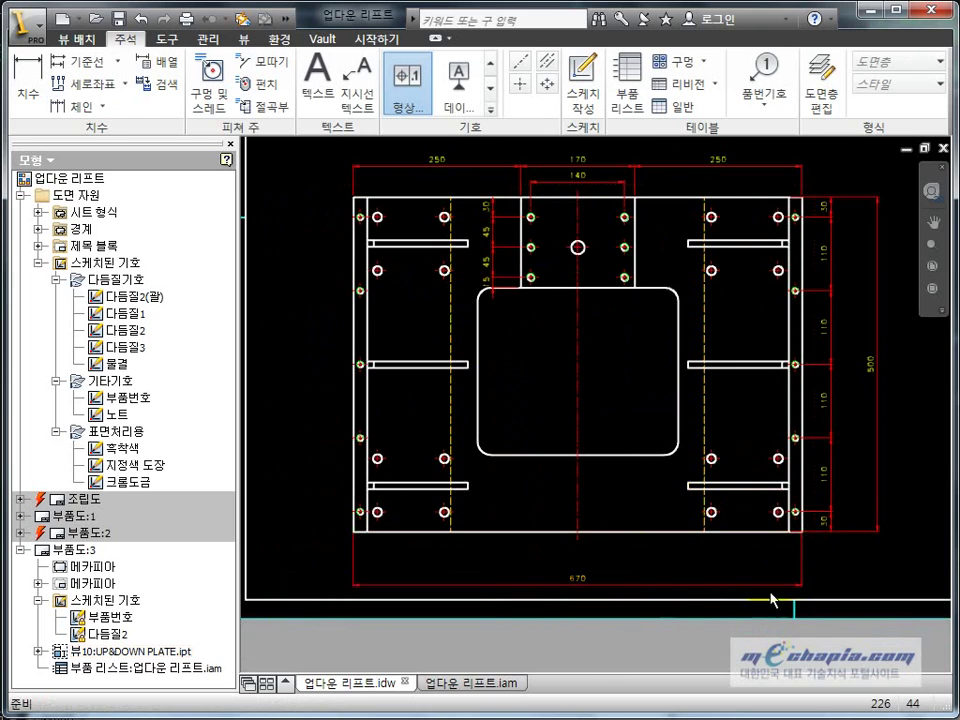
Add the 10 and 650 chain dimensions along the plate's bottom
left_click(70, 105)
scroll(352, 528, "up", 3)
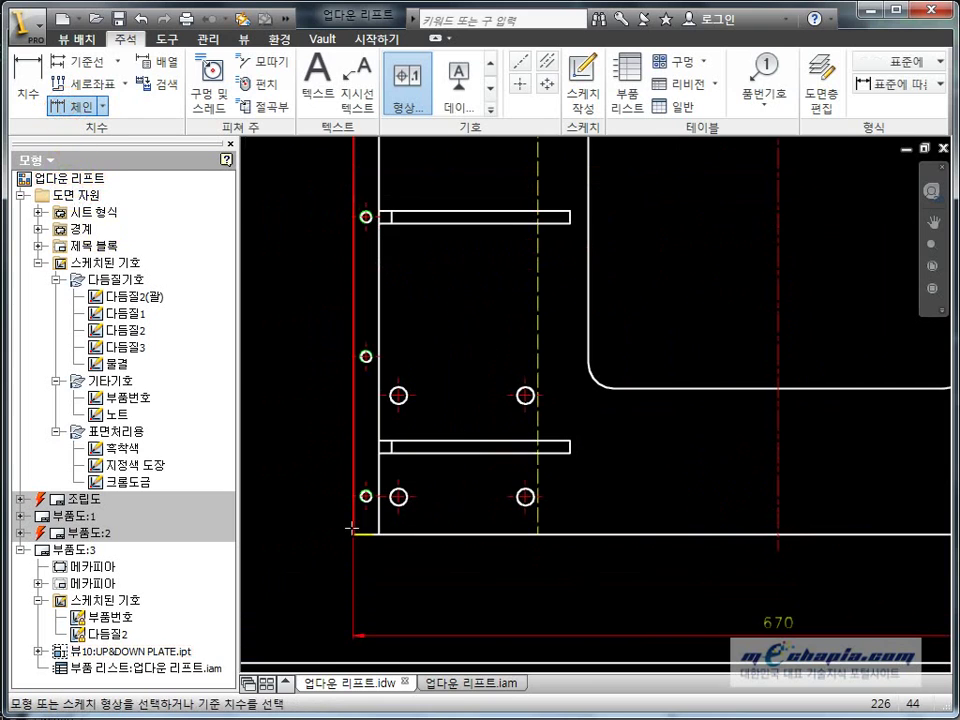
middle_click_drag(366, 505, 710, 500)
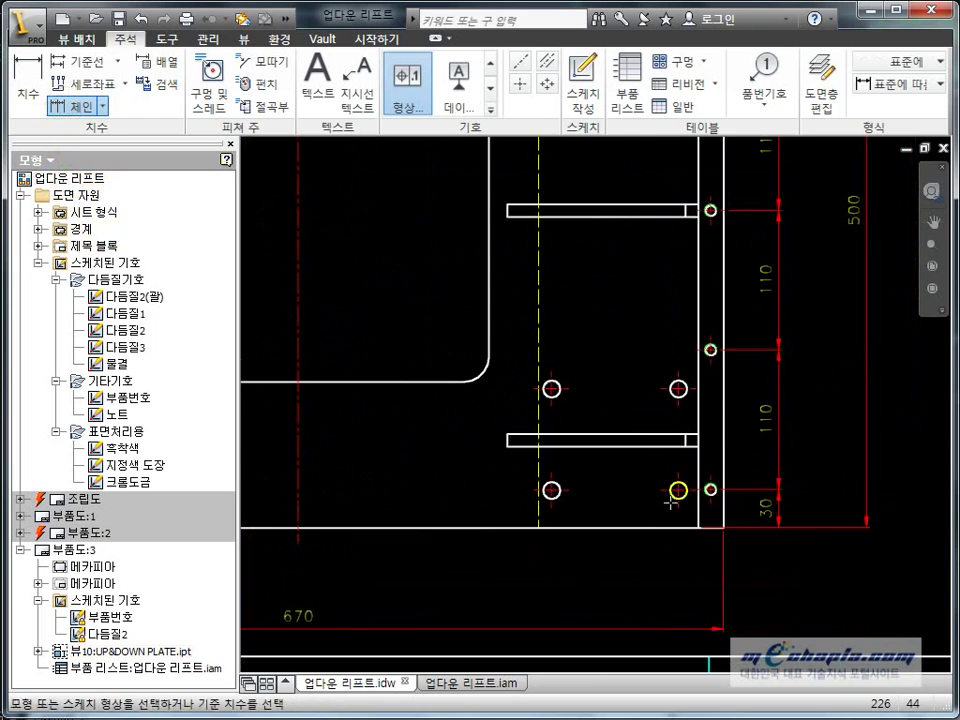
right_click(716, 508)
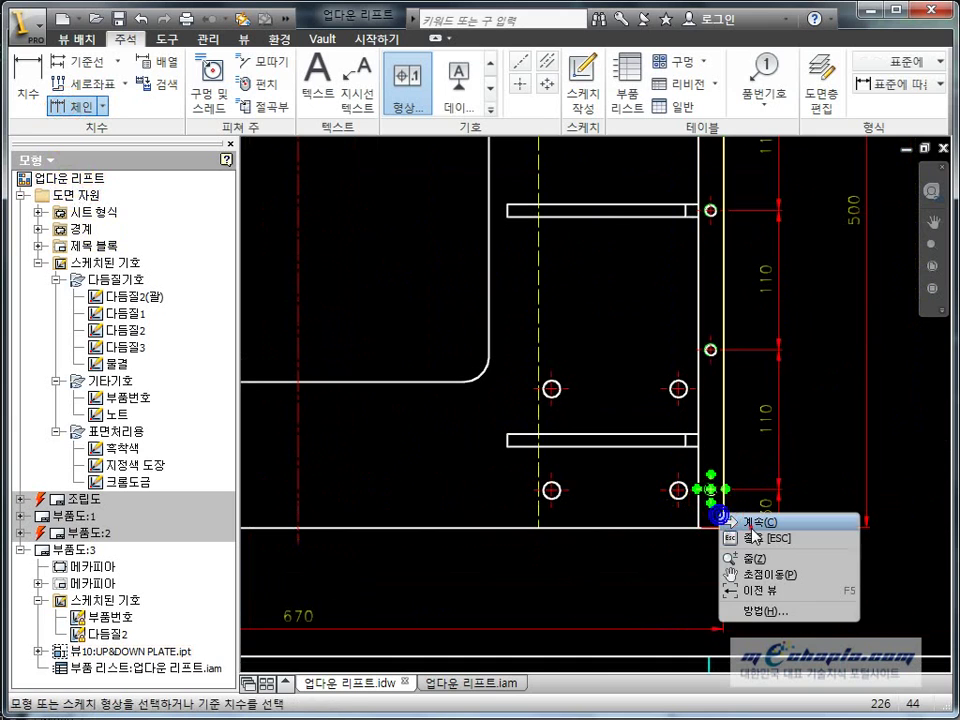
left_click(745, 519)
right_click(591, 597)
left_click(630, 670)
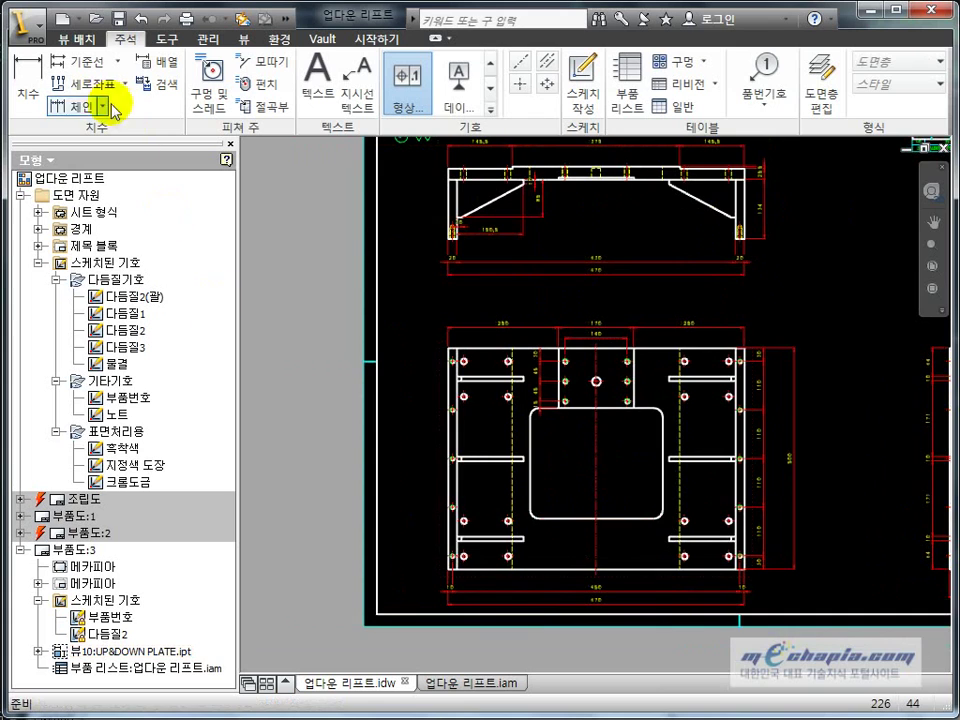
Chain-dimension from the plate's top edge to the lower hole, giving 35.5 and 214.5
left_click(78, 106)
scroll(480, 405, "up", 3)
scroll(500, 300, "up", 2)
scroll(512, 226, "down", 1)
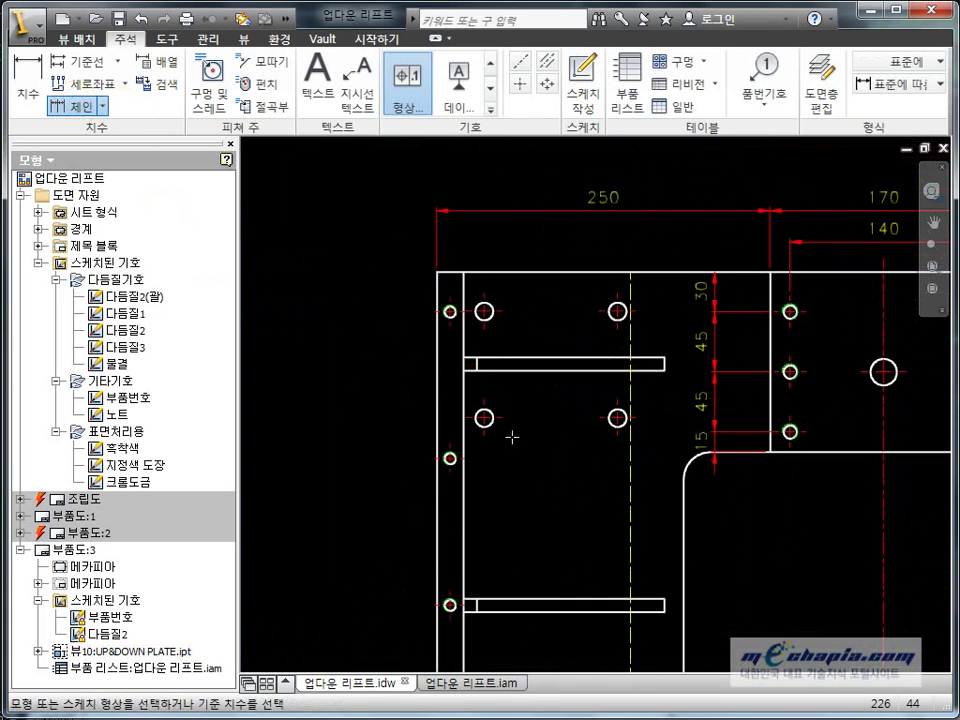
left_click(511, 274)
left_click(502, 420)
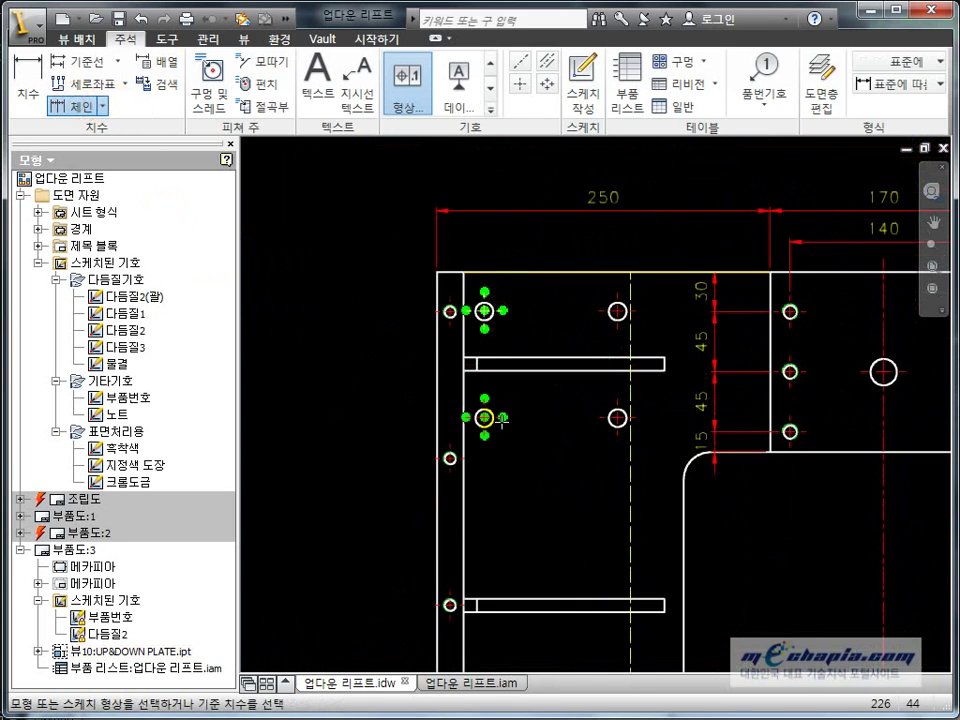
scroll(574, 422, "down", 3)
scroll(516, 480, "up", 5)
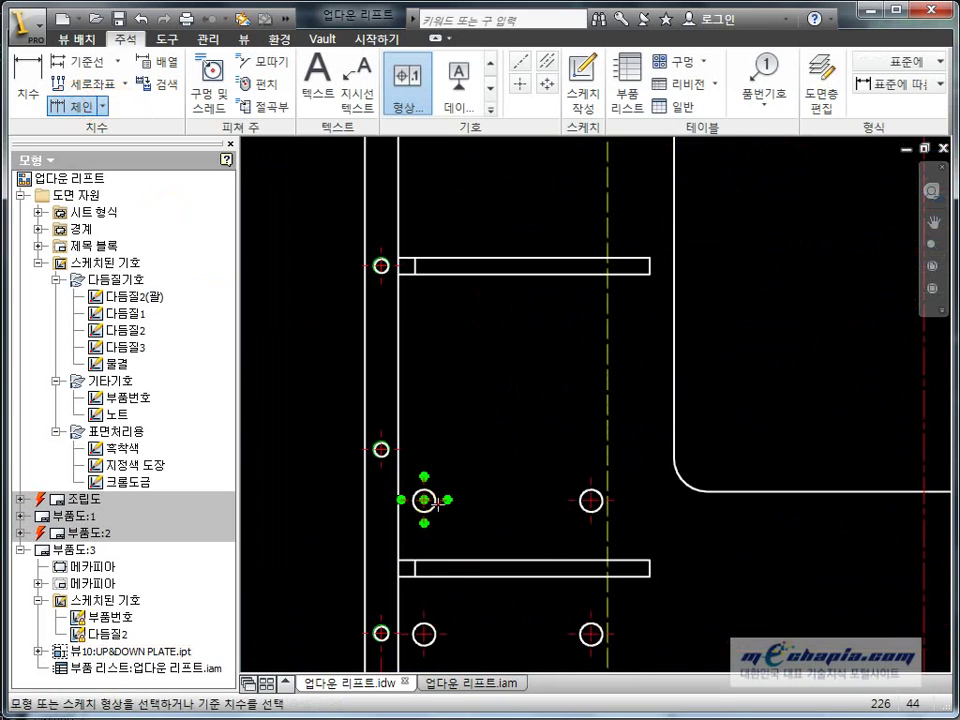
middle_click_drag(436, 502, 532, 408)
left_click(487, 447)
right_click(524, 443)
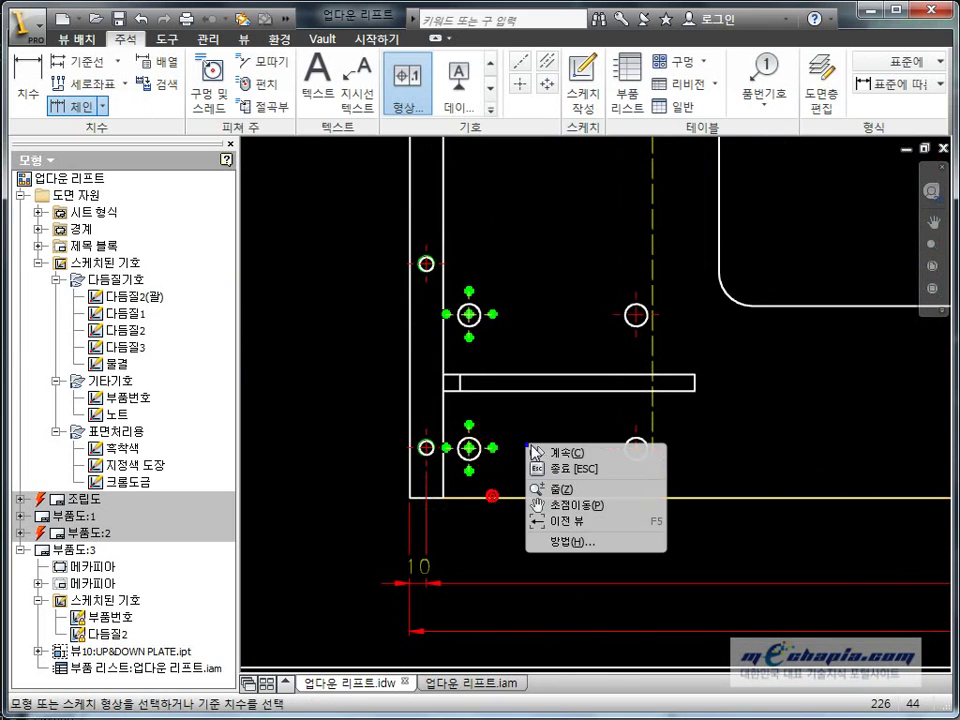
left_click(556, 452)
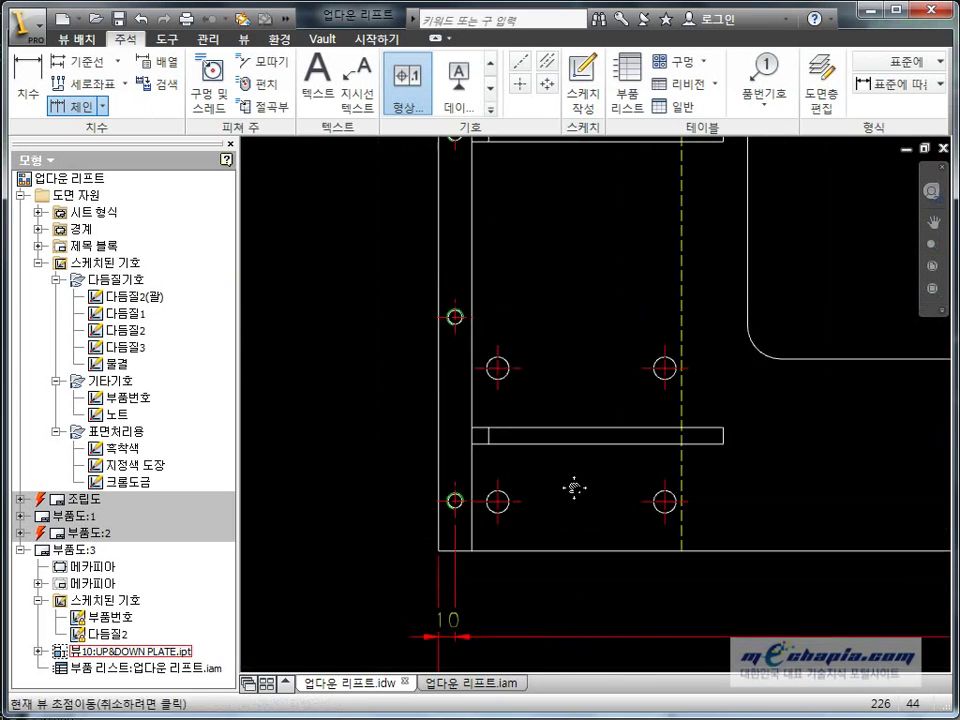
Chain the left-edge holes from the bottom edge as 29.5, 80, 281, 80, 29.5, left of the plate
left_click(76, 107)
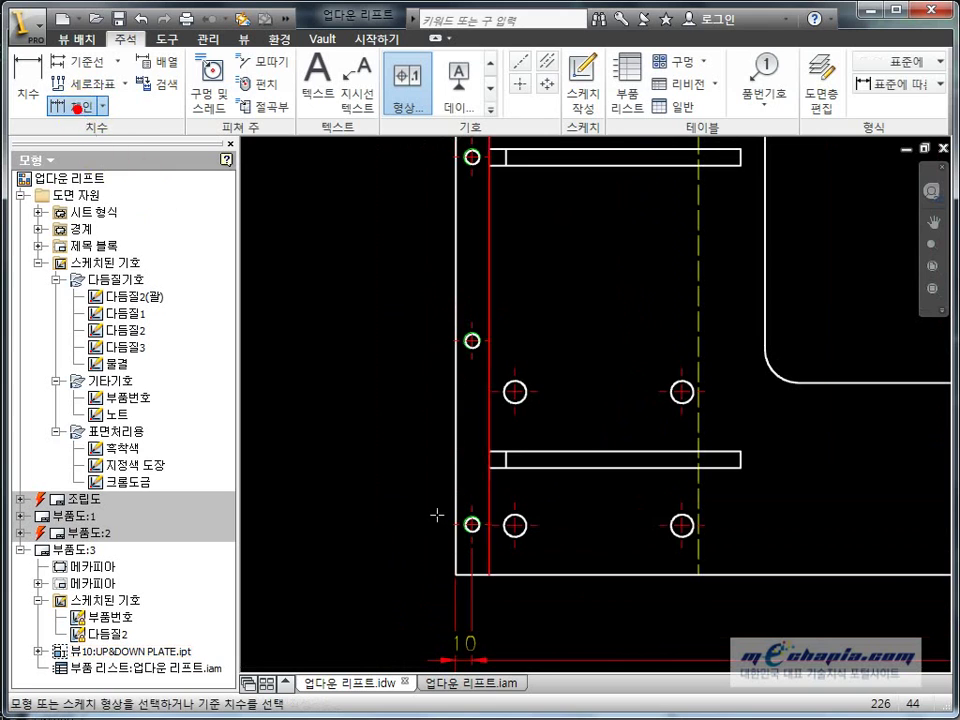
left_click(553, 576)
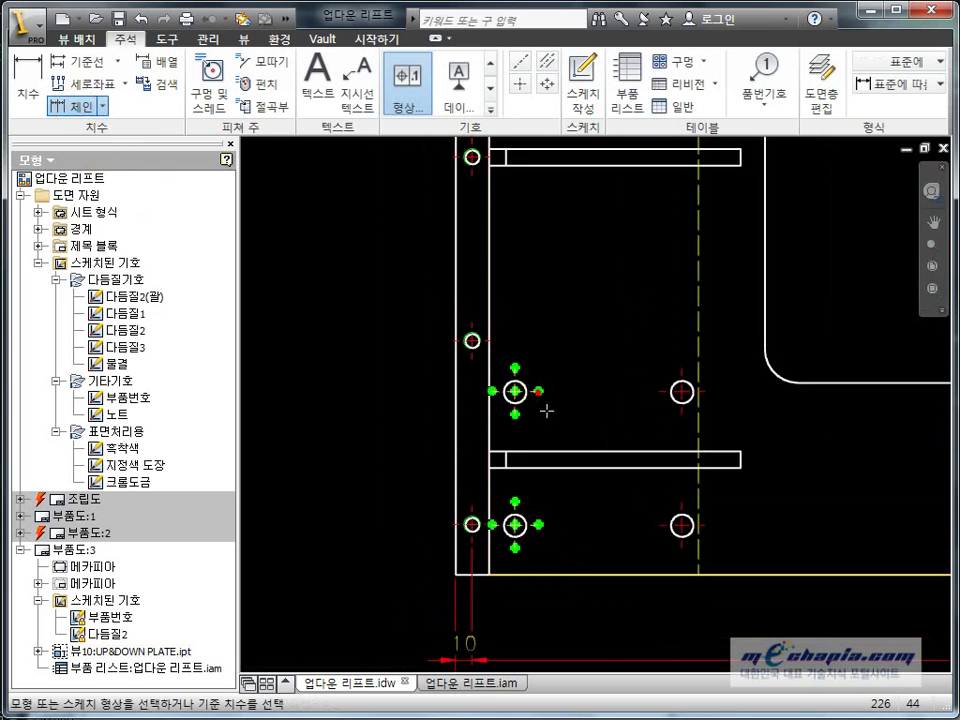
scroll(639, 617, "down", 3)
scroll(553, 494, "up", 5)
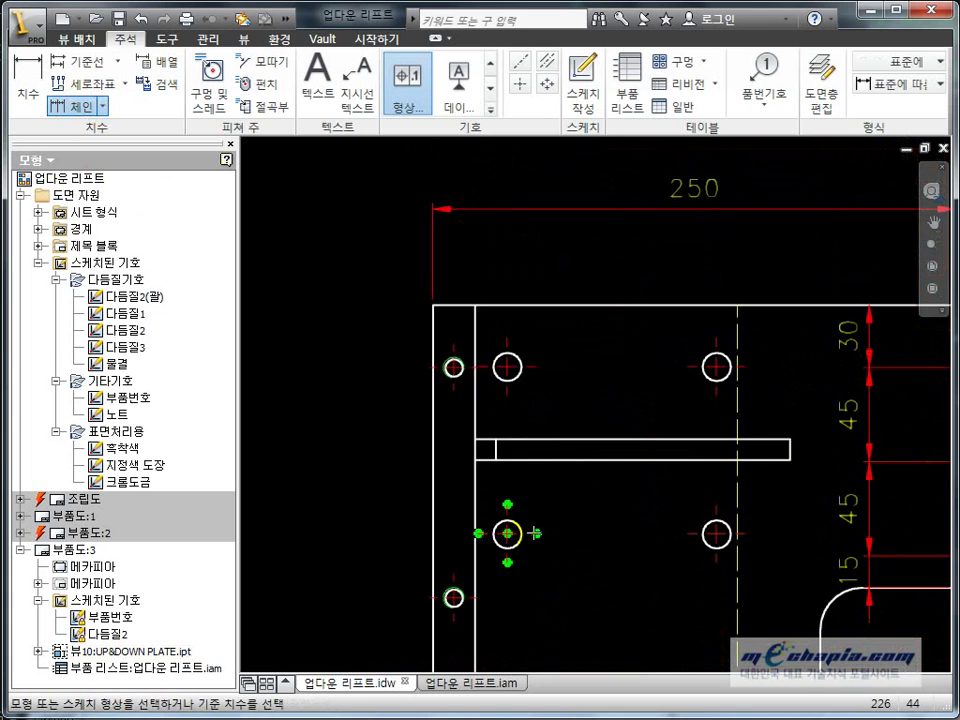
left_click(535, 533)
right_click(508, 310)
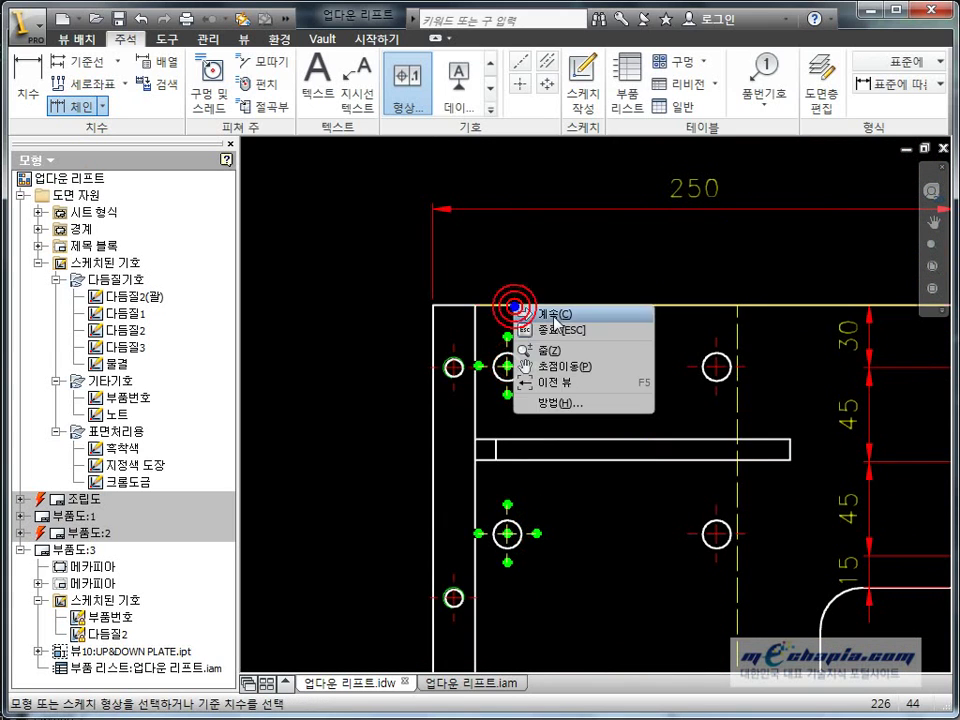
left_click(570, 390)
key("F2")
left_click(540, 390)
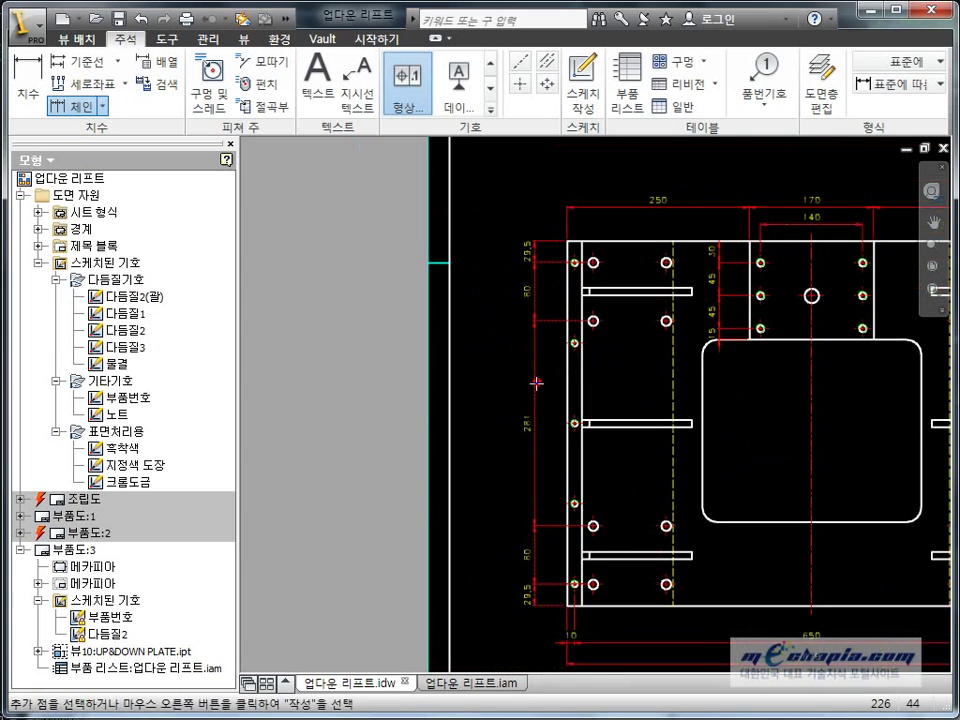
Pan across the plate to review the new left-edge dimensions
right_click_drag(538, 386, 572, 398)
middle_click_drag(572, 398, 508, 353)
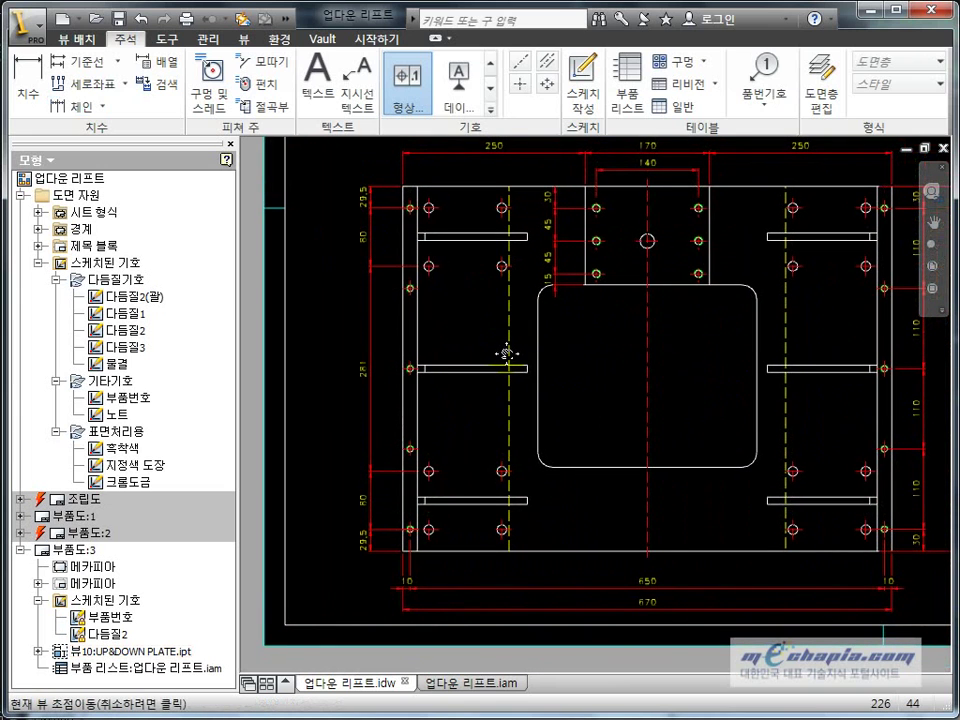
left_click_drag(507, 353, 463, 233)
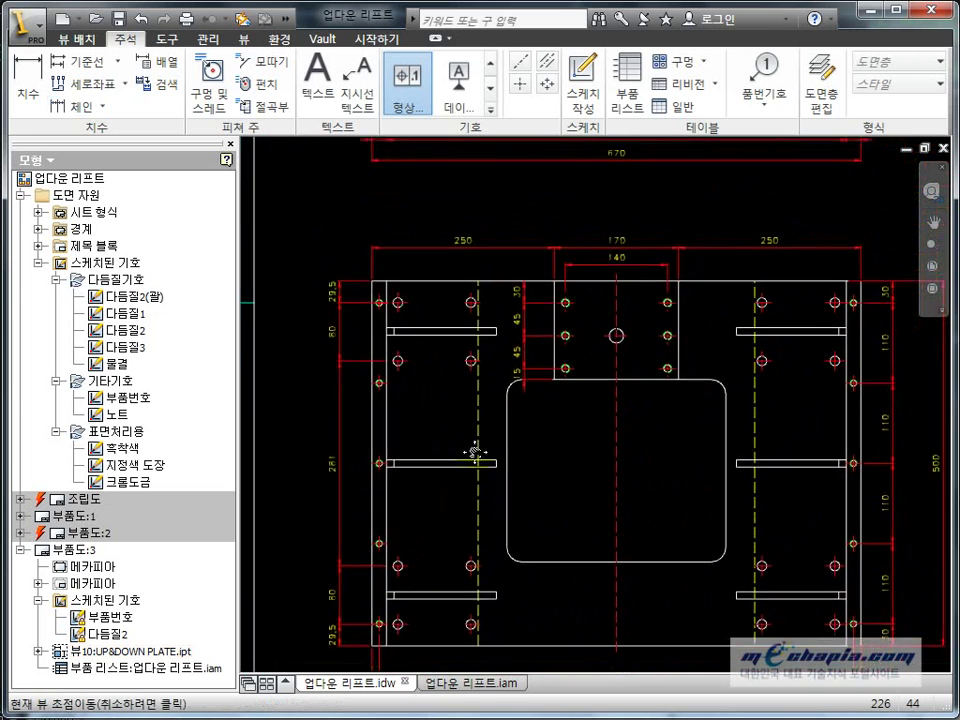
key("Escape")
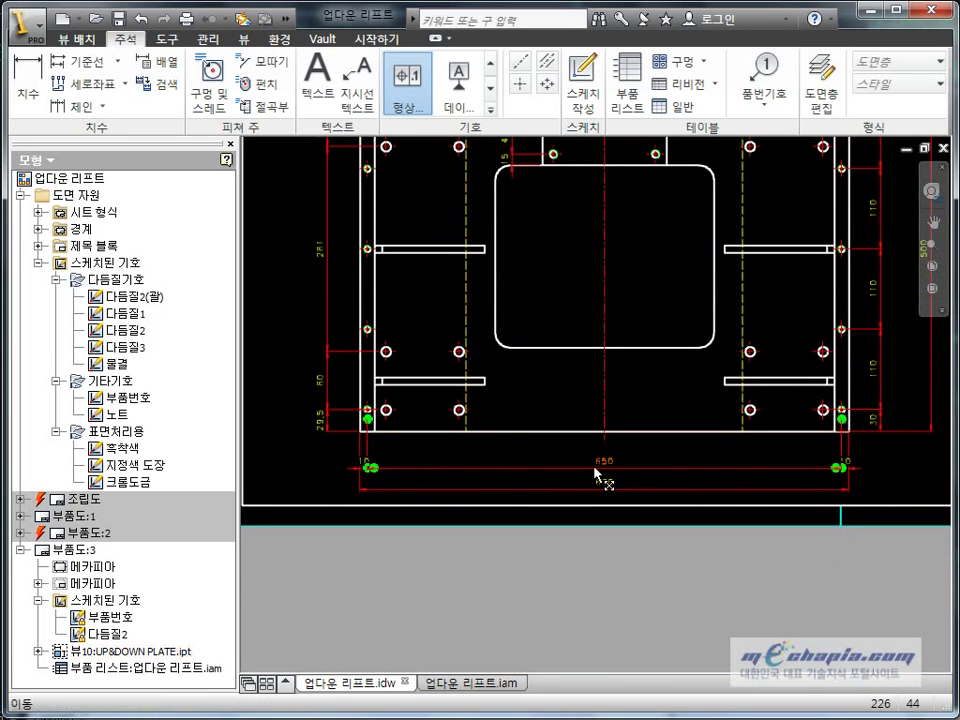
scroll(375, 462, "up", 5)
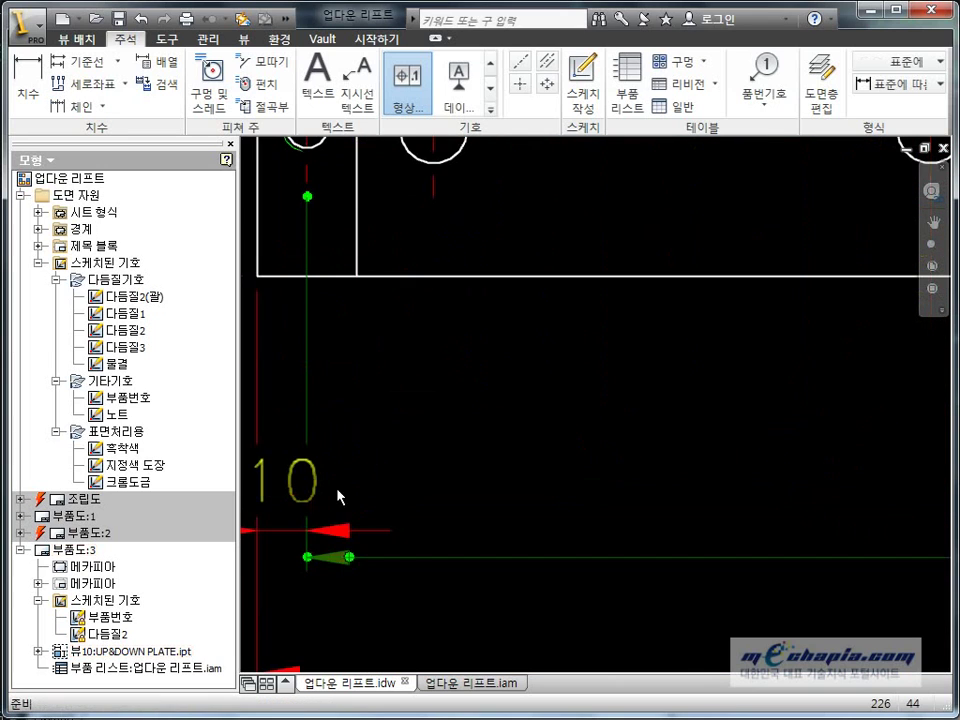
Drag the lower-right 10 dimension into line beside the 650 and 670 dimensions, then zoom out
left_click_drag(320, 505, 396, 568)
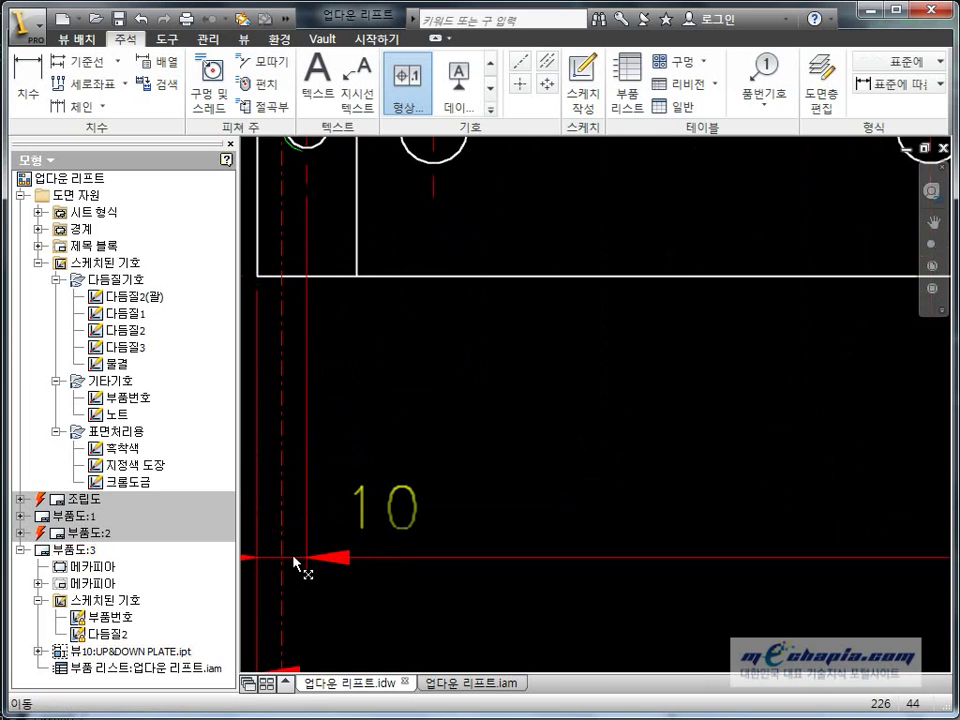
middle_click_drag(302, 566, 468, 561)
left_click_drag(565, 517, 440, 558)
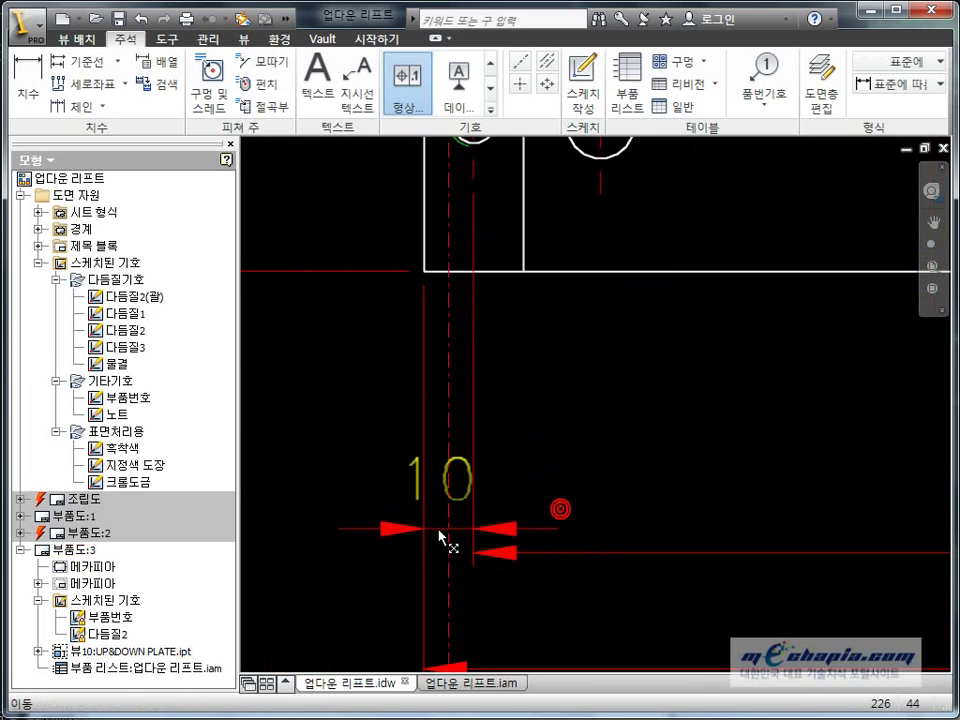
left_click(447, 560)
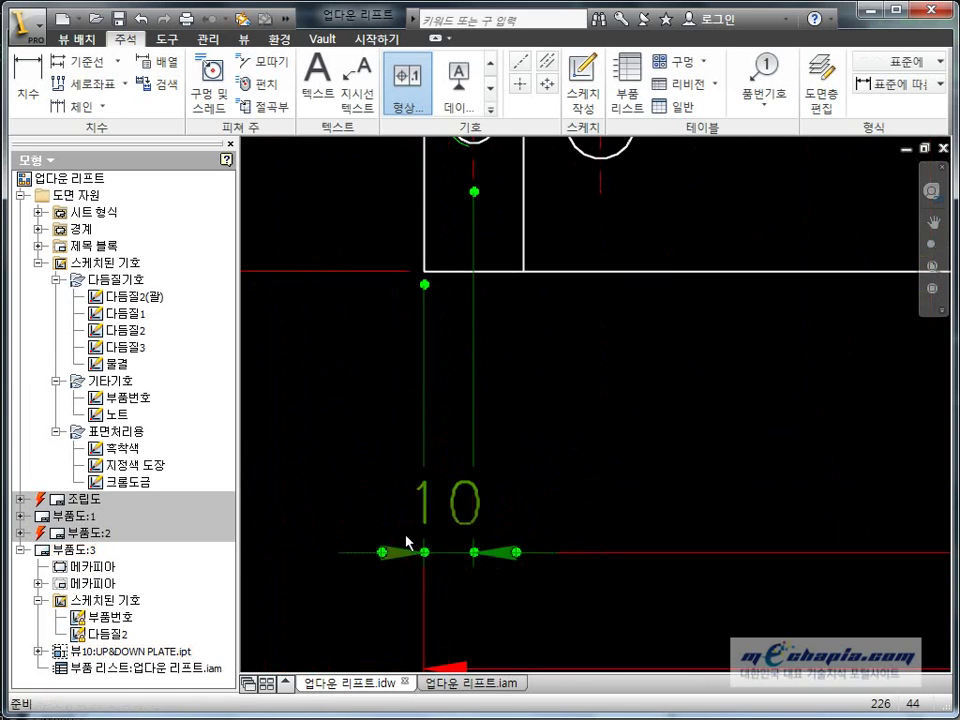
scroll(589, 508, "down", 3)
scroll(803, 540, "up", 2)
scroll(843, 538, "up", 2)
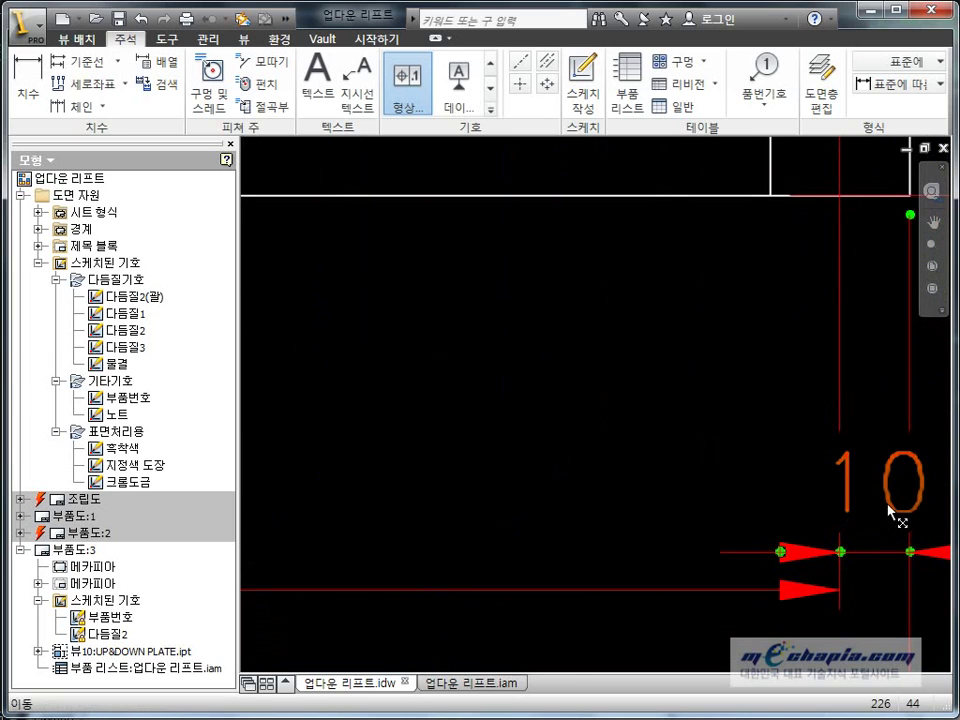
key("Escape")
left_click_drag(884, 505, 823, 603)
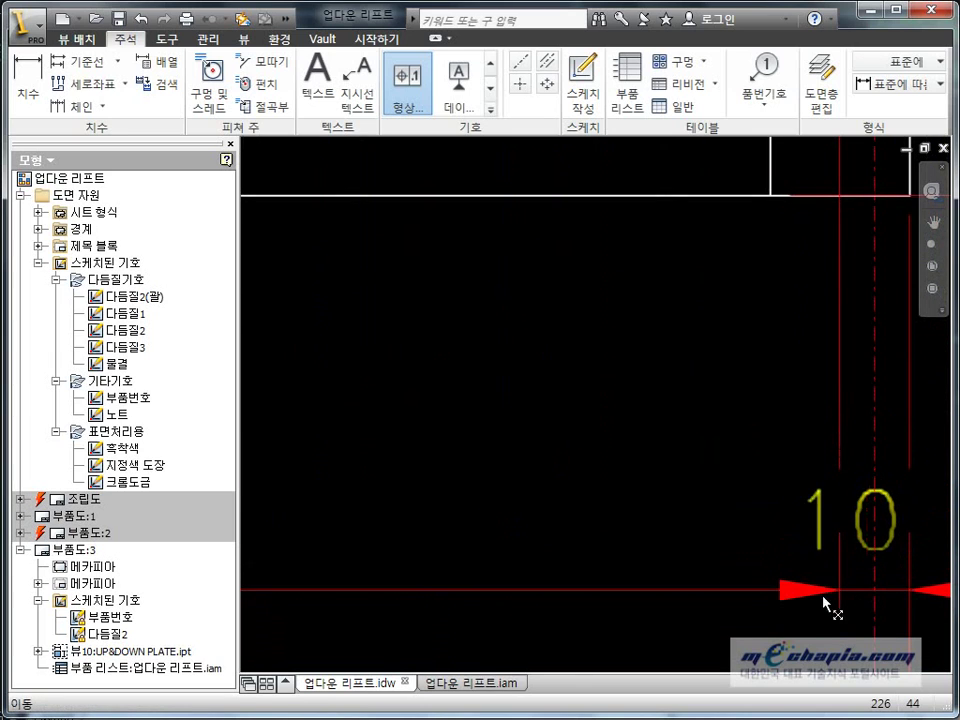
scroll(700, 525, "down", 3)
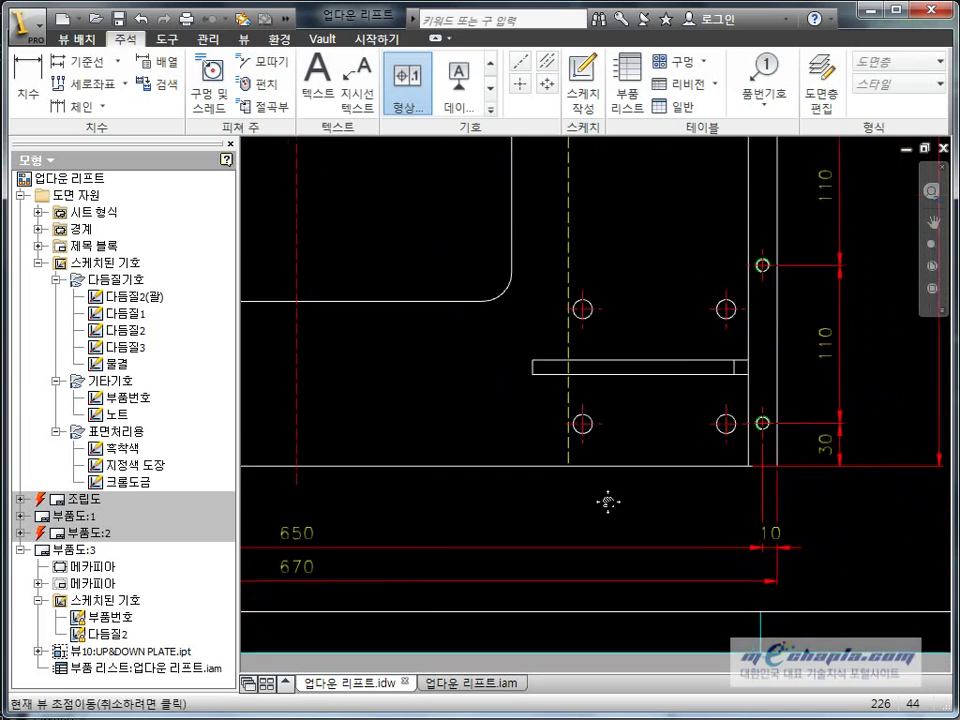
scroll(735, 565, "down", 2)
scroll(735, 565, "down", 2)
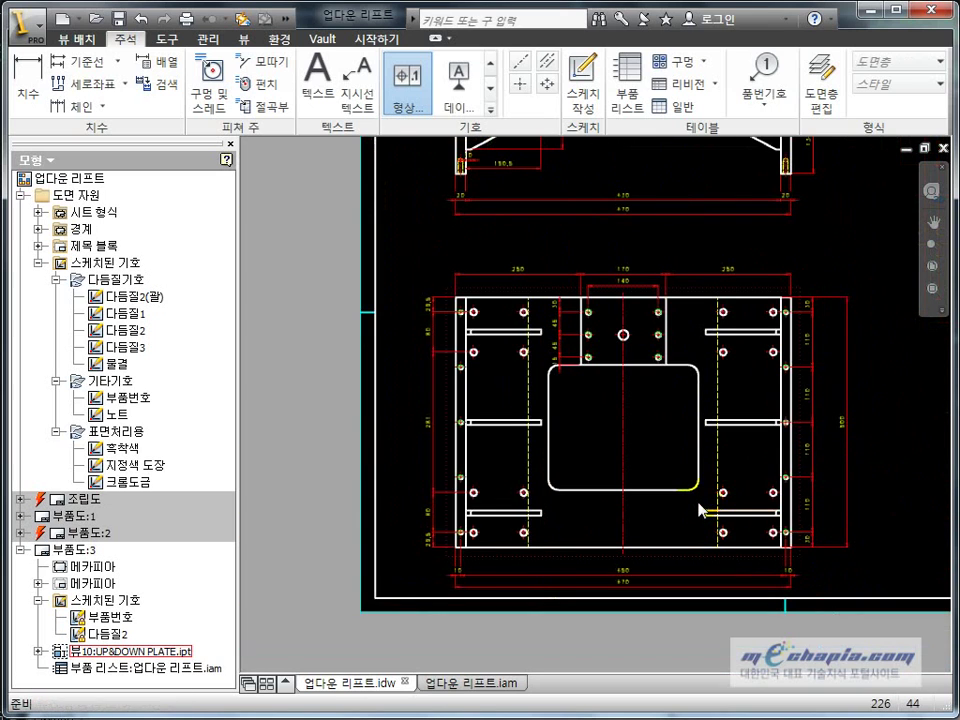
Chain-dimension the bottom holes as 35.5, 100, 399, 100, 35.5, placed below the plate
middle_click_drag(700, 510, 685, 492)
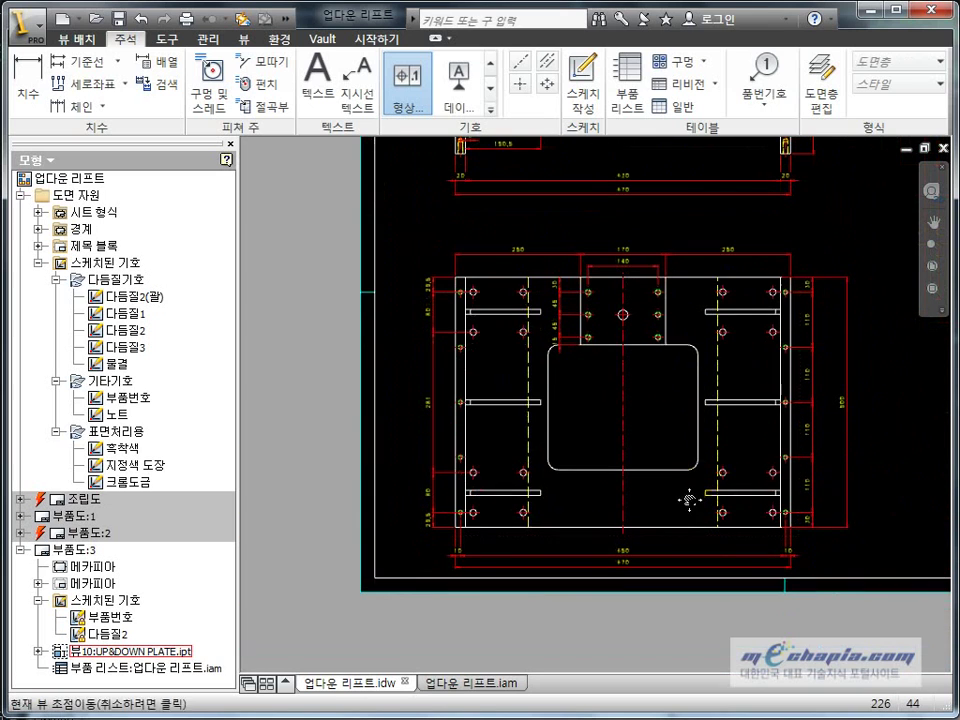
left_click(72, 104)
scroll(455, 515, "up", 3)
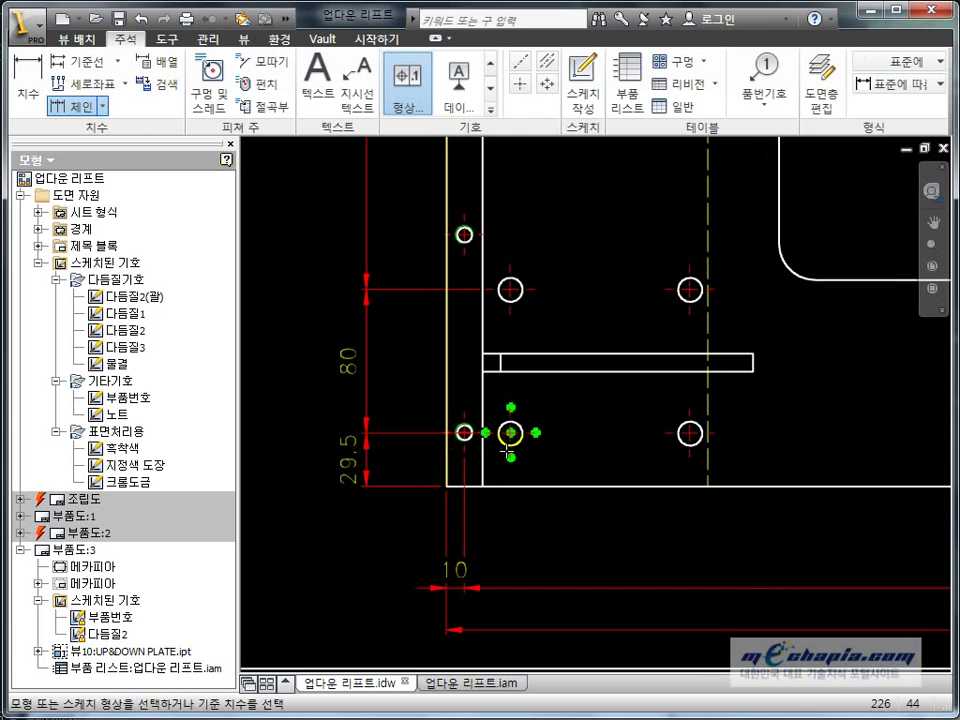
left_click(695, 440)
scroll(731, 506, "up", 3)
scroll(585, 491, "down", 3)
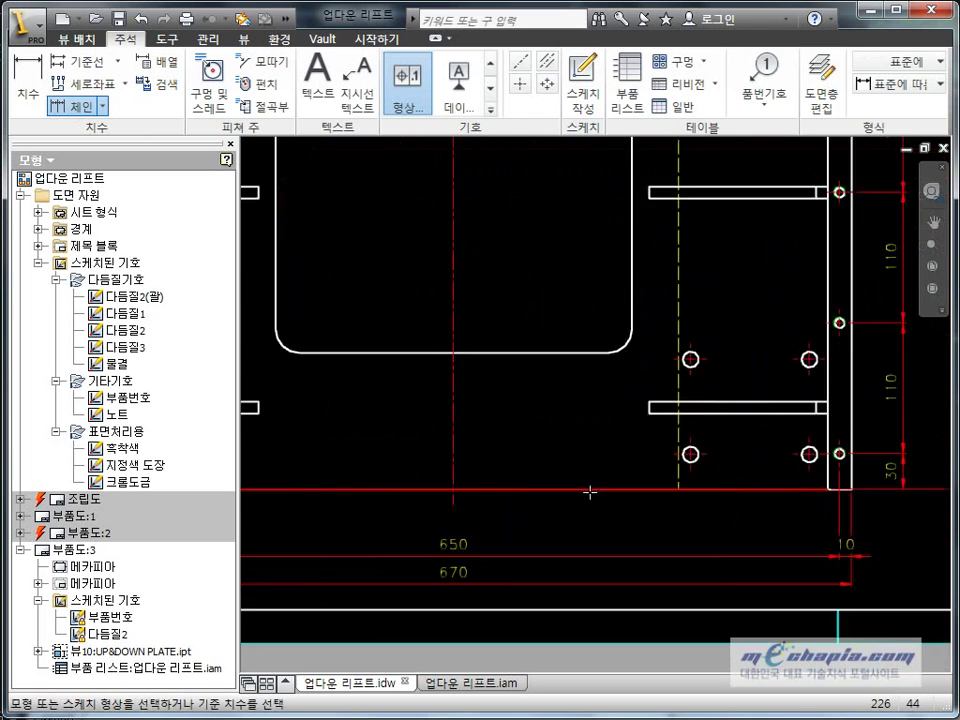
scroll(785, 455, "down", 2)
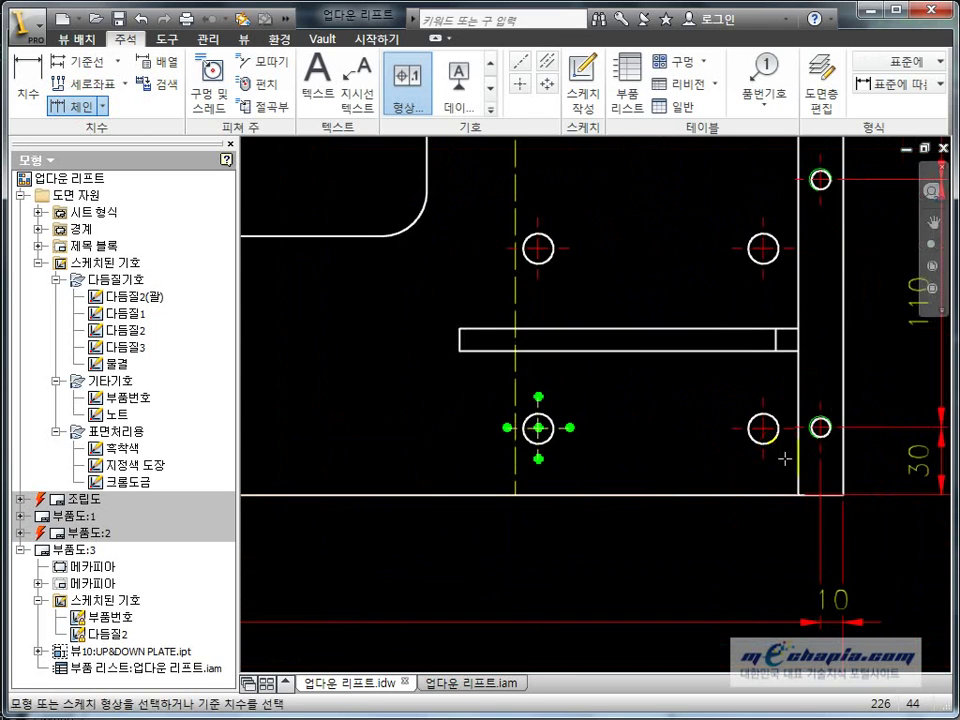
right_click(797, 514)
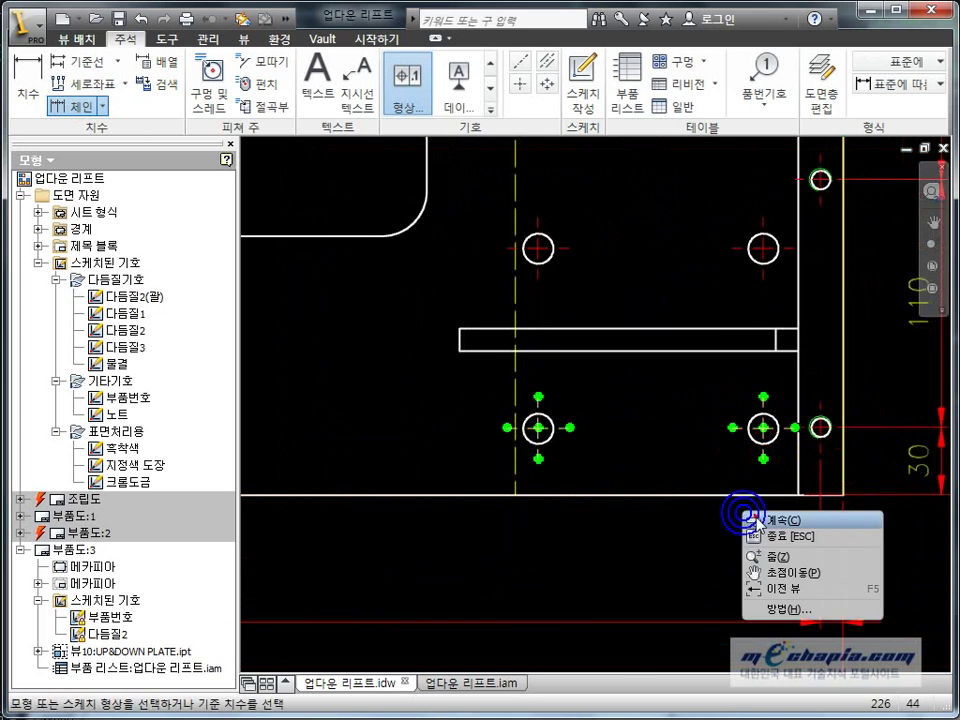
left_click(830, 518)
scroll(755, 515, "up", 5)
right_click(606, 536)
left_click(636, 543)
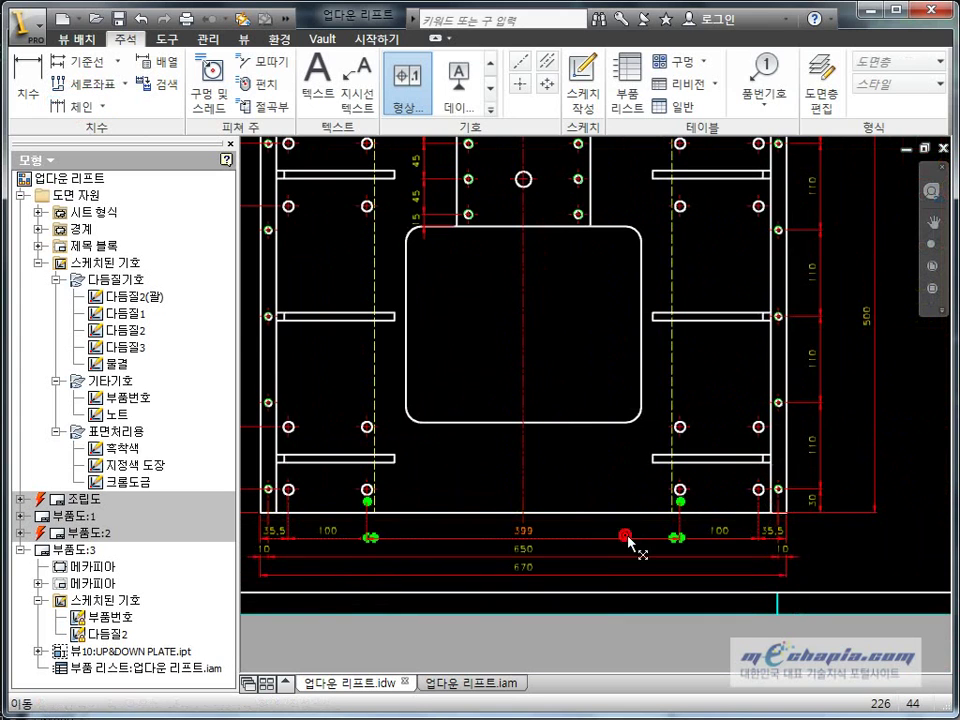
scroll(662, 457, "up", 5)
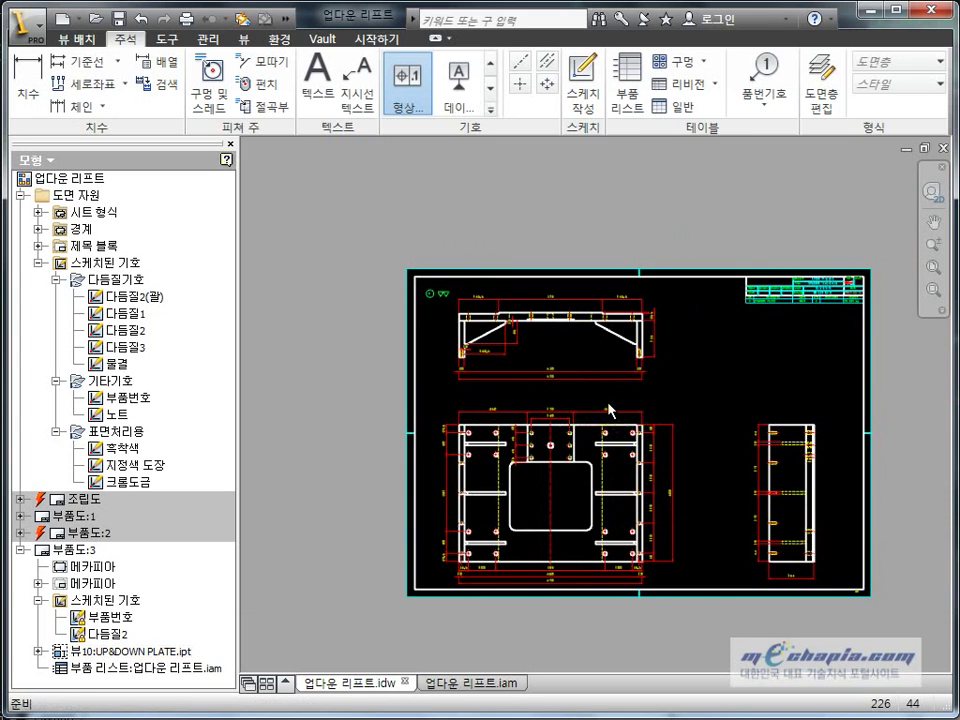
scroll(609, 410, "down", 3)
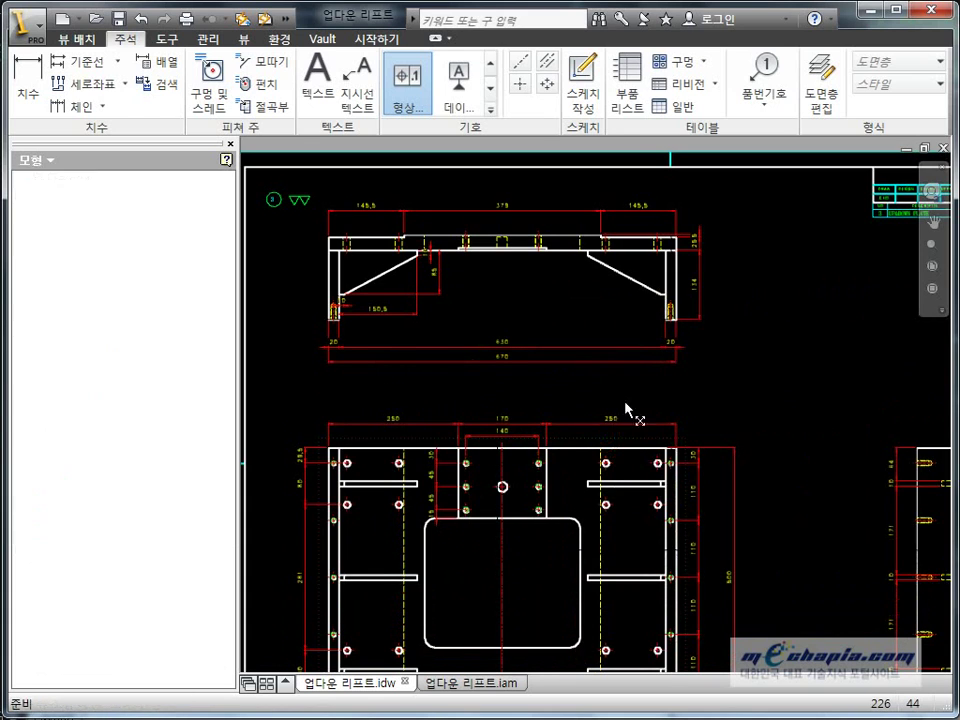
scroll(740, 405, "up", 2)
left_click(705, 452)
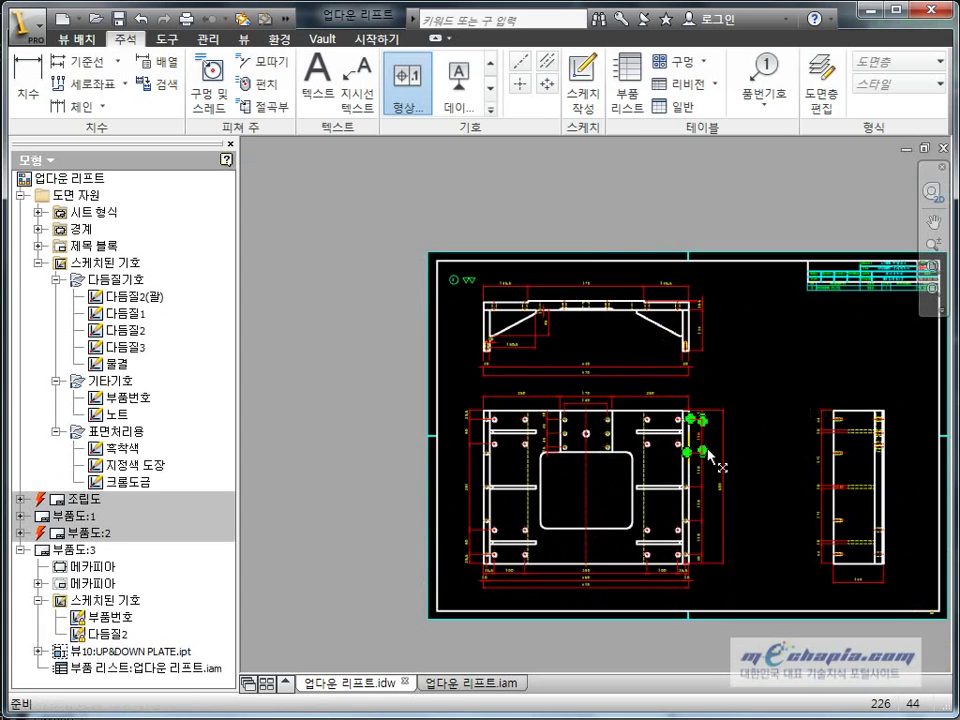
left_click(706, 478)
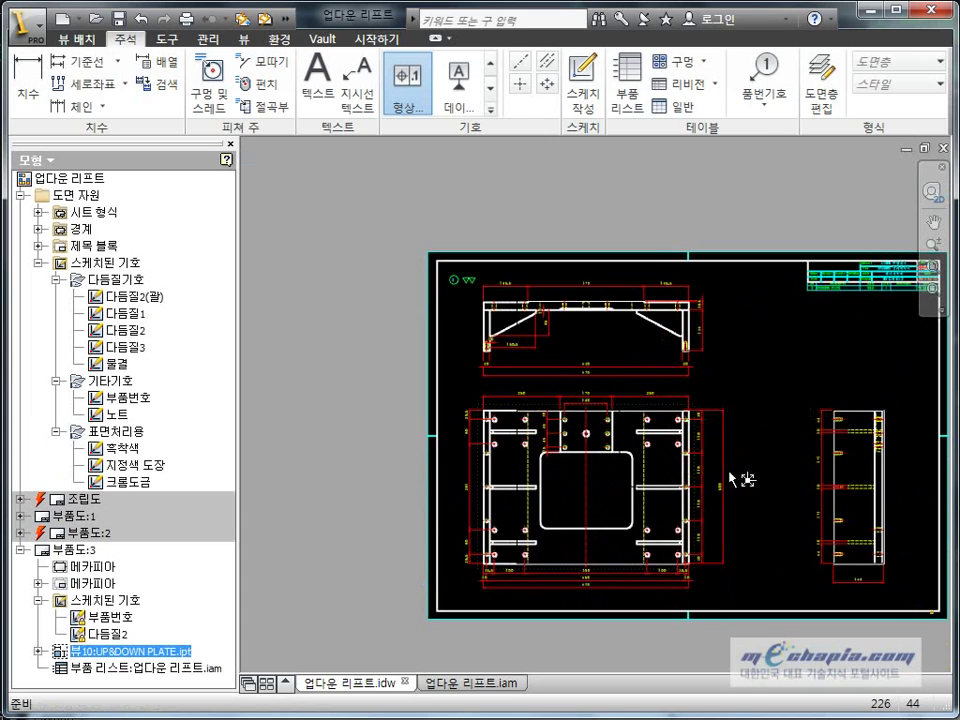
left_click(761, 396)
middle_click_drag(761, 386, 700, 385)
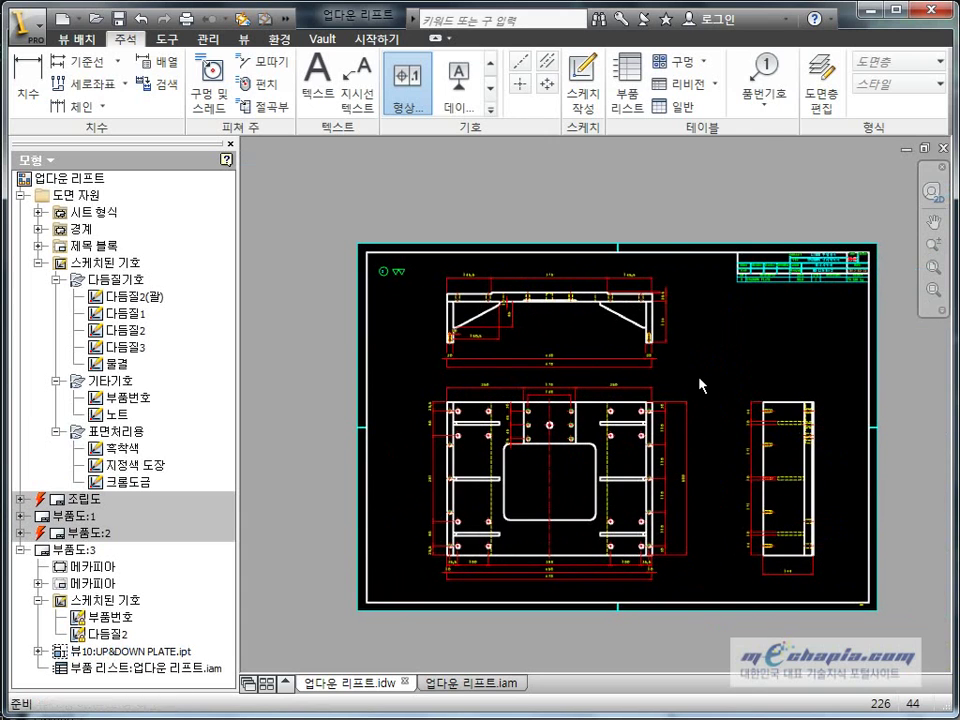
left_click(754, 440)
key("alt+Tab")
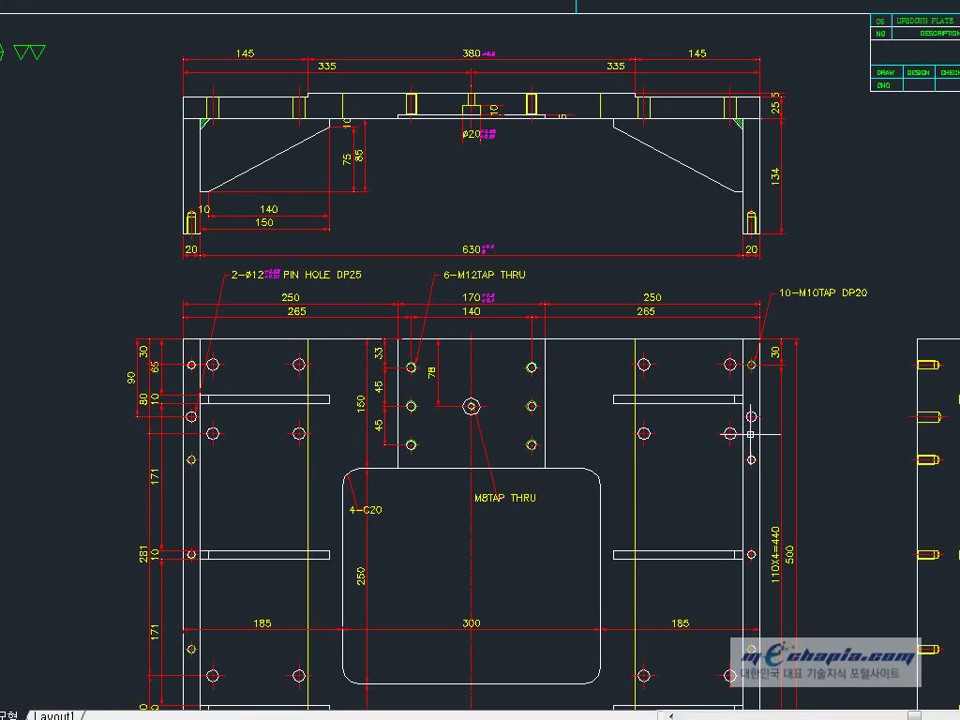
key("alt+Tab")
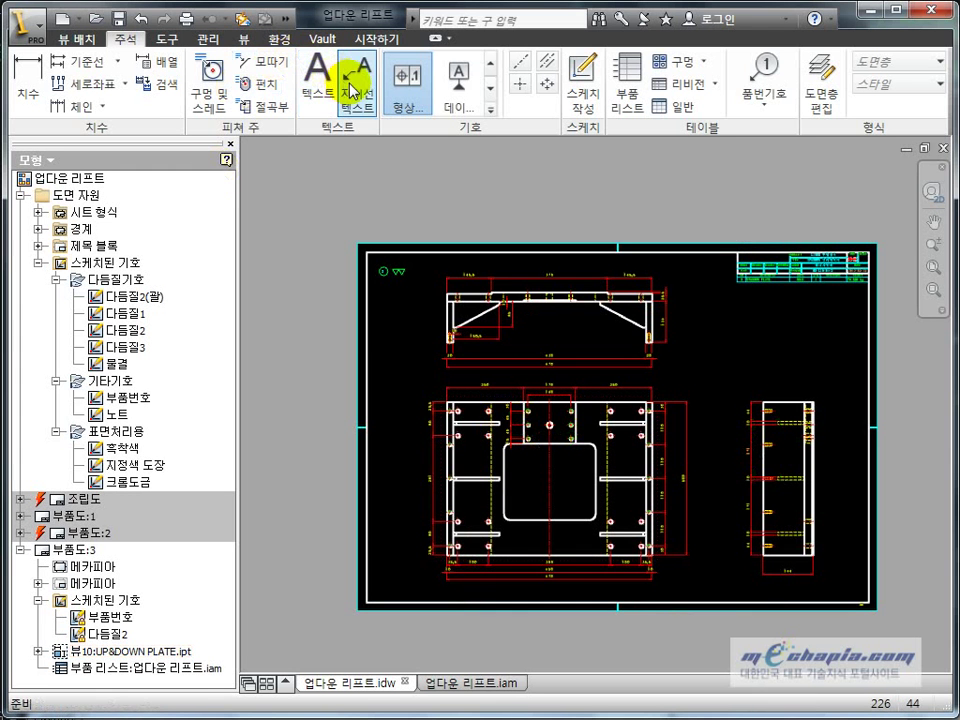
Attach an 8-Ø13.5 DRILL THRU hole note to the top-left hole, placed above the plate
left_click(209, 85)
scroll(441, 423, "up", 10)
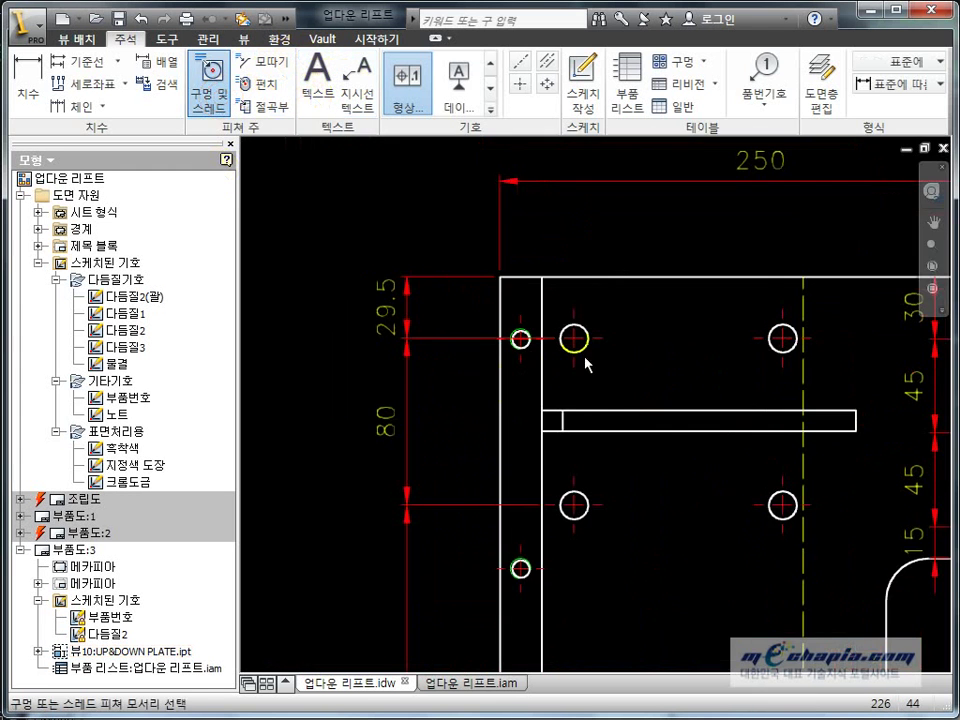
left_click(583, 325)
scroll(583, 325, "down", 5)
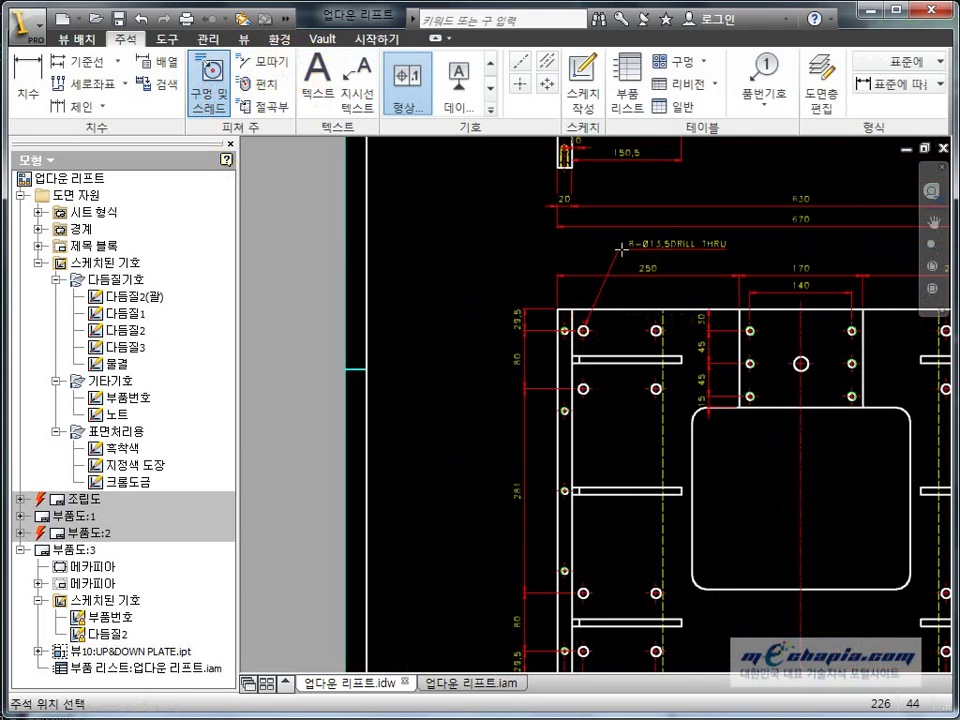
left_click(611, 258)
scroll(611, 258, "down", 5)
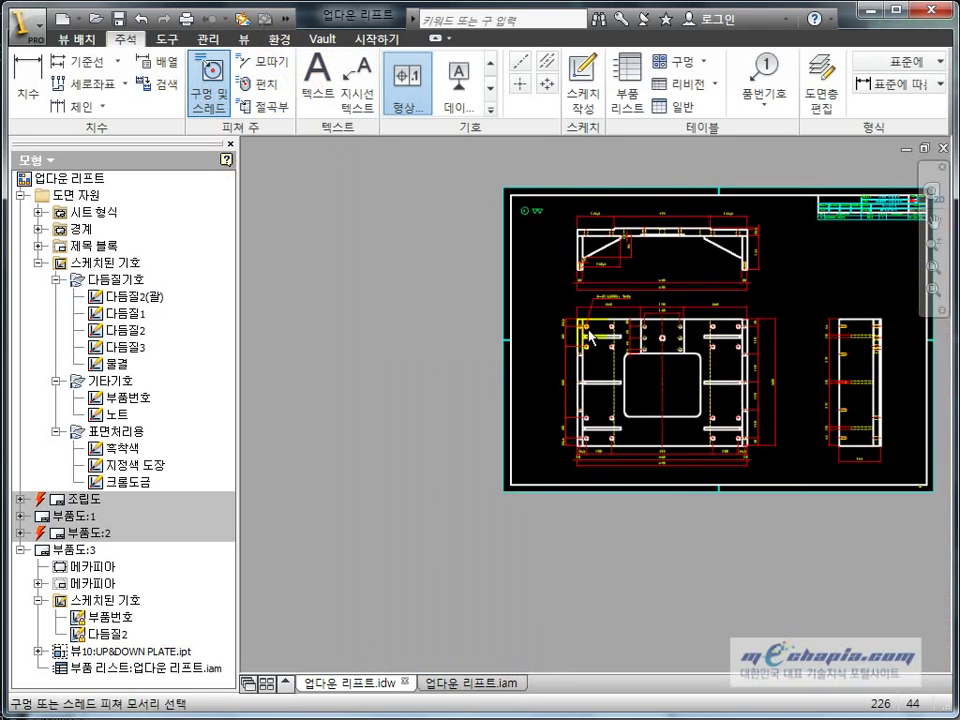
scroll(551, 326, "up", 5)
key("Escape")
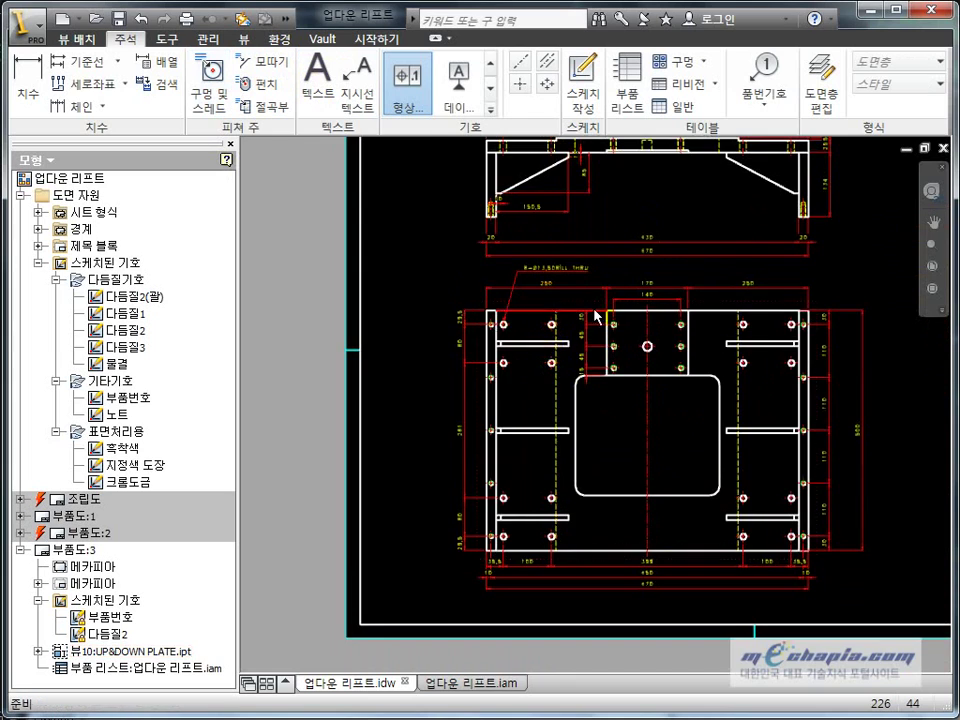
scroll(593, 315, "up", 3)
scroll(593, 315, "down", 1)
left_click(584, 321)
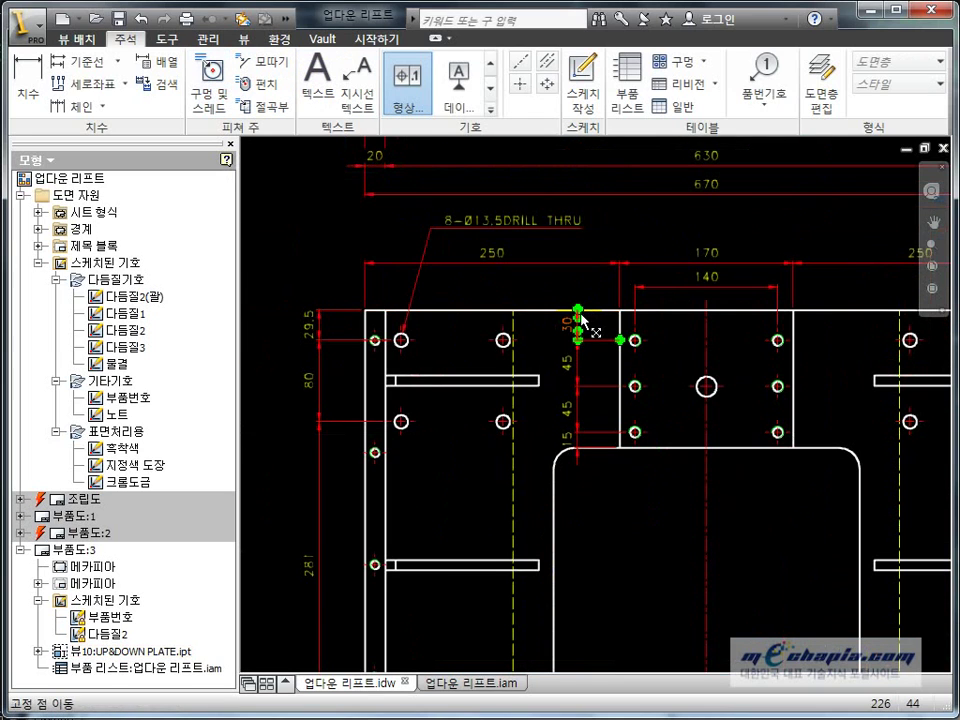
key("Escape")
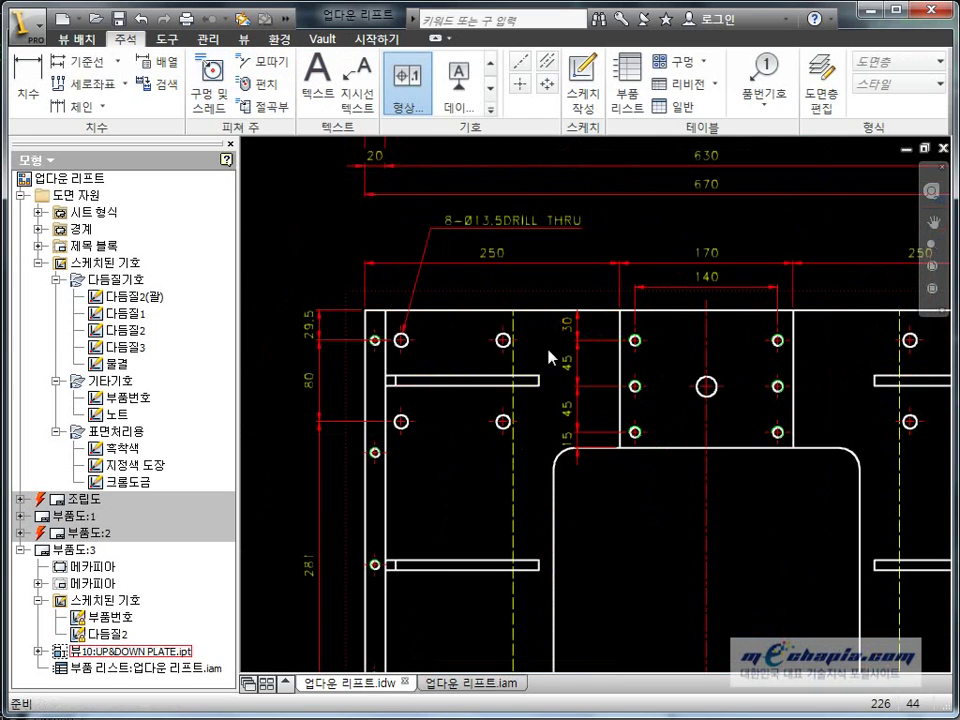
Edit the hole note to prefix 2X so it reads 2X8-Ø13.5DRILL THRU
scroll(536, 399, "up", 2)
scroll(536, 399, "down", 5)
scroll(540, 410, "up", 3)
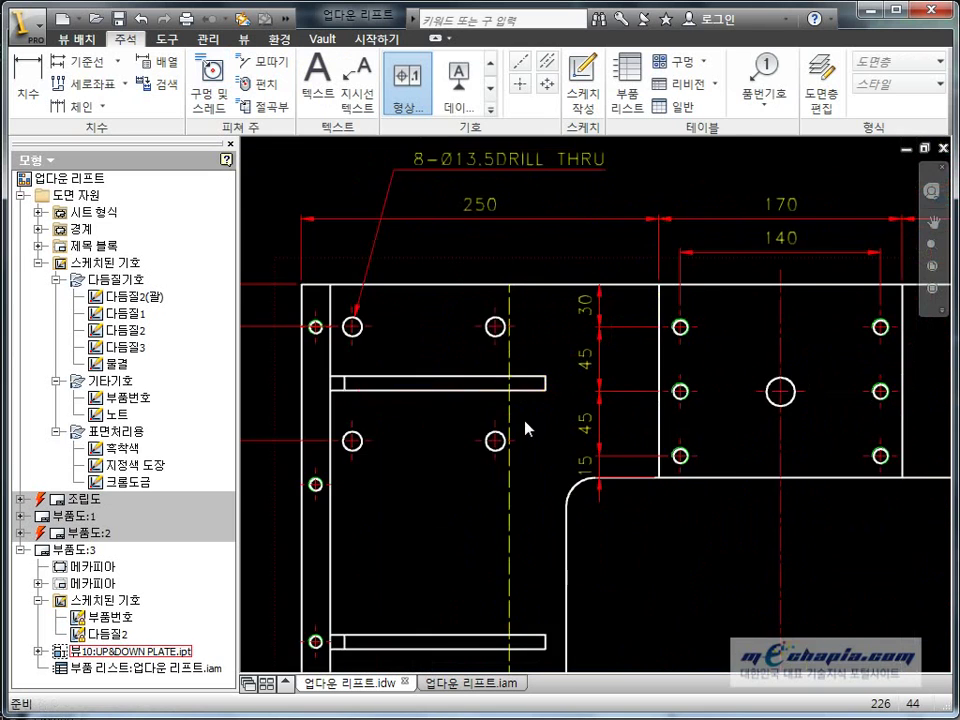
scroll(525, 428, "down", 2)
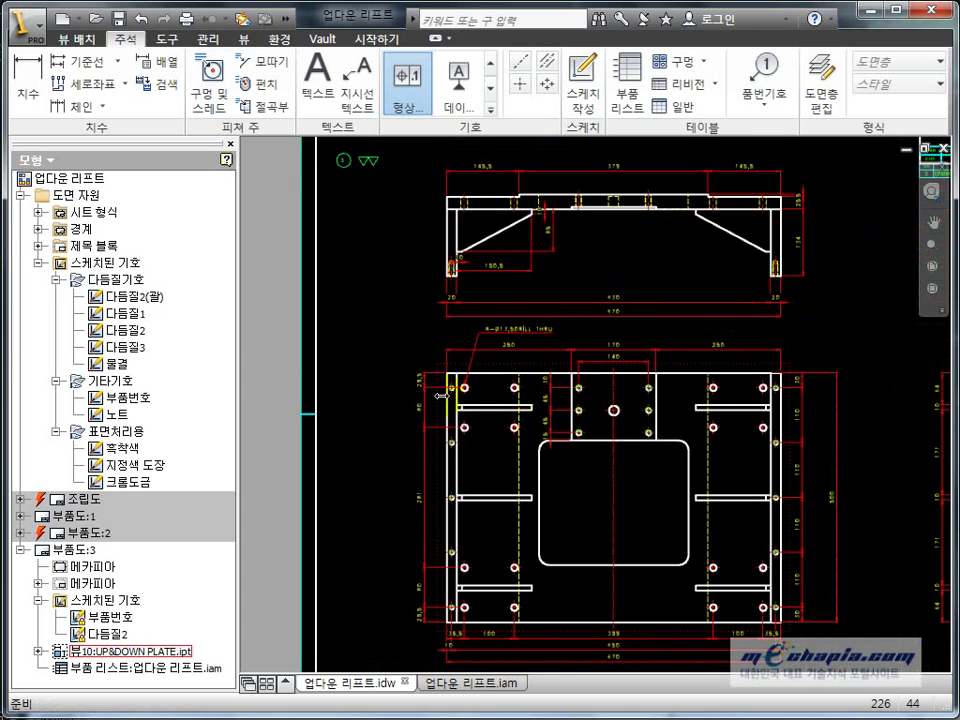
double_click(521, 334)
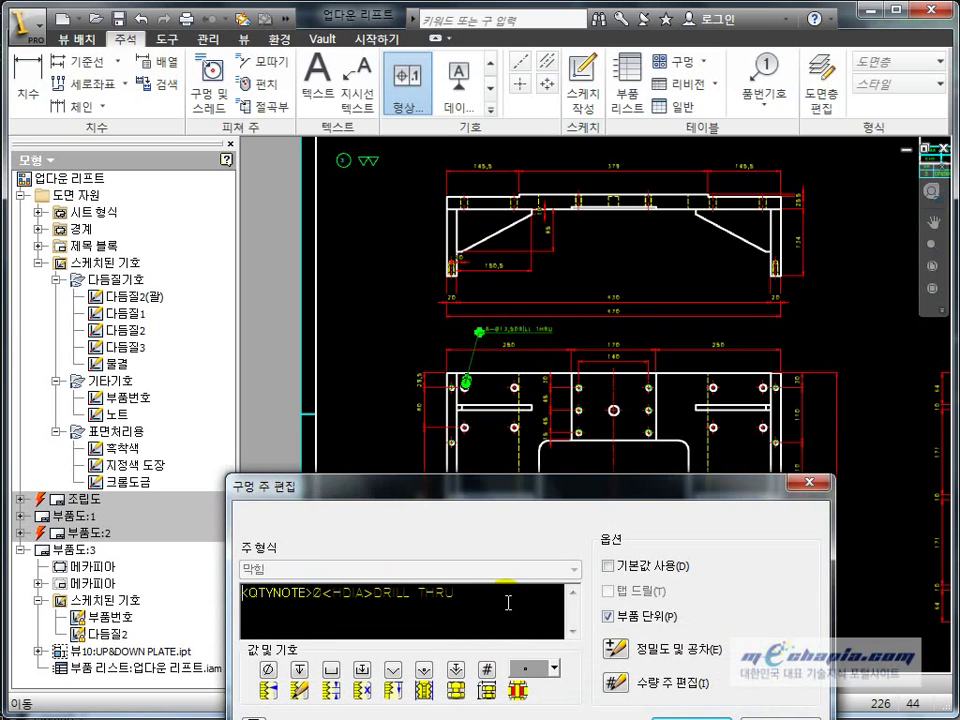
type("2X")
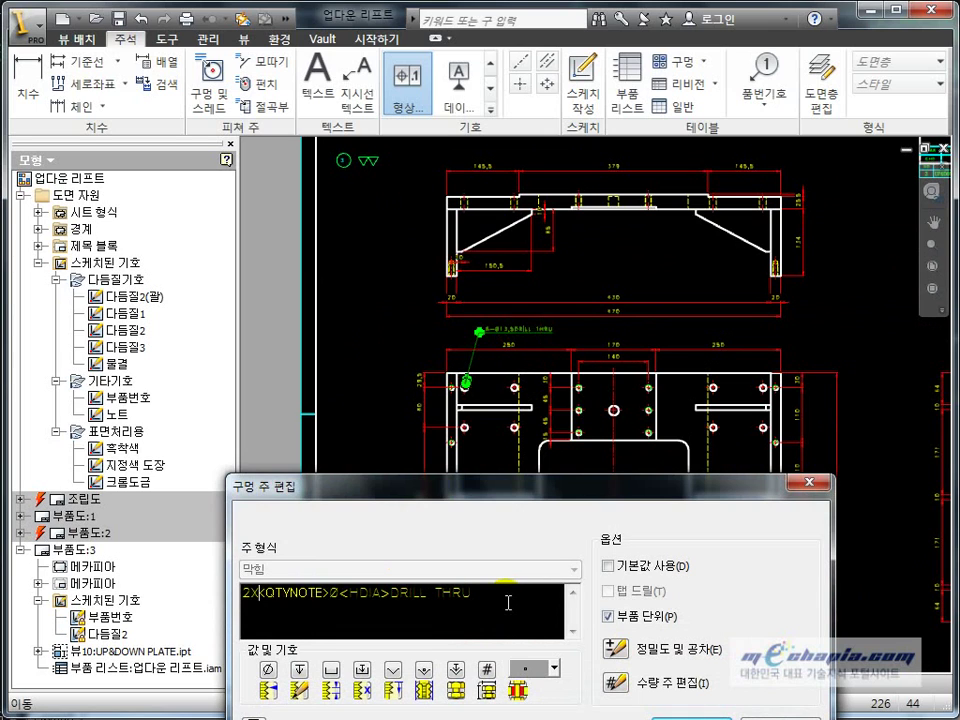
left_click(690, 717)
scroll(589, 441, "up", 3)
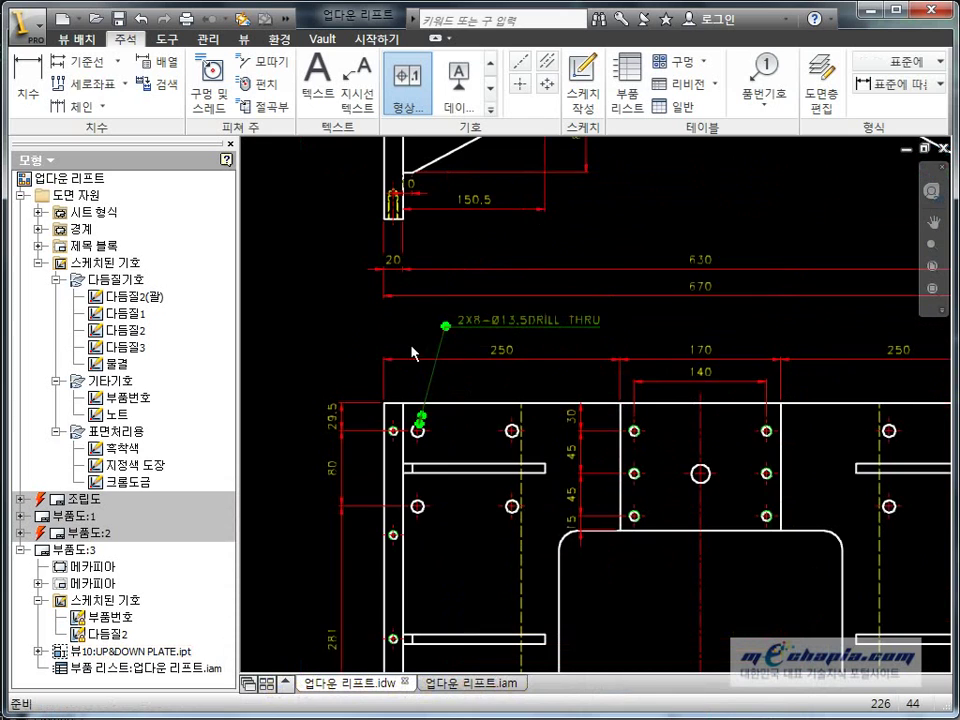
scroll(500, 498, "down", 3)
scroll(489, 403, "down", 2)
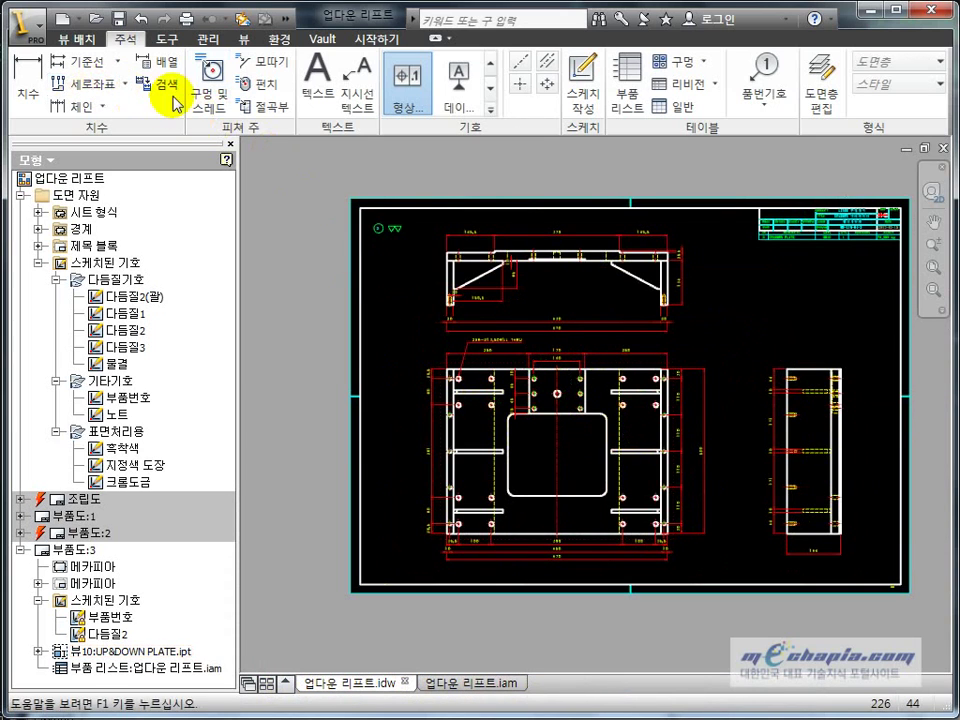
Add the 10-M10x1.5TAP DP24 thread note to the right-edge tapped hole
left_click(205, 90)
scroll(612, 315, "up", 3)
scroll(728, 463, "up", 3)
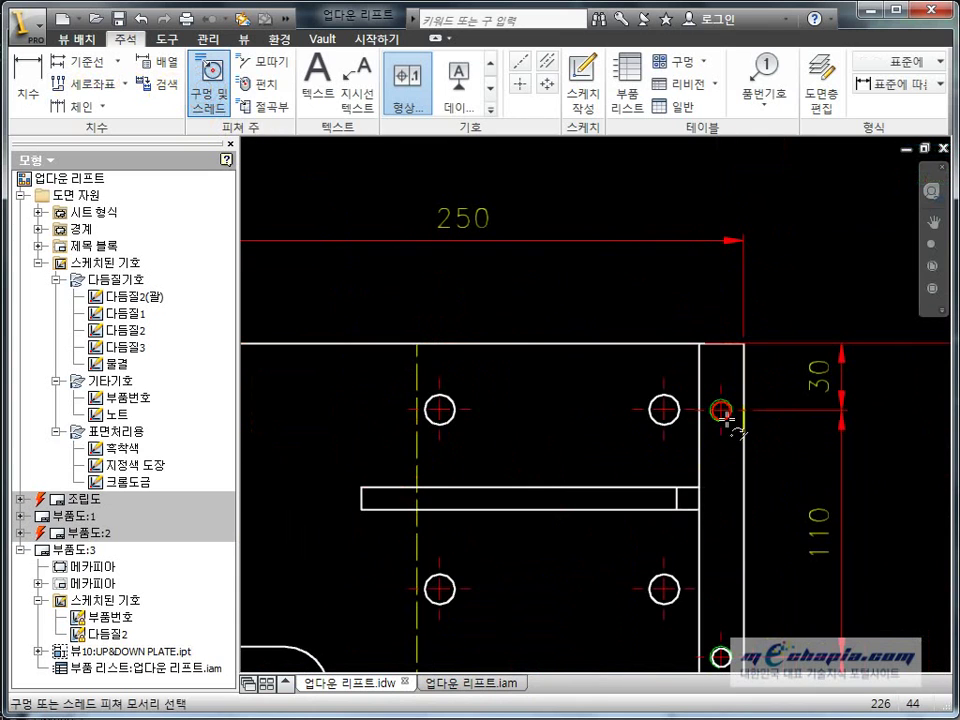
left_click(725, 410)
scroll(664, 339, "down", 2)
scroll(660, 343, "down", 2)
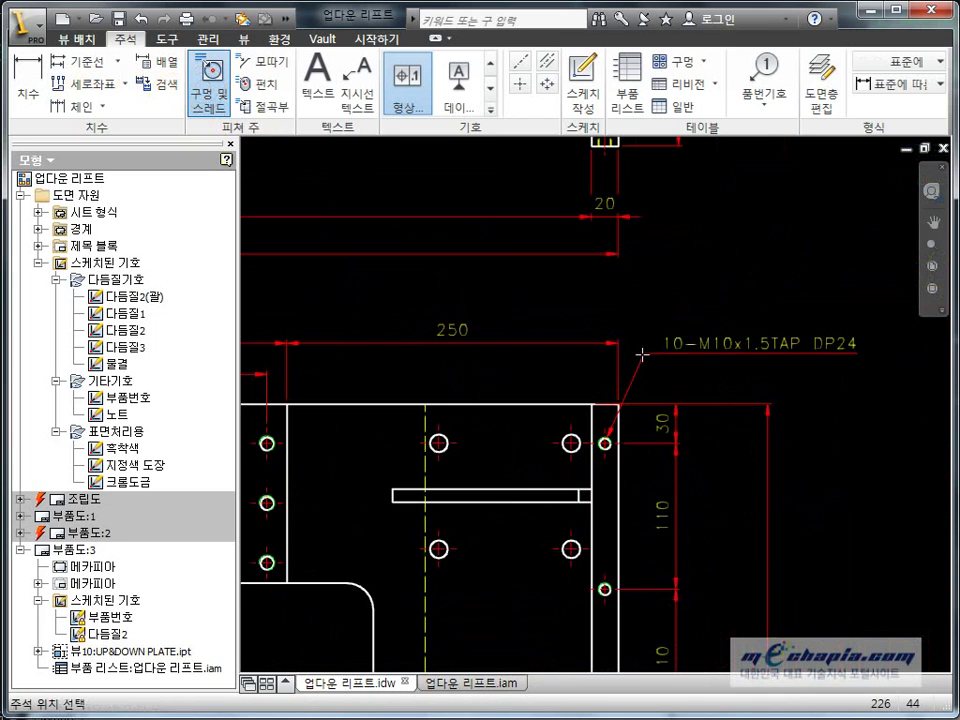
left_click(525, 342)
Add the M12x1.75 - 6H thread note to a centre-block hole, then start dimensioning the Ø20 circle
scroll(568, 418, "up", 2)
scroll(476, 414, "down", 1)
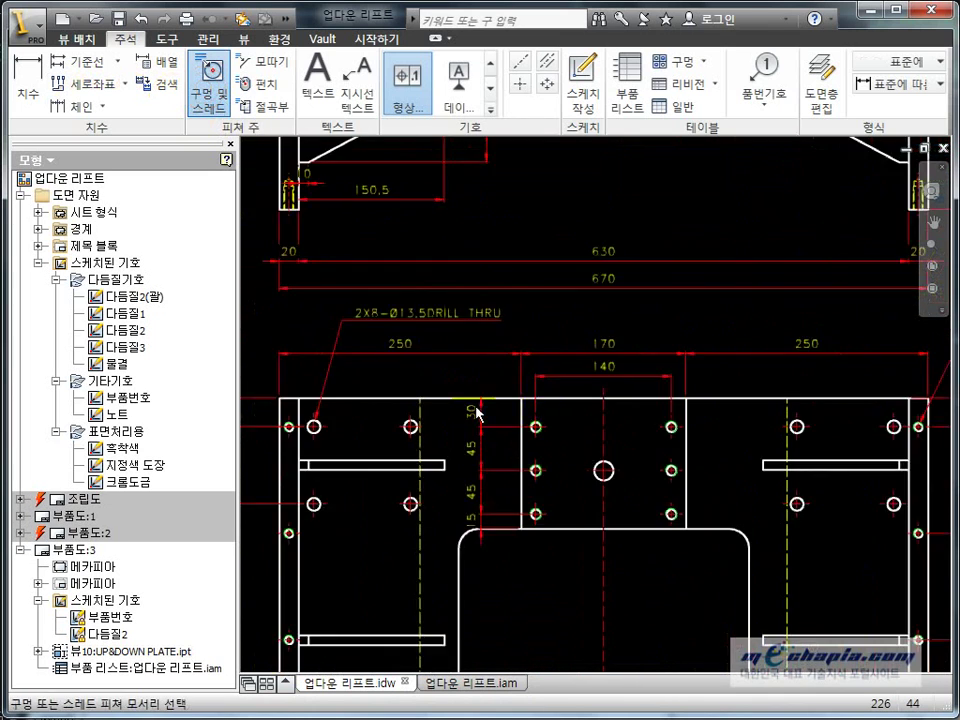
scroll(548, 424, "up", 3)
left_click(352, 468)
scroll(396, 420, "down", 2)
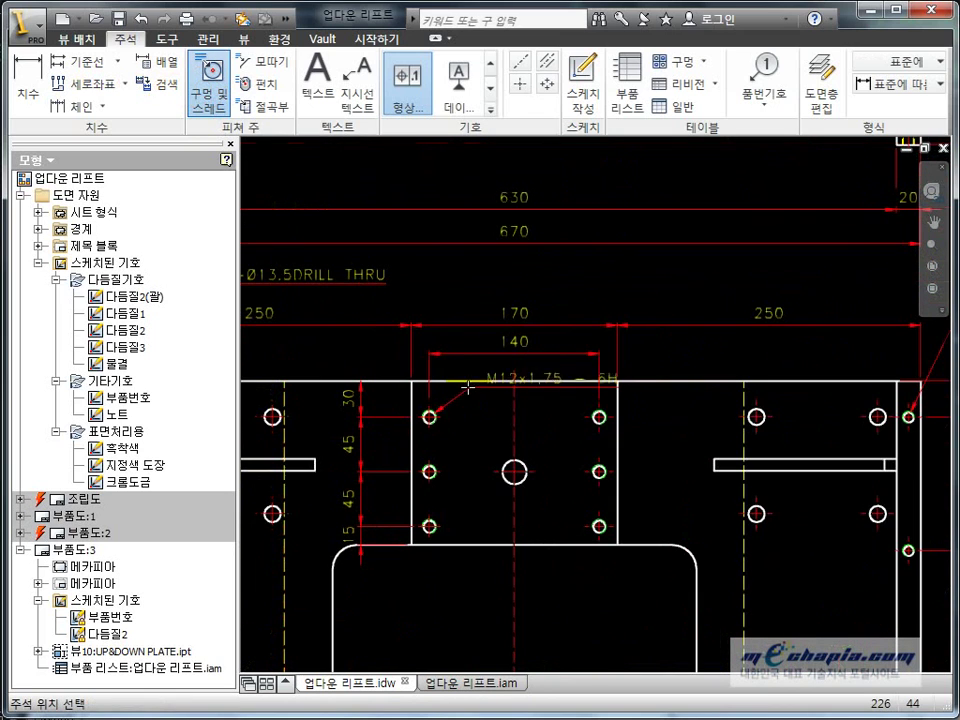
left_click(465, 270)
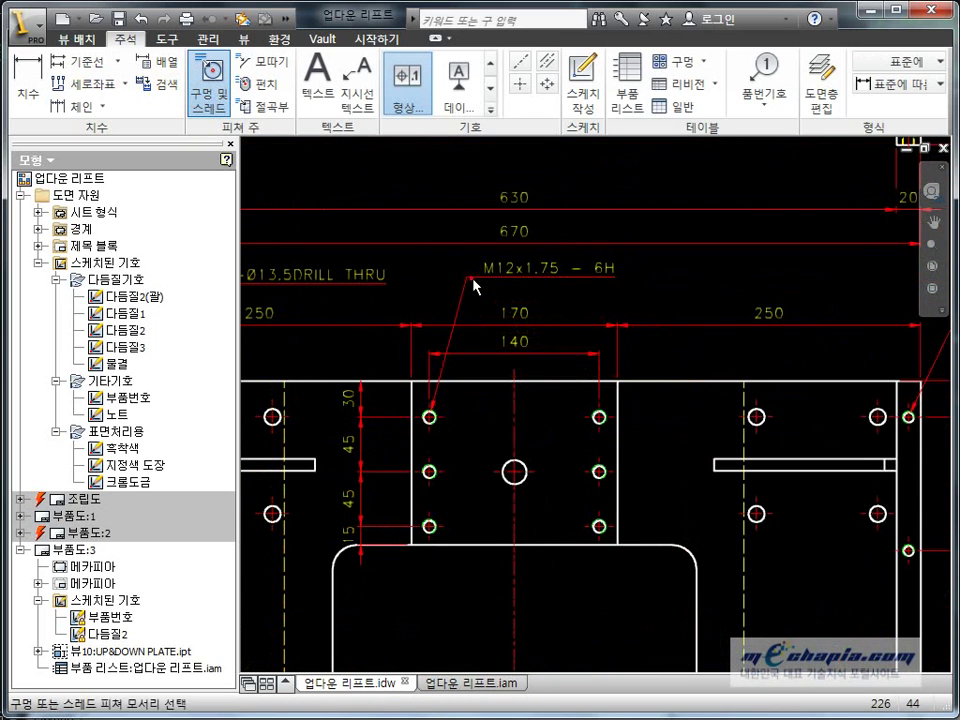
key("Escape")
left_click(28, 80)
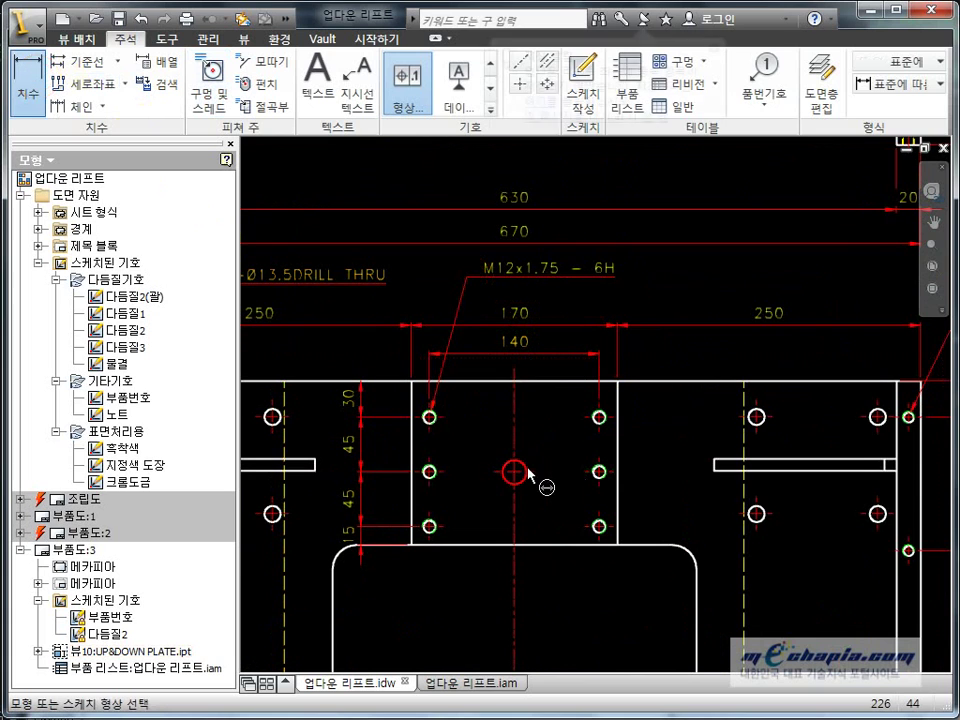
left_click(525, 478)
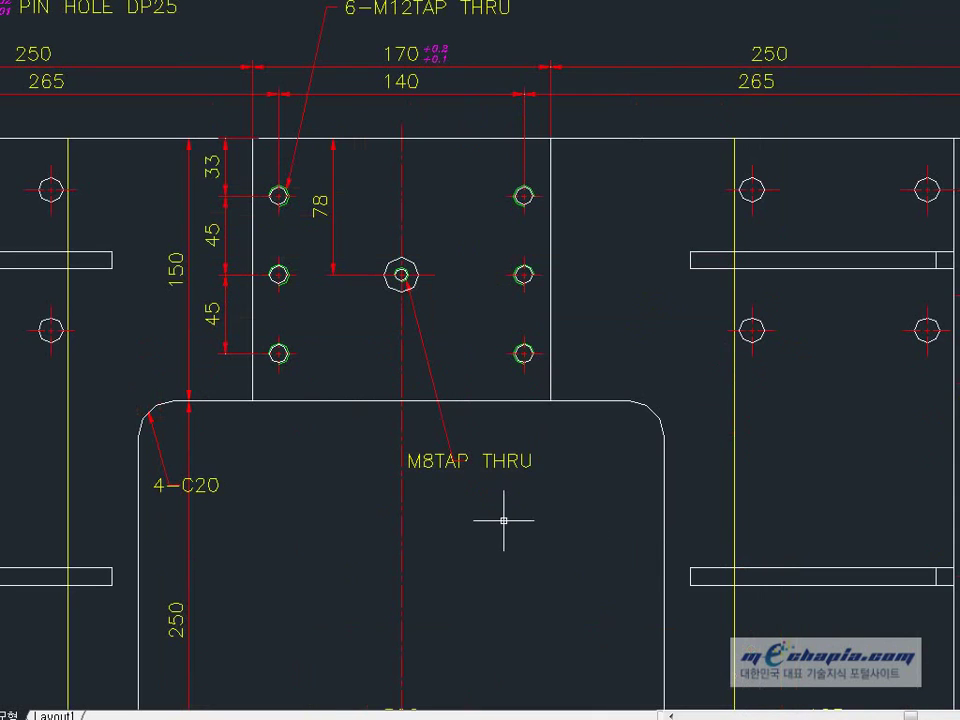
middle_click_drag(504, 520, 498, 553)
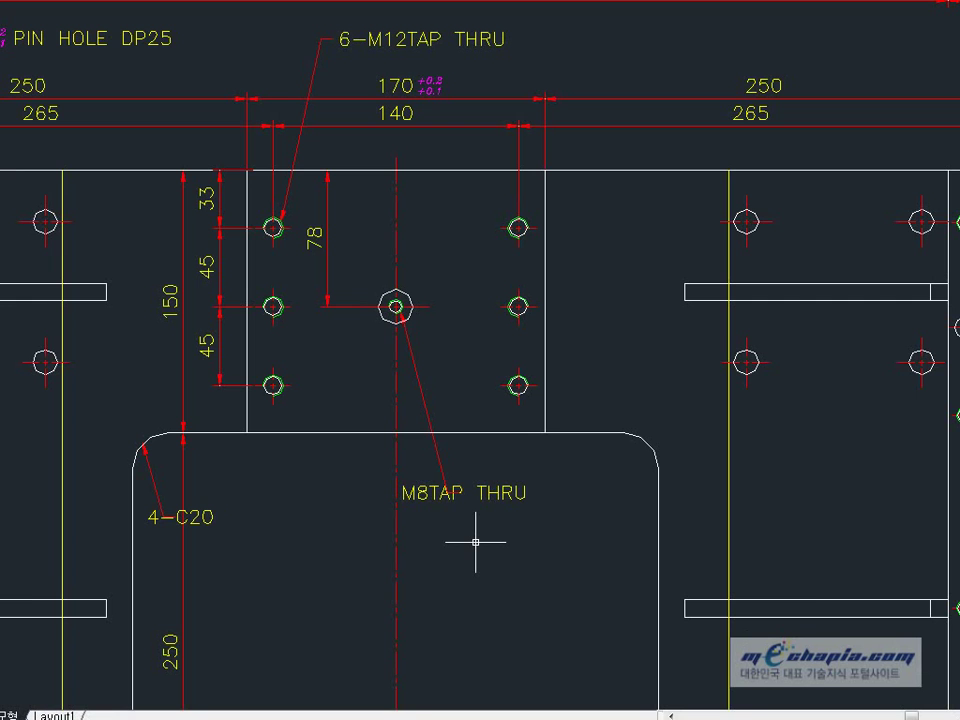
scroll(474, 541, "down", 2)
middle_click_drag(476, 4, 467, 240)
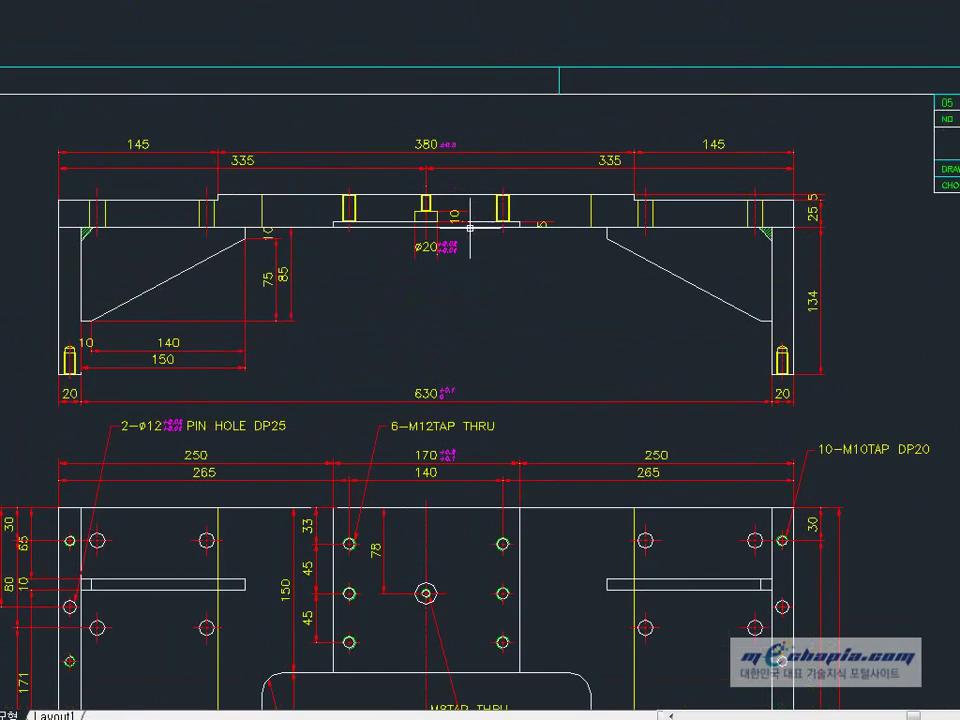
scroll(418, 243, "up", 3)
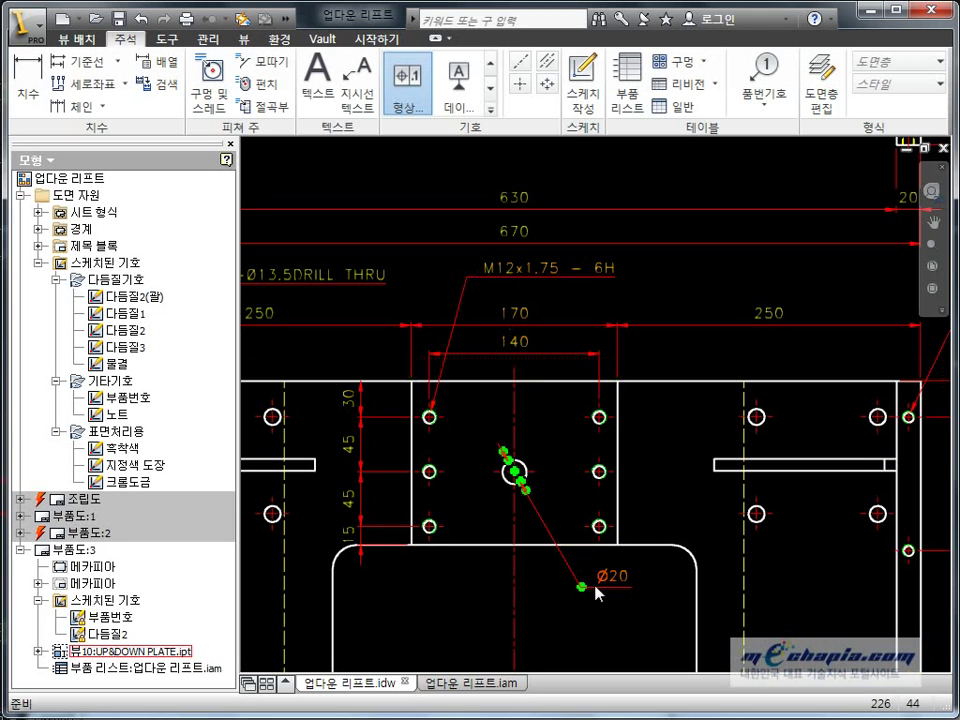
Add a horizontal 20 dimension to the dashed pin boss below the centre hole
key("Escape")
scroll(583, 435, "up", 2)
middle_click_drag(583, 435, 561, 594)
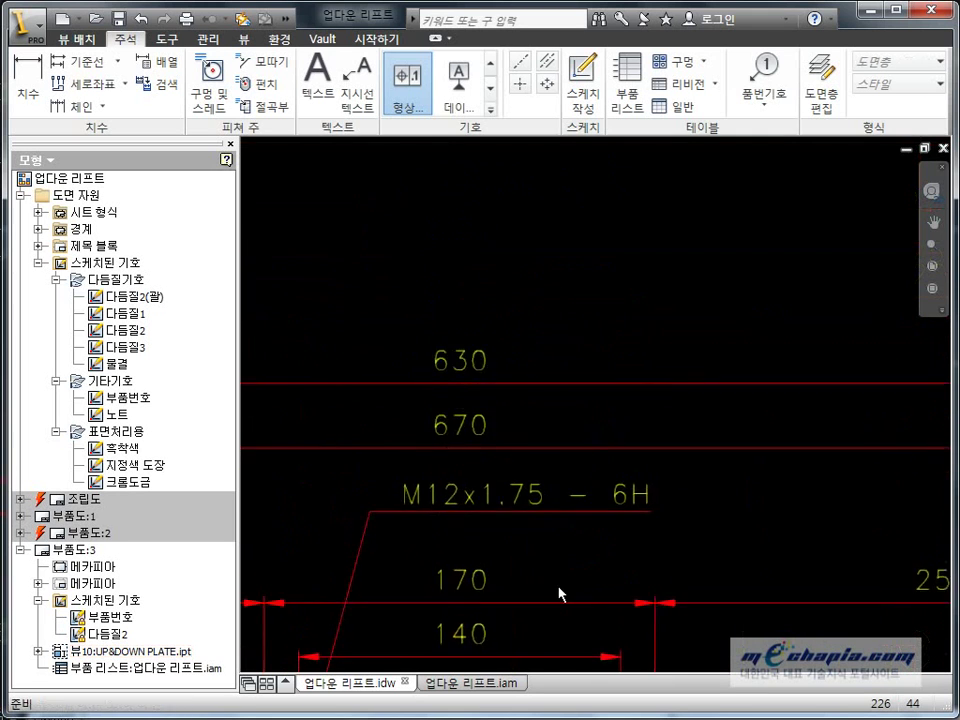
scroll(512, 410, "up", 5)
scroll(511, 411, "down", 10)
scroll(512, 395, "up", 5)
scroll(510, 410, "up", 2)
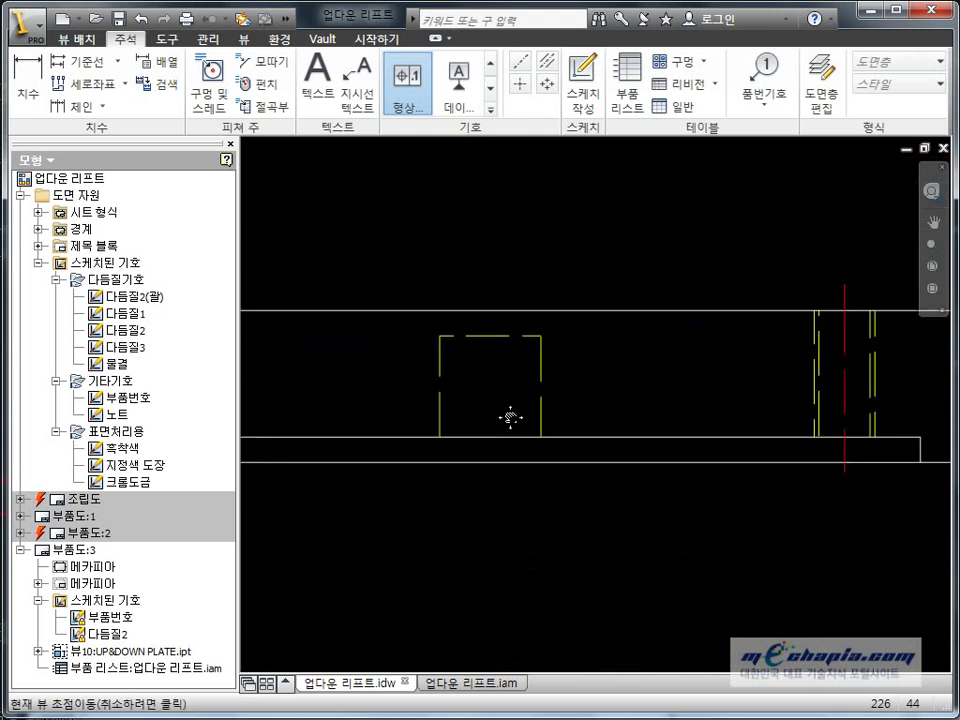
scroll(500, 440, "down", 1)
key("d")
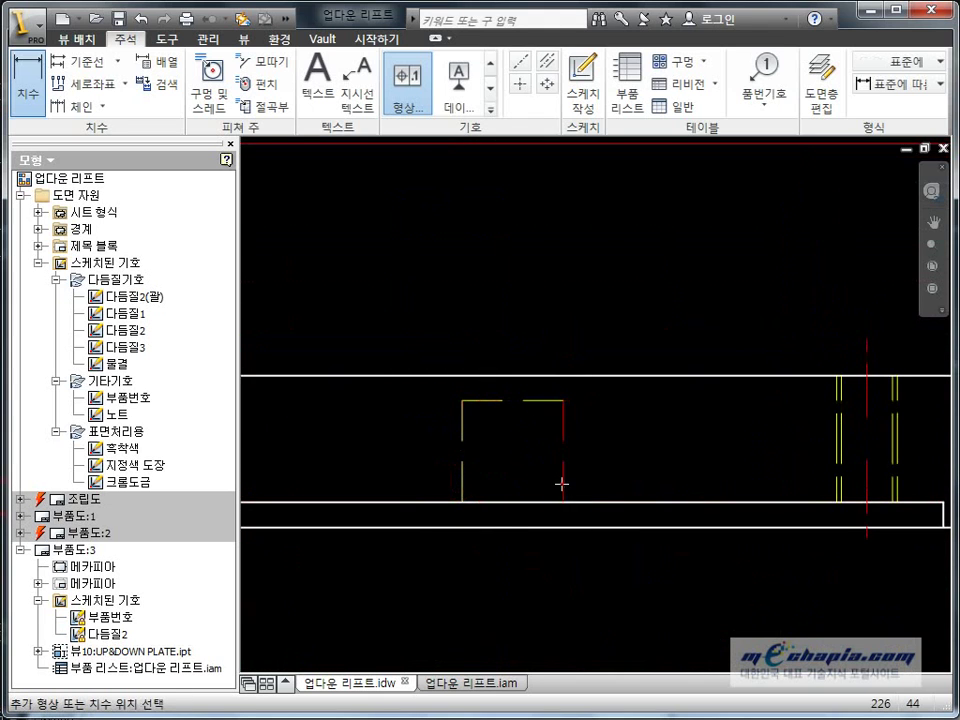
scroll(508, 615, "down", 3)
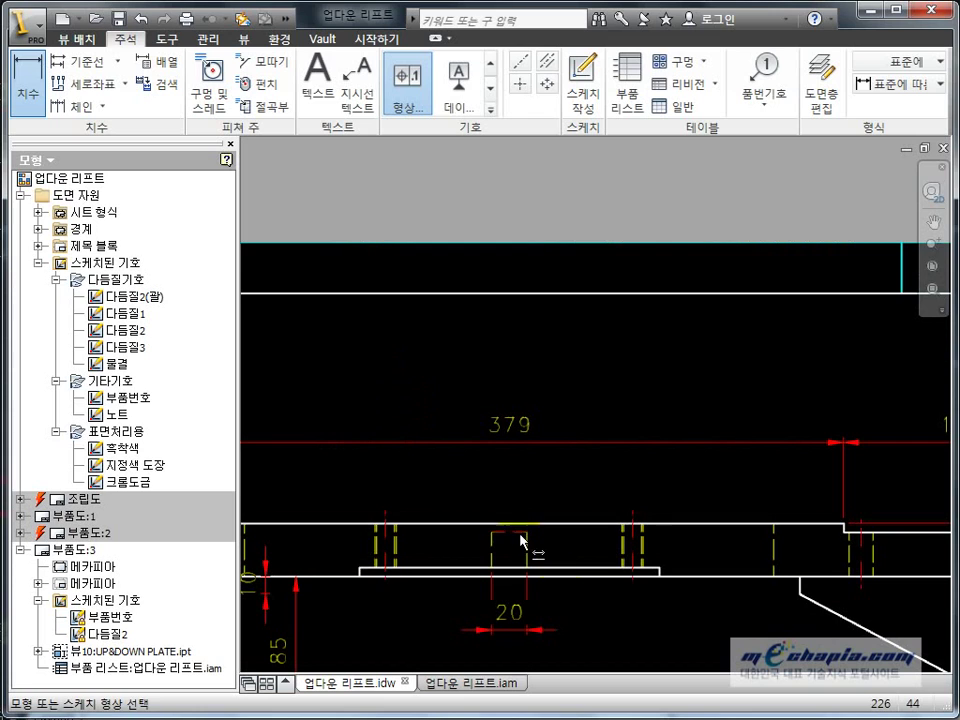
left_click(521, 542)
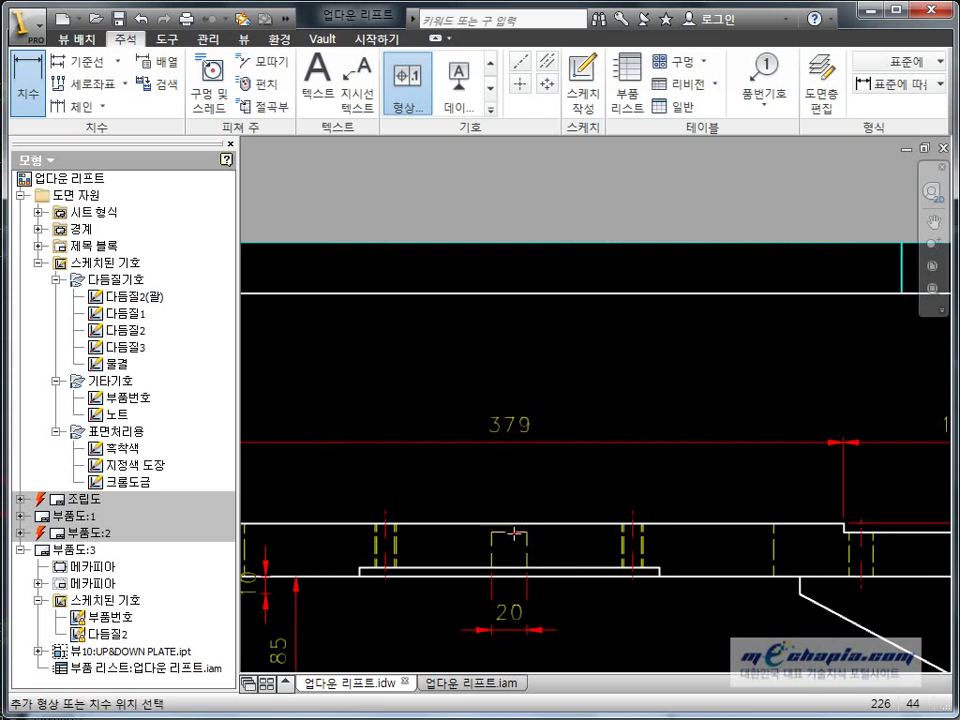
left_click(566, 562)
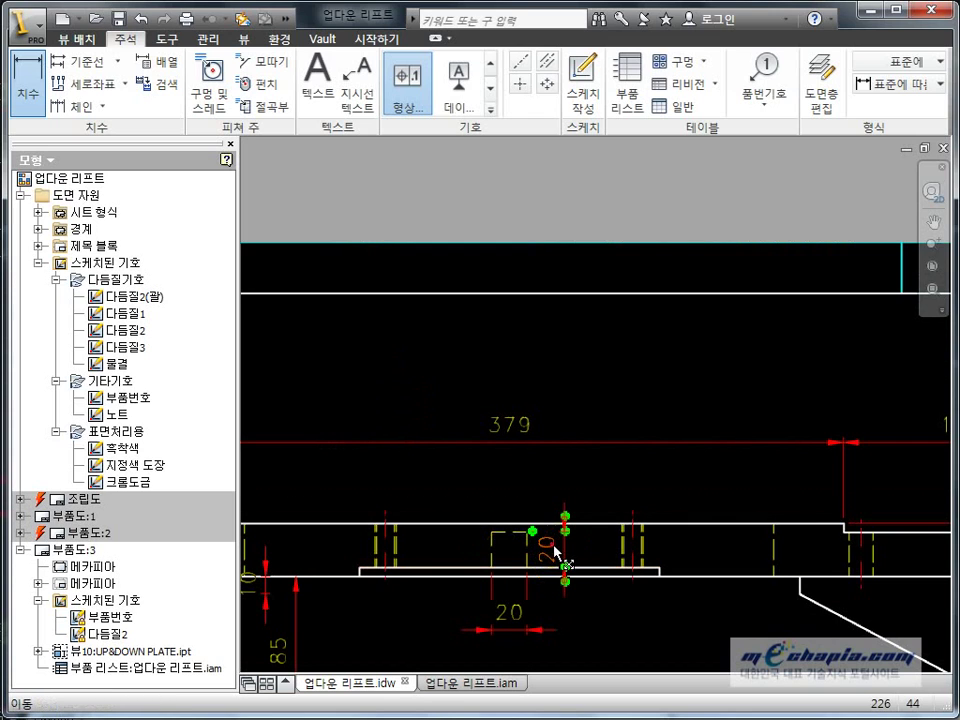
left_click_drag(557, 551, 583, 555)
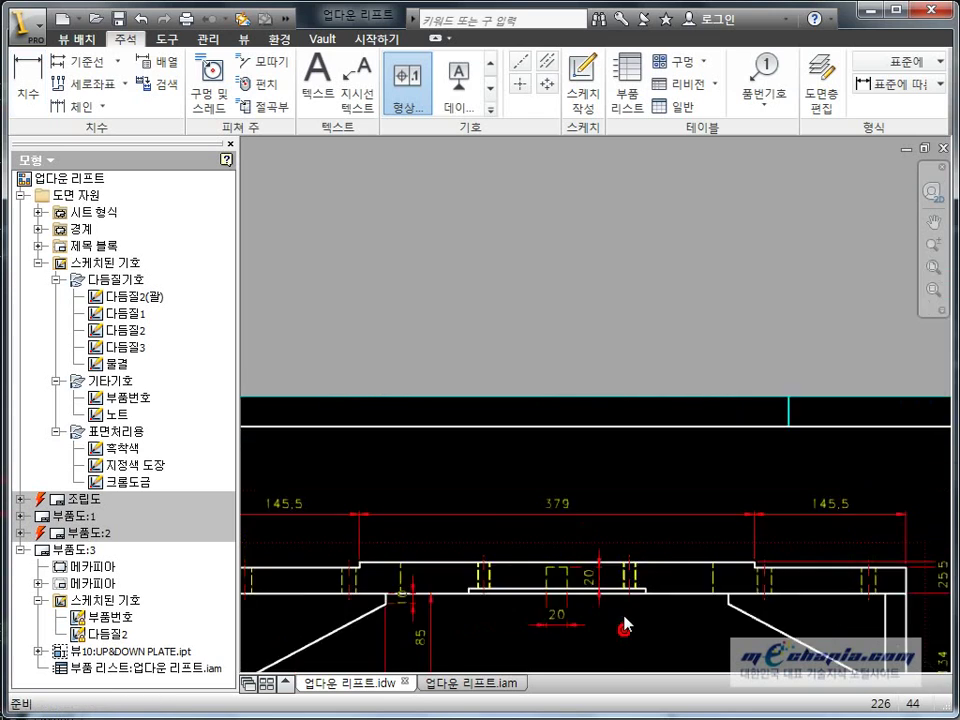
scroll(473, 328, "down", 4)
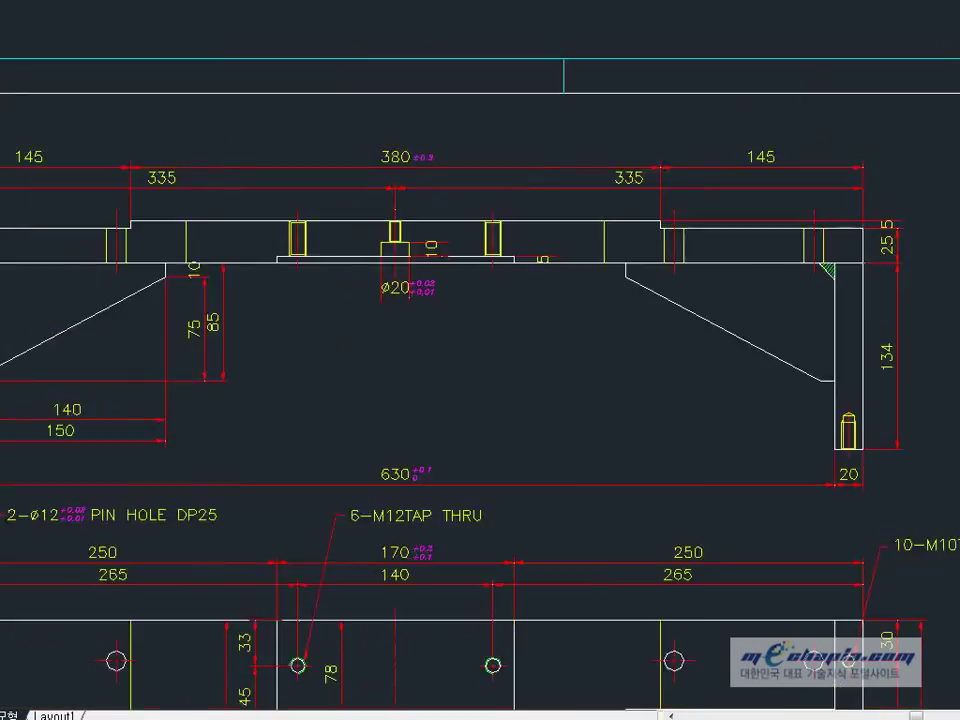
scroll(425, 325, "down", 8)
scroll(573, 385, "up", 3)
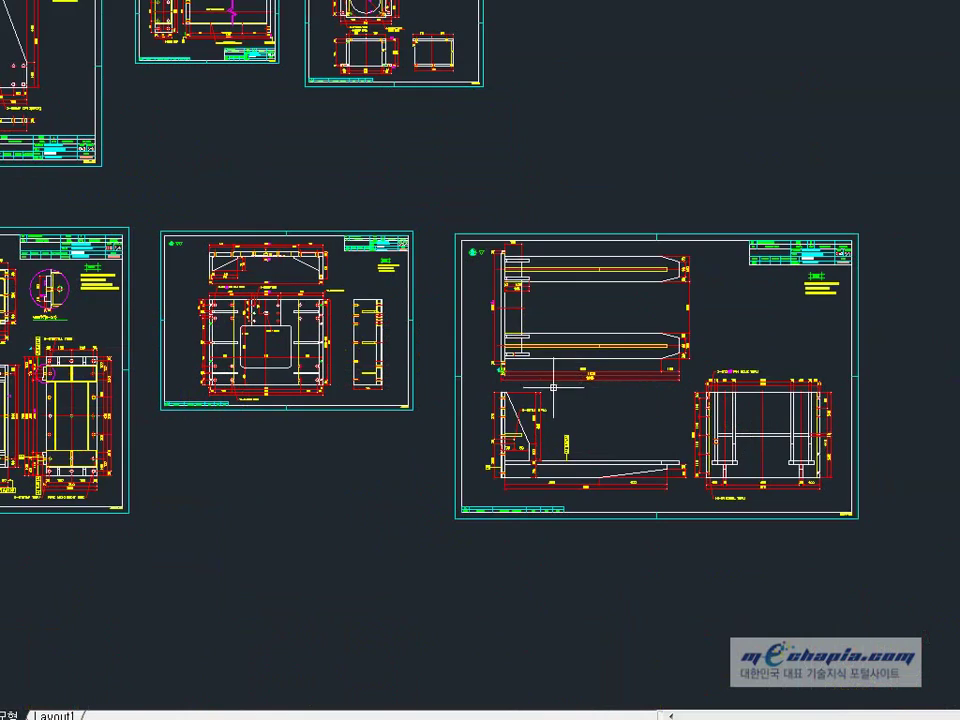
Check the AutoCAD reference sheets, ending on the support guide sheet, then return to Inventor
middle_click_drag(553, 387, 918, 444)
scroll(303, 268, "up", 4)
scroll(615, 461, "up", 2)
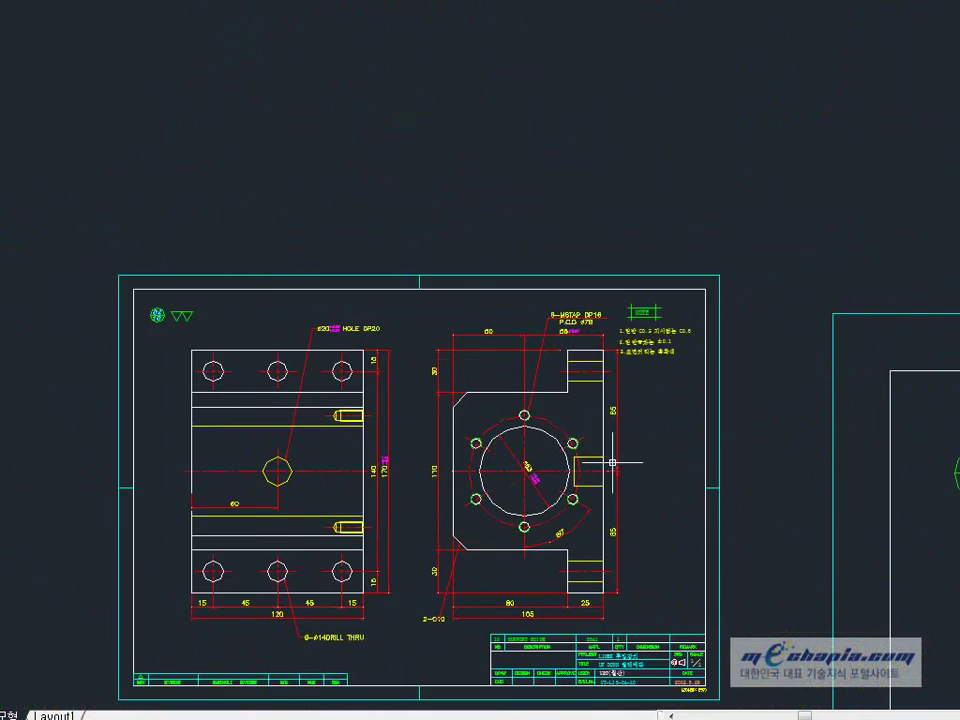
scroll(514, 489, "up", 2)
middle_click_drag(152, 420, 190, 432)
key("alt+Tab")
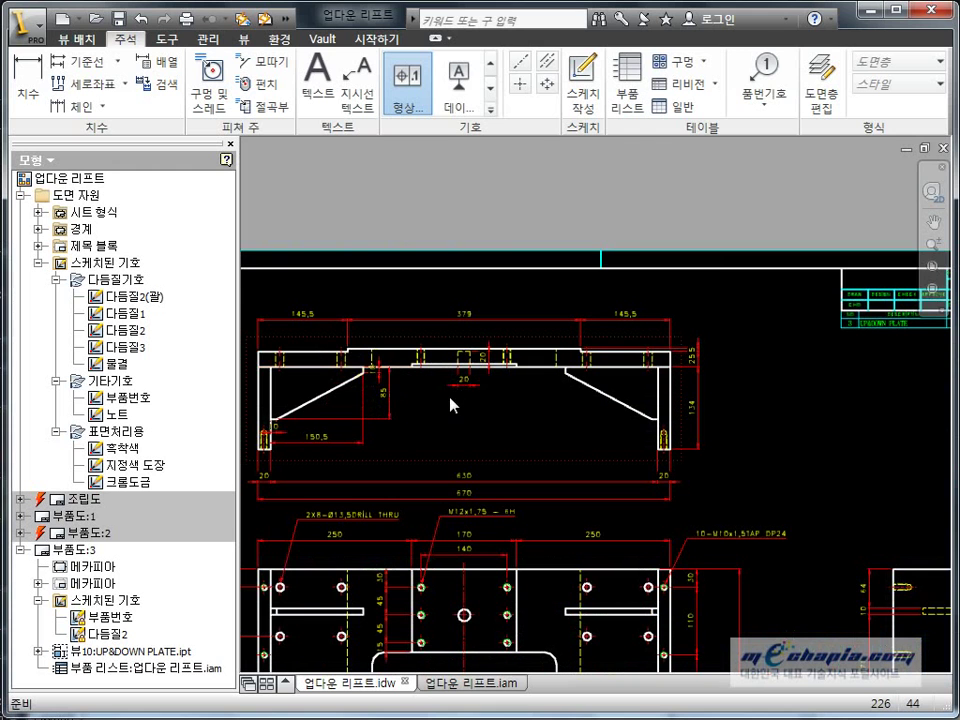
scroll(548, 432, "down", 5)
double_click(50, 516)
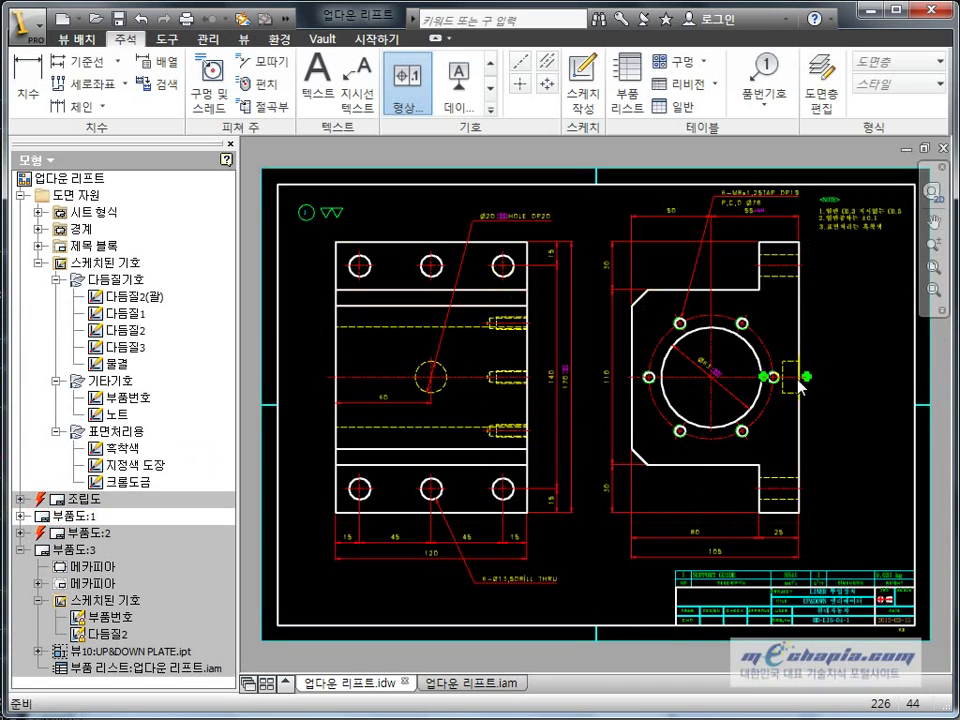
scroll(790, 403, "down", 5)
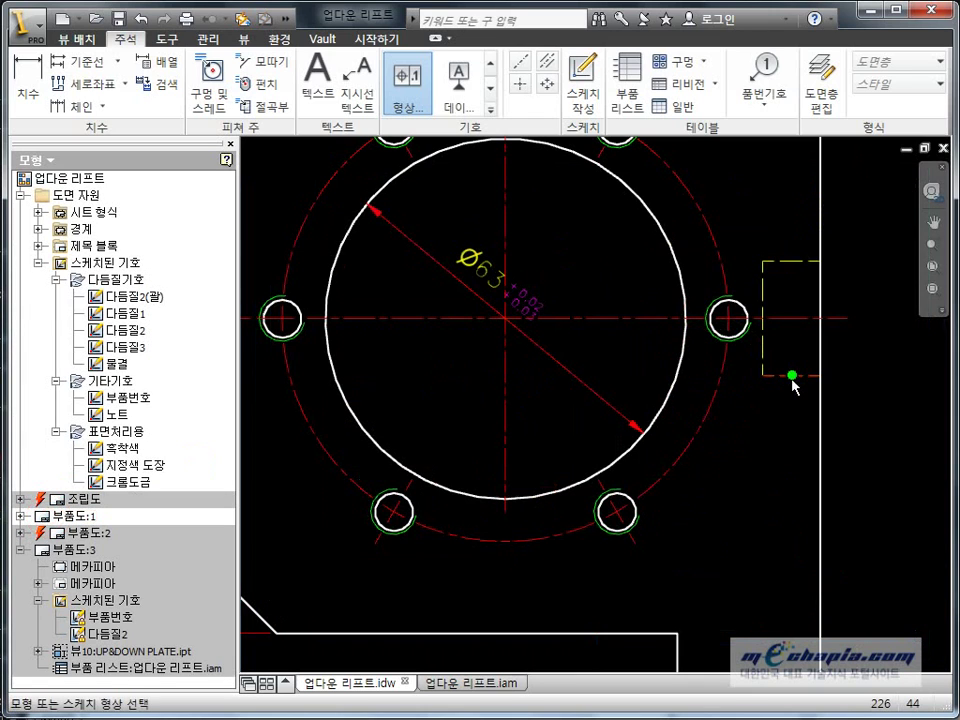
key("d")
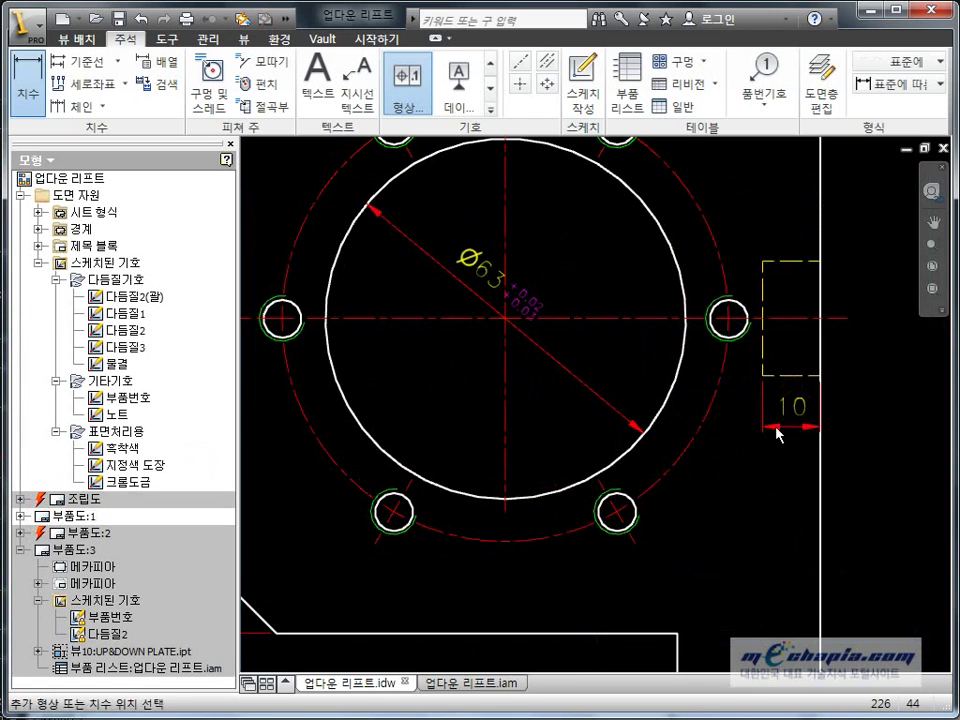
key("Escape")
scroll(777, 434, "up", 6)
scroll(525, 439, "down", 2)
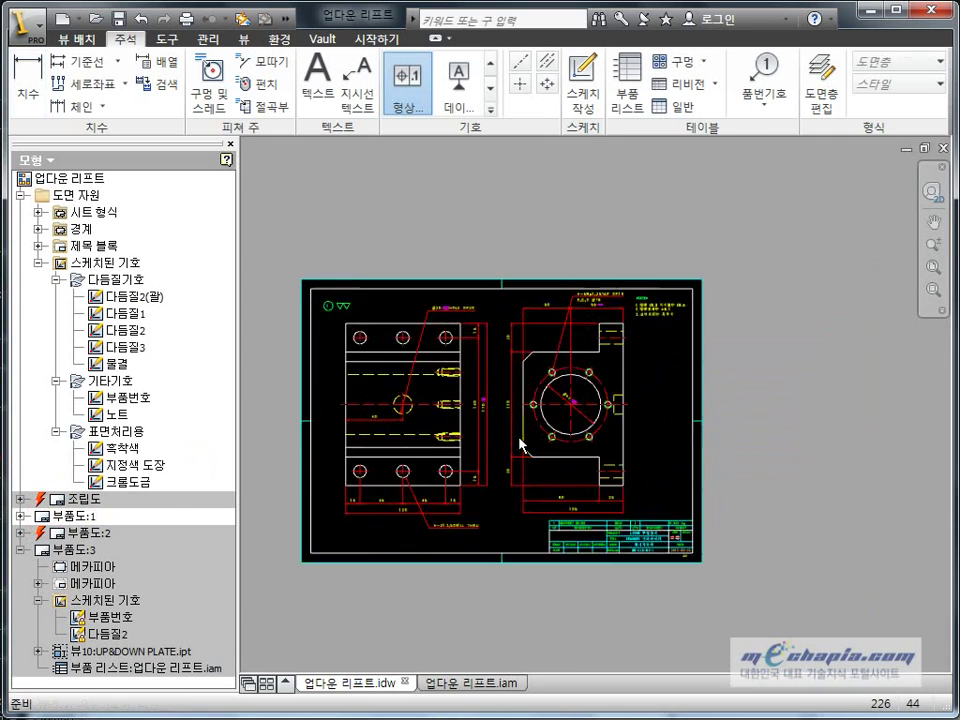
double_click(75, 533)
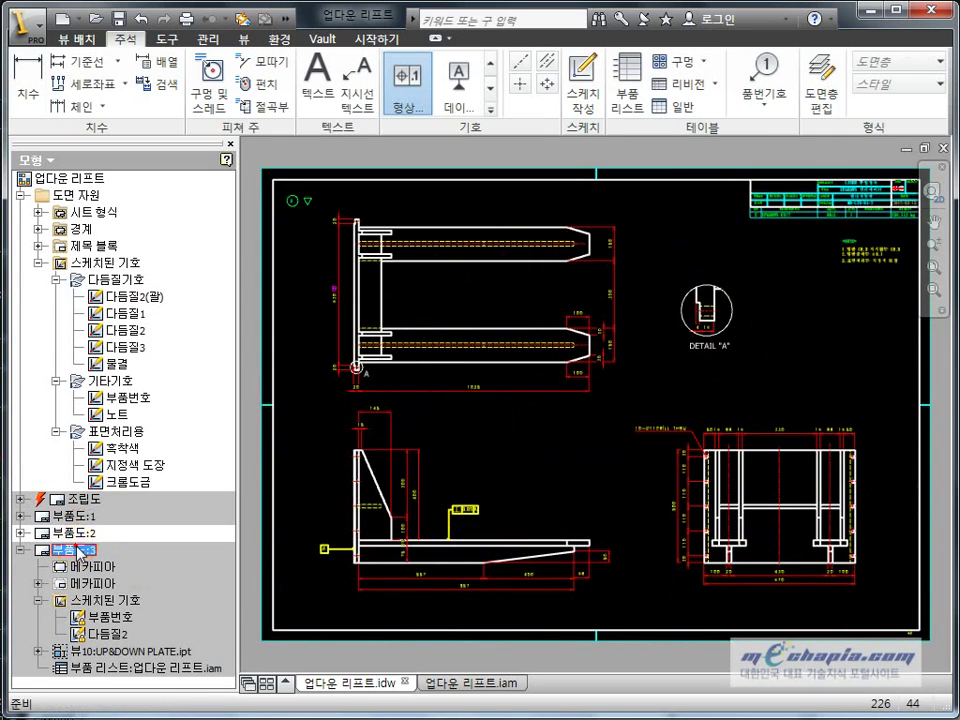
double_click(78, 549)
middle_click(446, 434)
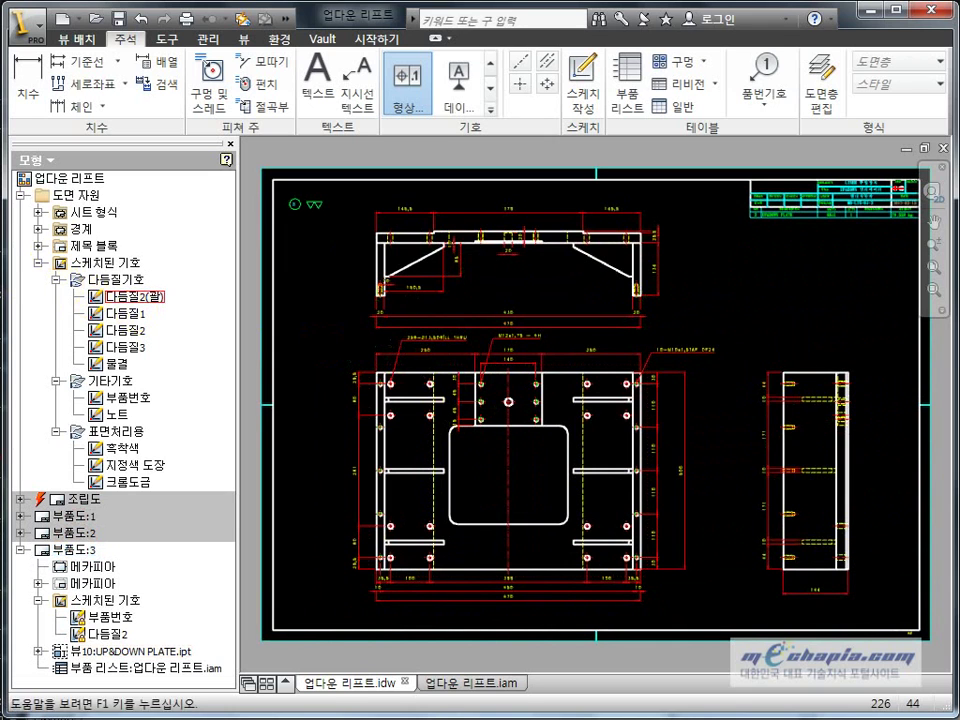
Open the 업다운 리프트.ipt part from the assembly in its own tab
left_click(38, 264)
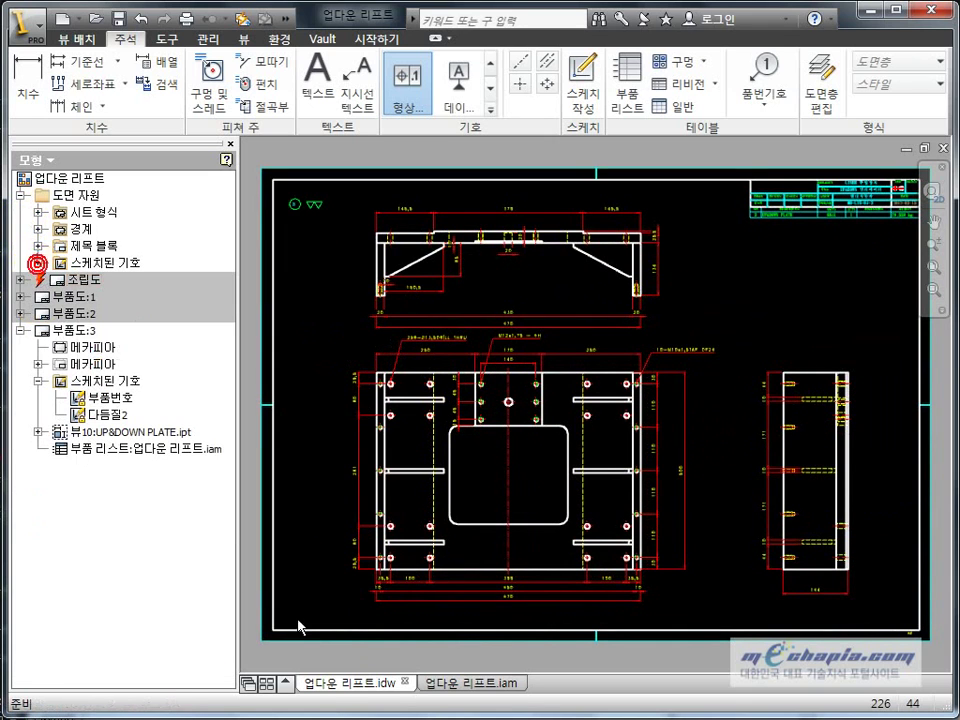
left_click(505, 684)
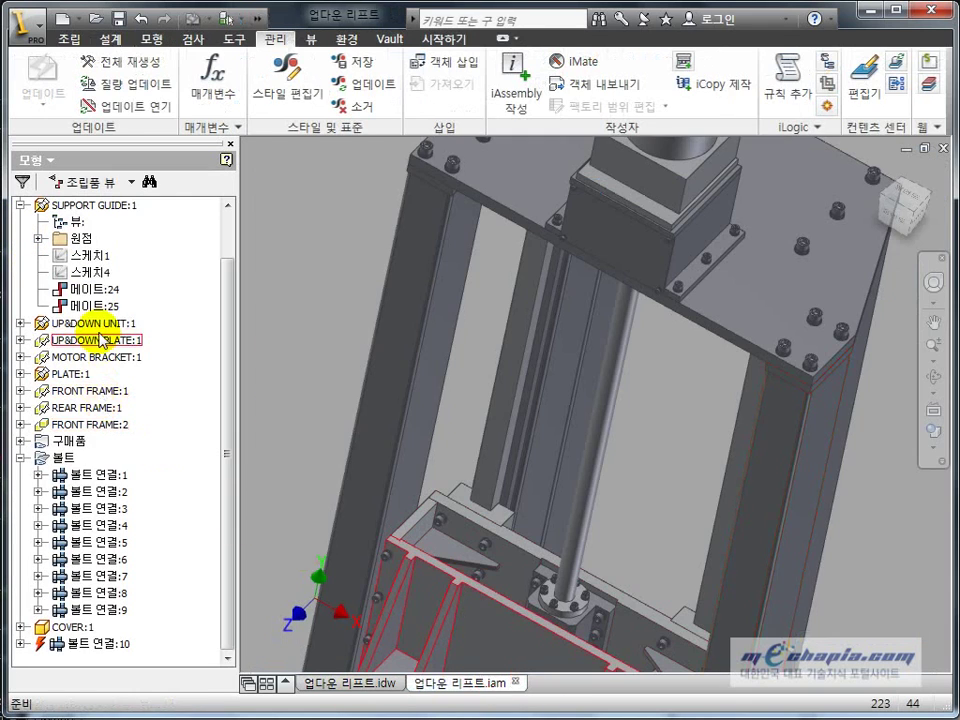
double_click(90, 323)
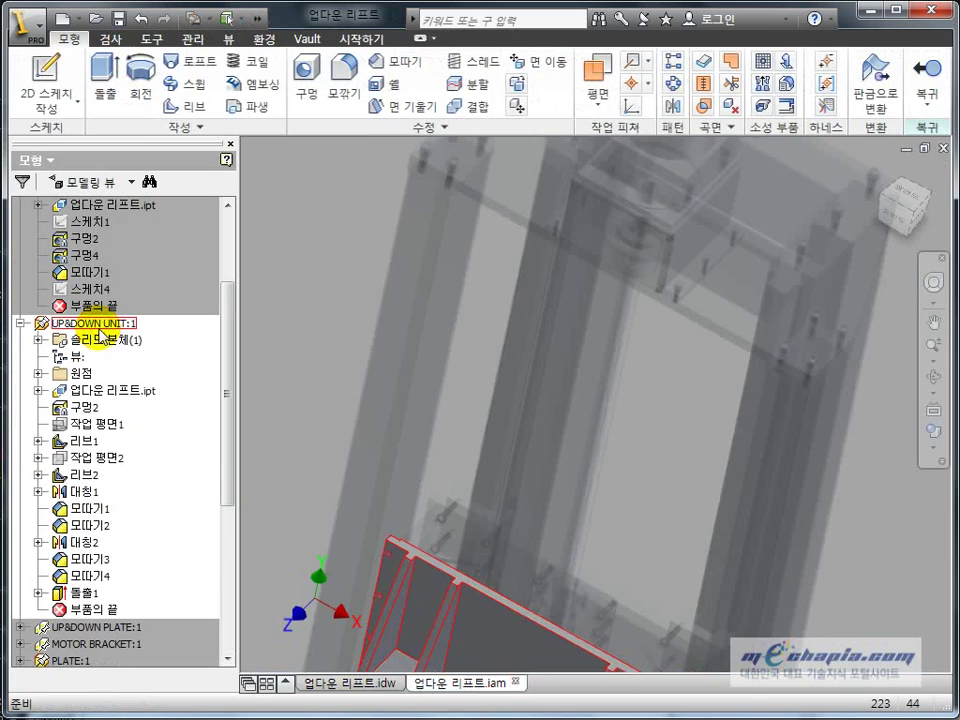
right_click(105, 390)
left_click(178, 438)
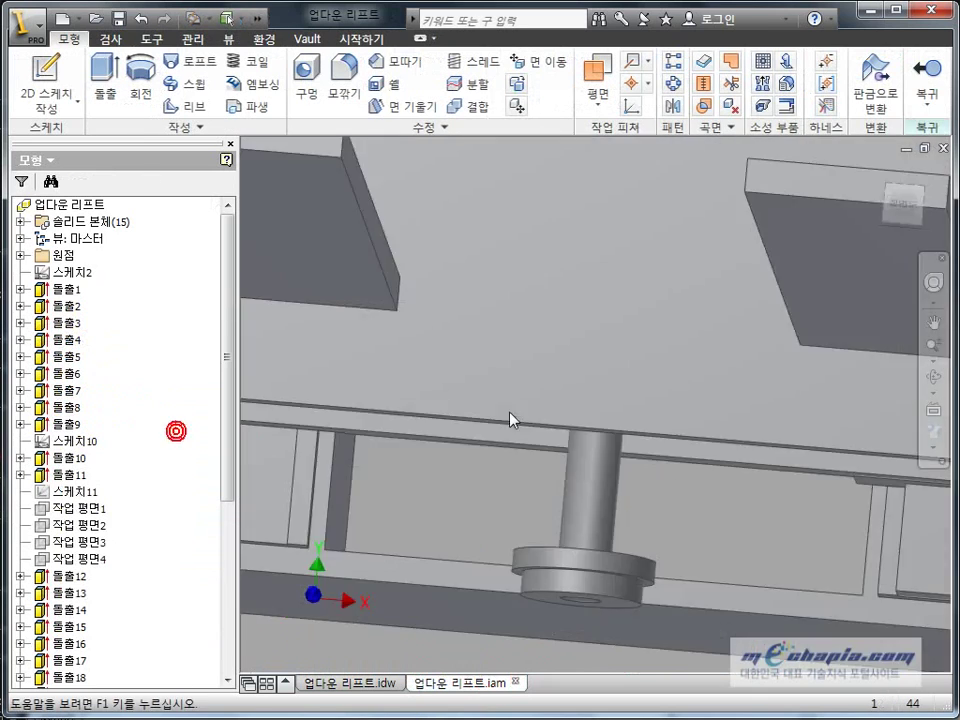
mouse_move(505, 446)
middle_mouse_down("shift")
mouse_move(603, 525)
mouse_move(519, 506)
middle_mouse_up("shift")
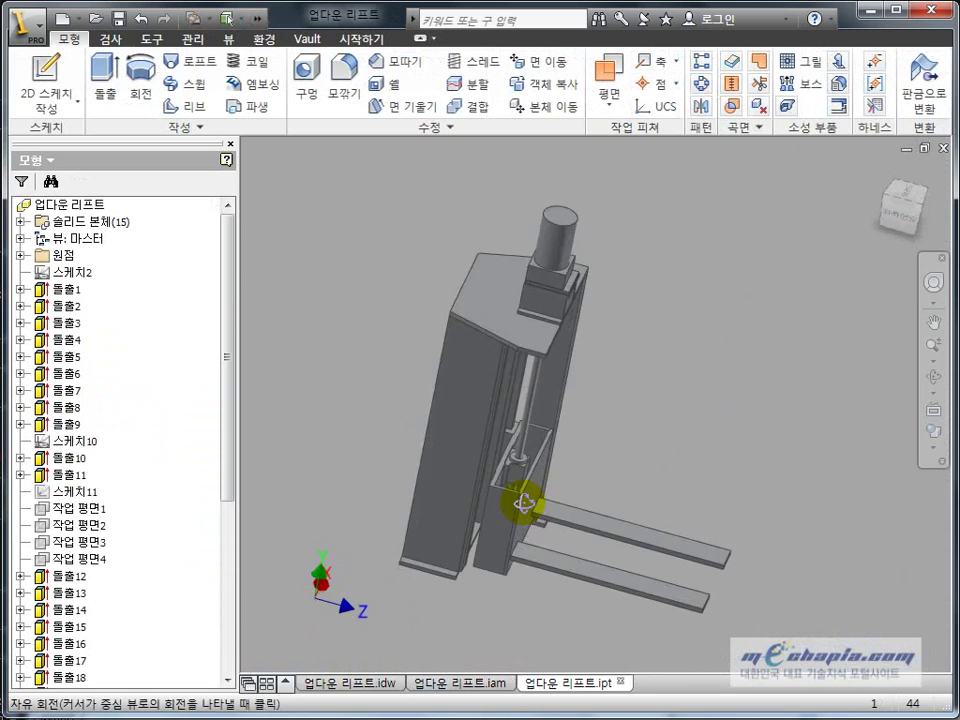
Expand Solid Bodies and SUPPORT GUIDE, and edit the 돌출24 extrusion
left_click(19, 222)
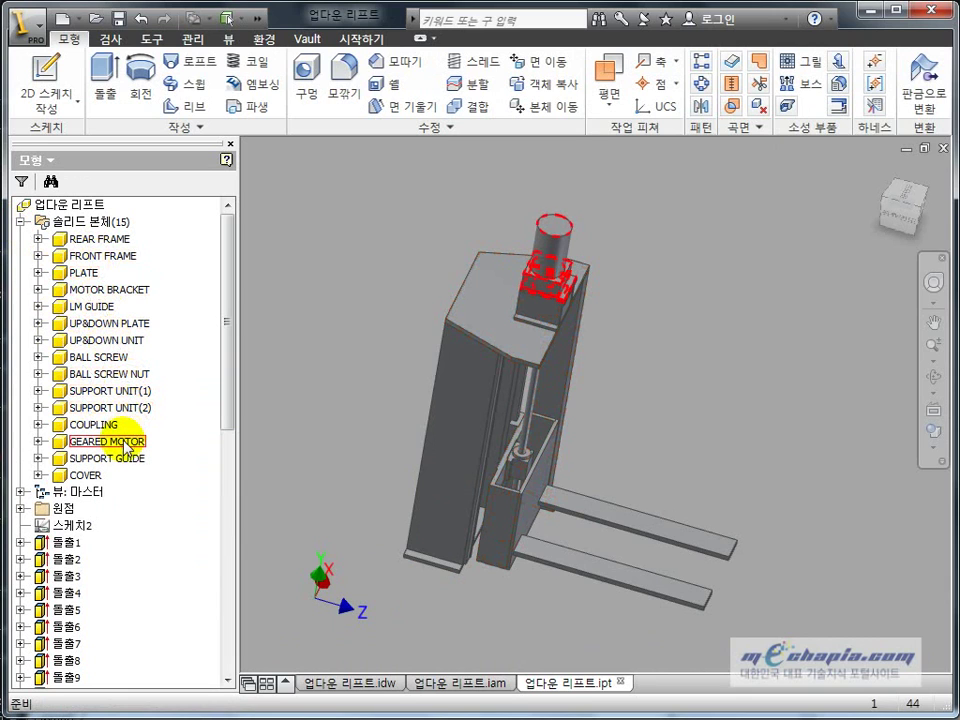
left_click(90, 458)
left_click(37, 458)
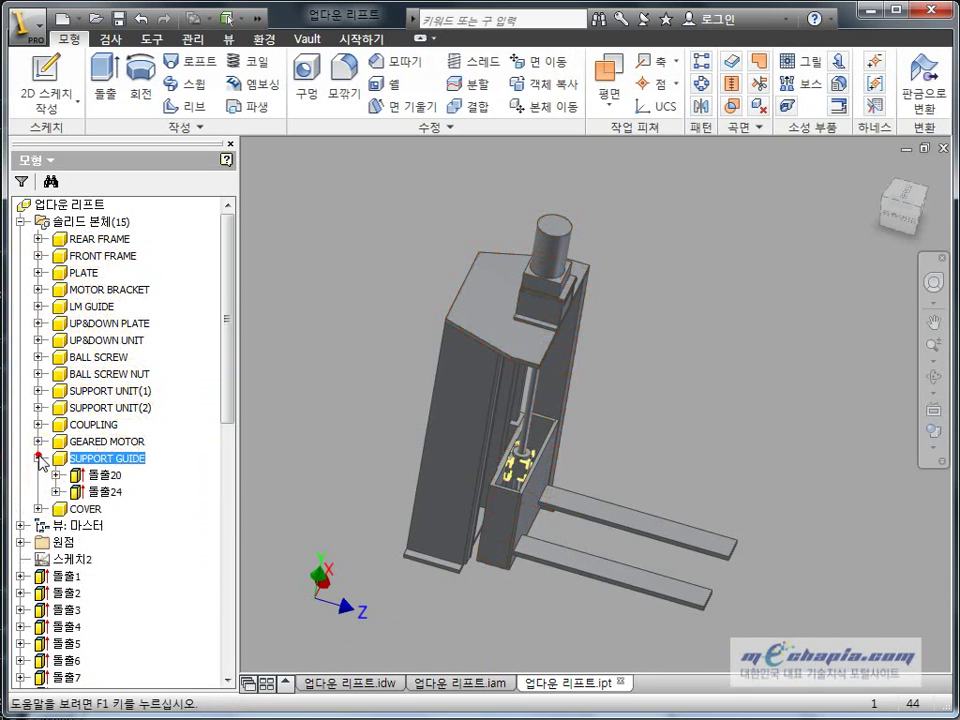
left_click(100, 491)
scroll(476, 490, "up", 5)
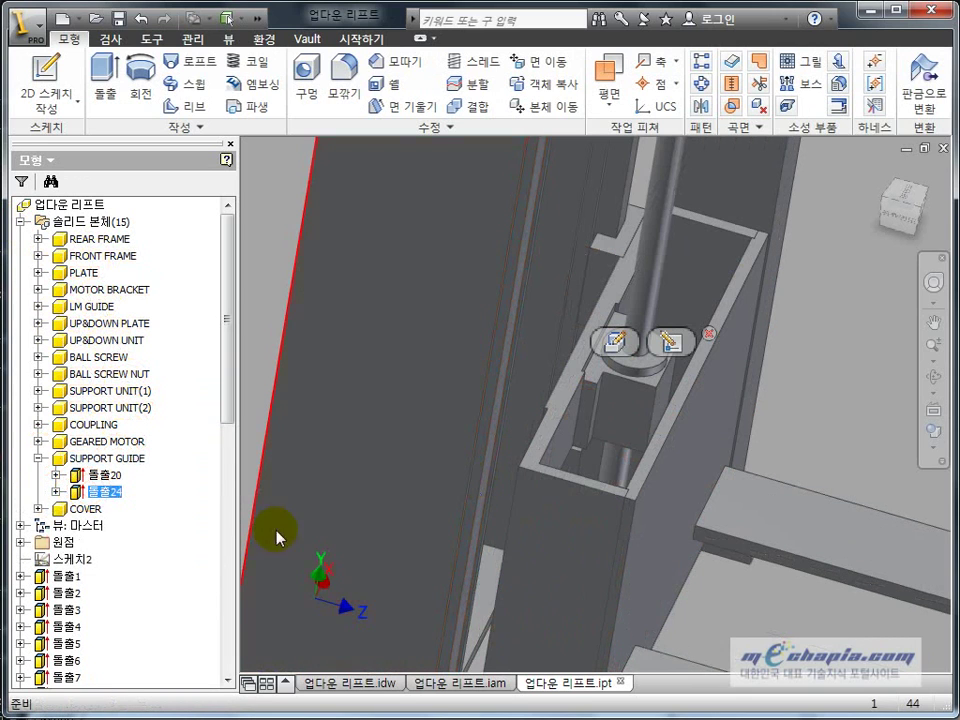
double_click(78, 494)
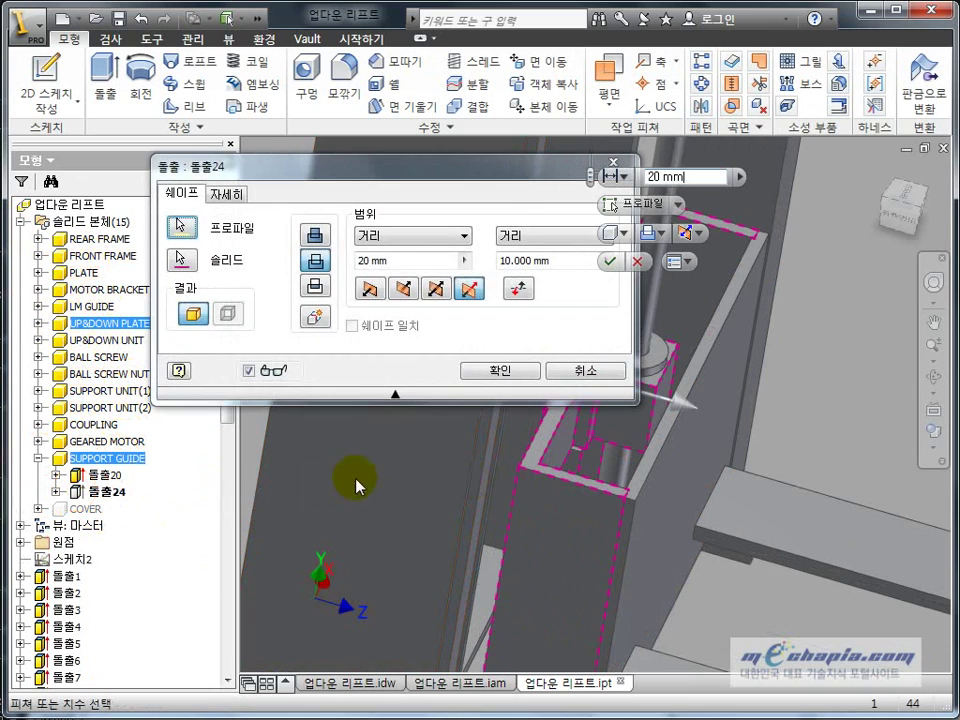
Swap 돌출24's distances to 10 mm and 20 mm, return to the assembly, and save all changed files
left_click(519, 290)
left_click(500, 370)
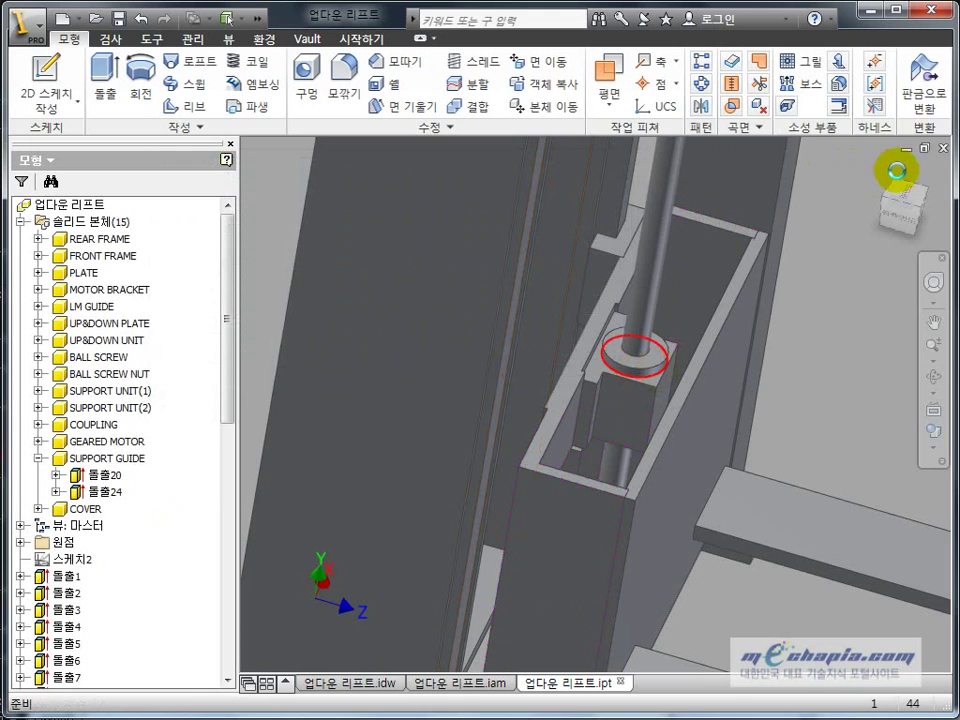
left_click(928, 80)
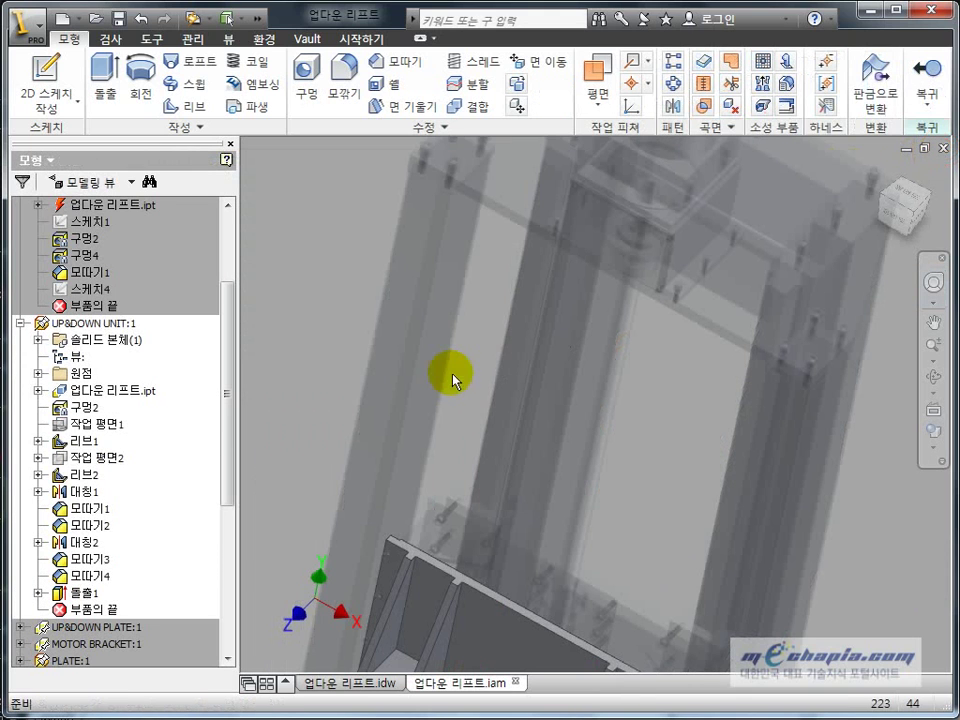
left_click(928, 76)
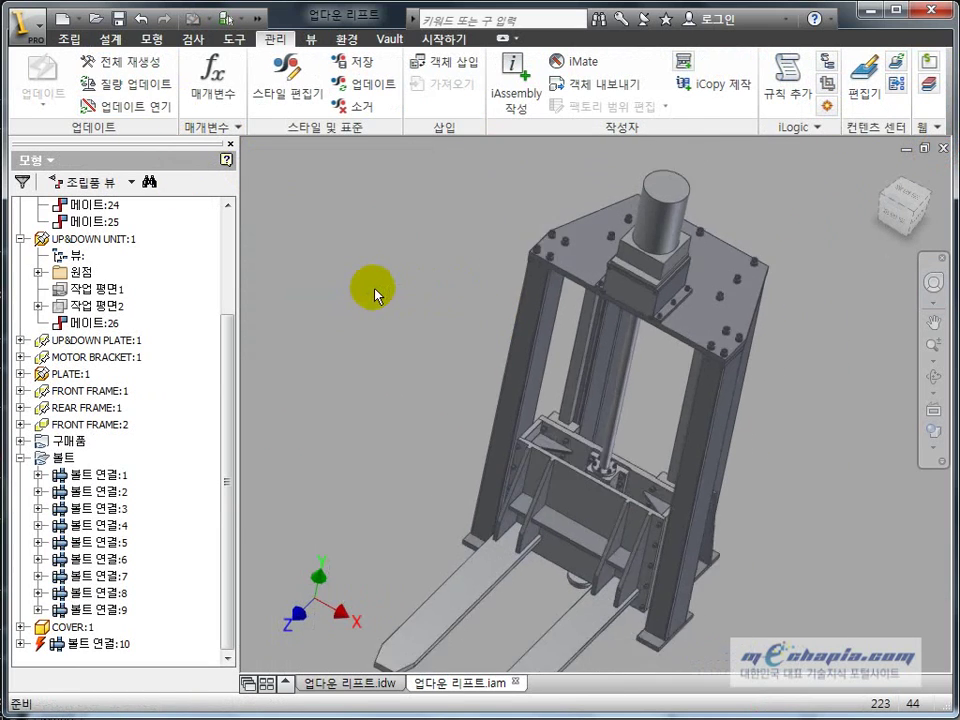
key("ctrl+s")
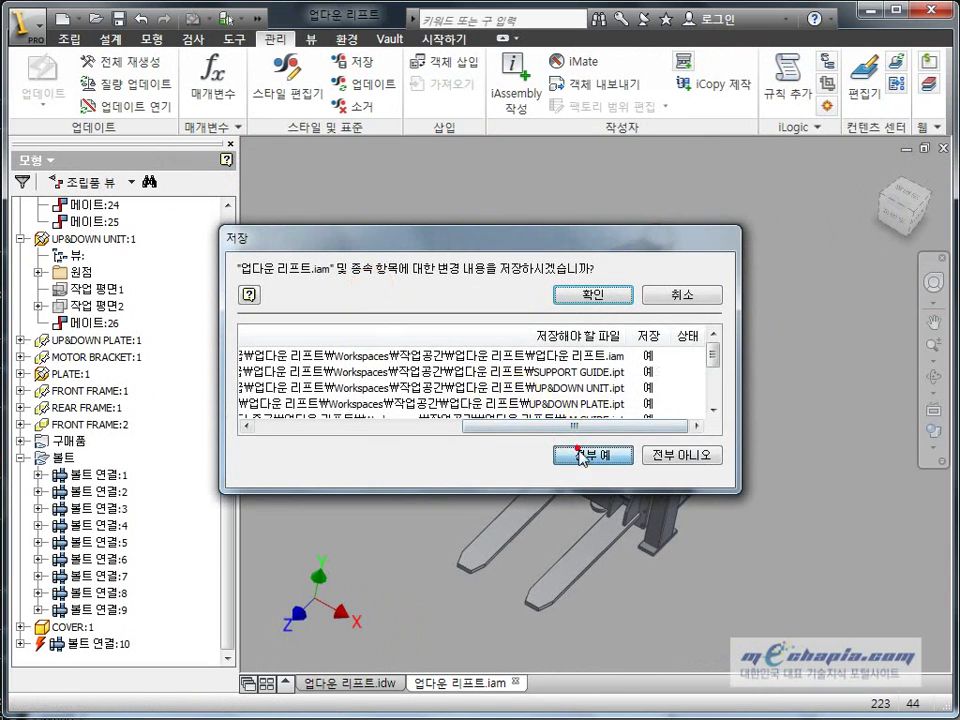
left_click(597, 306)
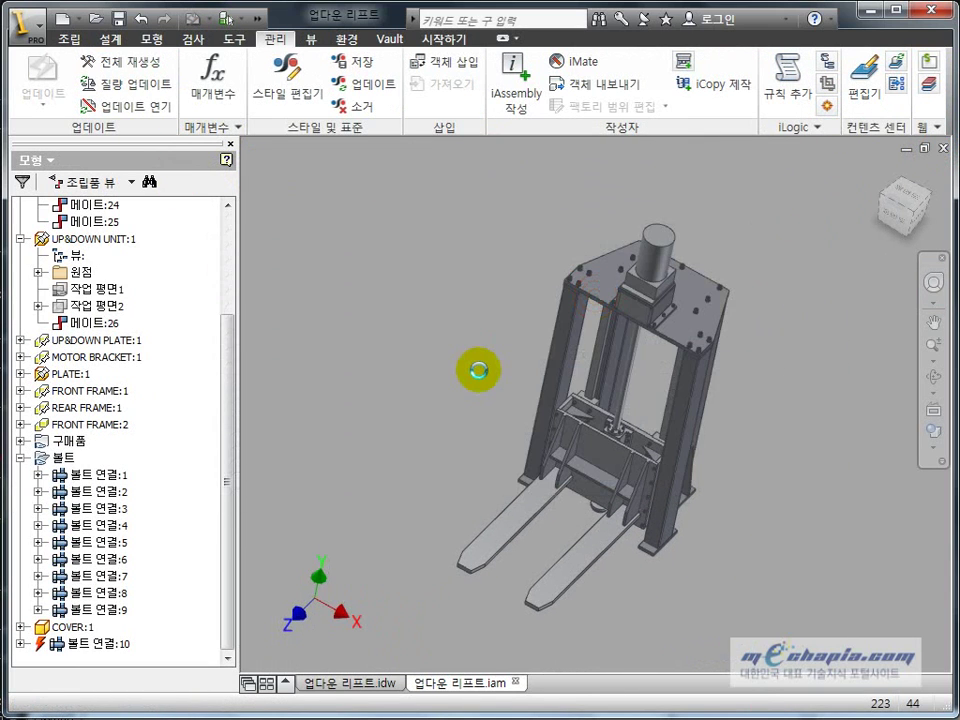
left_click(385, 683)
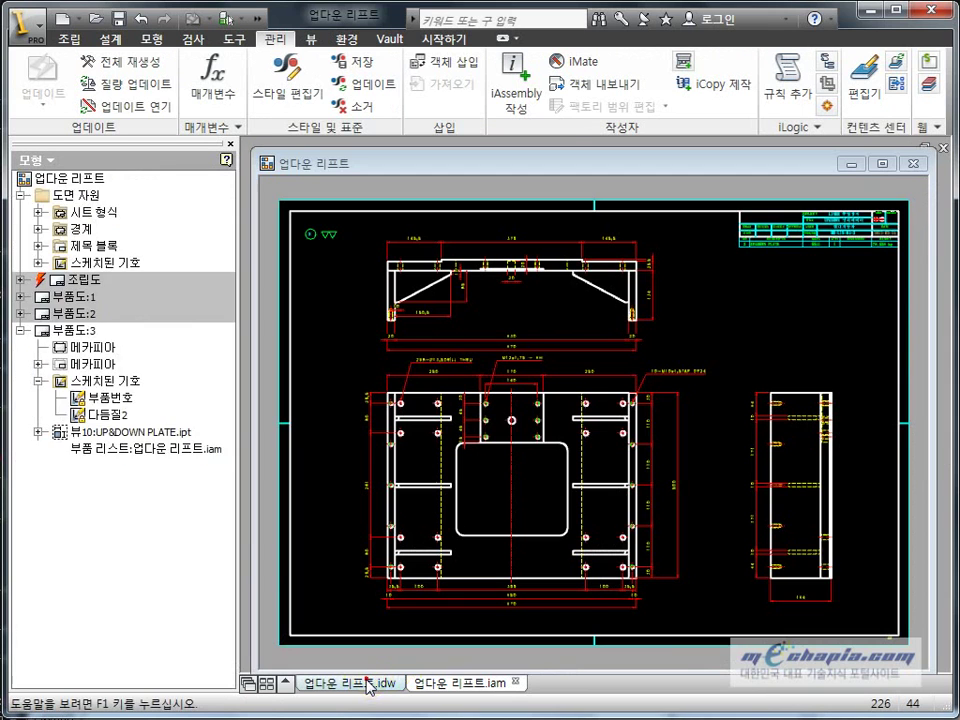
scroll(519, 257, "up", 10)
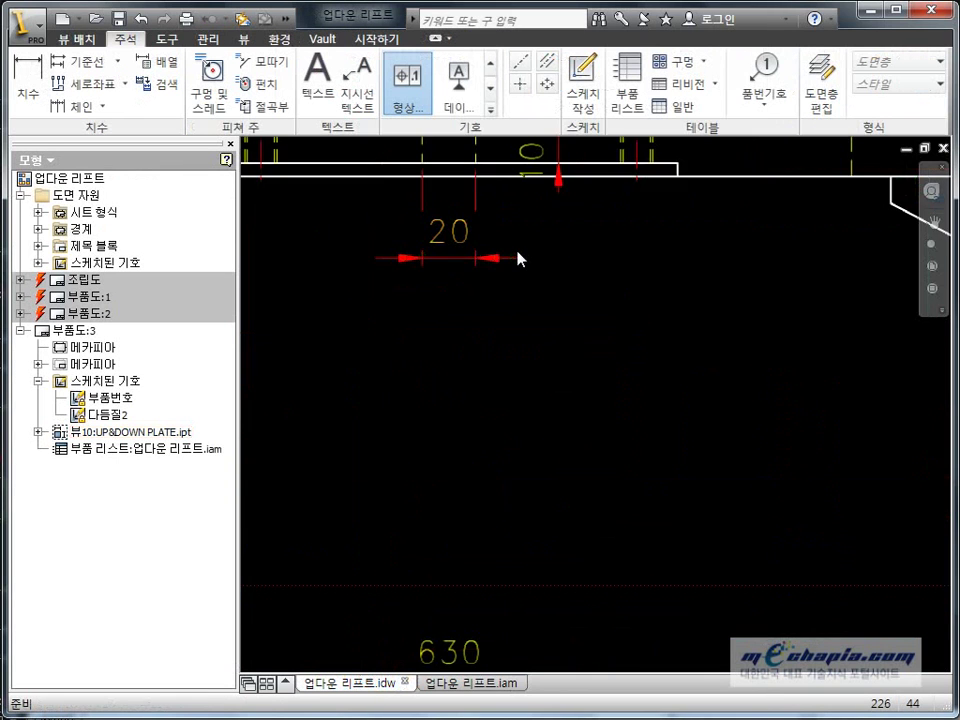
scroll(516, 396, "down", 2)
double_click(85, 296)
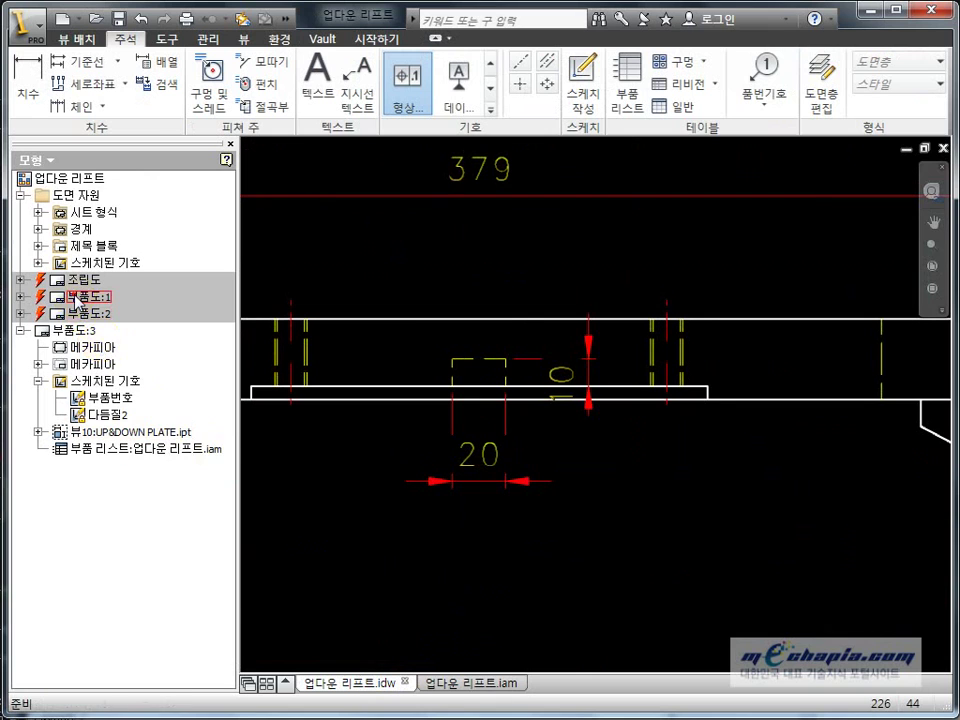
scroll(750, 338, "up", 3)
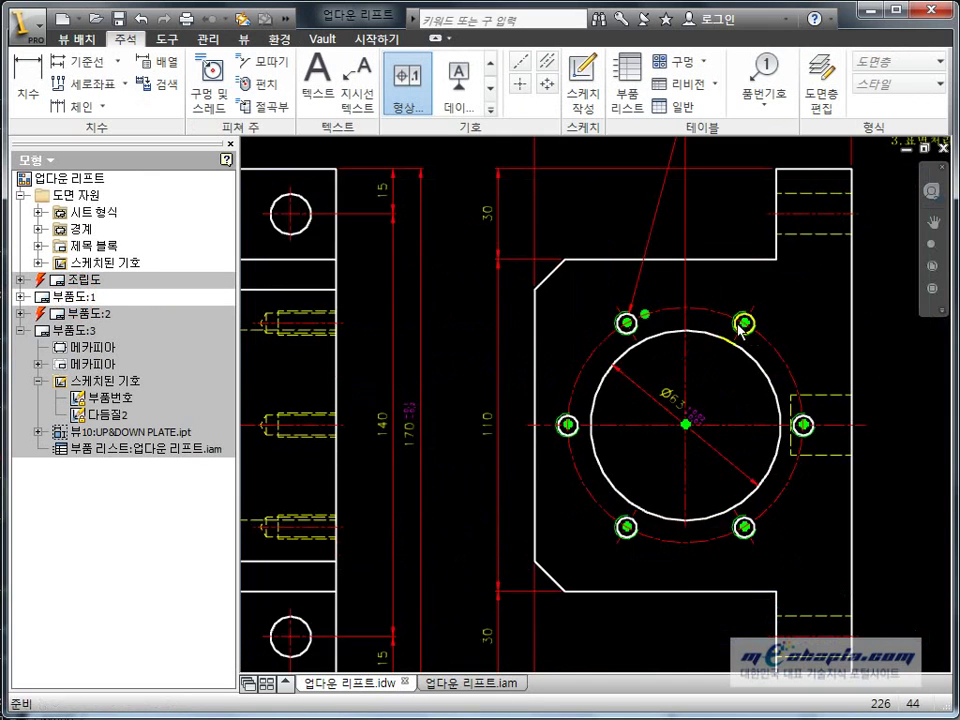
middle_click_drag(331, 324, 531, 454)
scroll(478, 392, "down", 5)
scroll(478, 391, "up", 5)
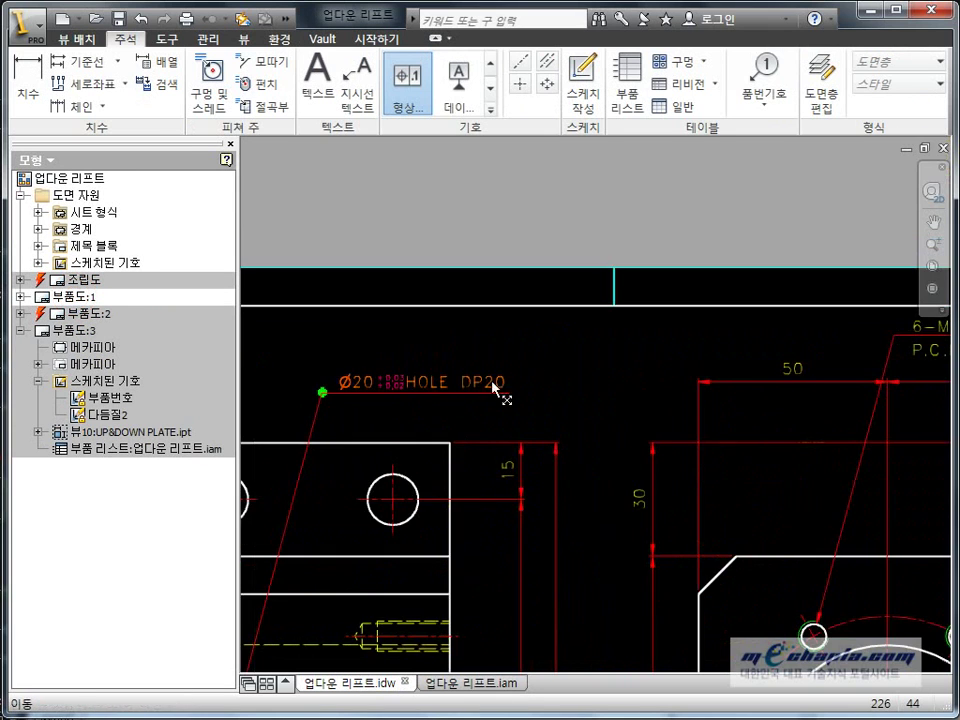
scroll(604, 437, "down", 5)
scroll(604, 437, "up", 1)
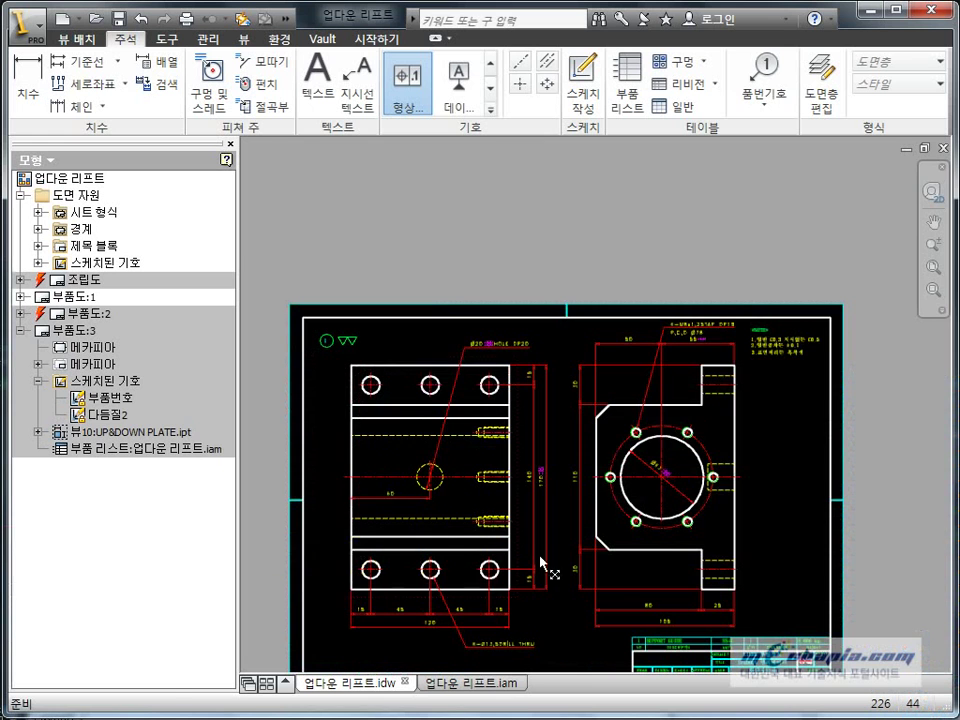
scroll(482, 429, "up", 1)
scroll(482, 429, "up", 3)
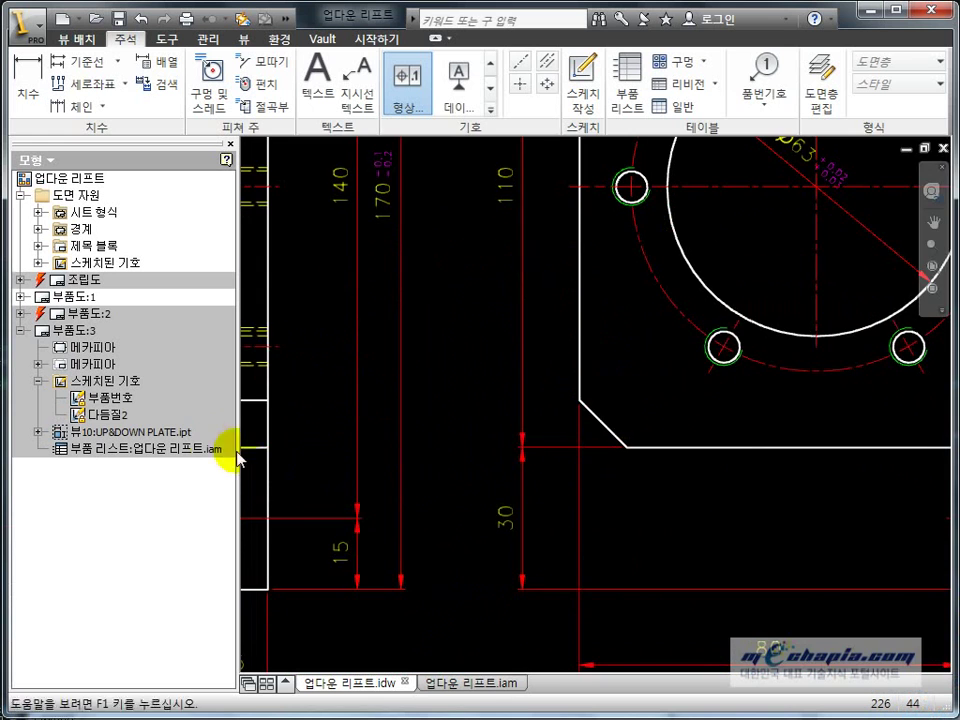
double_click(68, 331)
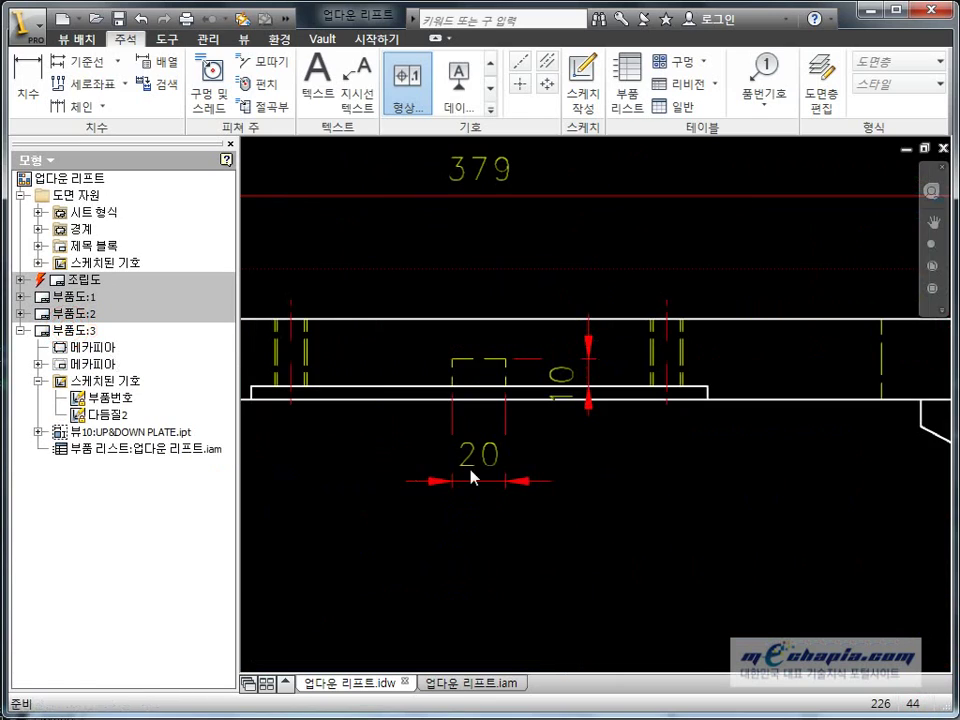
scroll(490, 487, "down", 2)
scroll(591, 390, "down", 1)
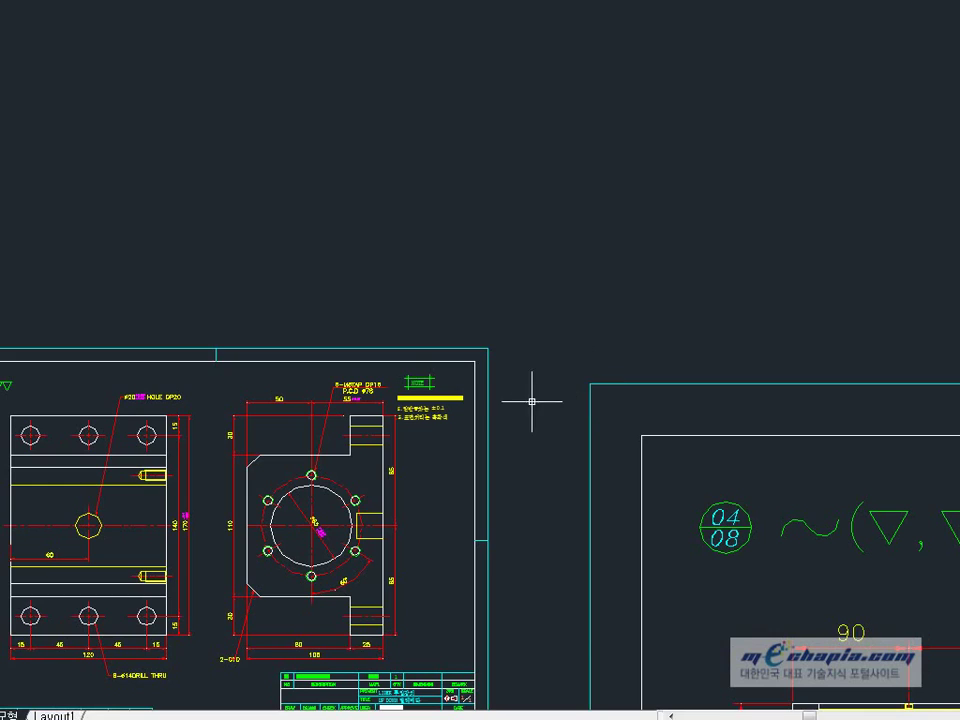
scroll(531, 401, "down", 3)
scroll(531, 401, "down", 3)
scroll(337, 374, "up", 2)
scroll(337, 374, "up", 2)
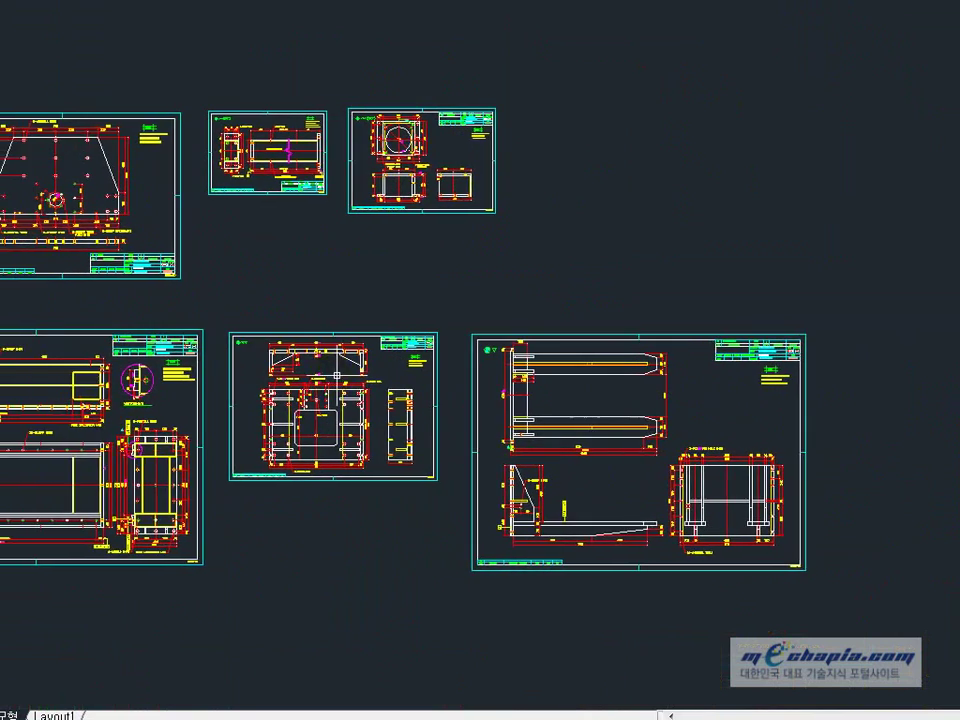
scroll(337, 375, "up", 3)
scroll(283, 373, "up", 3)
scroll(194, 405, "up", 2)
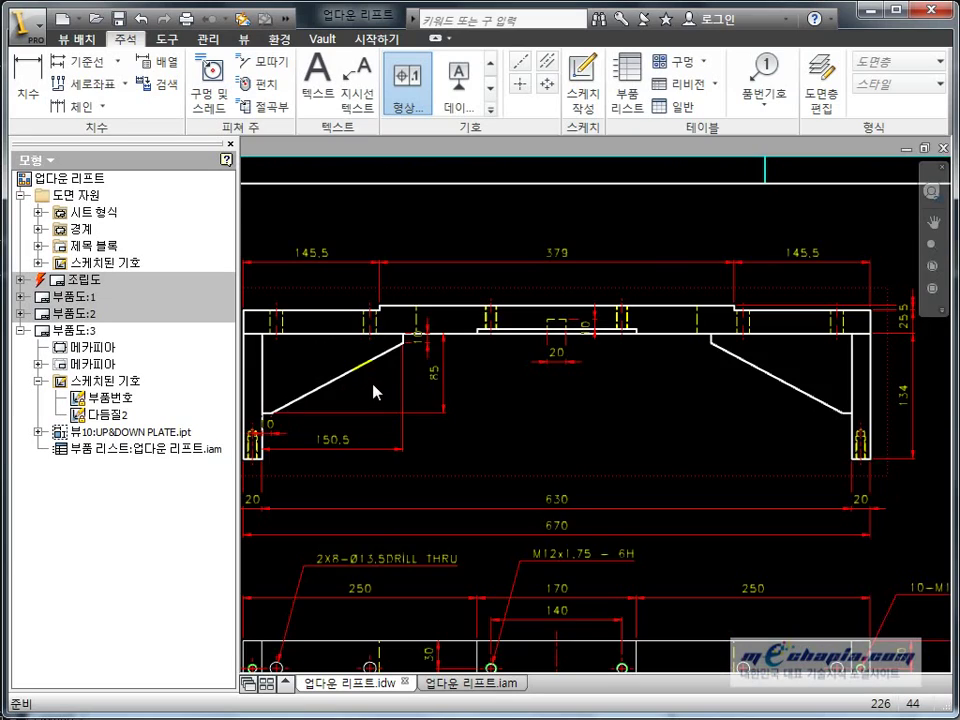
scroll(377, 392, "up", 3)
scroll(600, 380, "down", 1)
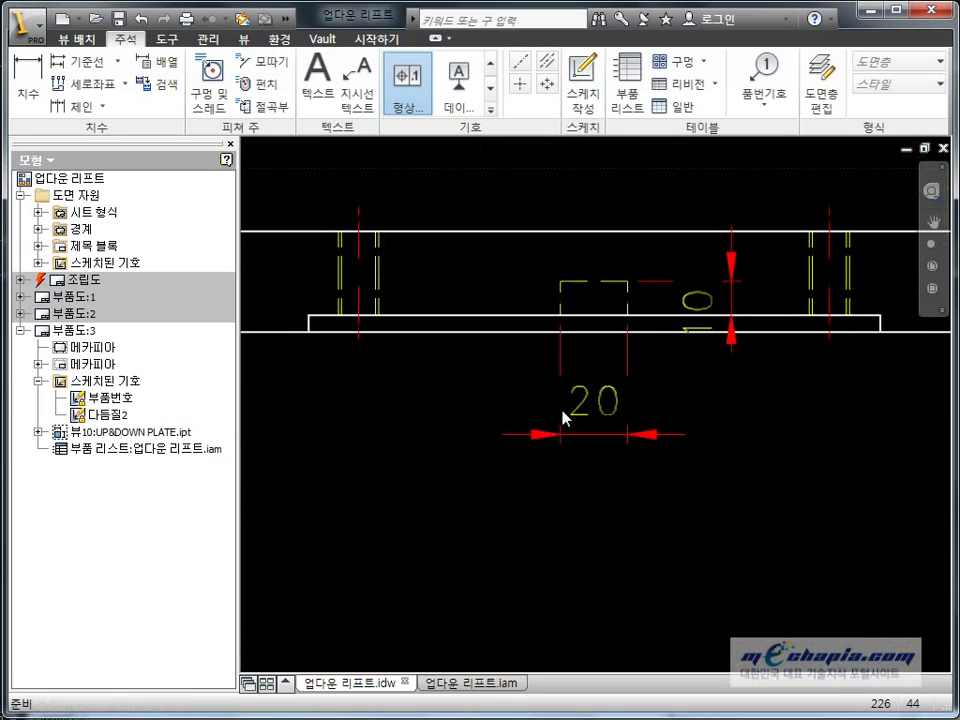
Add a diameter symbol Ø in front of the 20 dimension's value
double_click(582, 410)
left_click(275, 178)
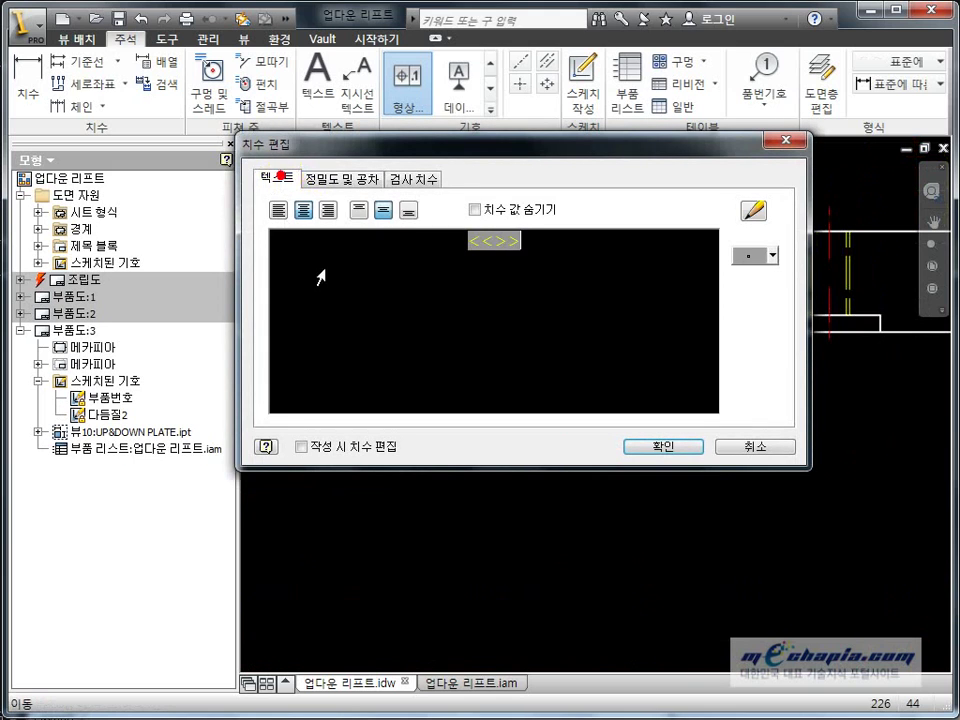
left_click(773, 256)
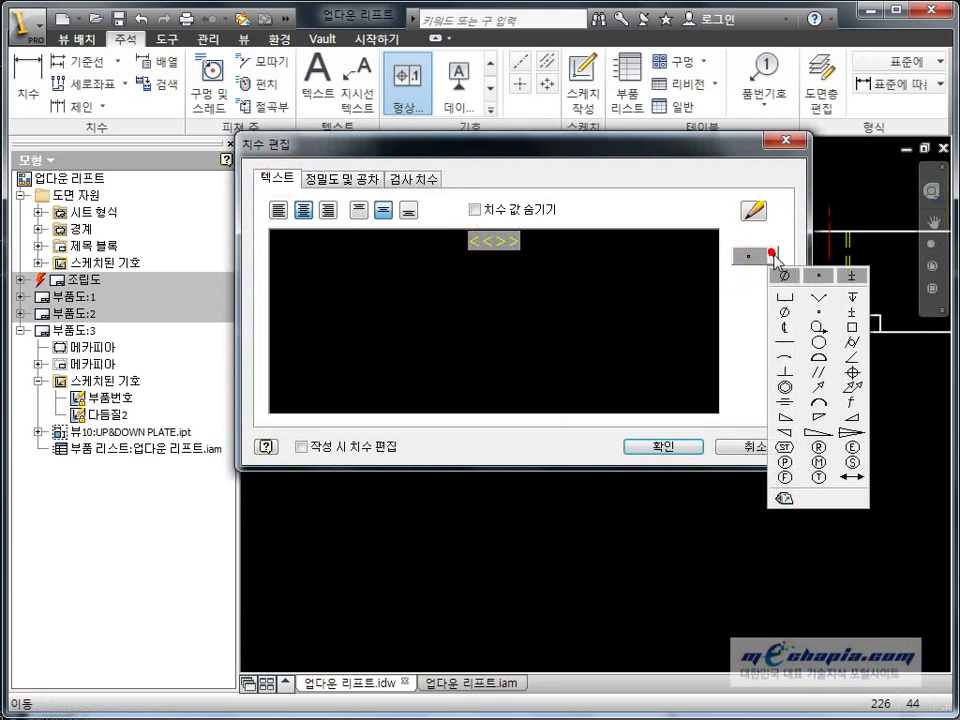
left_click(783, 276)
Give the Ø20 dimension a Deviation tolerance with upper 0.02 and lower +0.01
left_click(363, 179)
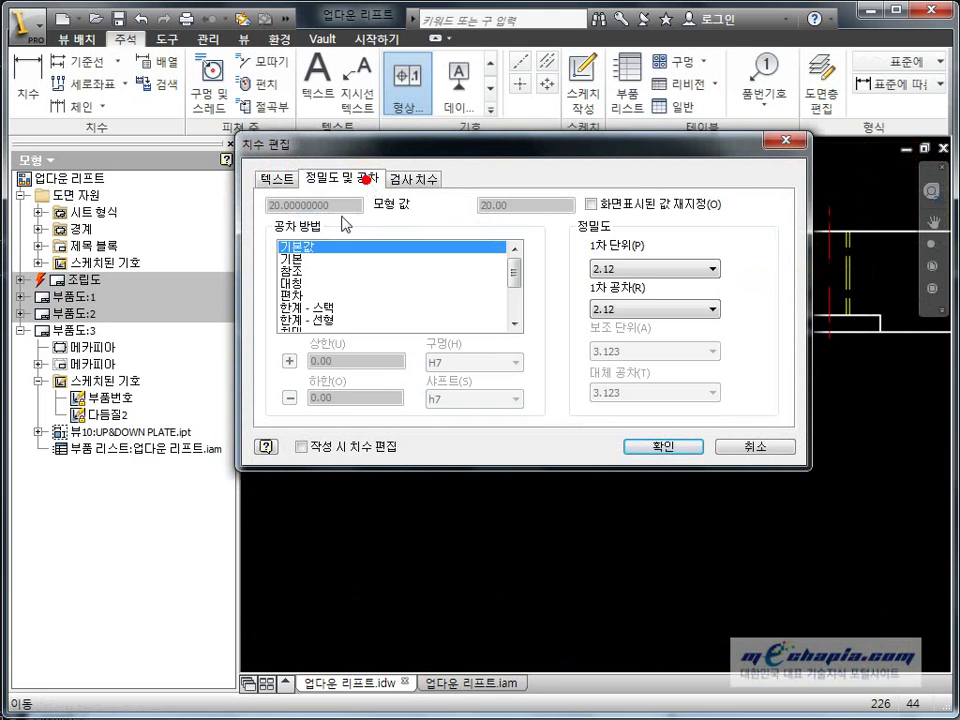
left_click(294, 293)
left_click(289, 397)
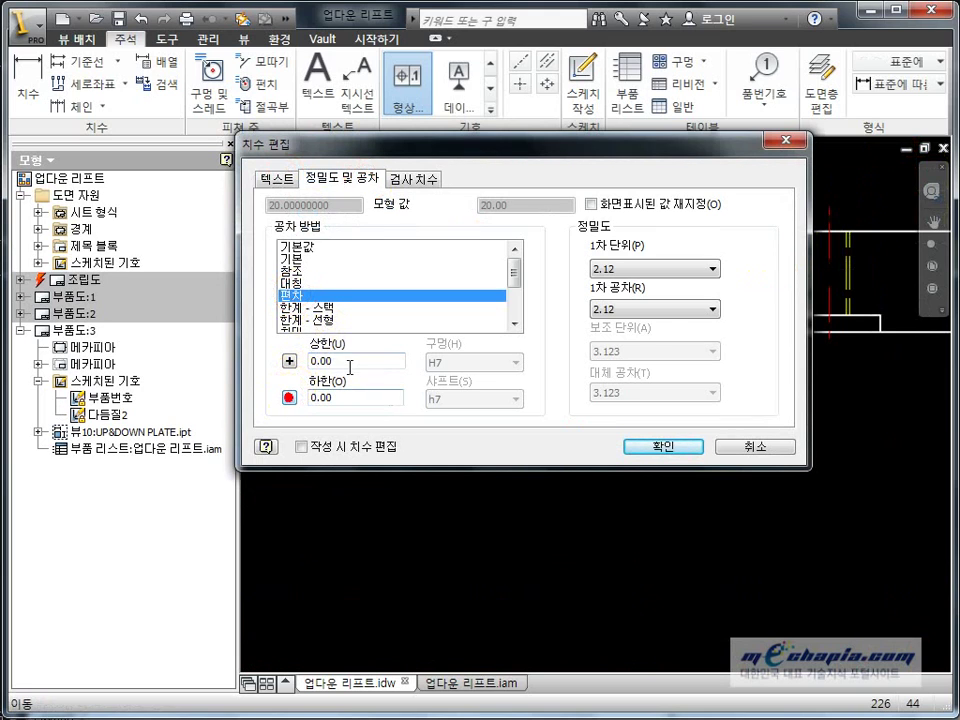
key("BackSpace")
type("2")
left_click(354, 396)
key("BackSpace")
type("1")
left_click(628, 448)
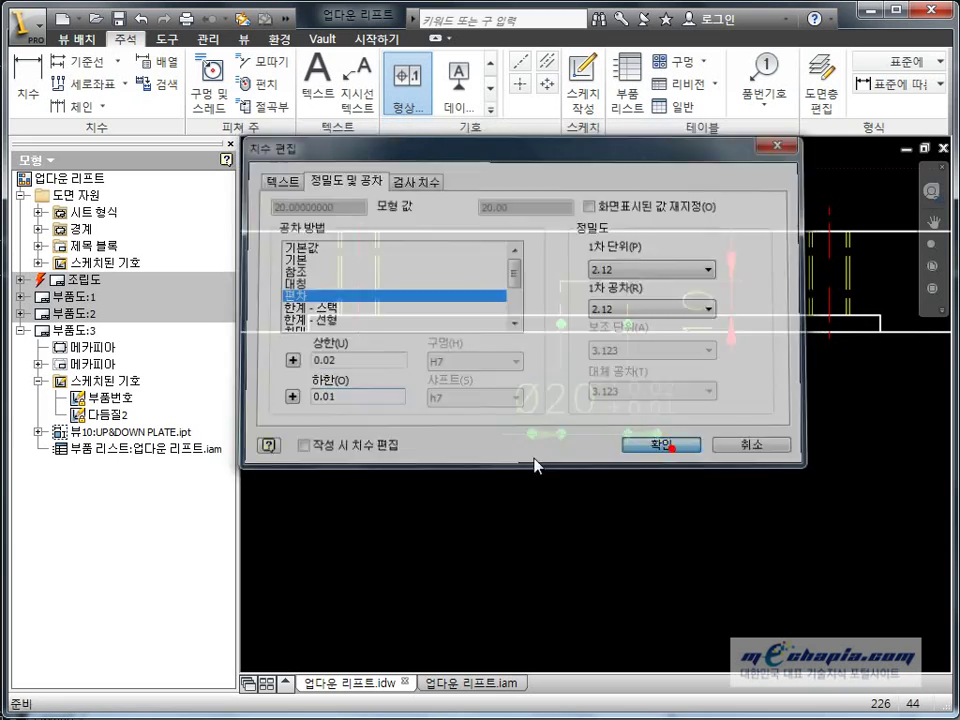
scroll(542, 396, "down", 3)
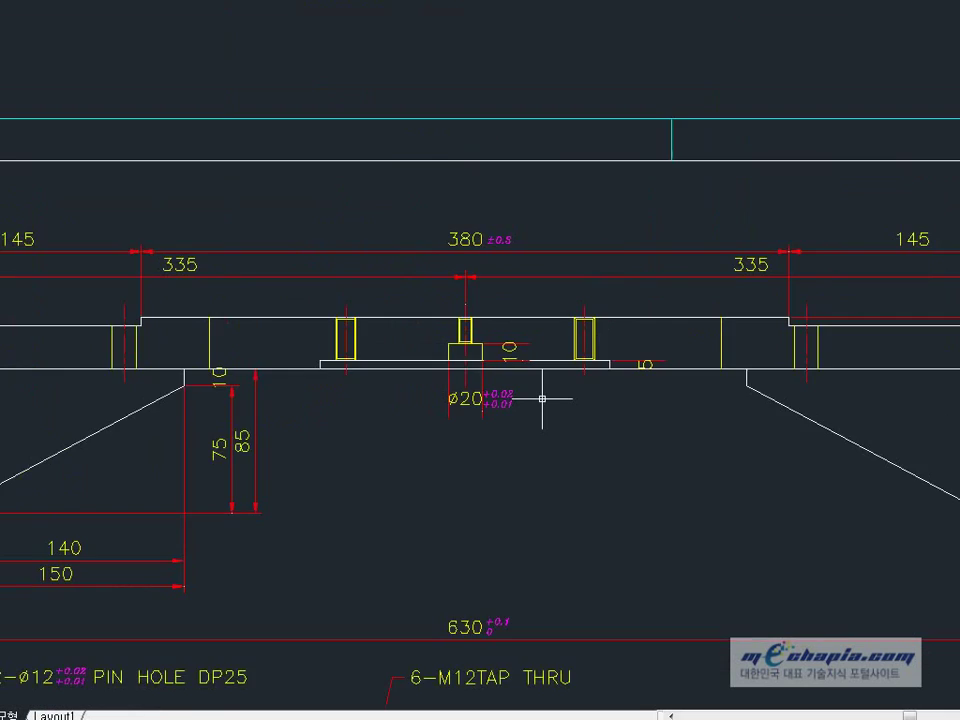
scroll(542, 396, "down", 2)
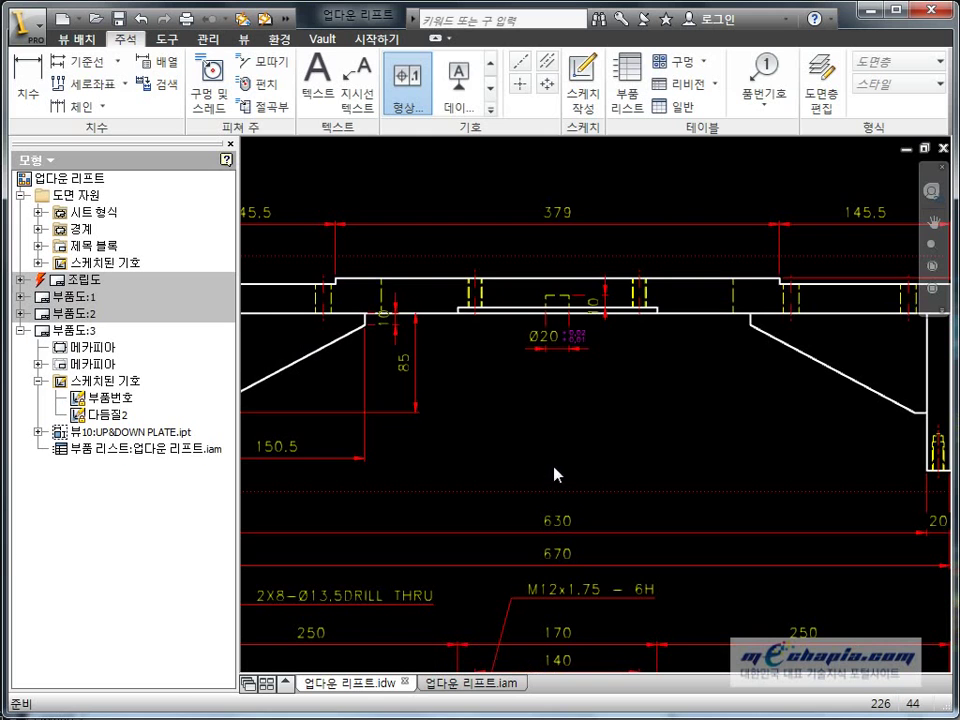
scroll(553, 471, "down", 3)
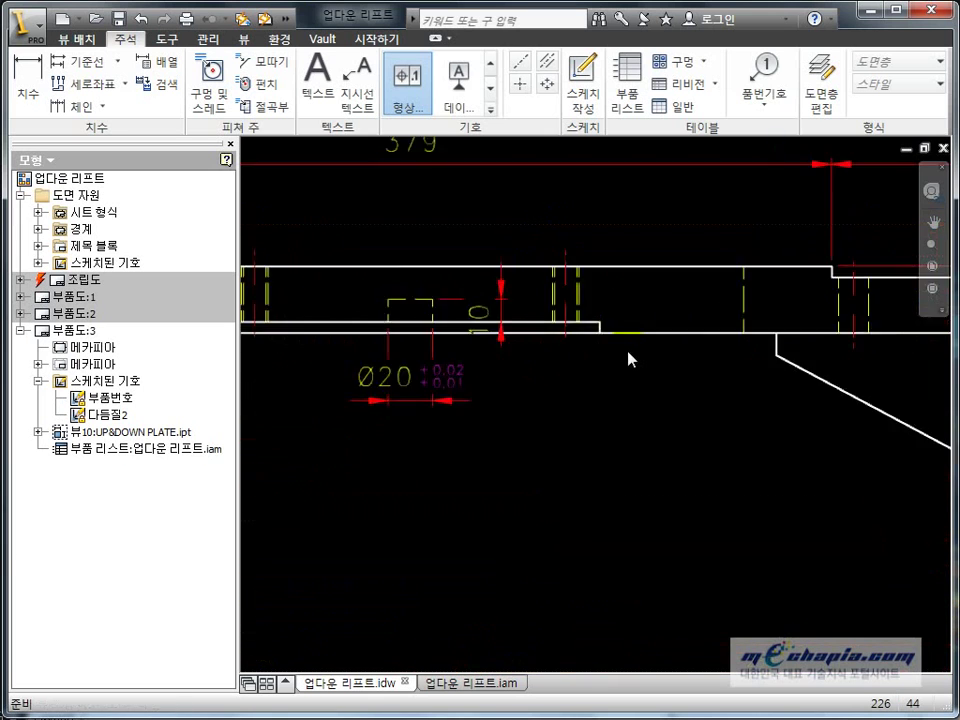
scroll(630, 358, "down", 3)
Add a vertical 5 dimension to the plate's step and position it beside the step
left_click(561, 317)
left_click(568, 299)
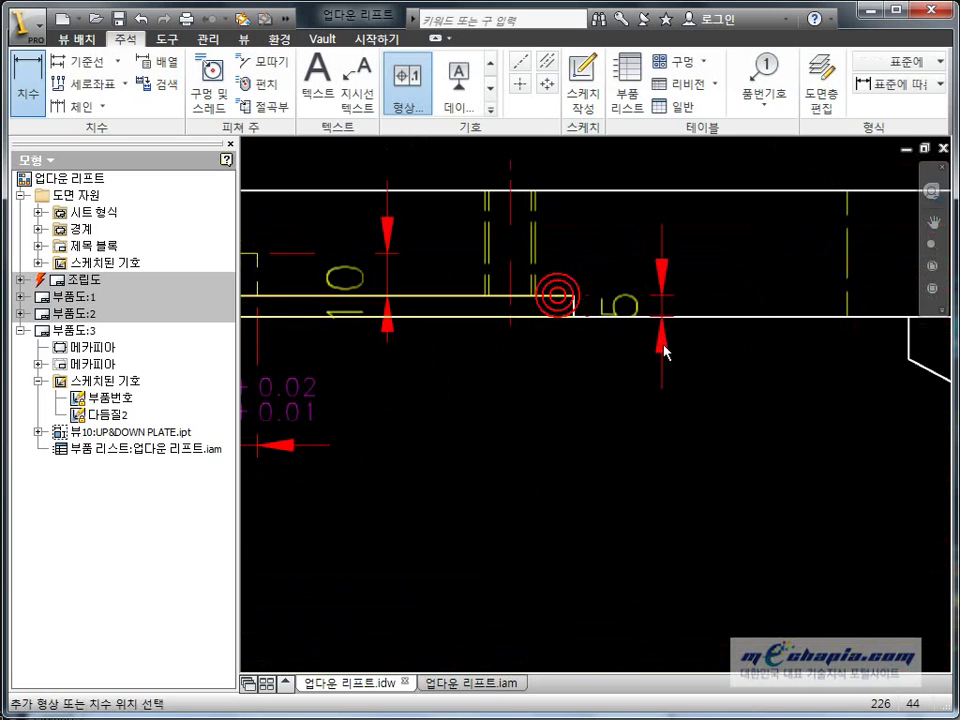
left_click(695, 352)
key("Escape")
left_click_drag(670, 313, 662, 412)
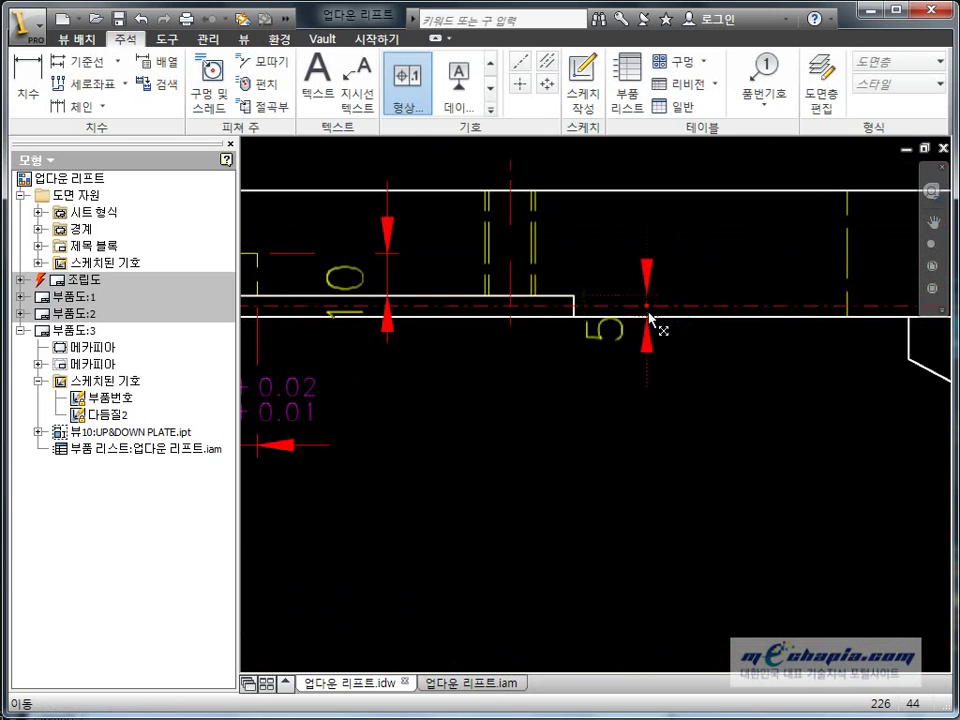
scroll(670, 408, "down", 3)
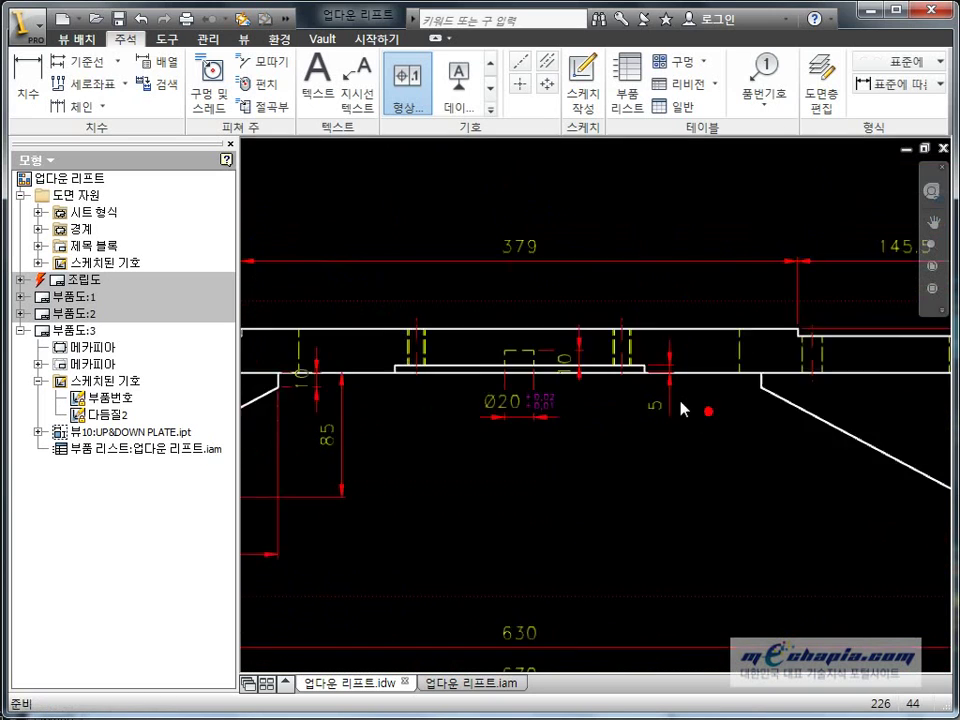
scroll(681, 405, "down", 3)
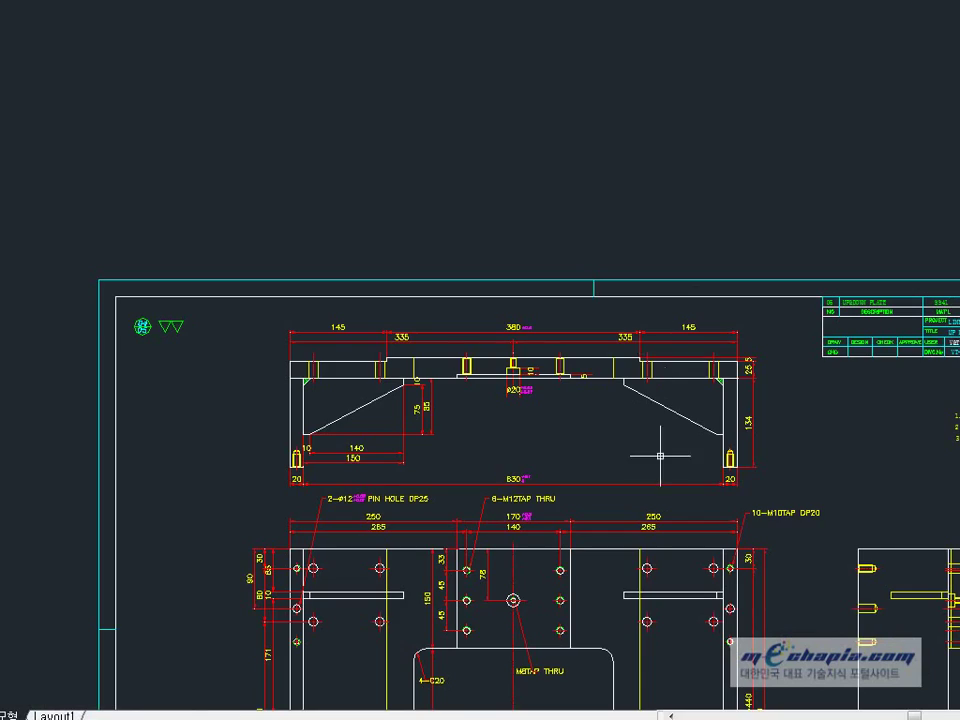
Compare against the AutoCAD reference plate's top view, then return to the Inventor drawing
middle_click_drag(660, 455, 663, 368)
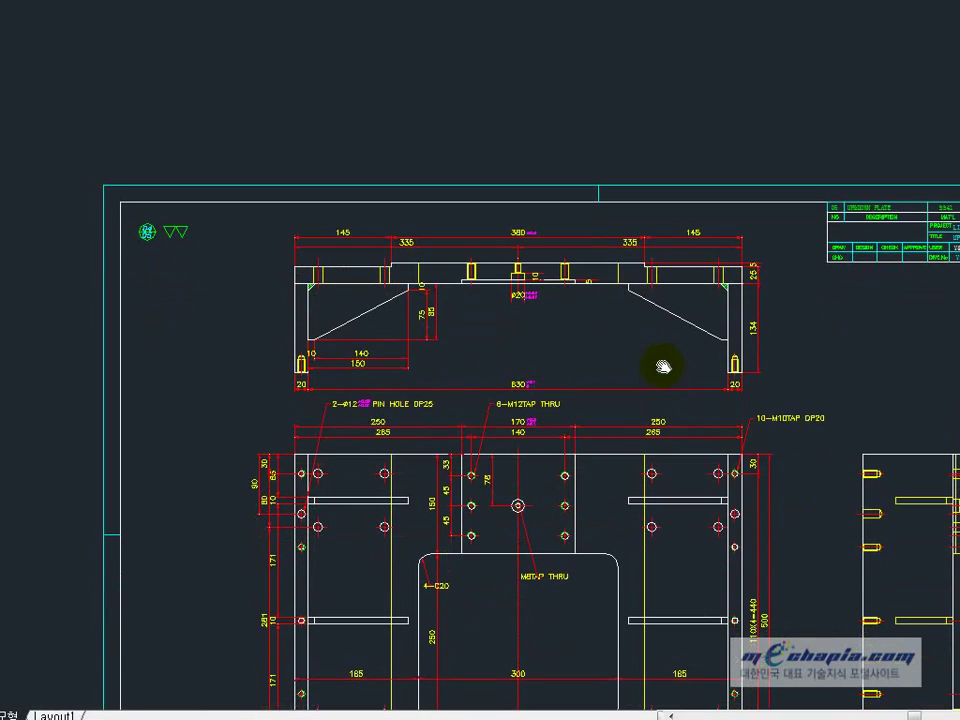
key("alt+Tab")
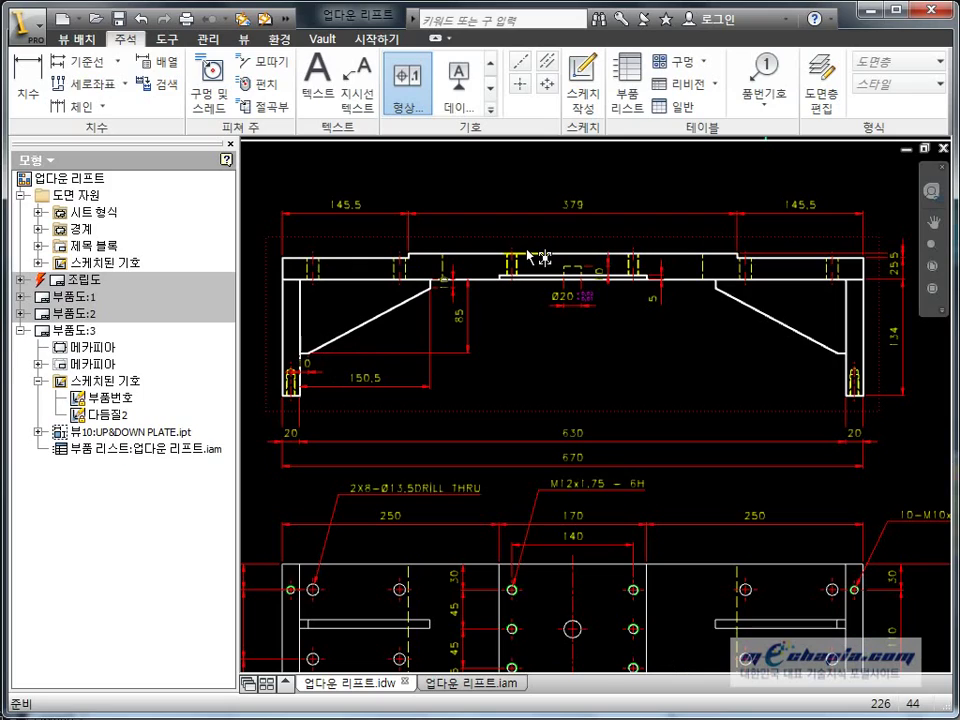
key("alt+Tab")
middle_click_drag(641, 520, 621, 214)
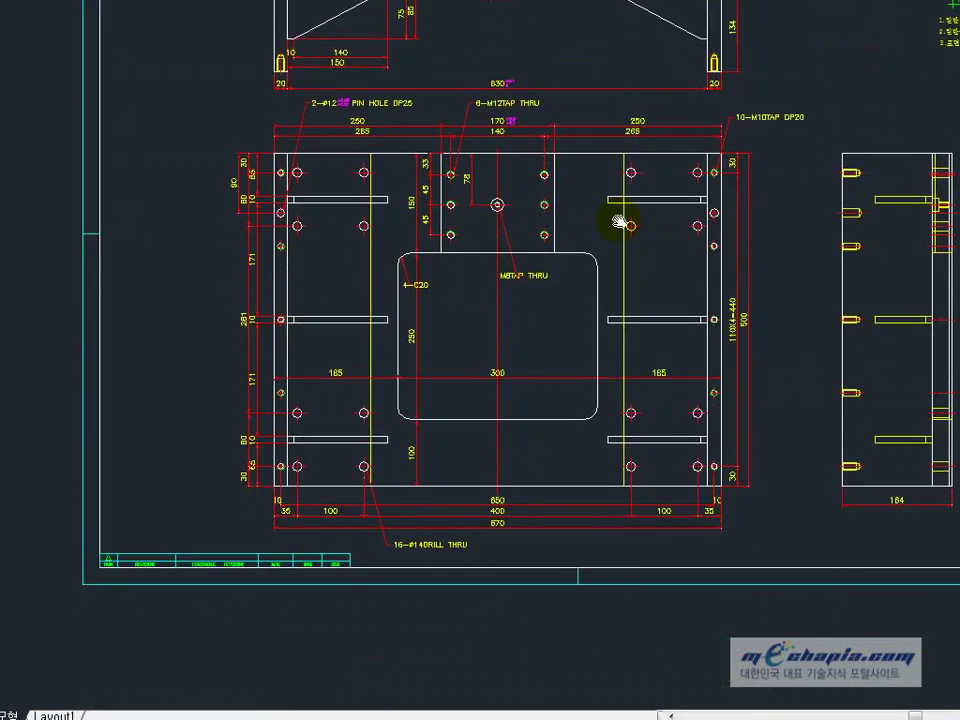
scroll(596, 506, "down", 2)
scroll(506, 279, "down", 4)
scroll(790, 500, "up", 1)
scroll(353, 253, "up", 5)
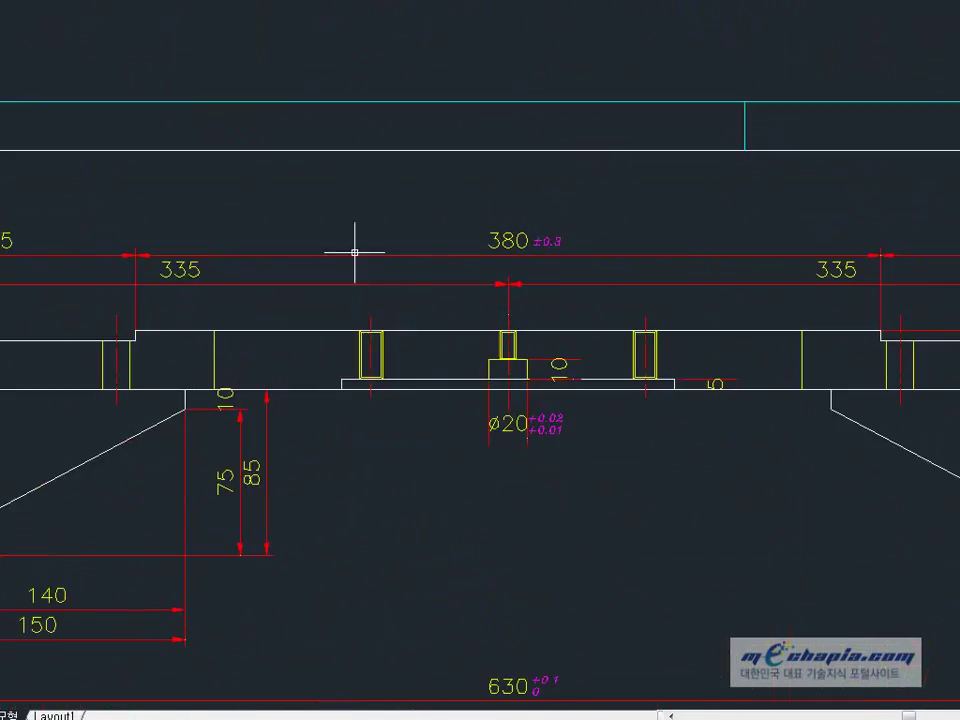
scroll(568, 257, "up", 3)
key("alt+Tab")
scroll(573, 208, "up", 5)
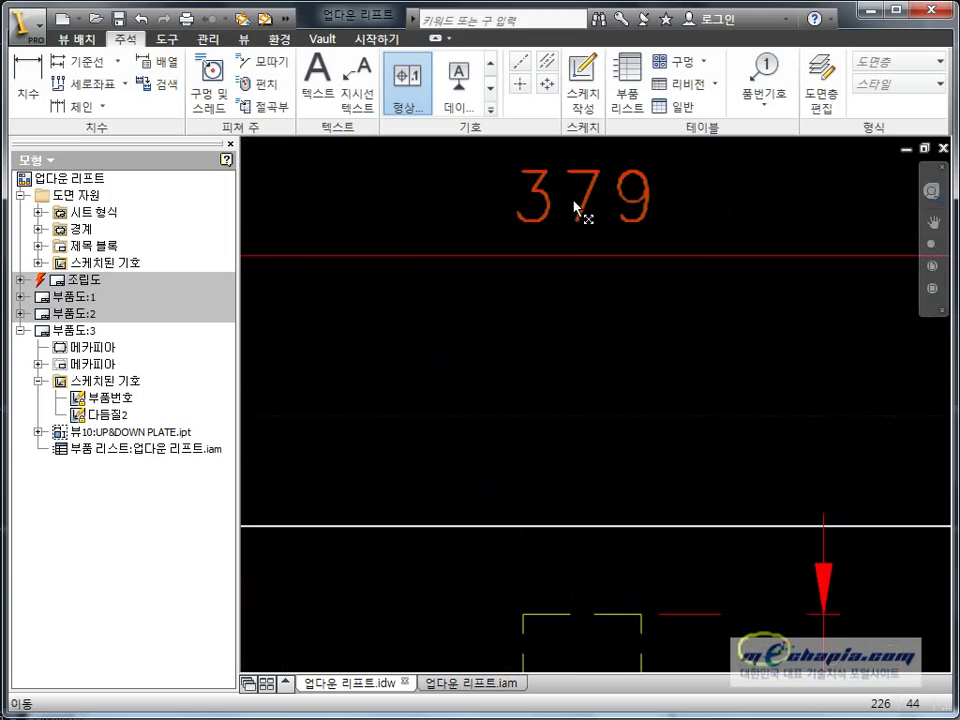
Give the 379 dimension a Symmetric ±0.03 tolerance
double_click(579, 208)
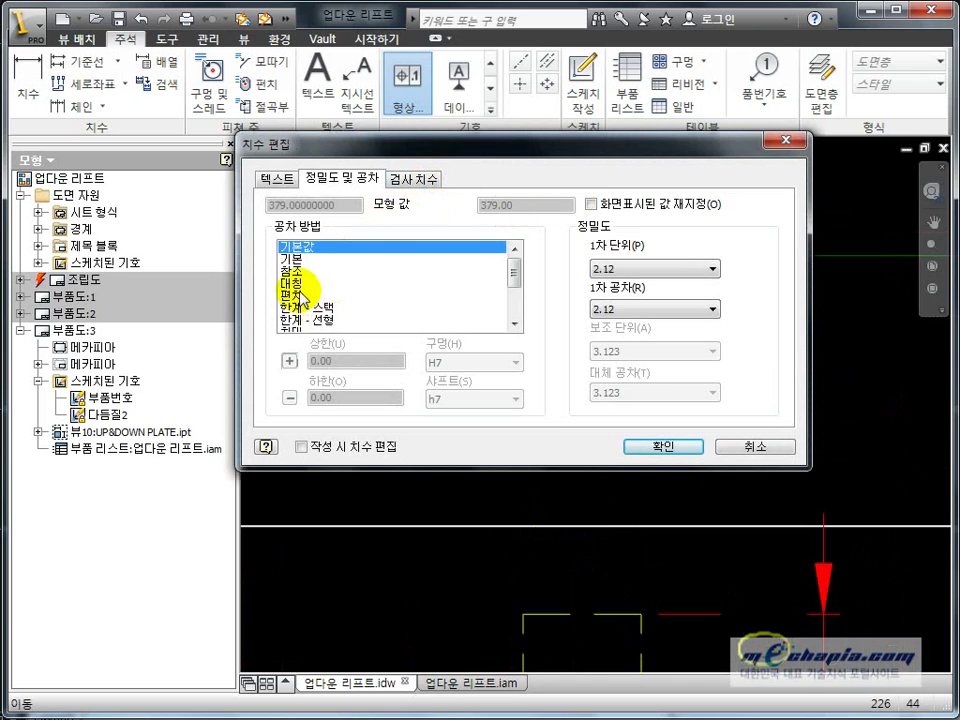
left_click(305, 283)
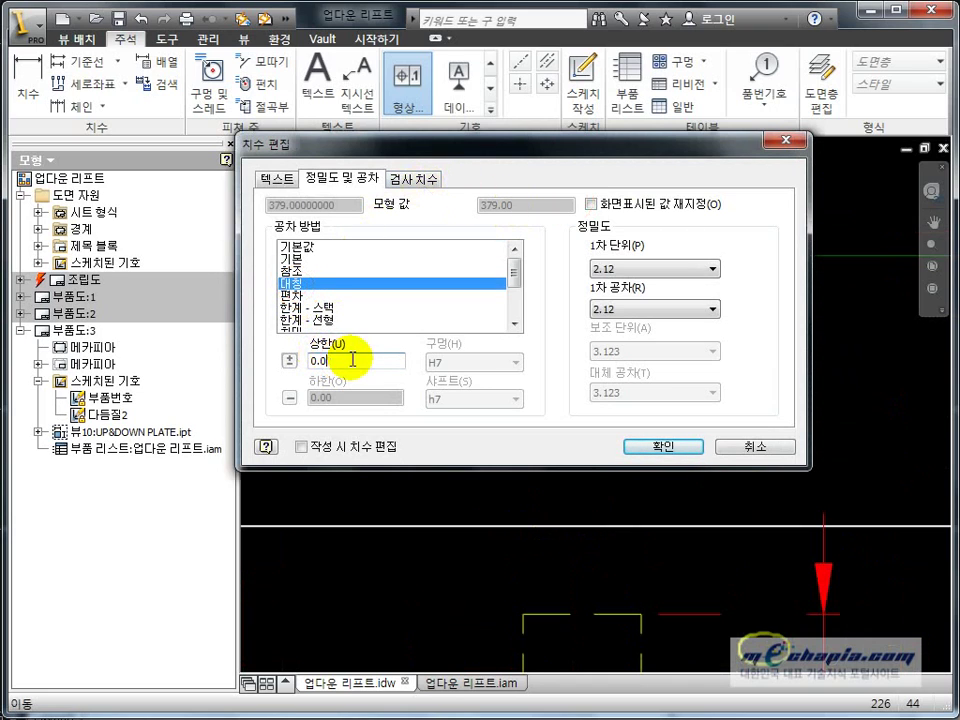
left_click(693, 457)
scroll(555, 452, "down", 3)
scroll(553, 446, "down", 3)
scroll(560, 450, "down", 2)
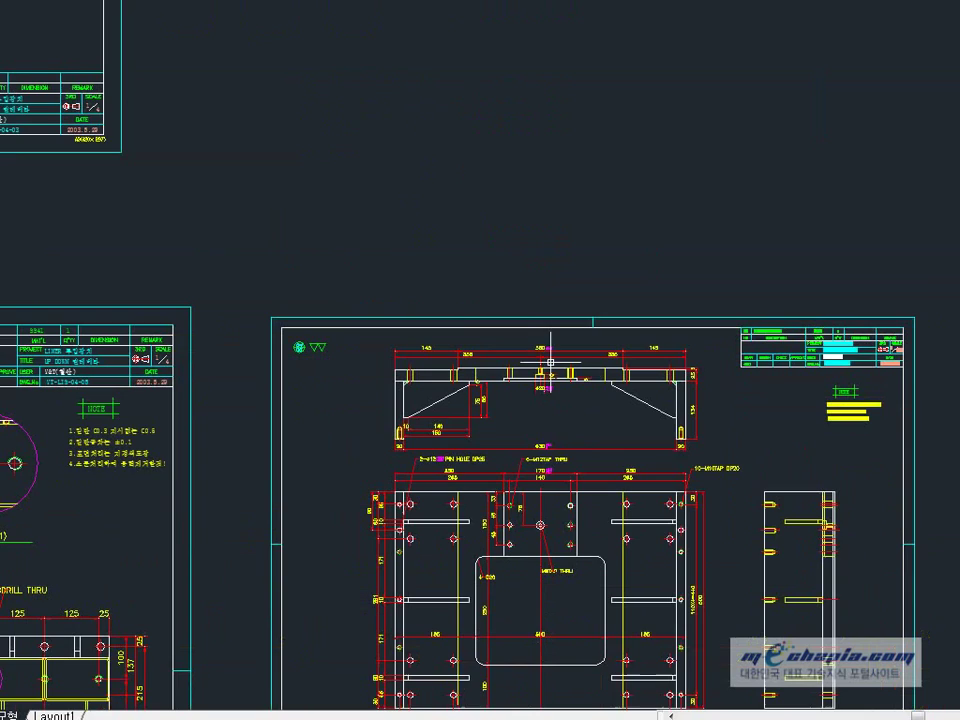
middle_click_drag(551, 362, 567, 328)
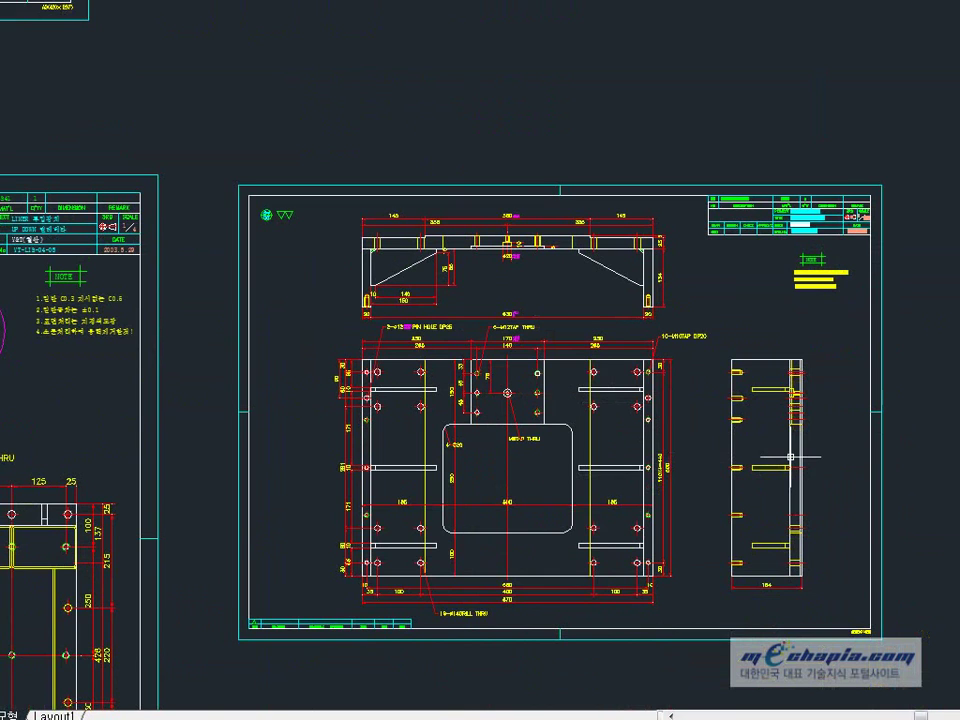
scroll(671, 354, "up", 2)
scroll(680, 368, "up", 2)
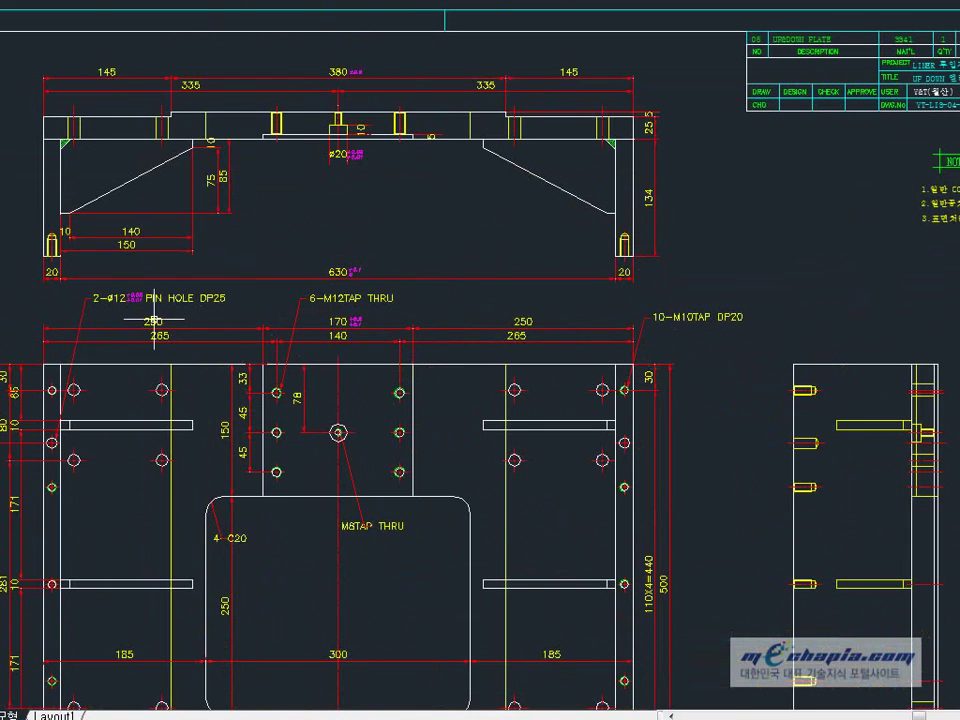
middle_click_drag(90, 385, 143, 385)
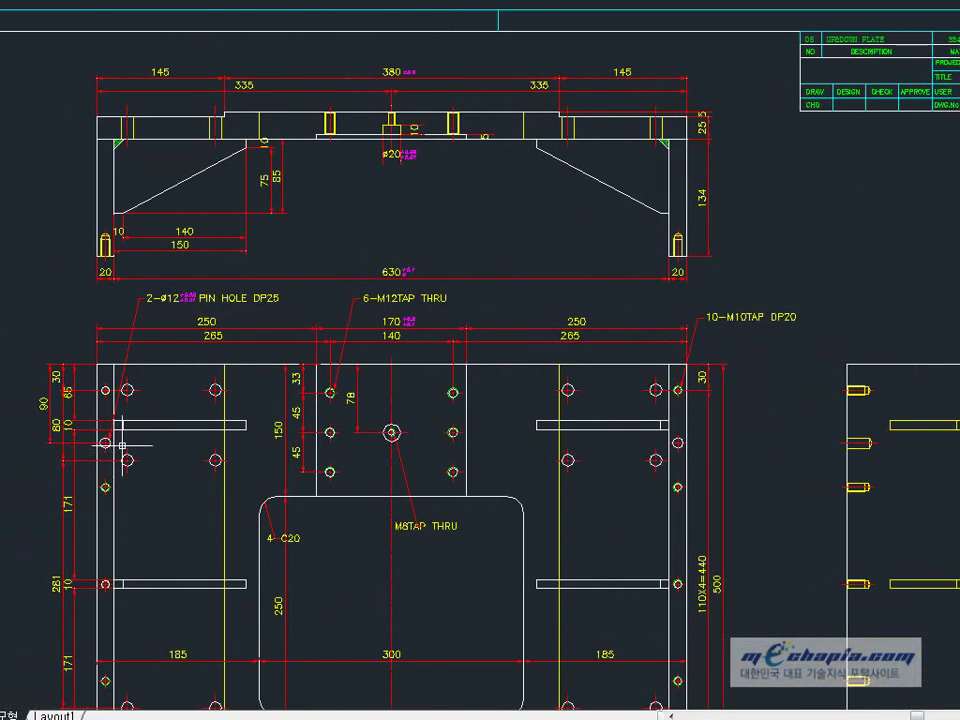
scroll(300, 364, "up", 2)
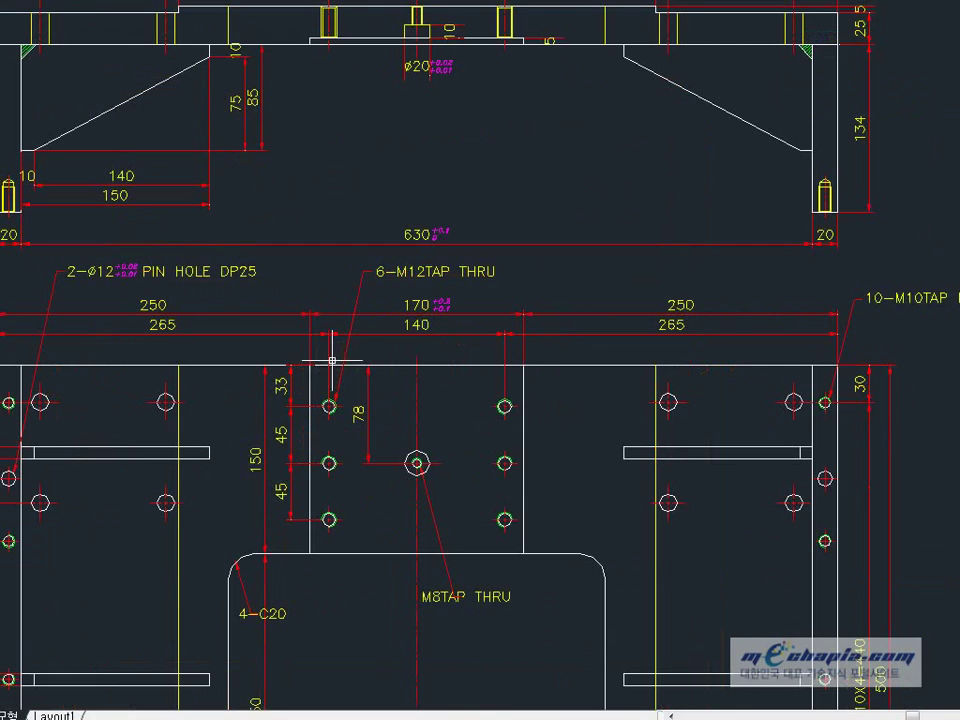
scroll(385, 345, "up", 3)
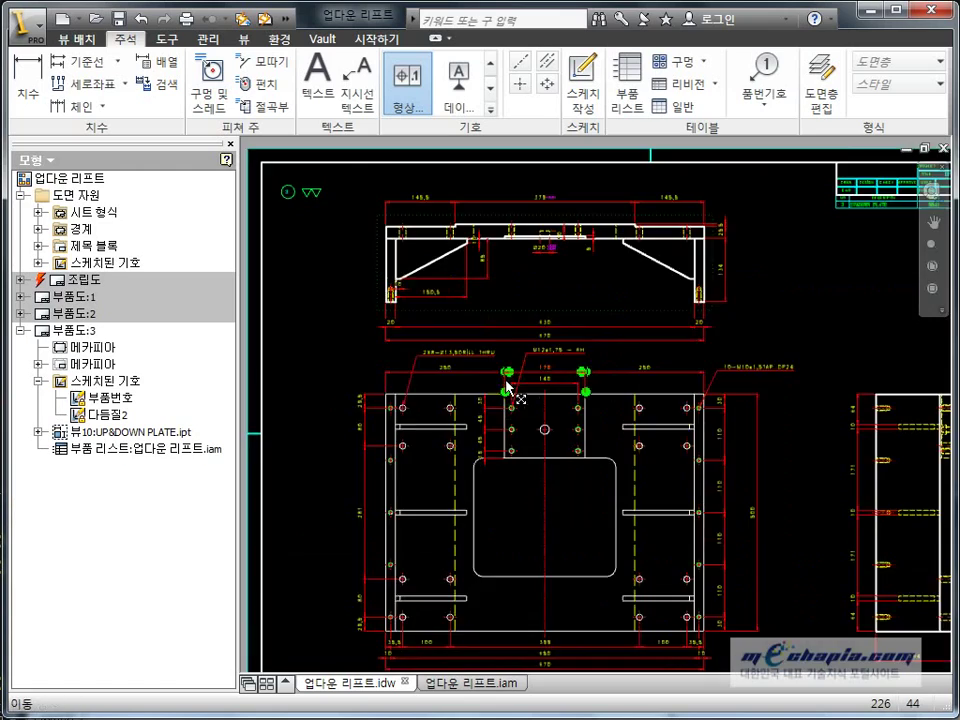
Set 170 to a Deviation tolerance, upper 0.2, lower 0.1, with one-decimal tolerance precision
double_click(632, 340)
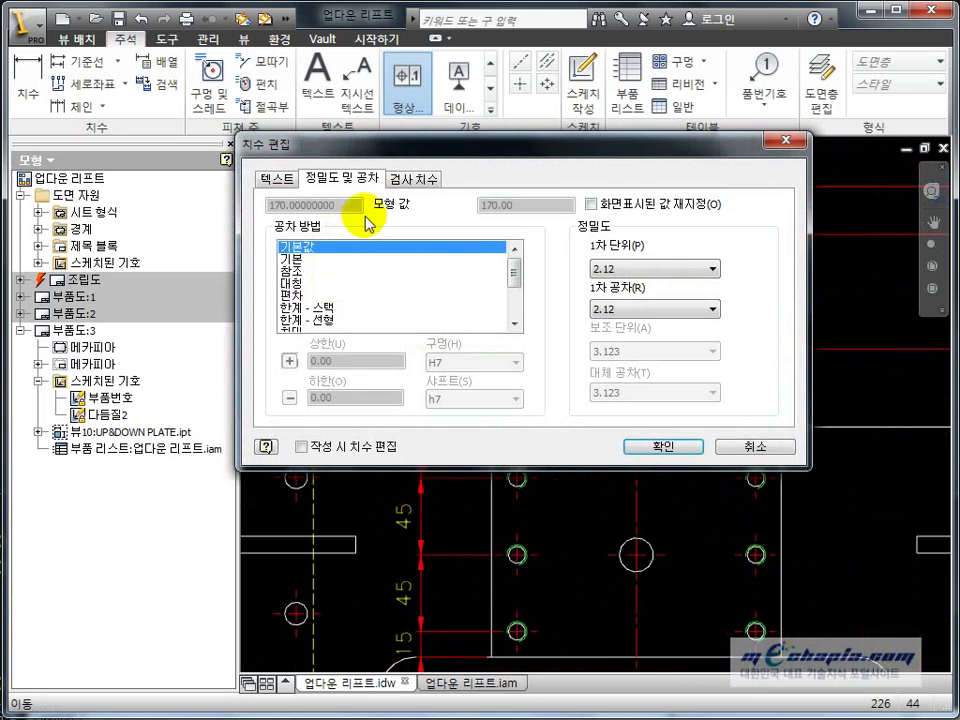
left_click(295, 296)
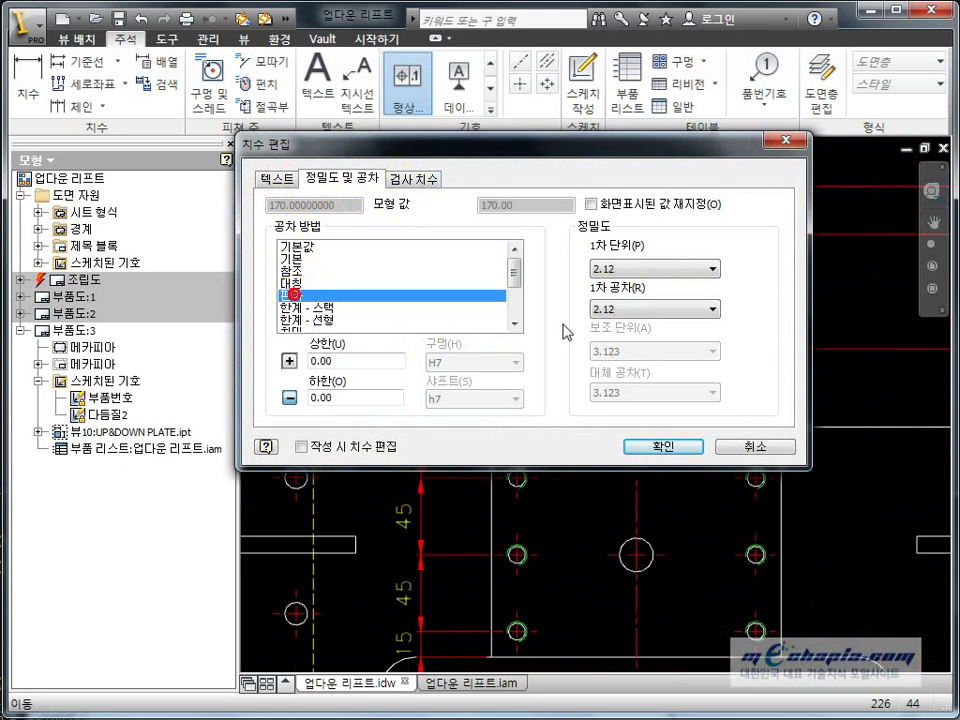
left_click(652, 309)
left_click(632, 340)
type("0.2")
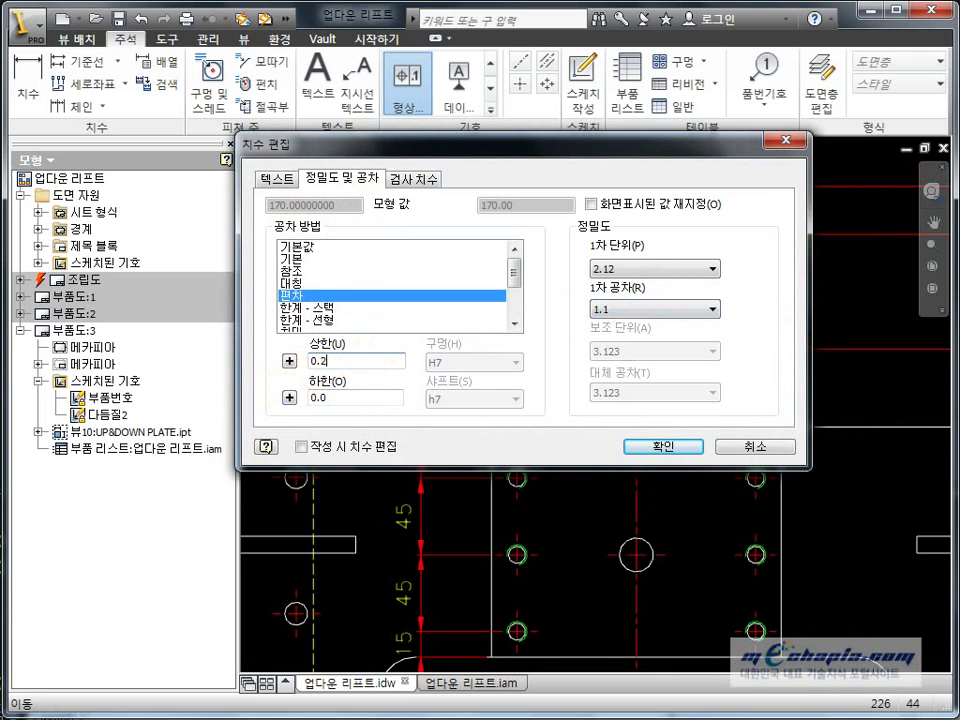
double_click(364, 392)
type("0.1")
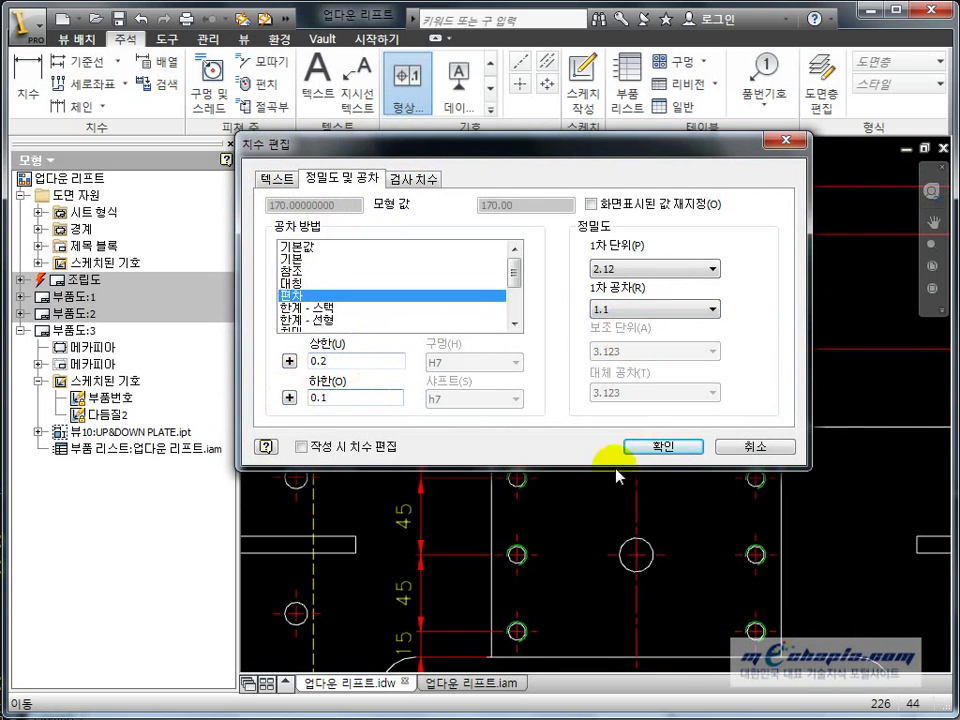
left_click(643, 445)
scroll(593, 523, "down", 2)
scroll(567, 500, "down", 2)
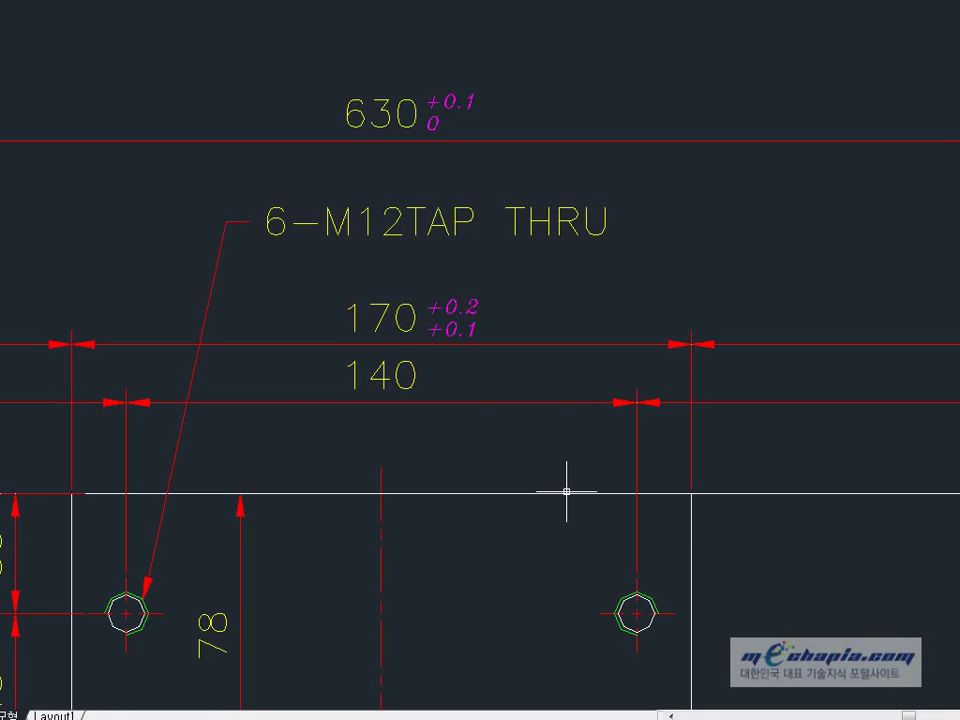
scroll(566, 491, "down", 5)
scroll(561, 503, "up", 2)
scroll(517, 456, "up", 2)
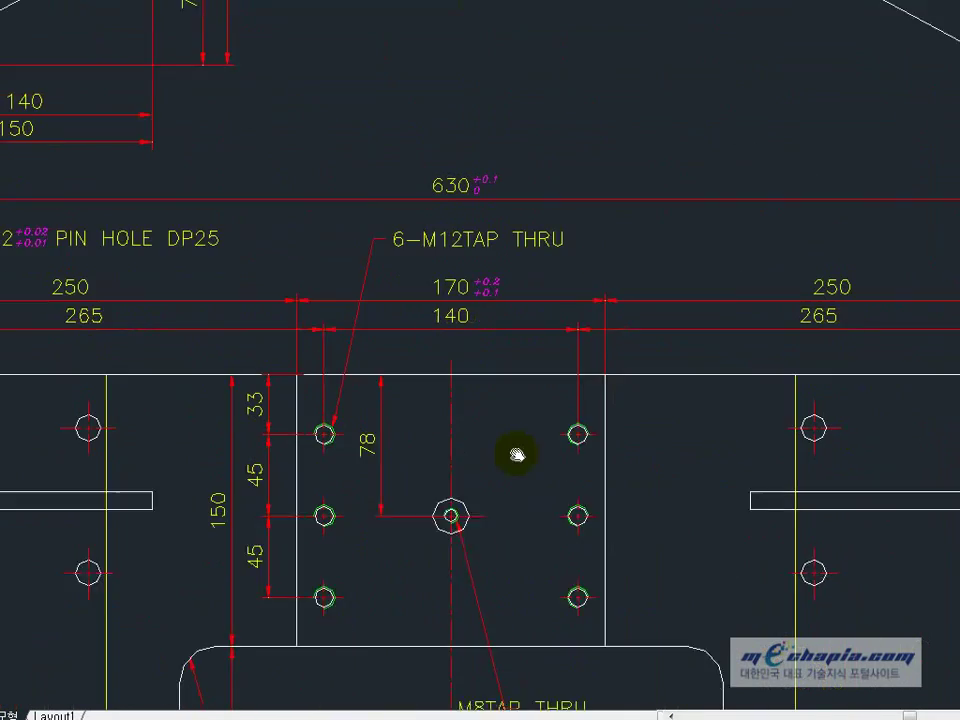
middle_click_drag(517, 456, 507, 385)
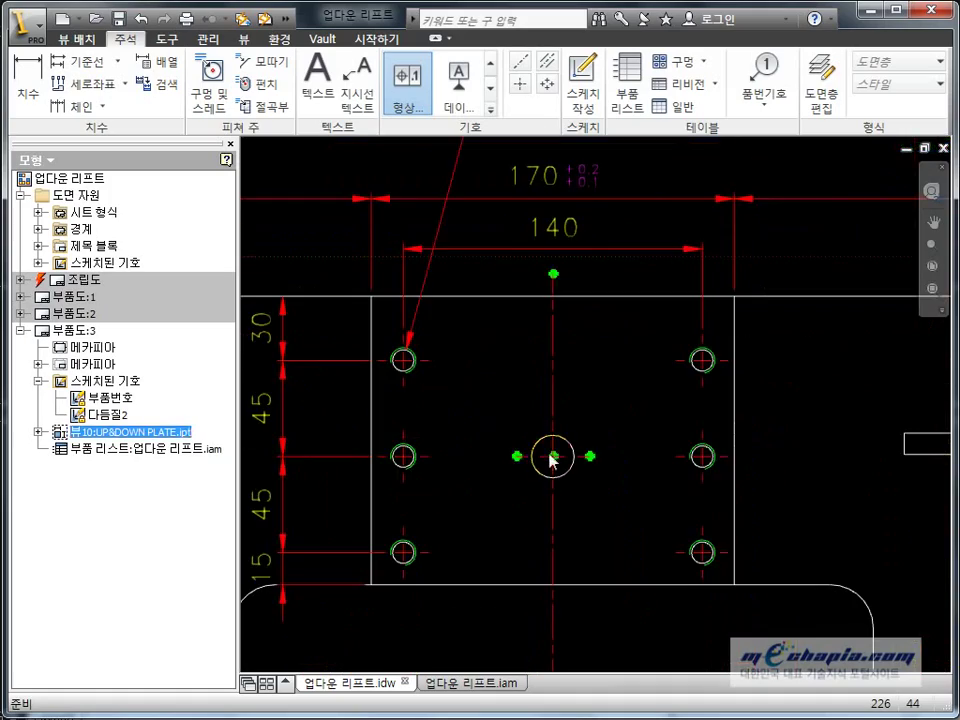
left_click(539, 469)
left_click(519, 297)
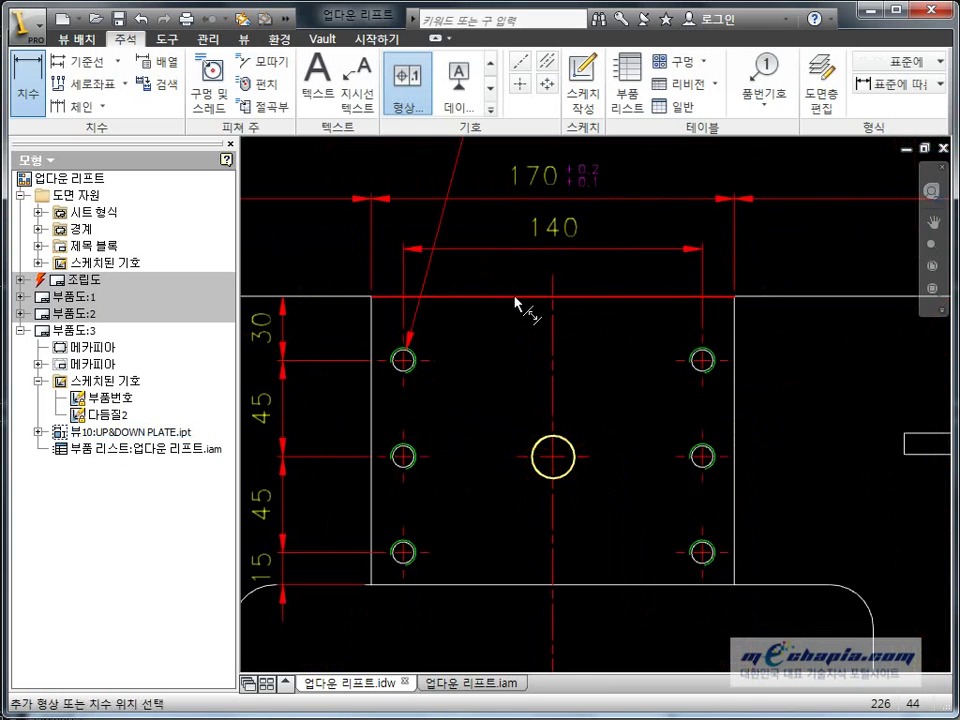
left_click(470, 370)
scroll(600, 450, "down", 3)
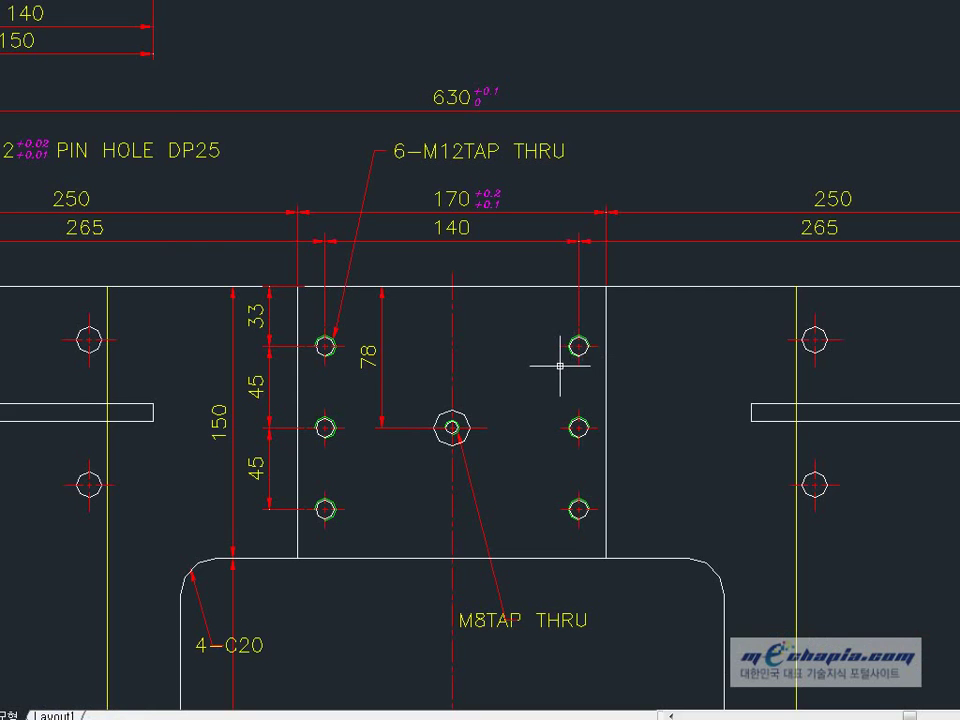
key("alt+Tab")
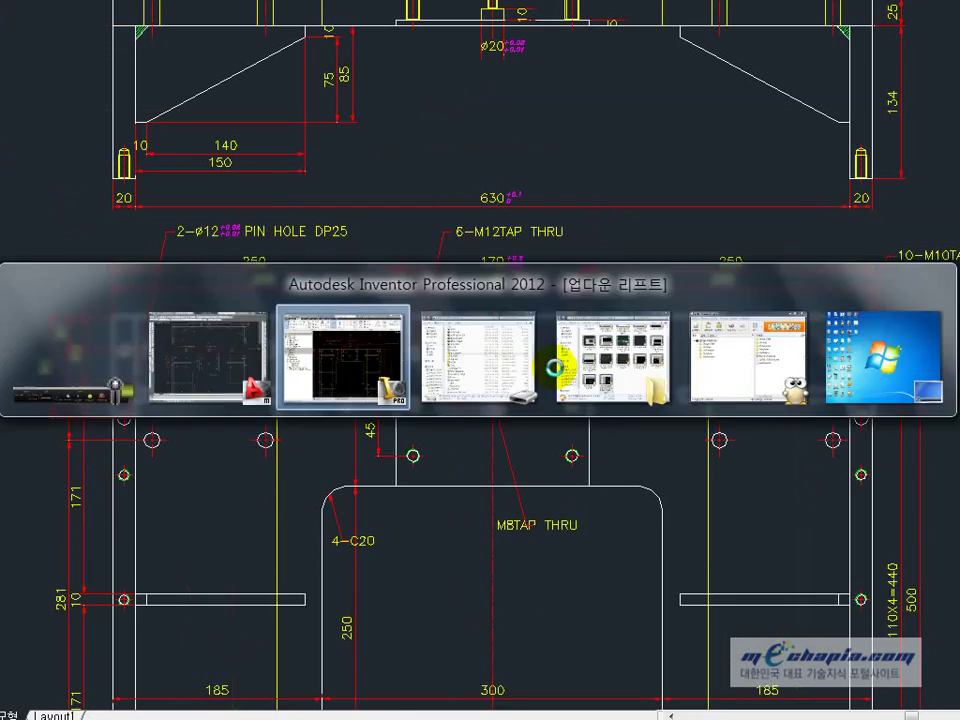
scroll(558, 345, "up", 3)
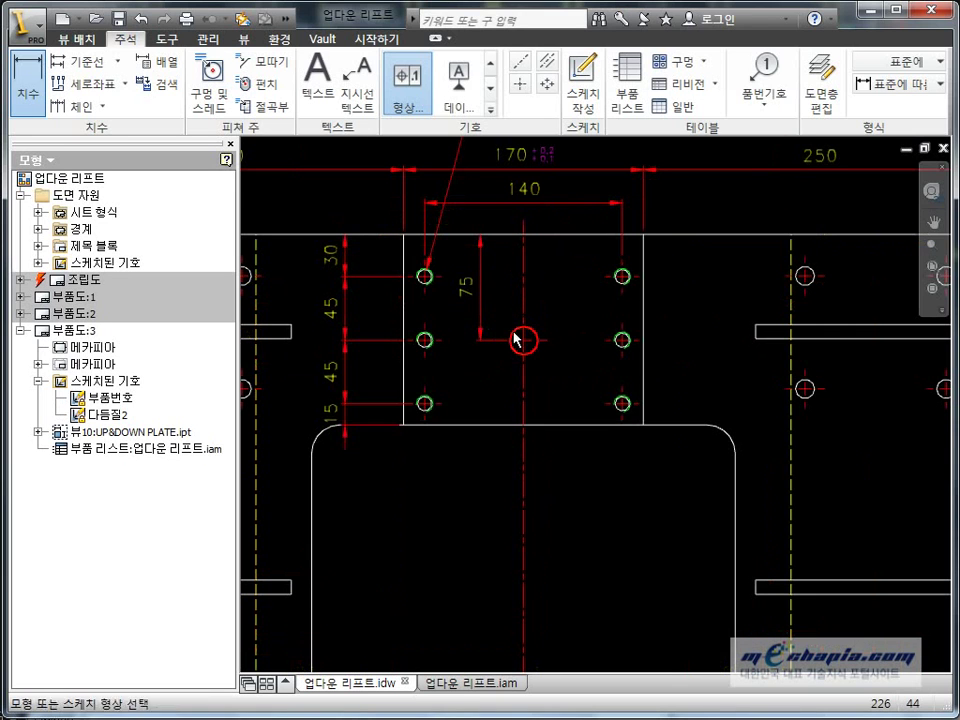
key("Escape")
left_click(488, 308)
left_click(518, 337)
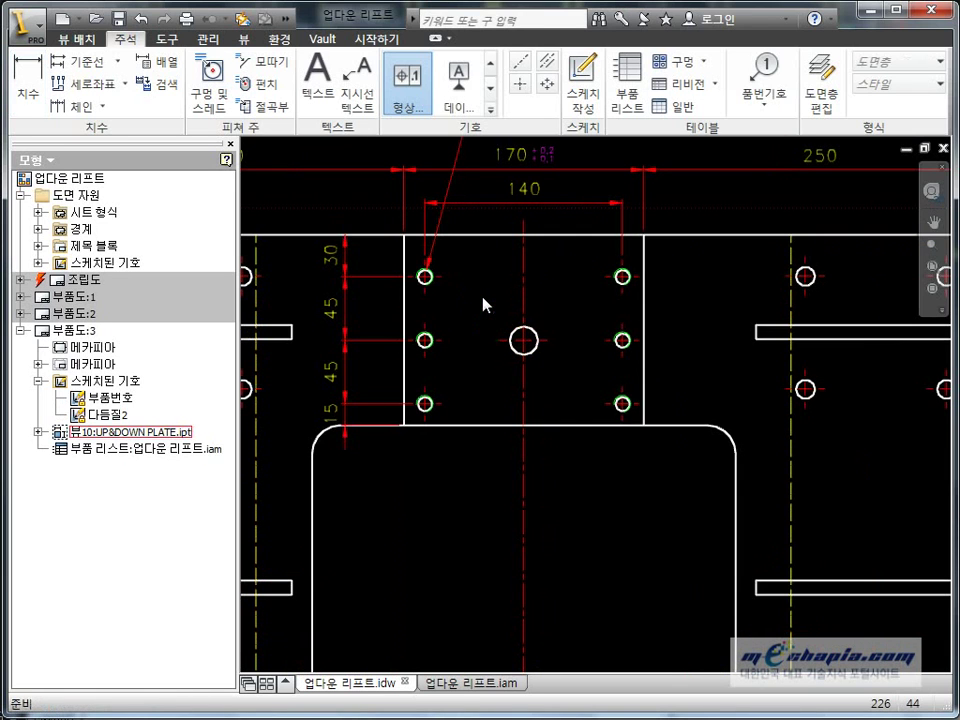
Preview the plate's model dimensions with Retrieve Dimensions by Part, then cancel without keeping any
right_click(518, 337)
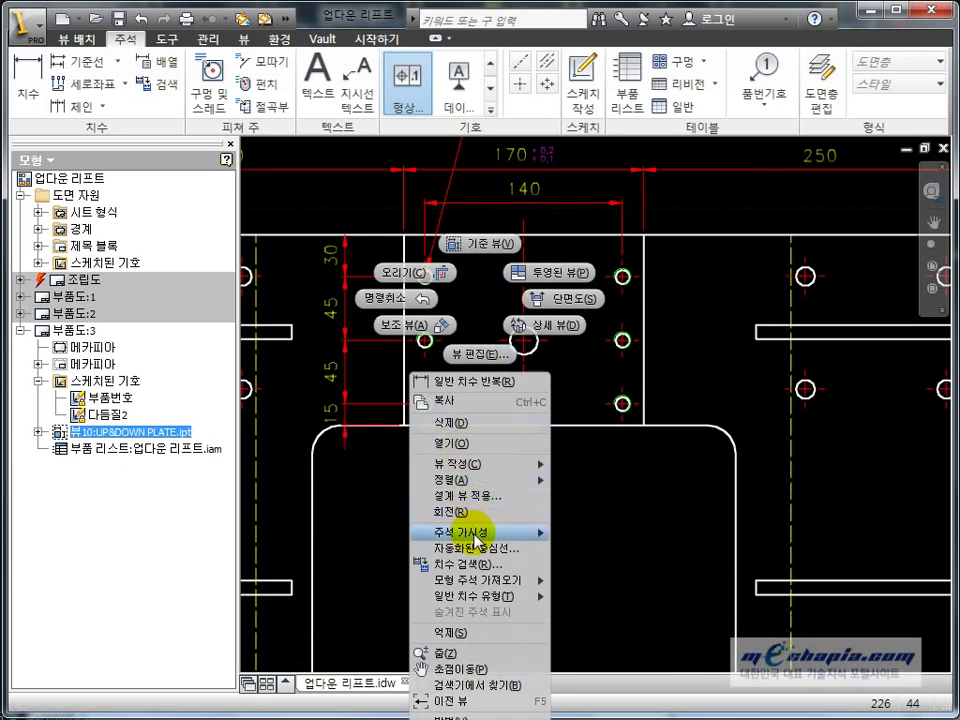
left_click(452, 564)
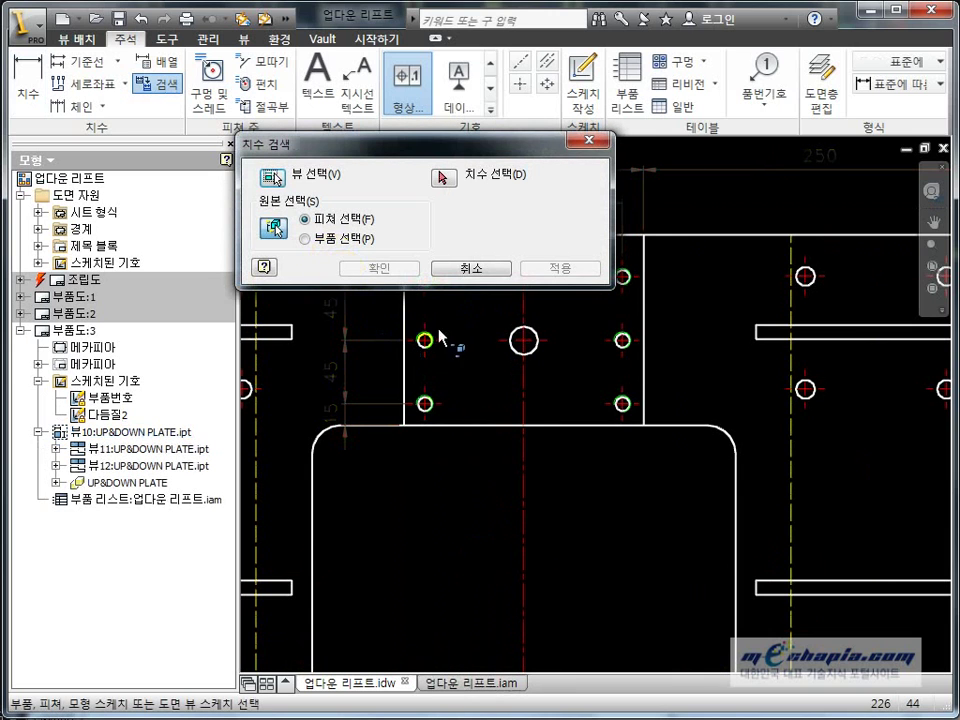
middle_click_drag(527, 362, 559, 473)
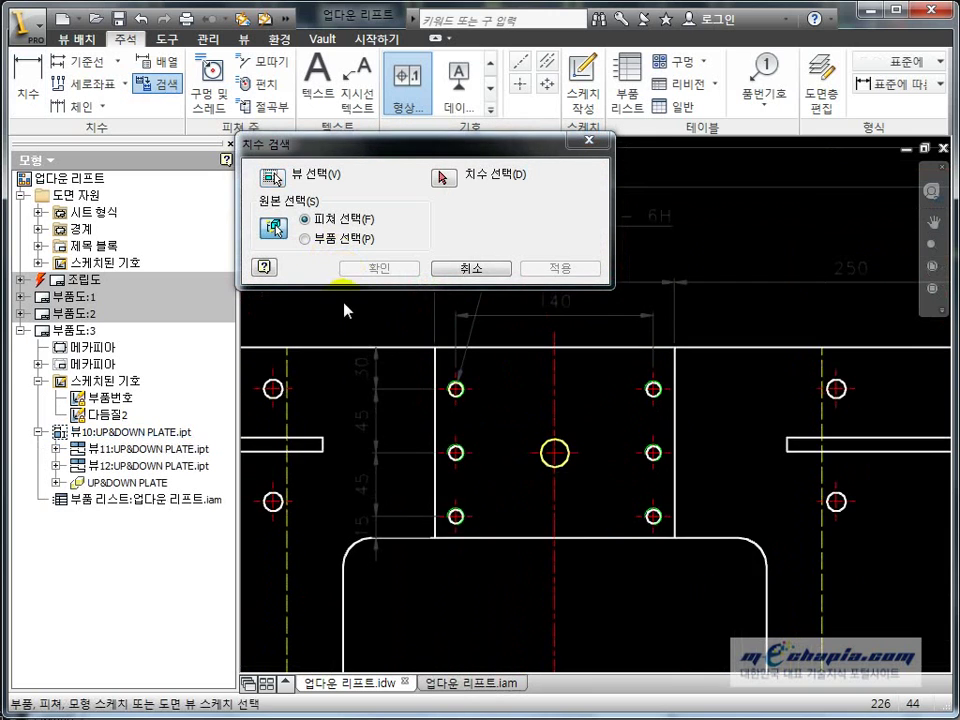
left_click(311, 240)
left_click(311, 240)
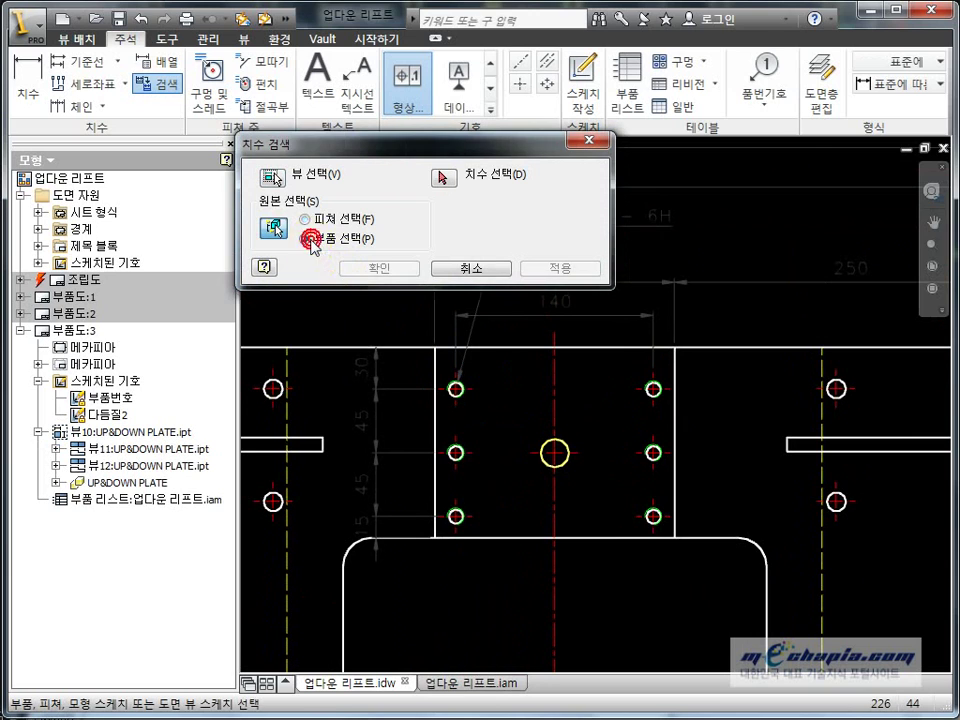
left_click(583, 348)
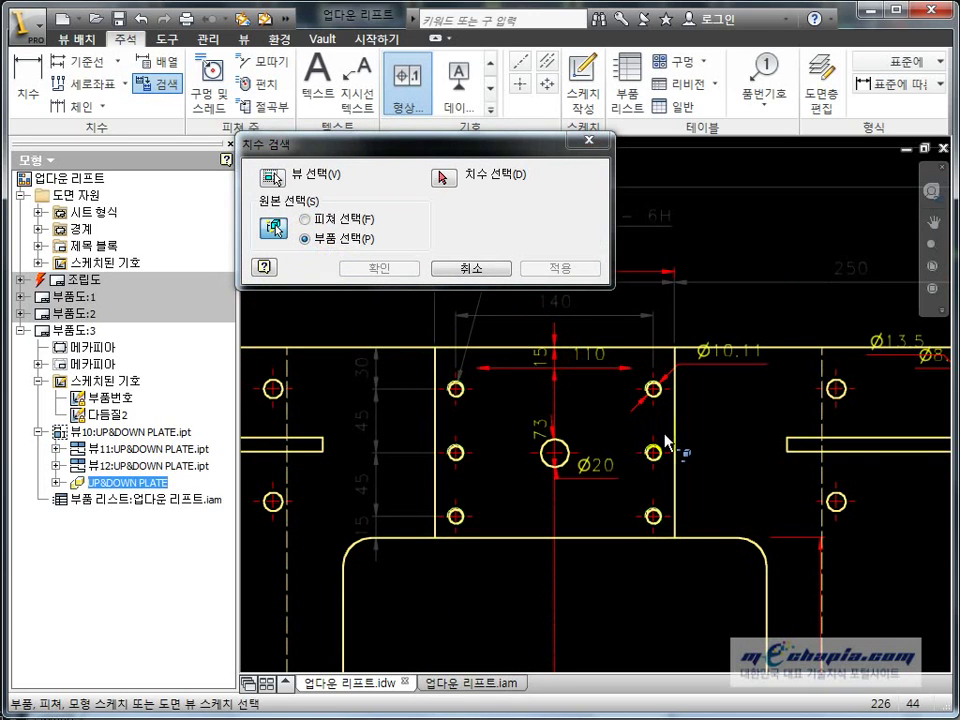
scroll(665, 440, "down", 3)
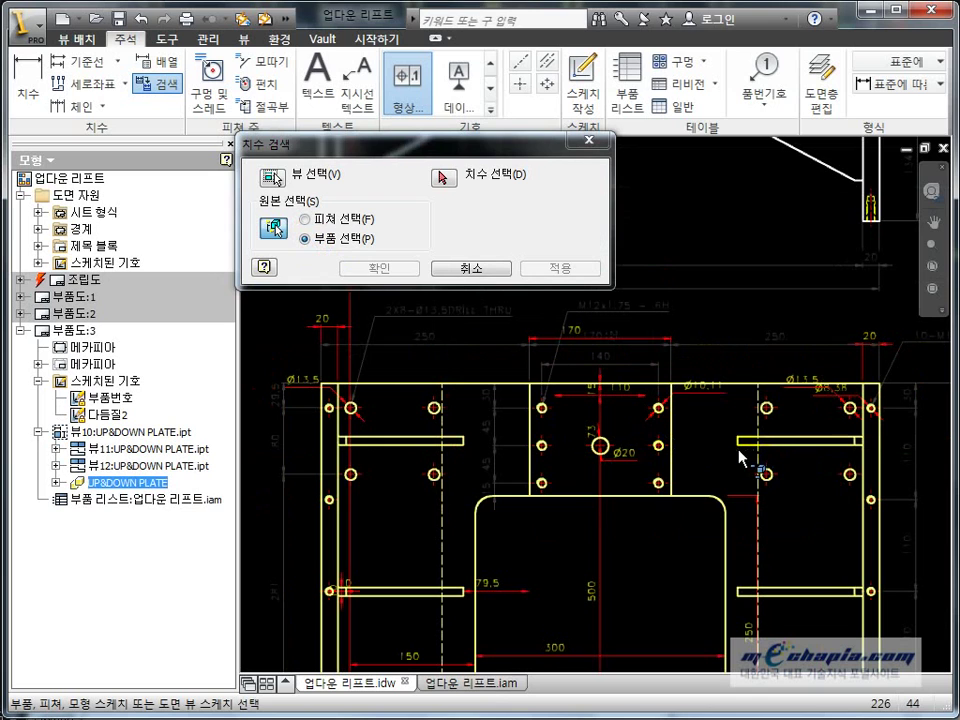
scroll(713, 441, "down", 3)
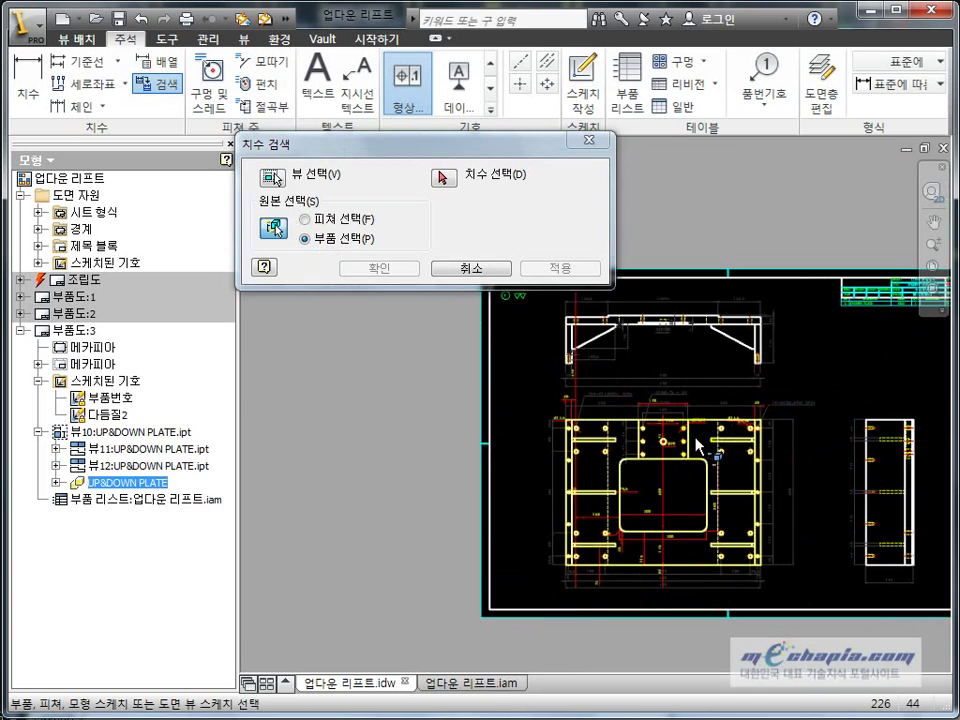
key("Escape")
scroll(669, 446, "up", 5)
Add a vertical 75 dimension from the plate's top edge to the central hole
key("d")
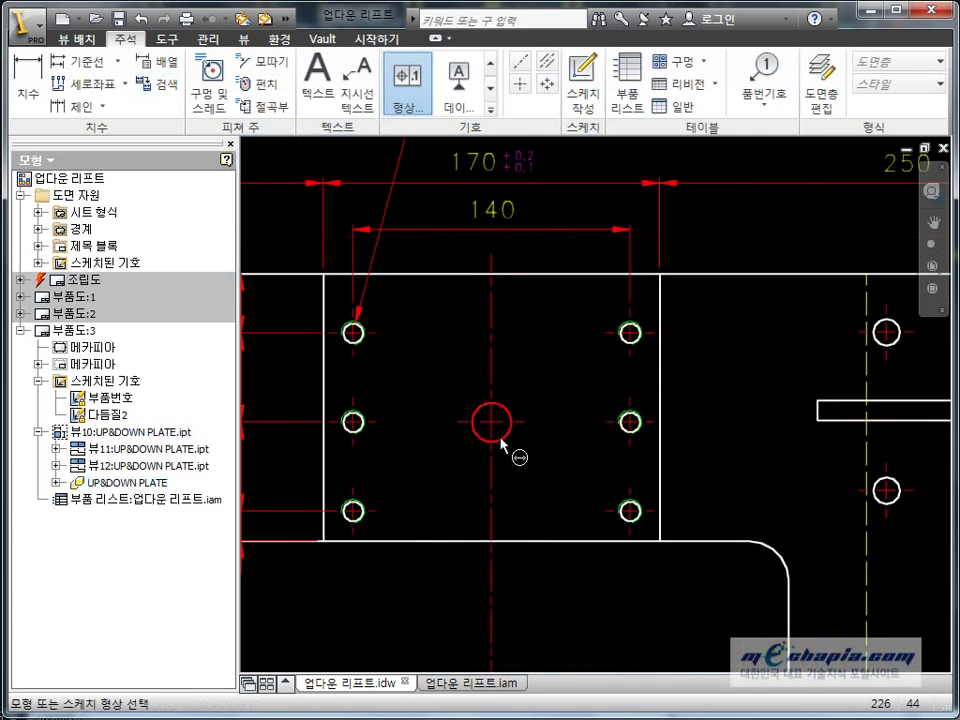
left_click(498, 432)
left_click(498, 432)
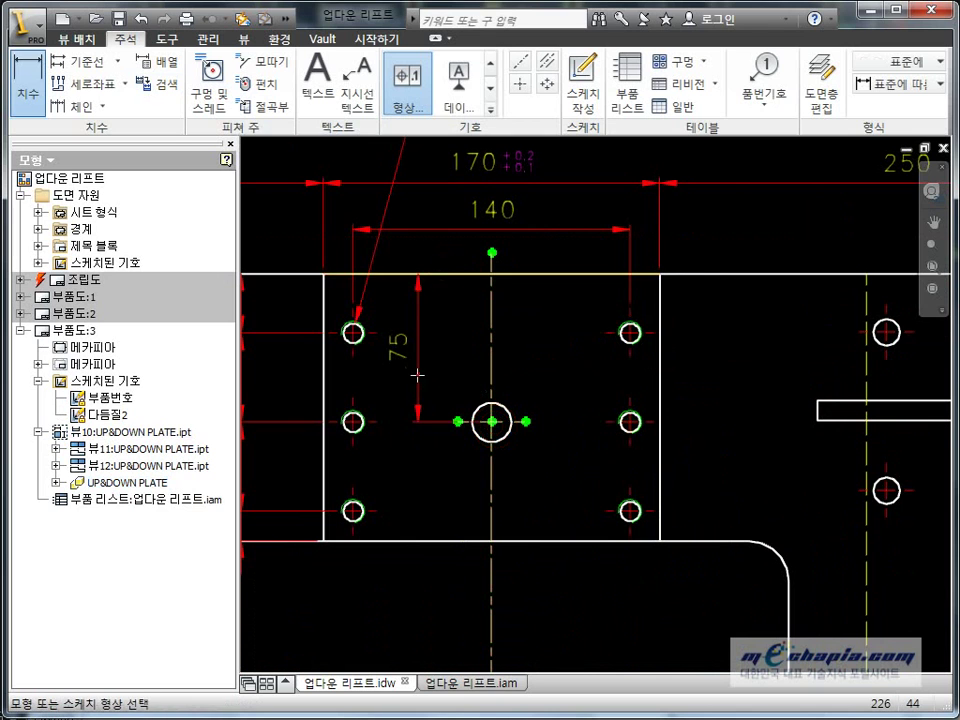
scroll(566, 432, "down", 5)
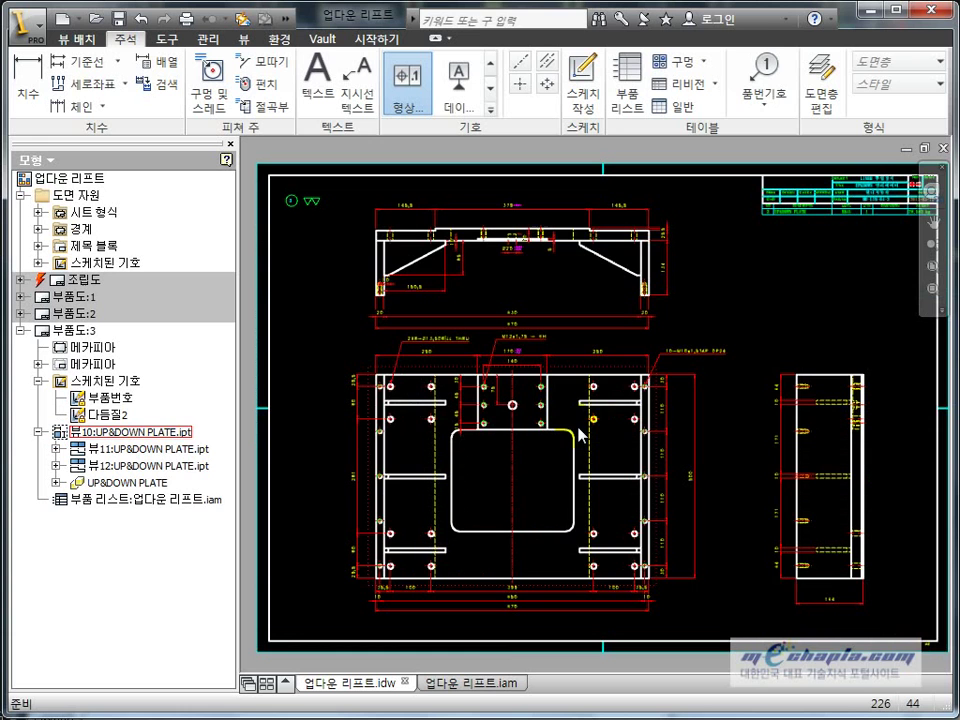
scroll(579, 429, "up", 5)
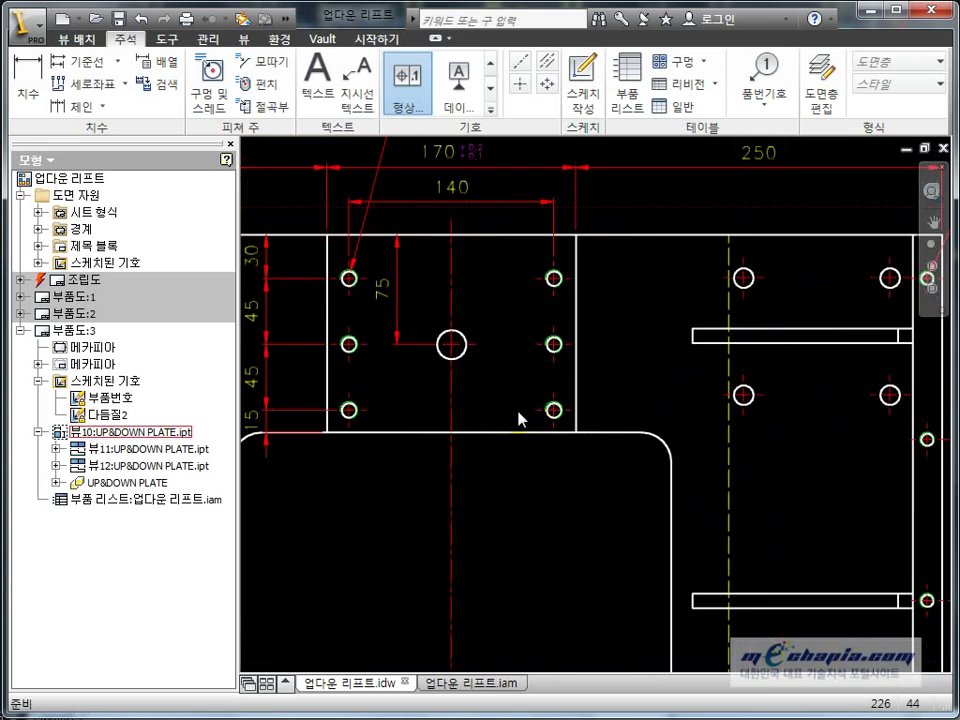
scroll(432, 368, "down", 1)
Check the new 75 dimension against the AutoCAD reference drawing
key("alt+Tab")
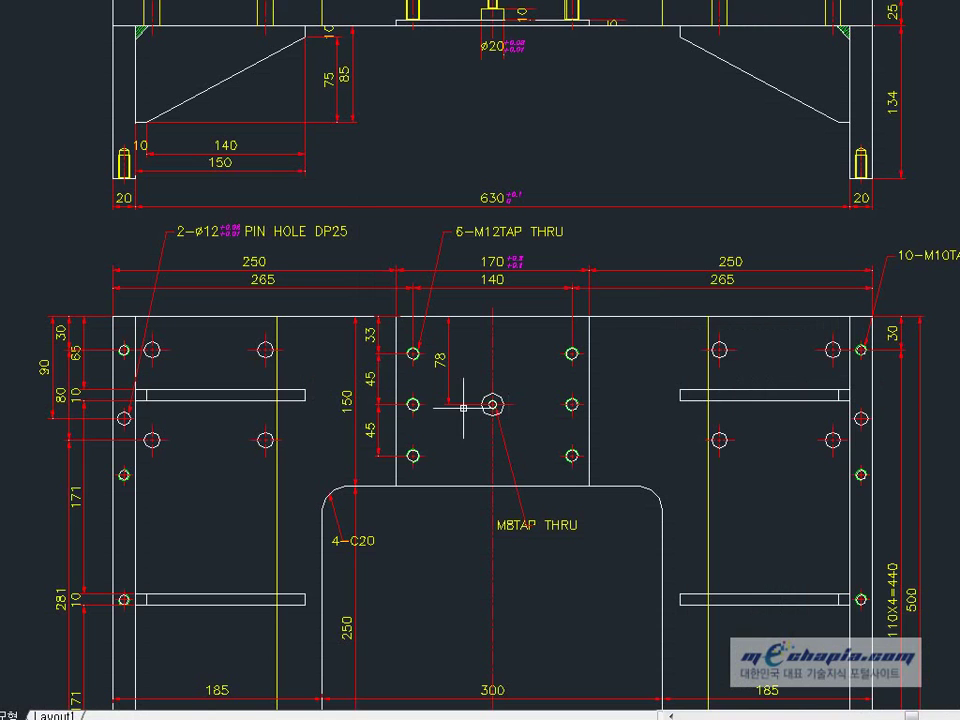
key("alt+Tab")
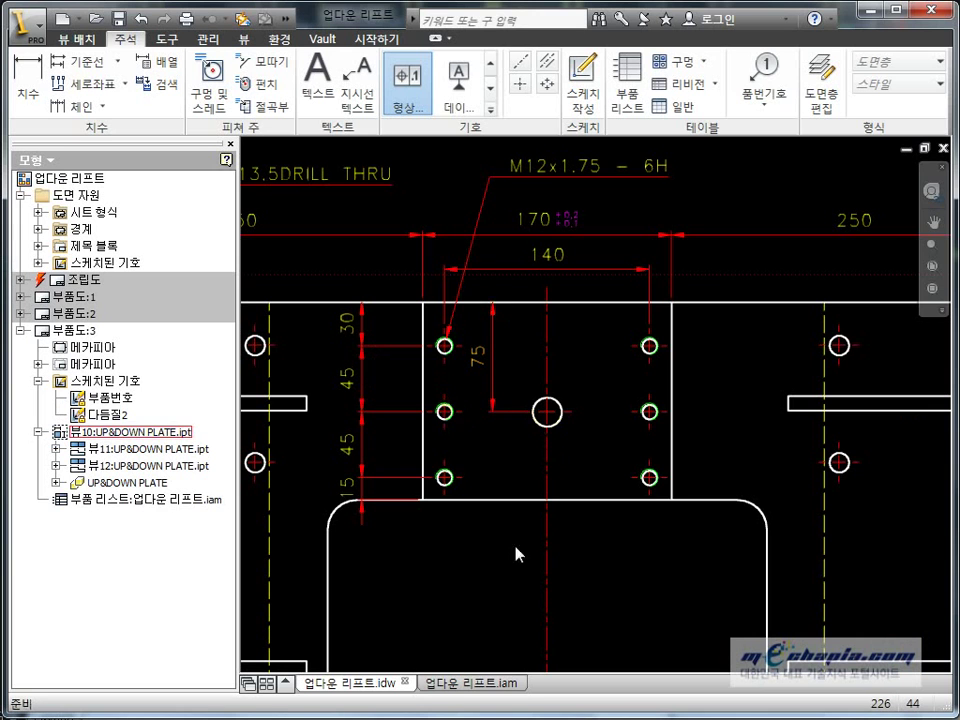
scroll(525, 500, "down", 3)
scroll(530, 470, "down", 2)
scroll(532, 449, "down", 2)
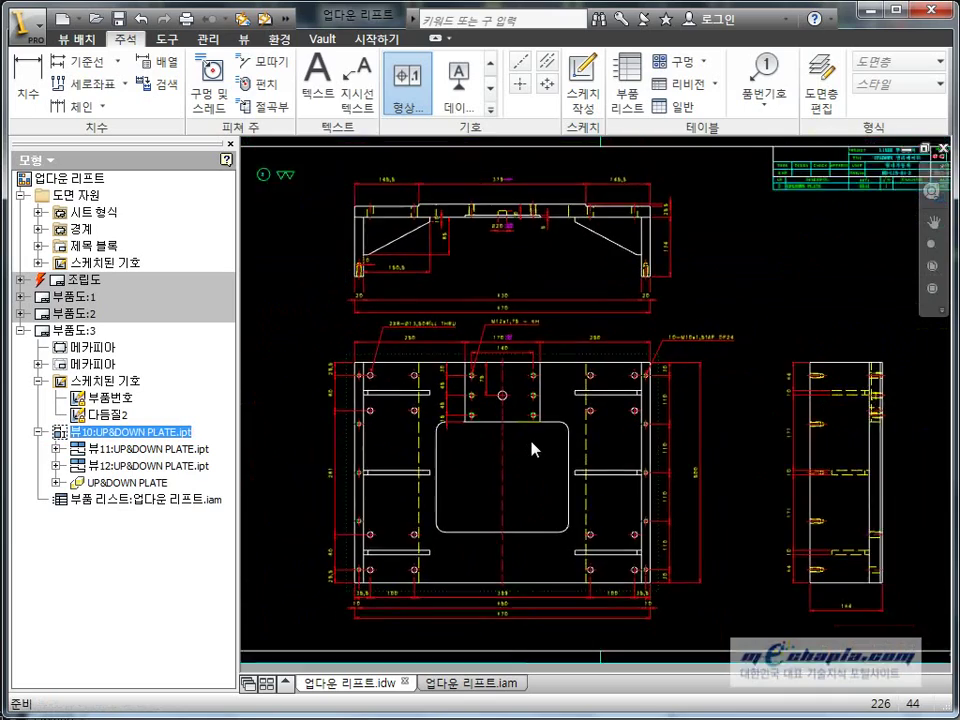
scroll(531, 443, "down", 1)
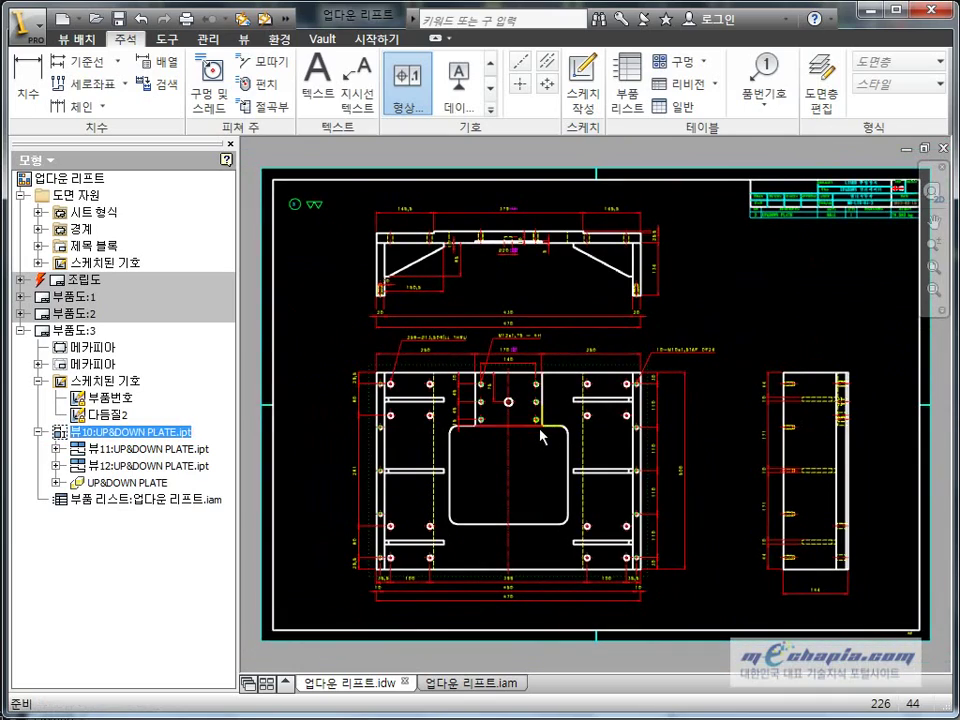
key("alt+Tab")
scroll(712, 365, "down", 3)
middle_click_drag(712, 365, 563, 345)
scroll(612, 308, "down", 1)
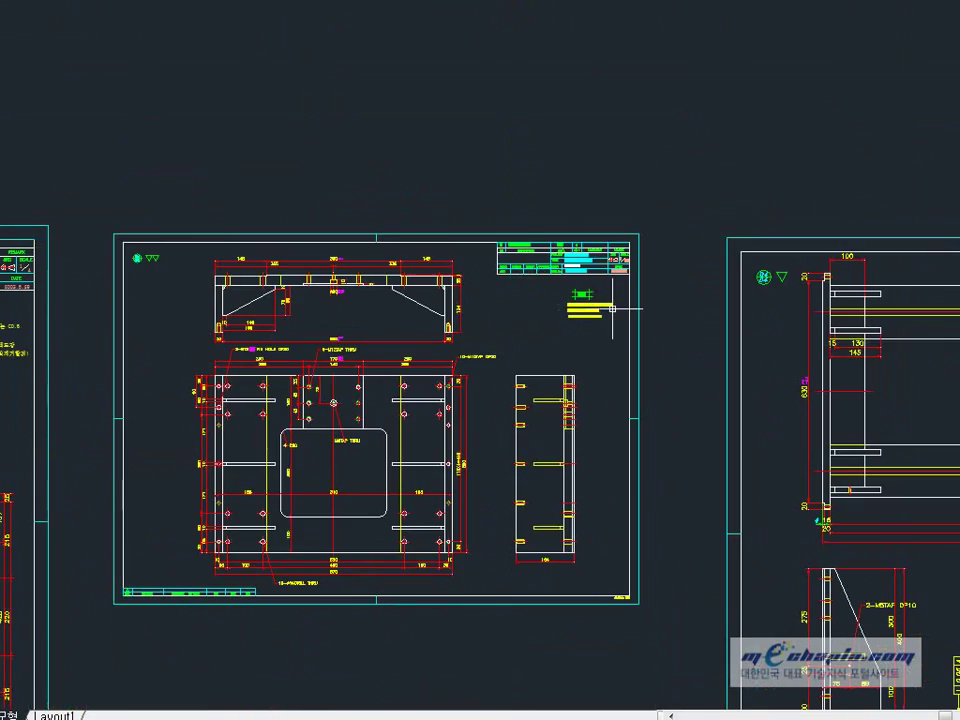
scroll(597, 332, "up", 4)
scroll(568, 343, "up", 3)
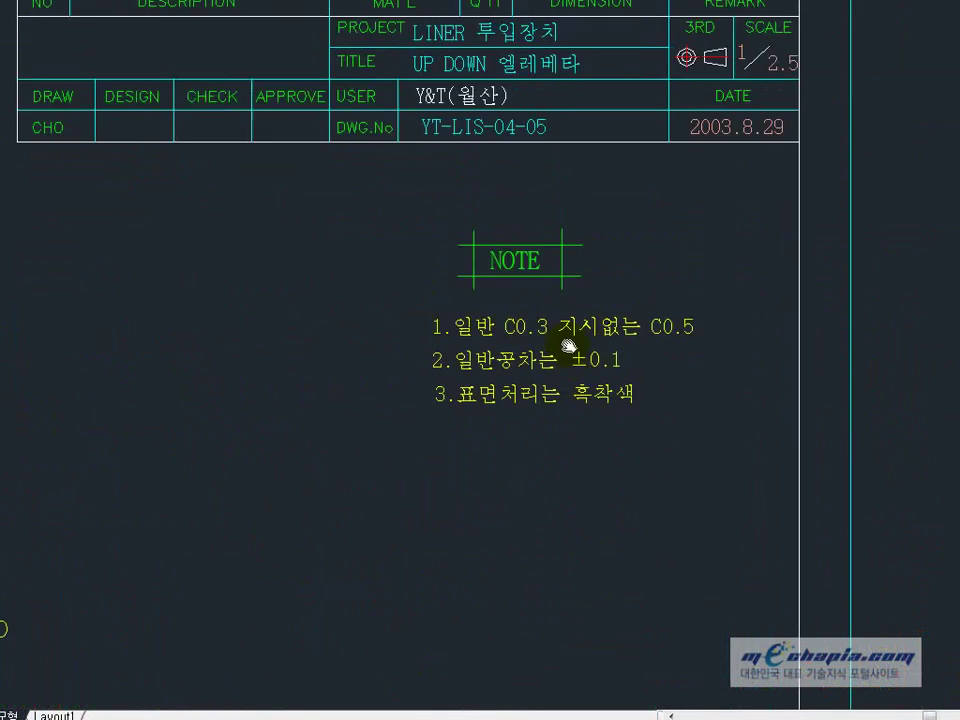
key("alt+Tab")
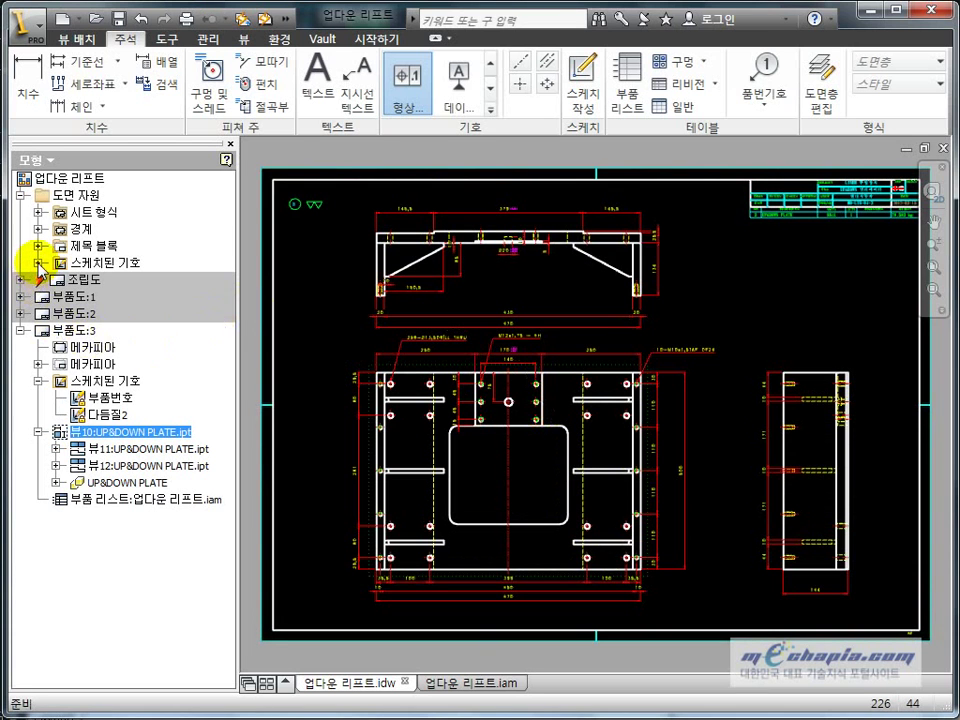
Place the 노트 sketched symbol at the sheet's top right
left_click(38, 262)
left_click(56, 296)
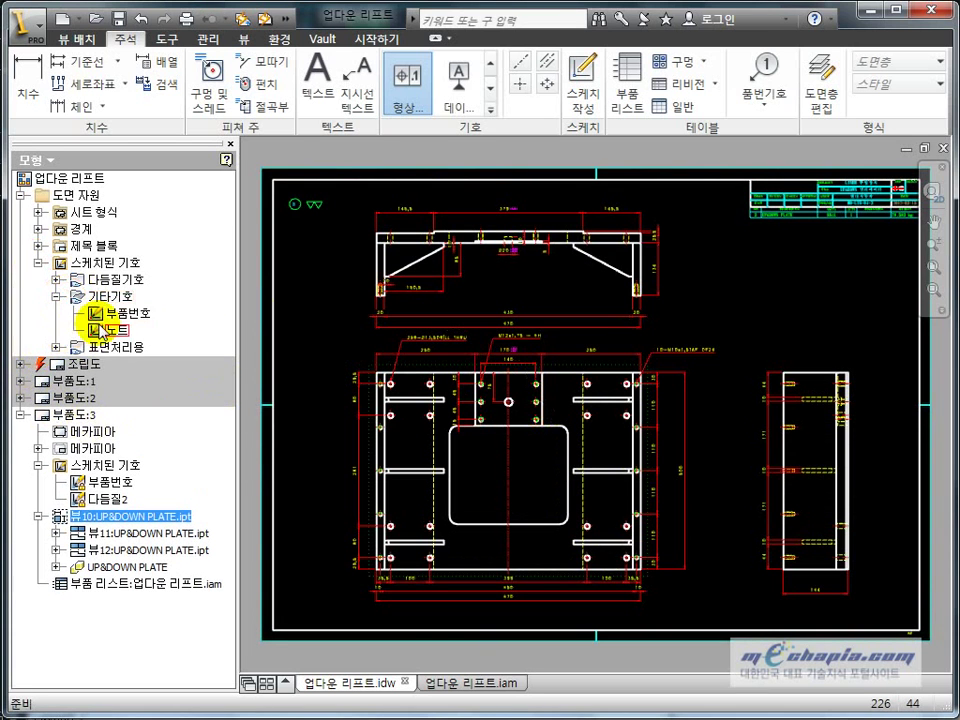
double_click(105, 330)
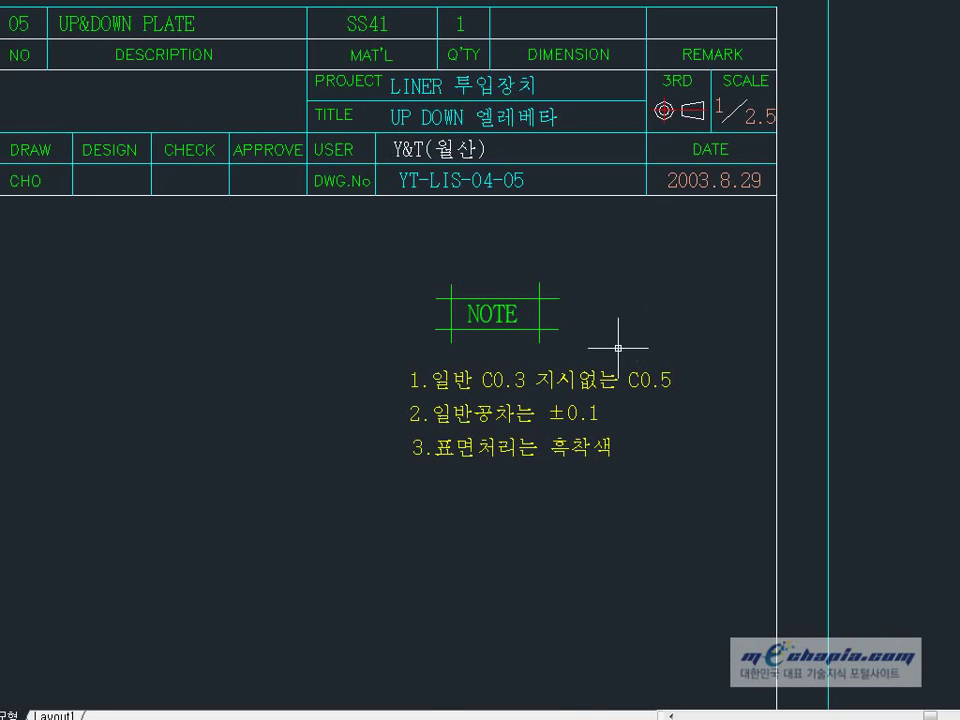
left_click(861, 242)
key("Escape")
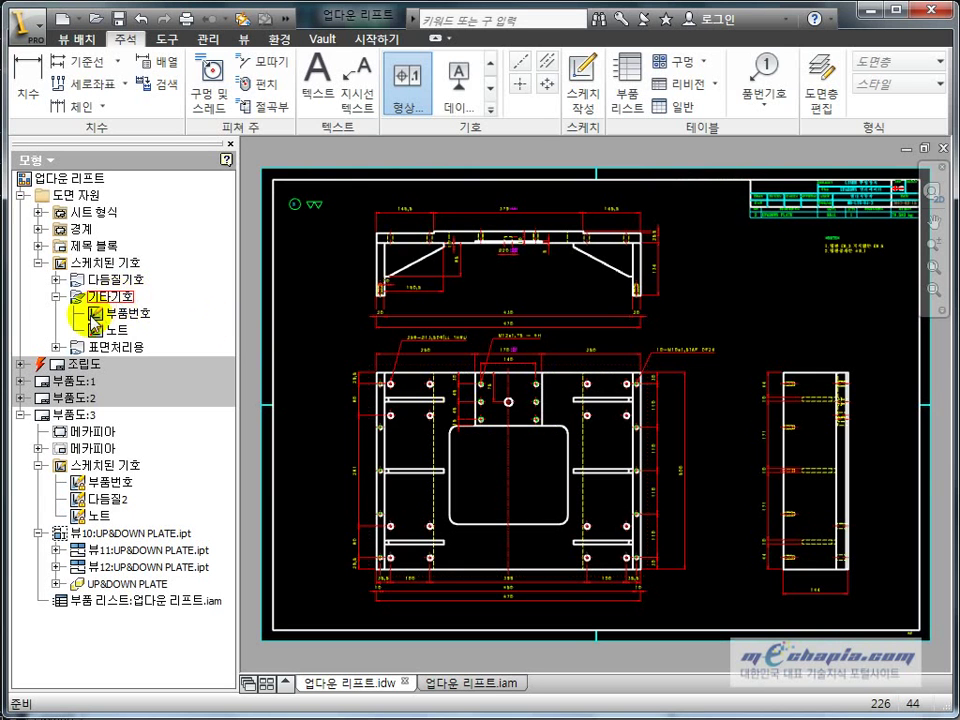
Insert the 흑착색 surface-treatment line under note item 2
left_click(56, 347)
scroll(807, 313, "up", 3)
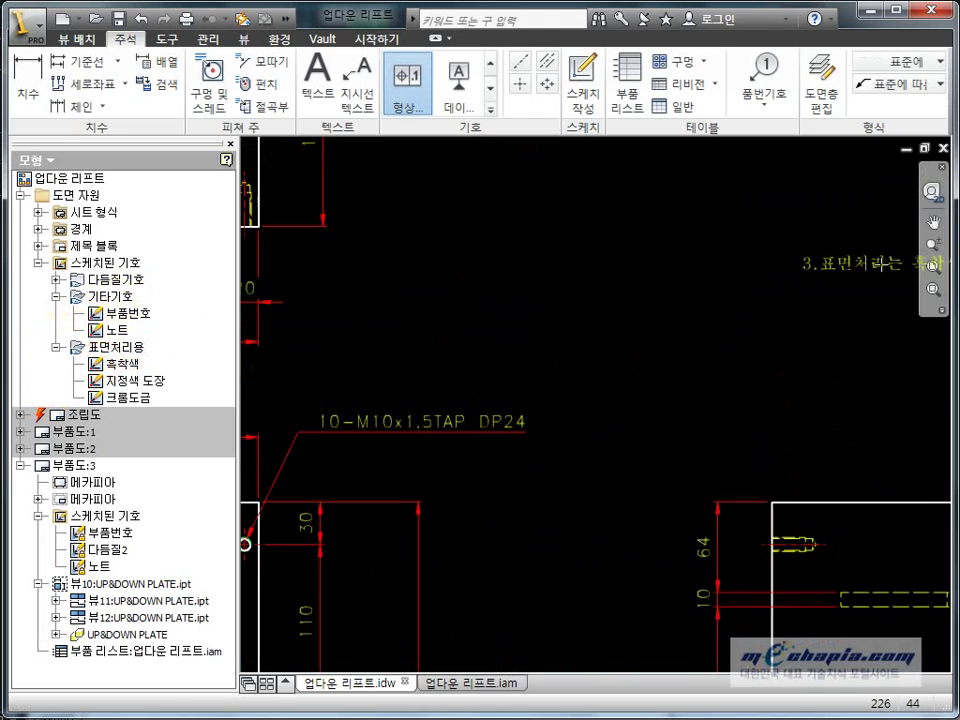
scroll(850, 250, "up", 3)
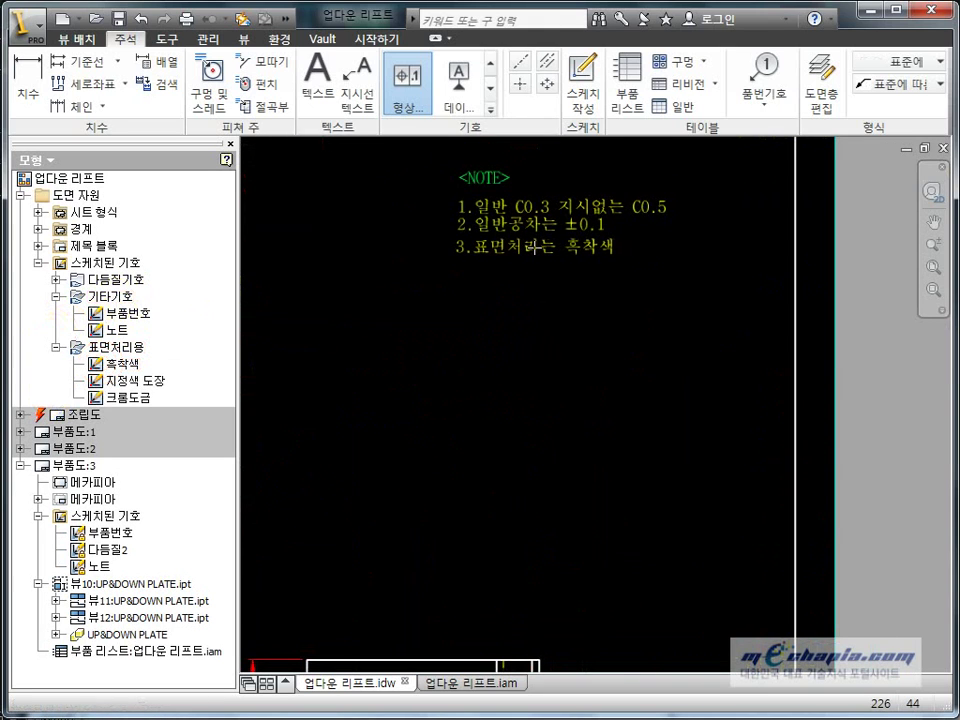
left_click(537, 244)
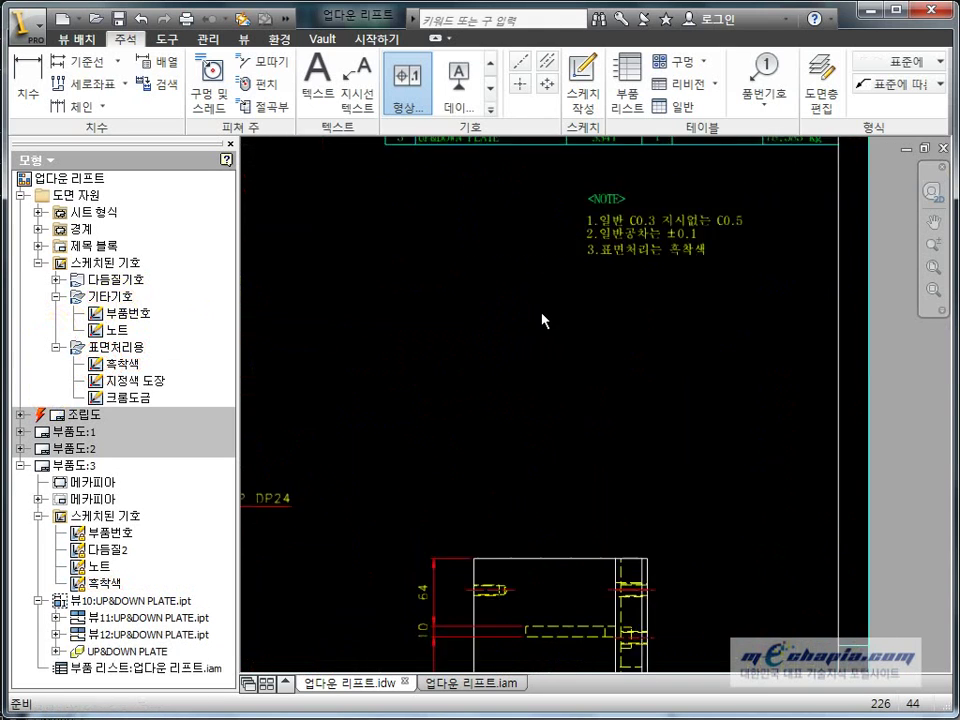
scroll(531, 285, "down", 5)
Save the 업다운 리프트.idw drawing together with all its changed files
left_click(831, 208)
scroll(707, 300, "up", 2)
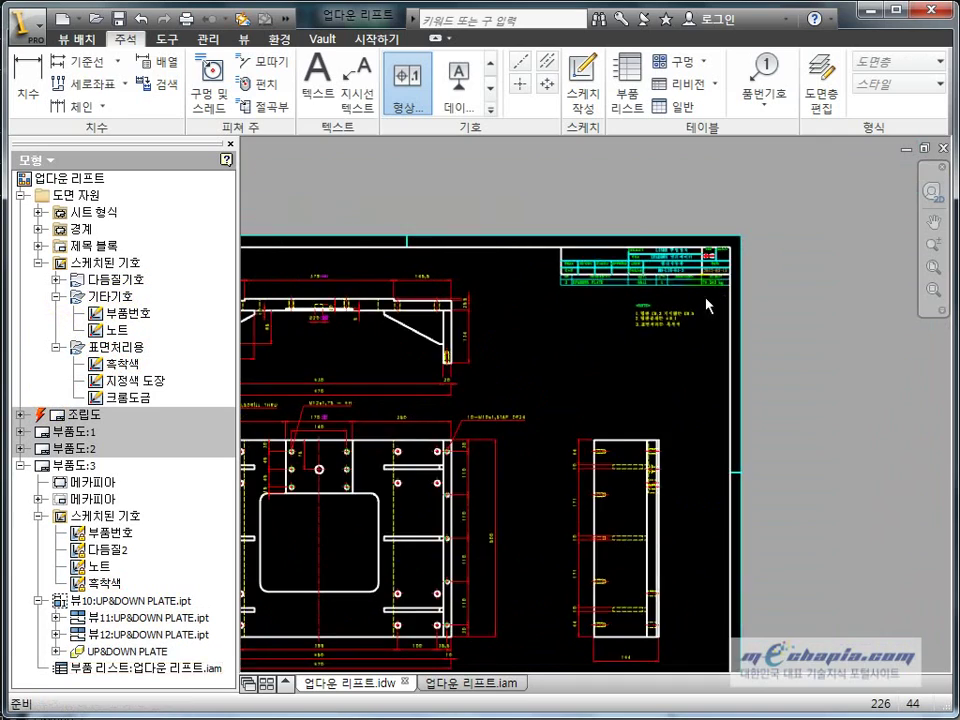
scroll(707, 300, "up", 3)
scroll(685, 300, "down", 2)
scroll(681, 317, "down", 2)
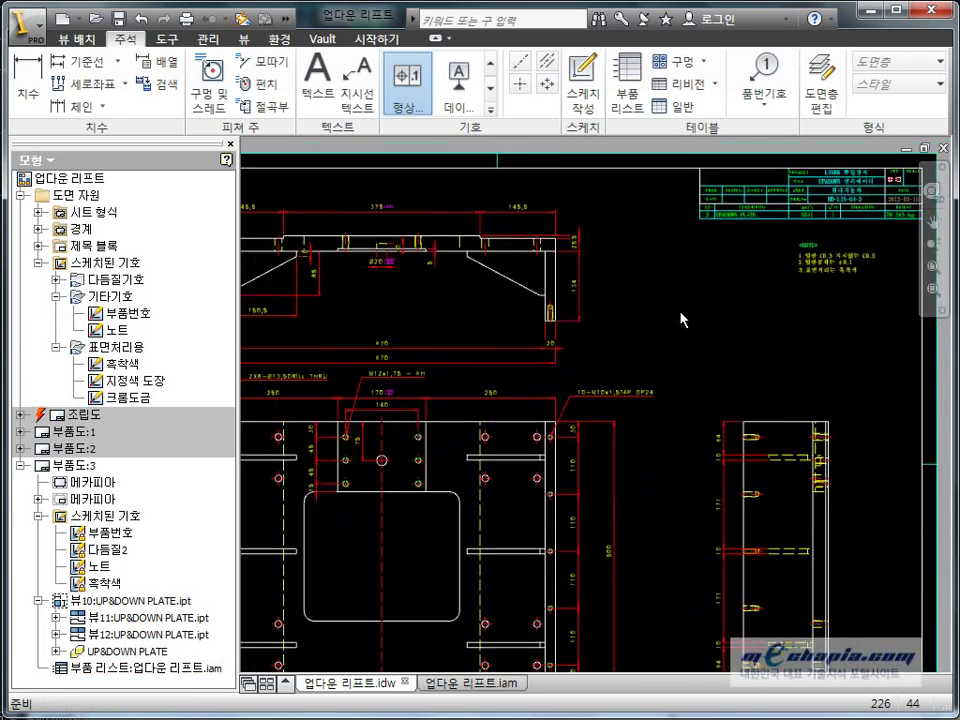
scroll(681, 317, "down", 2)
key("ctrl+s")
left_click(604, 454)
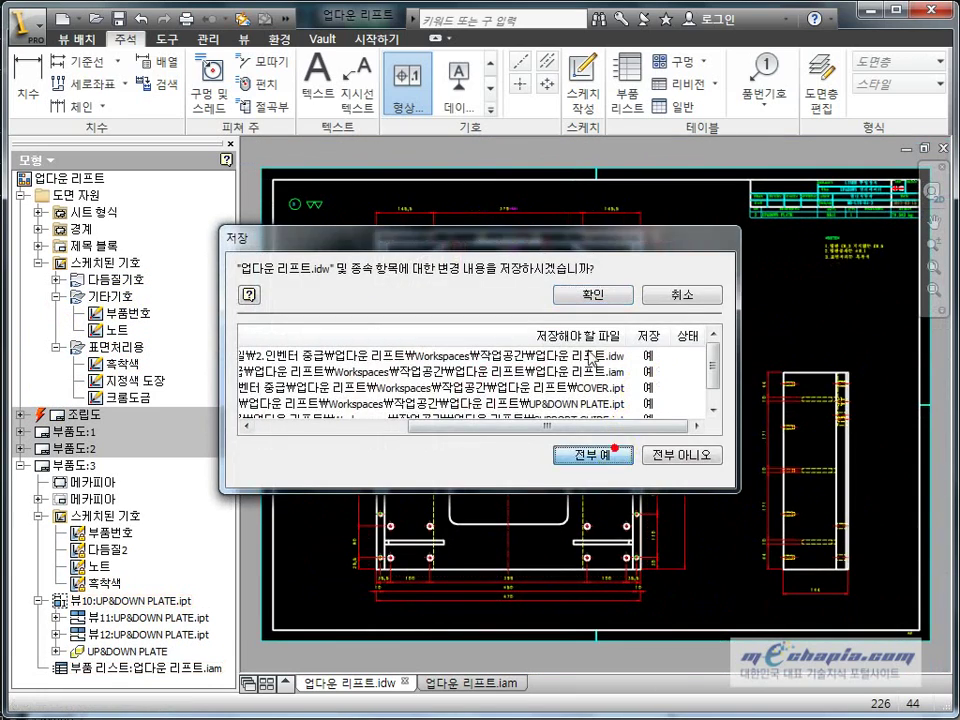
left_click(605, 298)
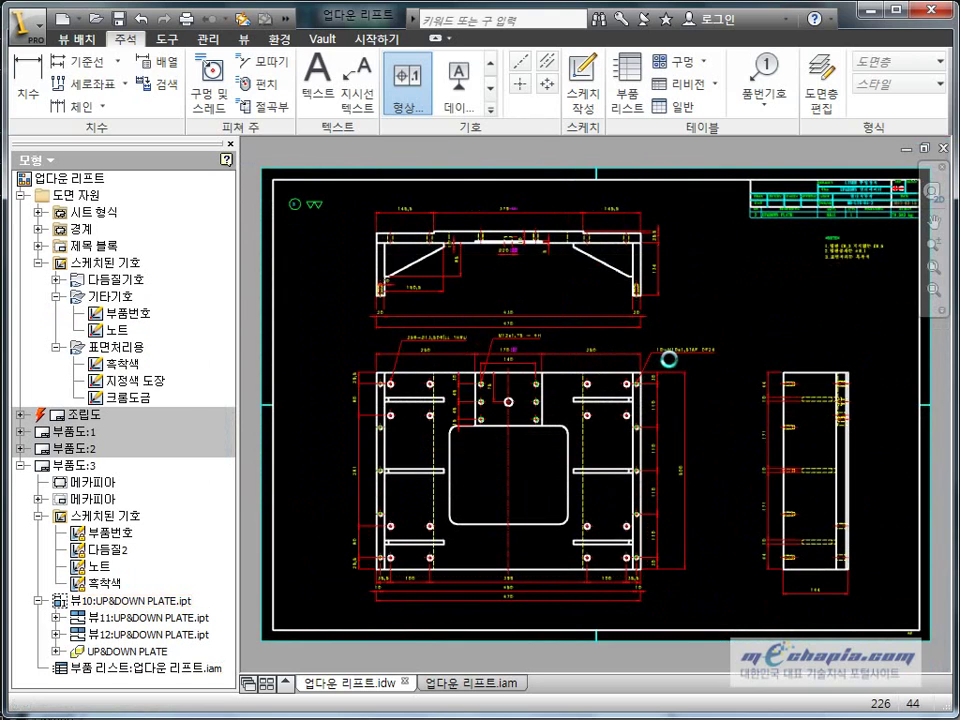
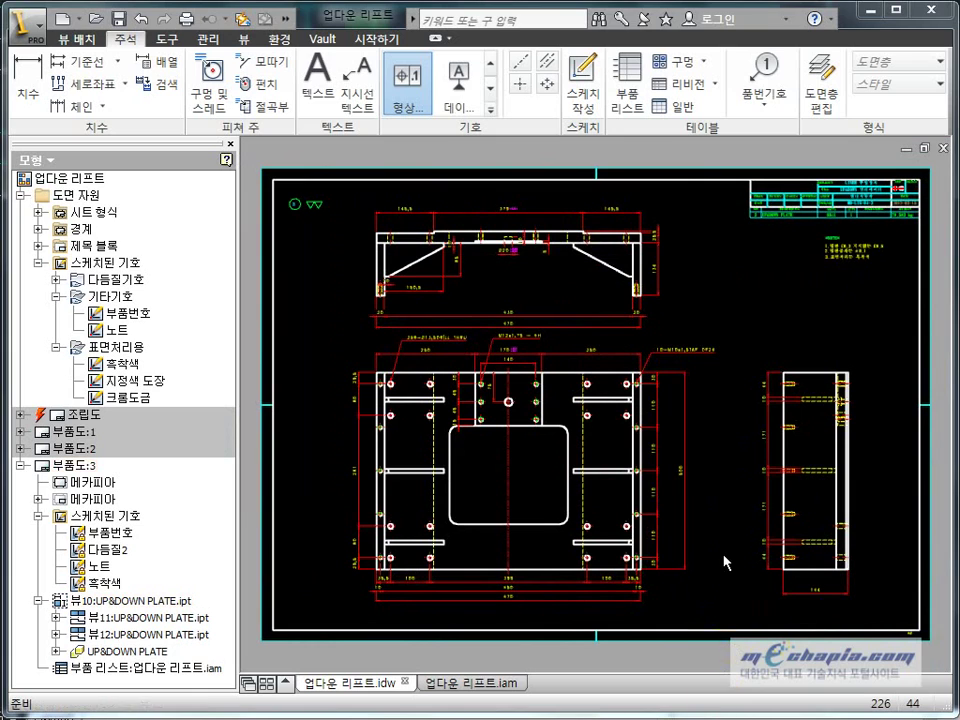
Collapse sheet 부품도:3, insert a new blank sheet, and activate 부품도:4
left_click(19, 465)
right_click(81, 508)
left_click(125, 530)
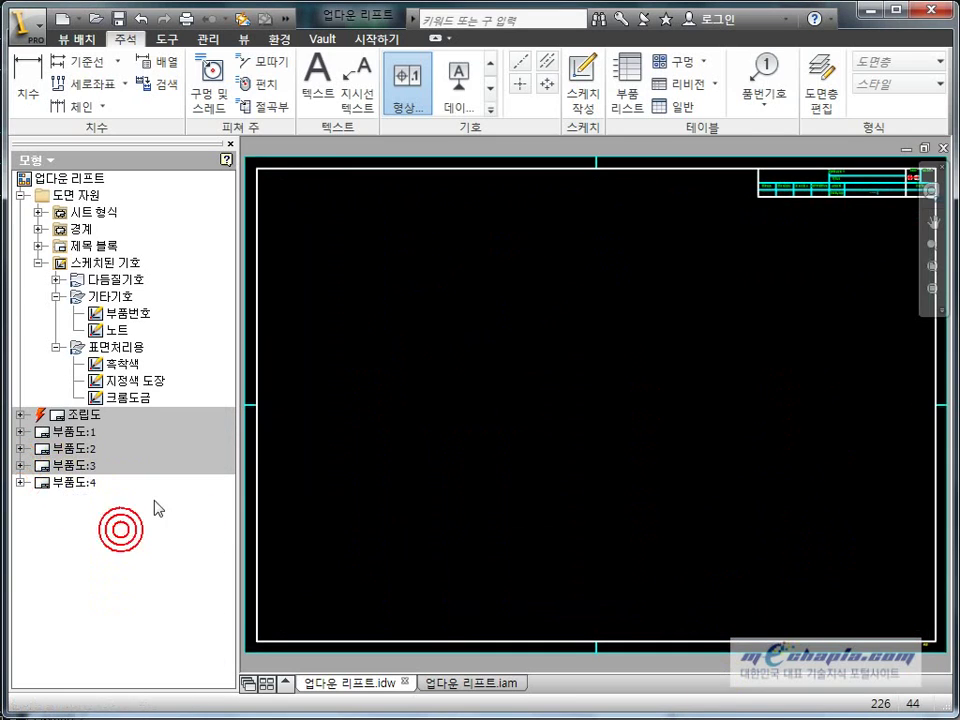
double_click(80, 416)
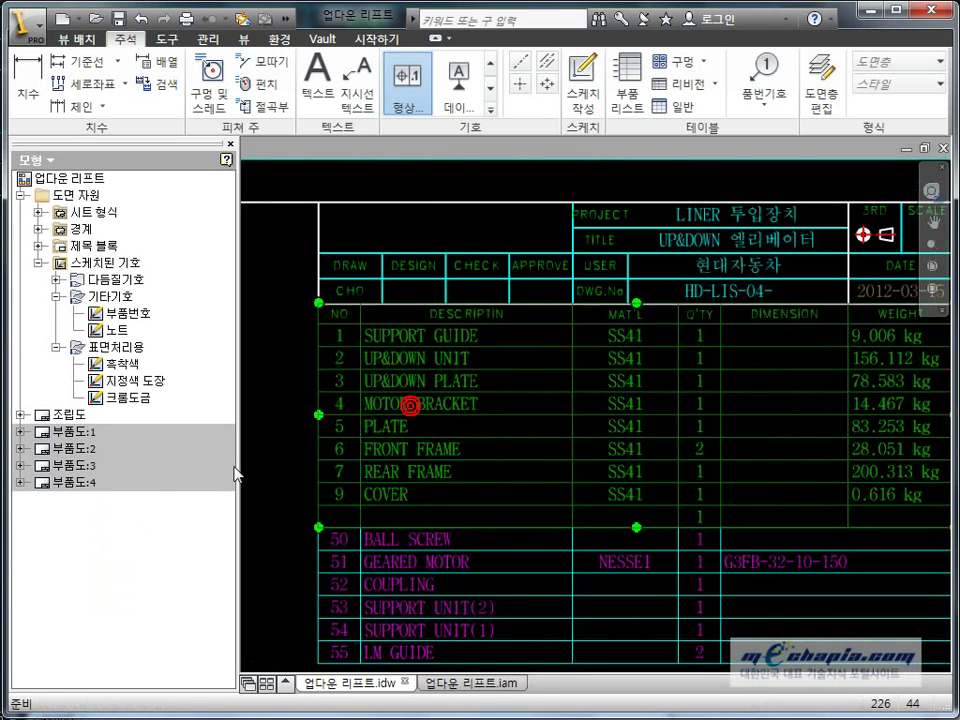
double_click(75, 481)
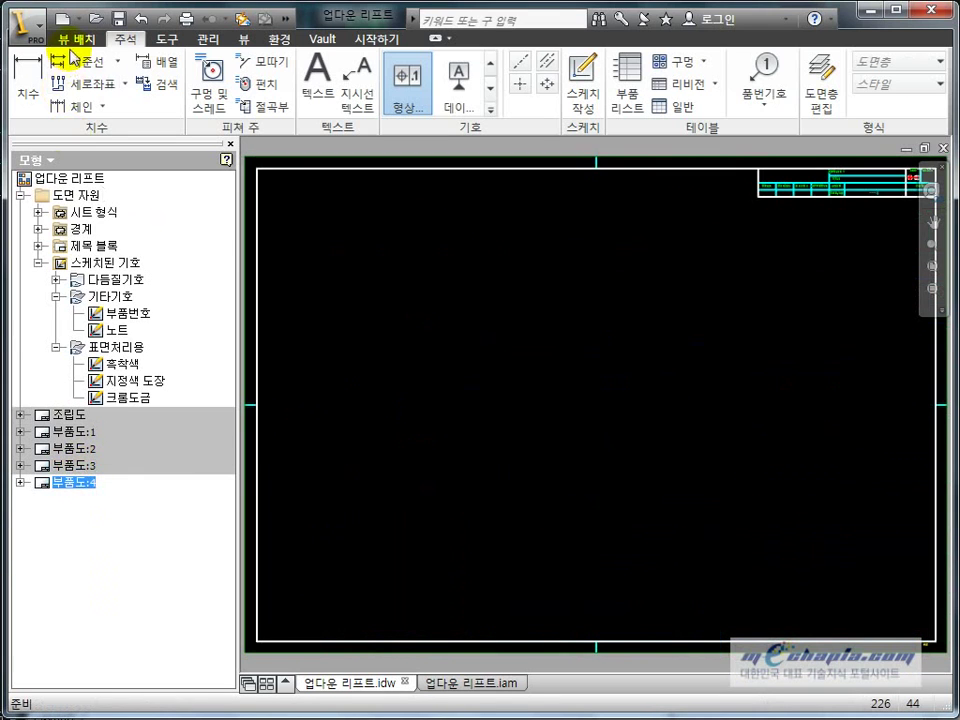
left_click(72, 40)
Start a base view and pick MOTOR BRACKET.ipt as its source part
left_click(30, 88)
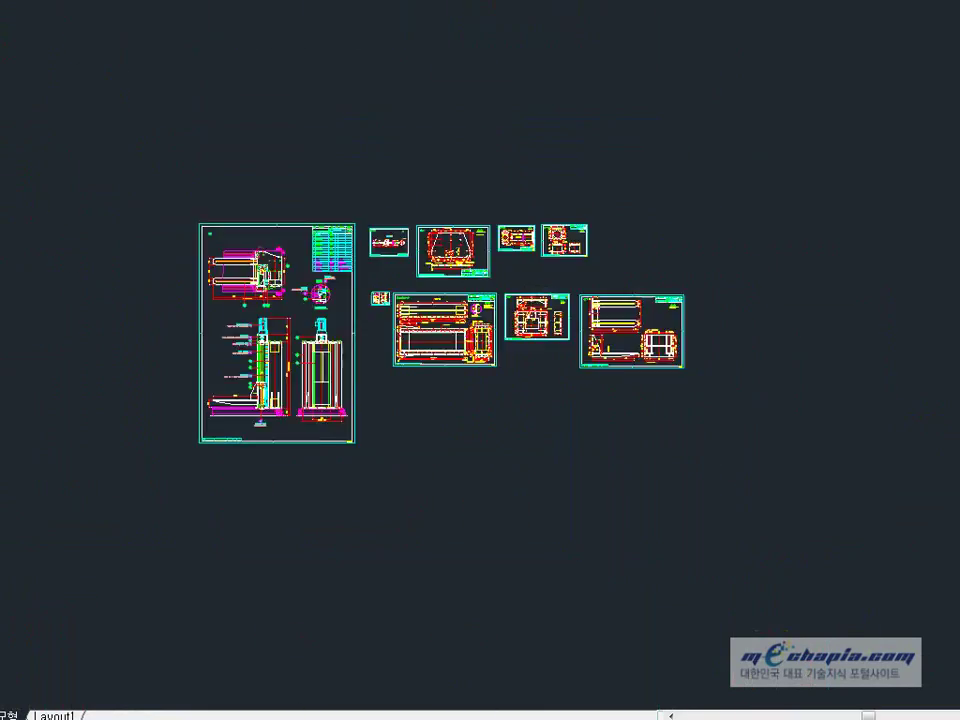
scroll(481, 216, "up", 5)
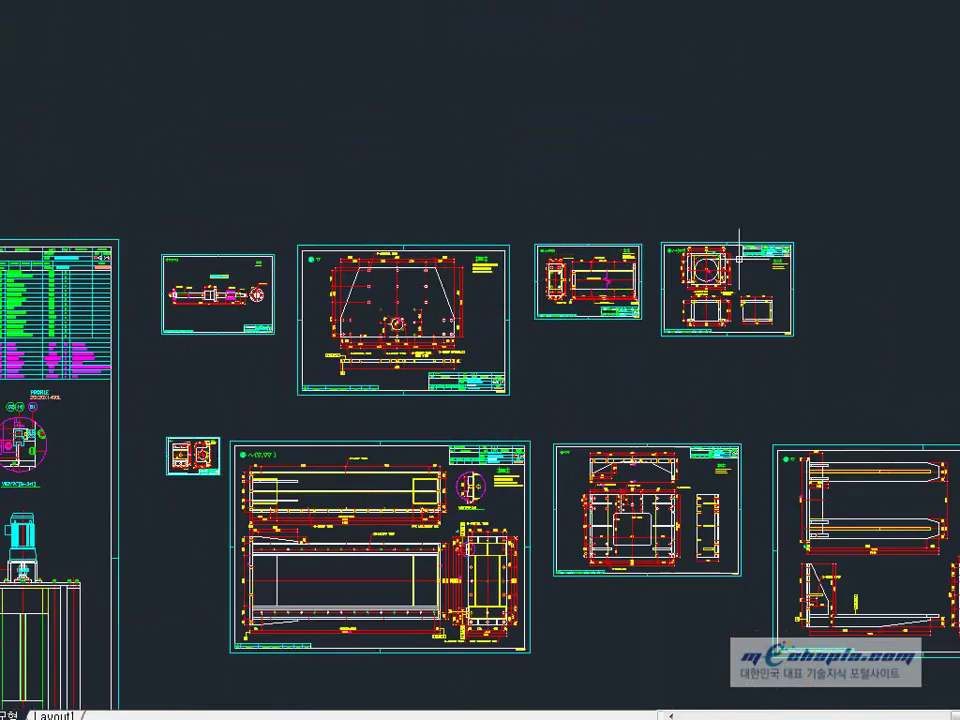
scroll(740, 276, "up", 6)
scroll(681, 390, "up", 2)
middle_click_drag(681, 390, 526, 408)
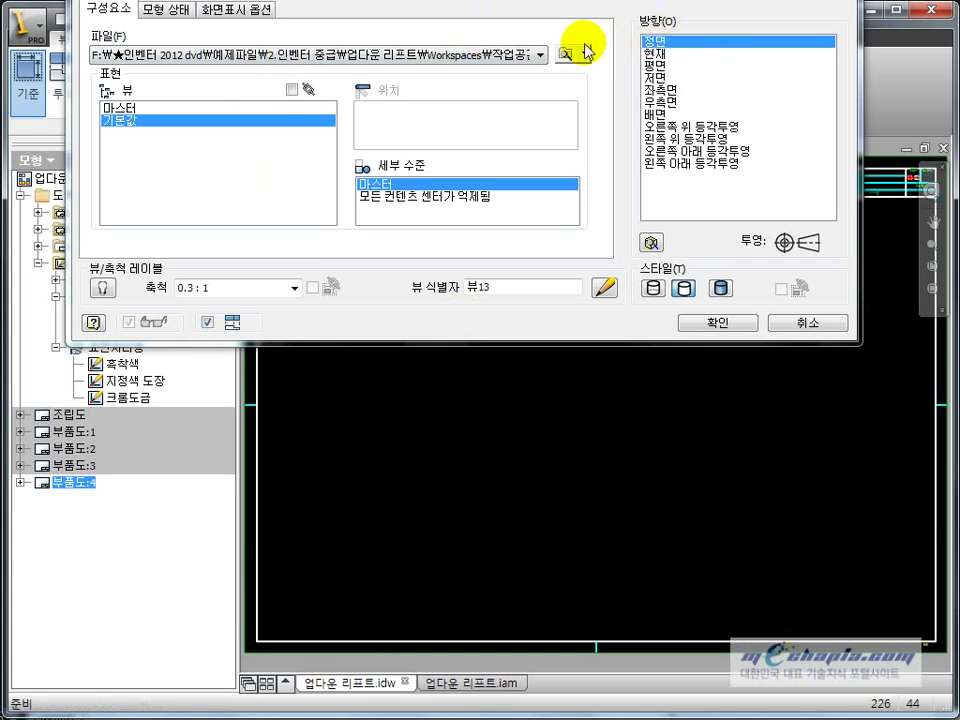
left_click(566, 54)
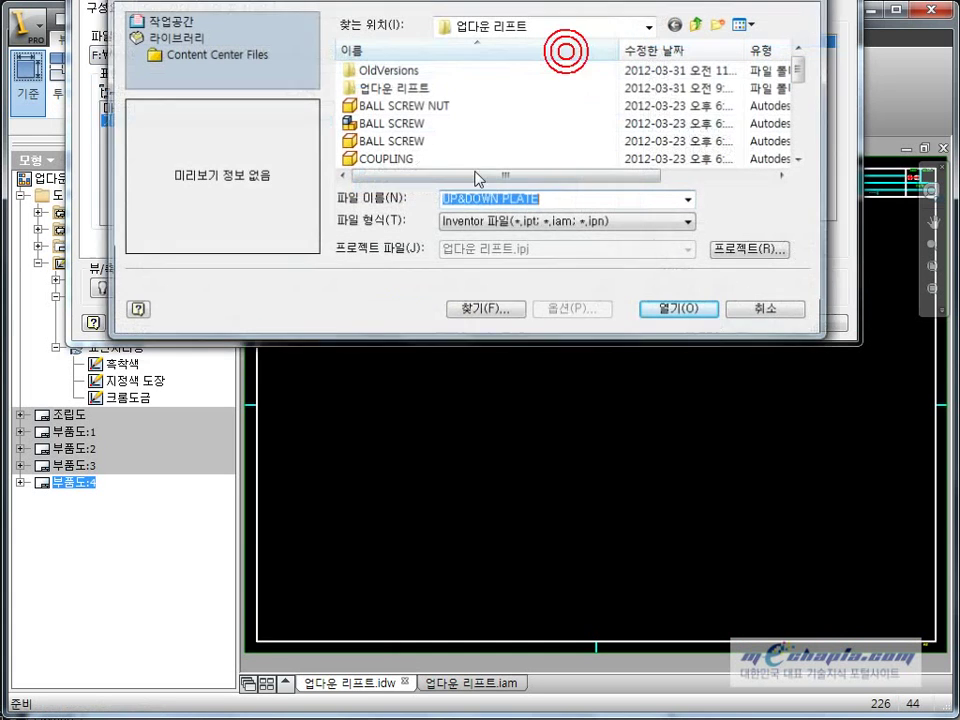
left_click_drag(800, 48, 803, 100)
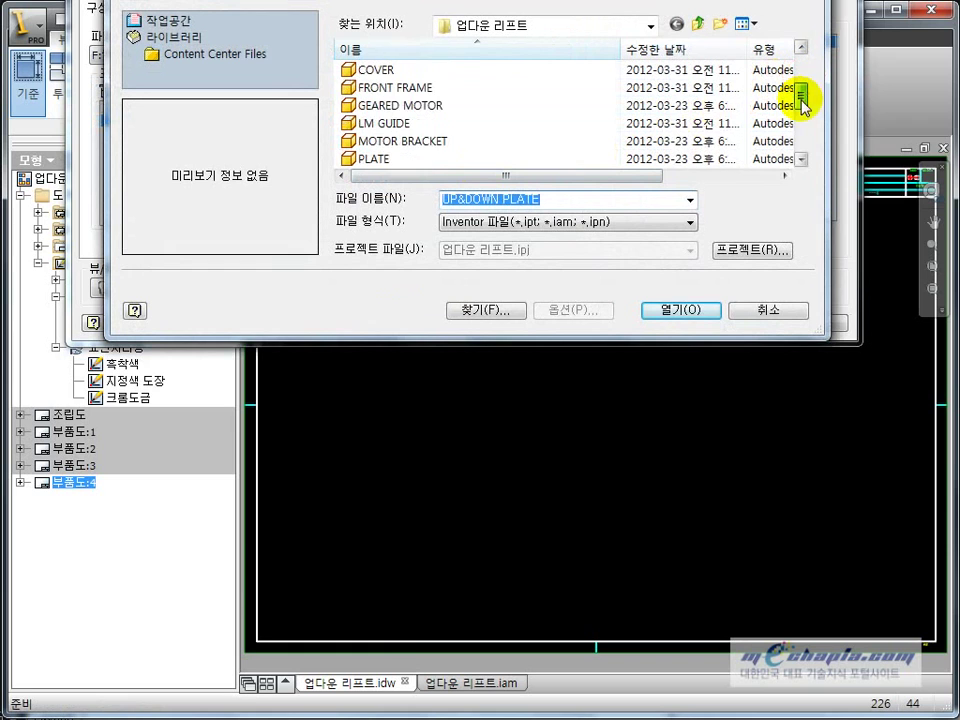
double_click(370, 141)
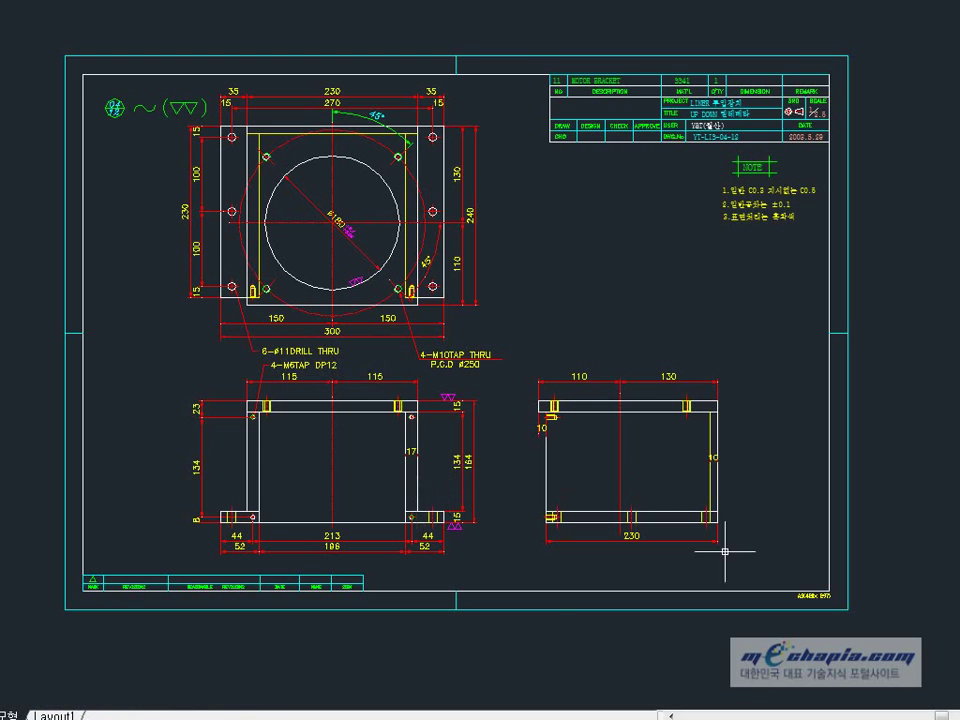
Place the 정면 base view at 0.3 : 1 scale on sheet 부품도:4
scroll(724, 551, "down", 5)
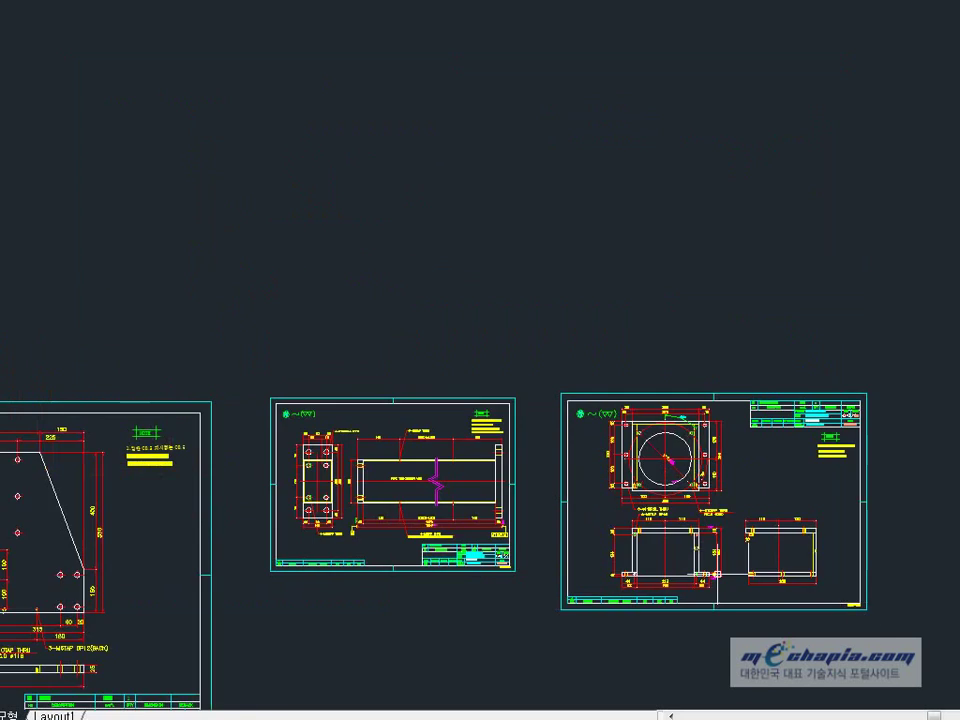
scroll(724, 551, "up", 5)
middle_click_drag(724, 551, 447, 436)
scroll(447, 436, "down", 5)
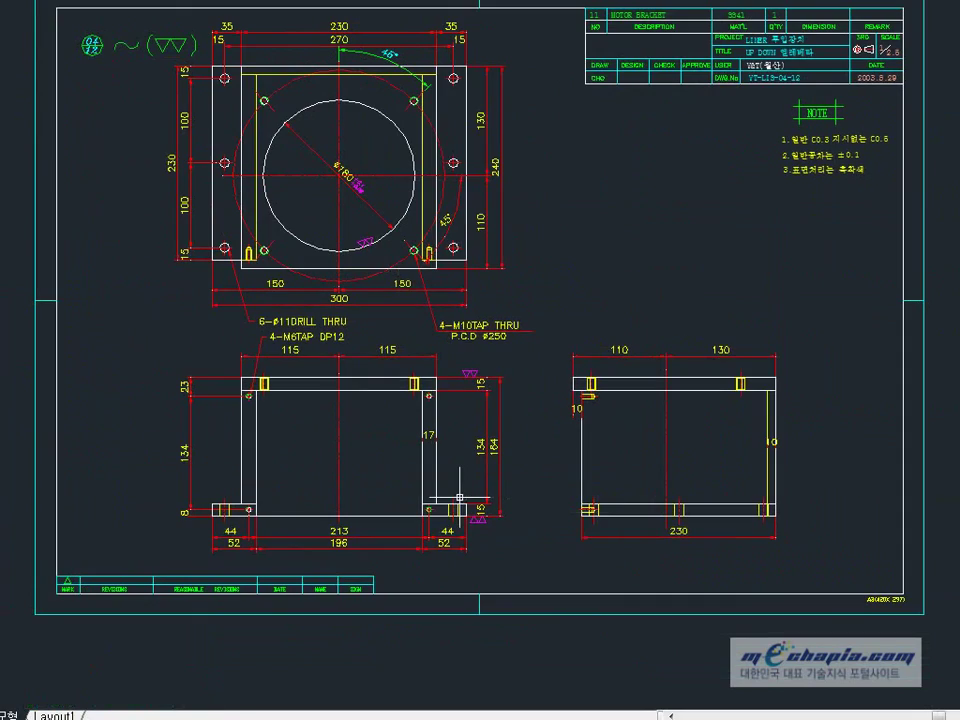
key("alt+Tab")
left_click(439, 492)
Change sheet 부품도:4 to A3 size through 시트 편집
key("Escape")
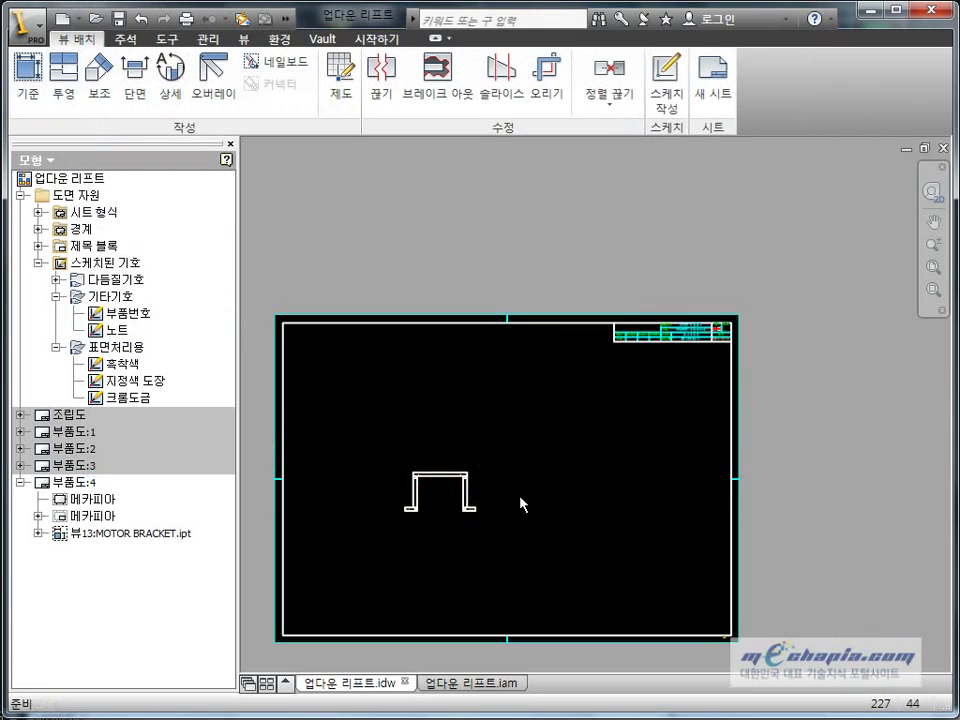
right_click(75, 482)
left_click(154, 628)
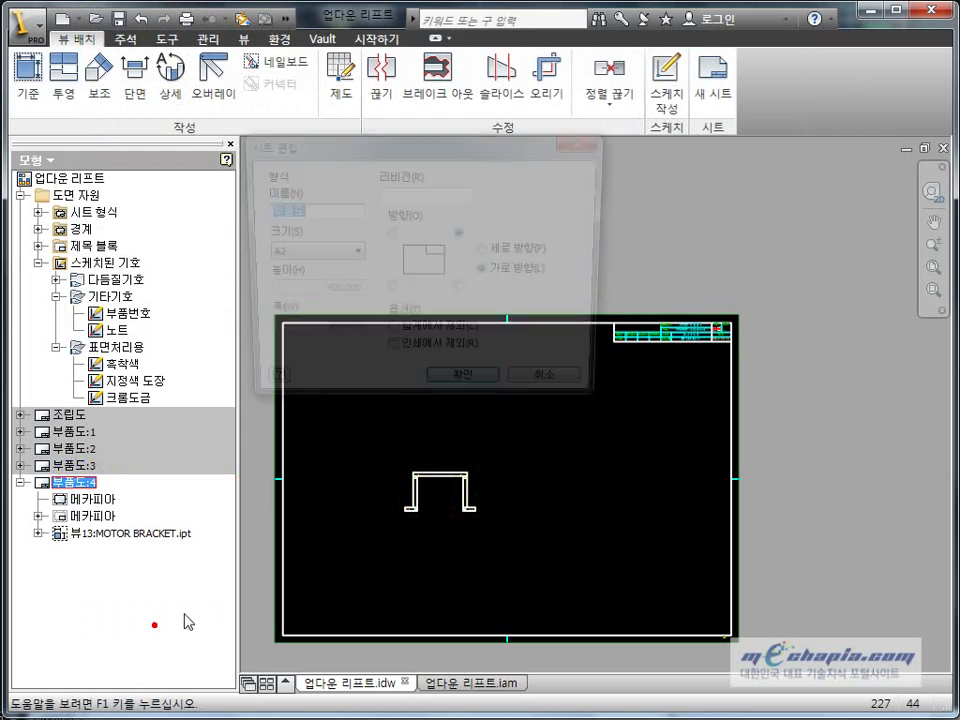
left_click(335, 253)
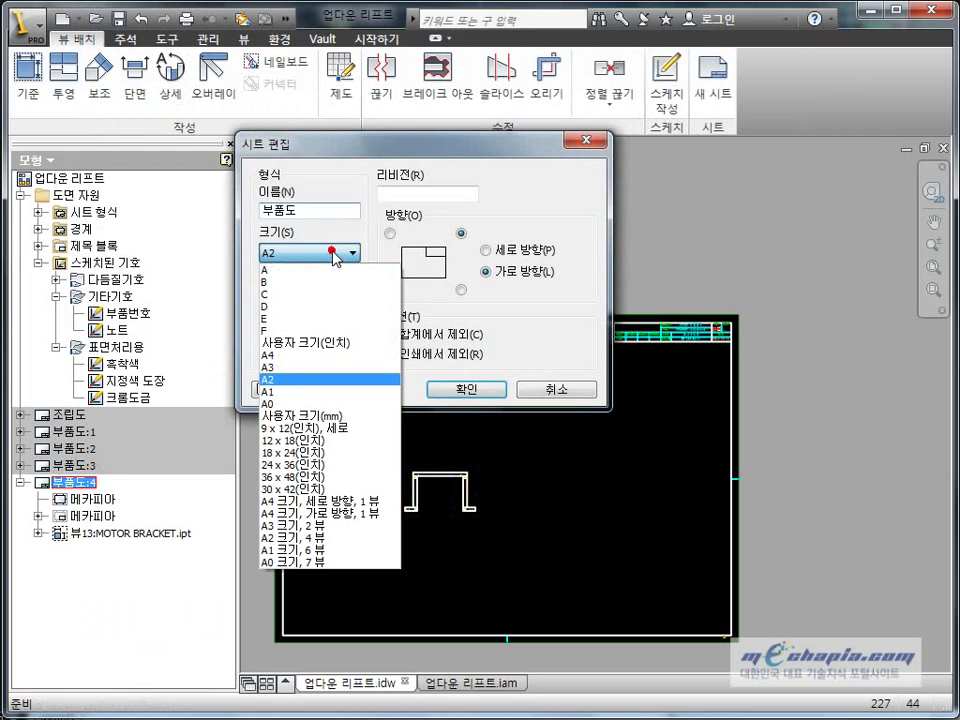
left_click(300, 367)
left_click(444, 389)
Move the bracket view down and left, checking sheet 부품도:3 for reference
key("alt+Tab")
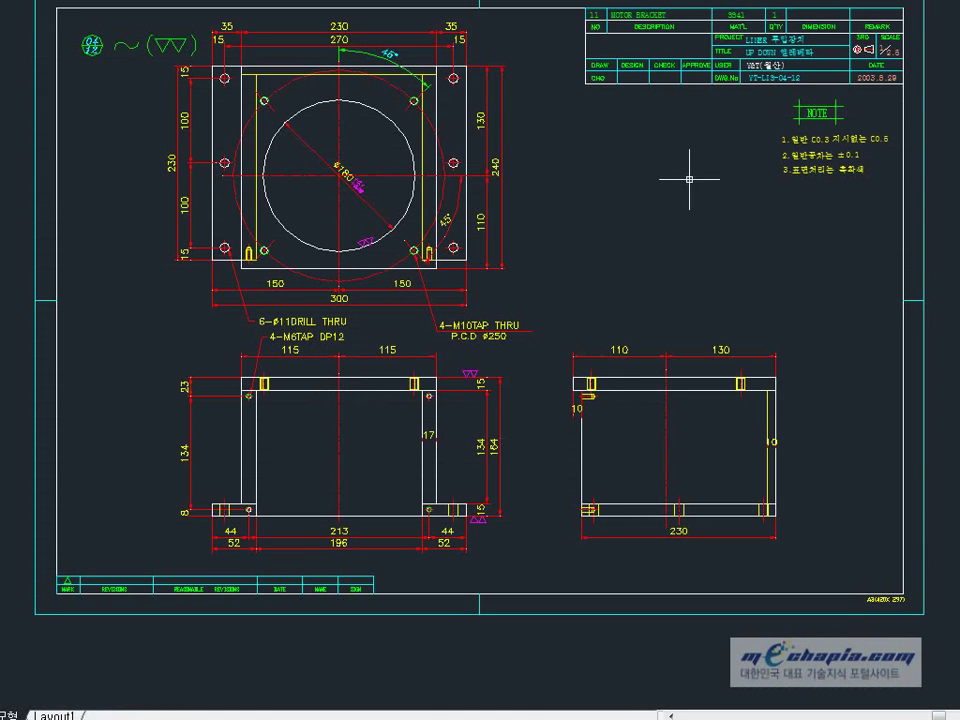
key("alt+Tab")
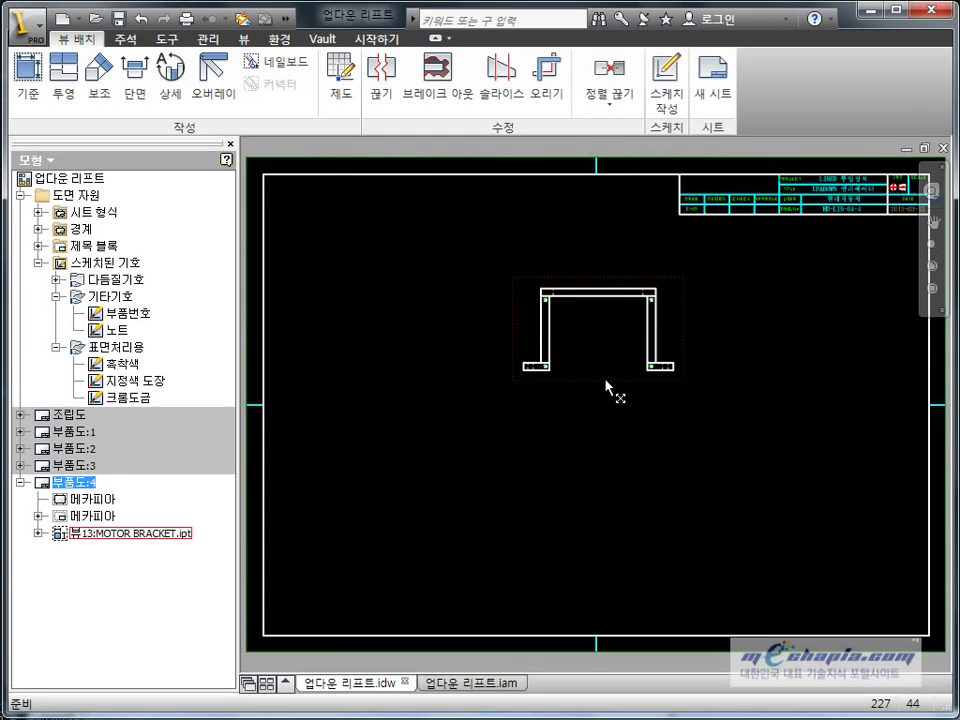
left_click_drag(605, 380, 463, 510)
left_click(656, 407)
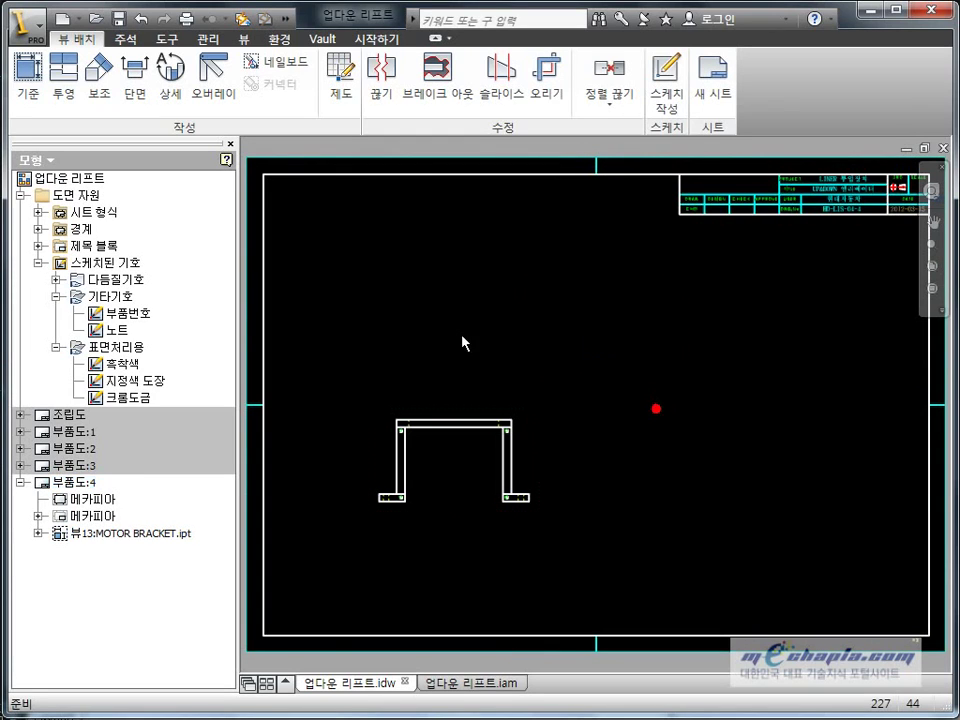
double_click(90, 466)
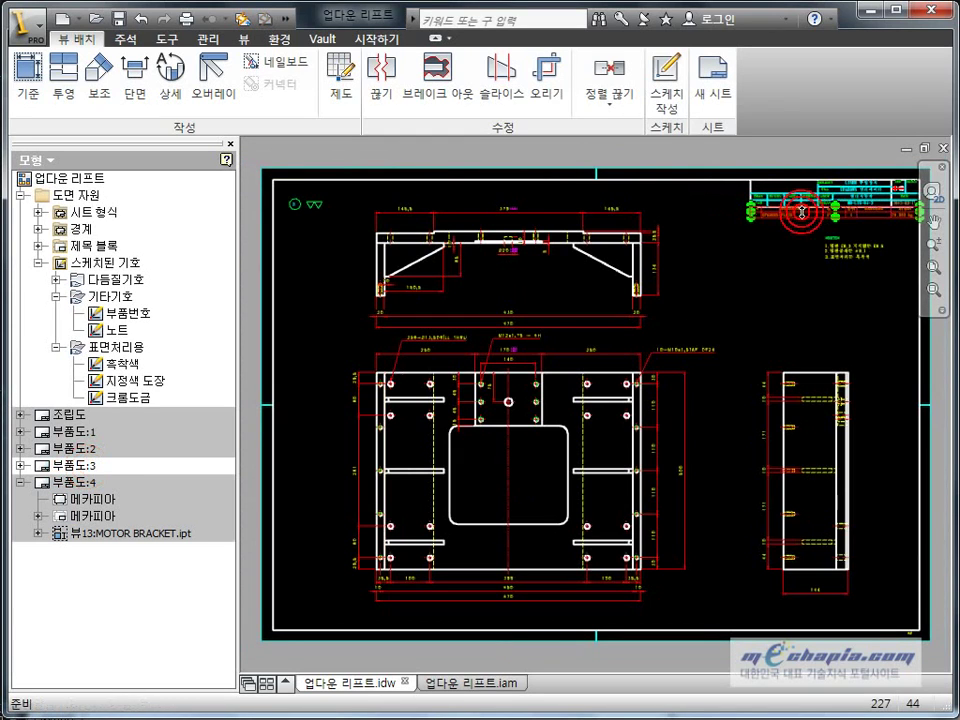
double_click(68, 481)
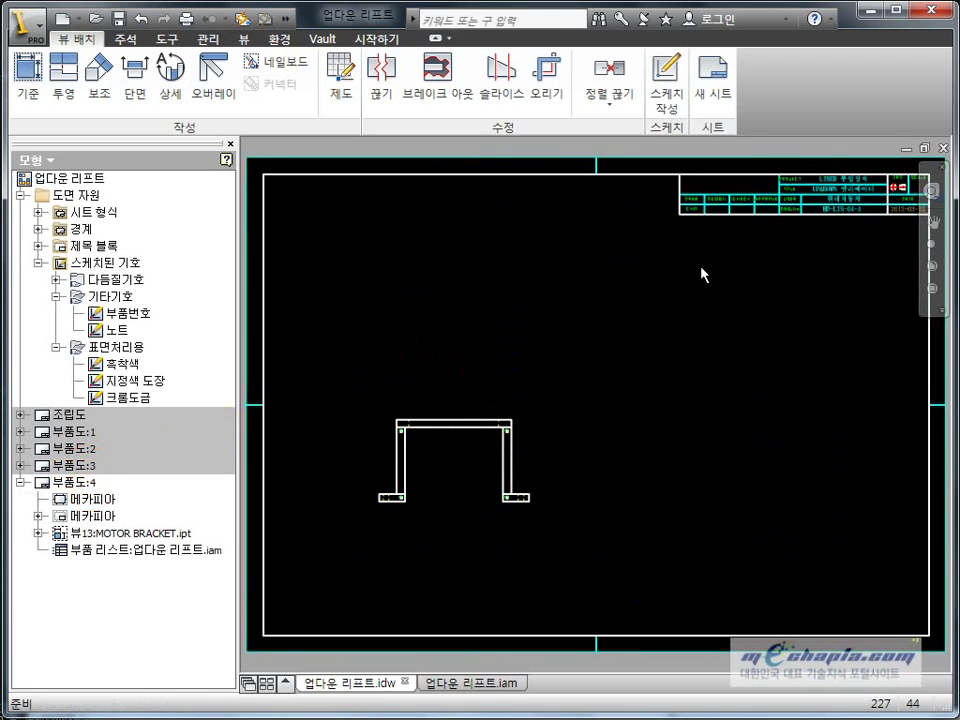
Move the parts list to just below the title block
scroll(707, 265, "down", 3)
left_click(700, 181)
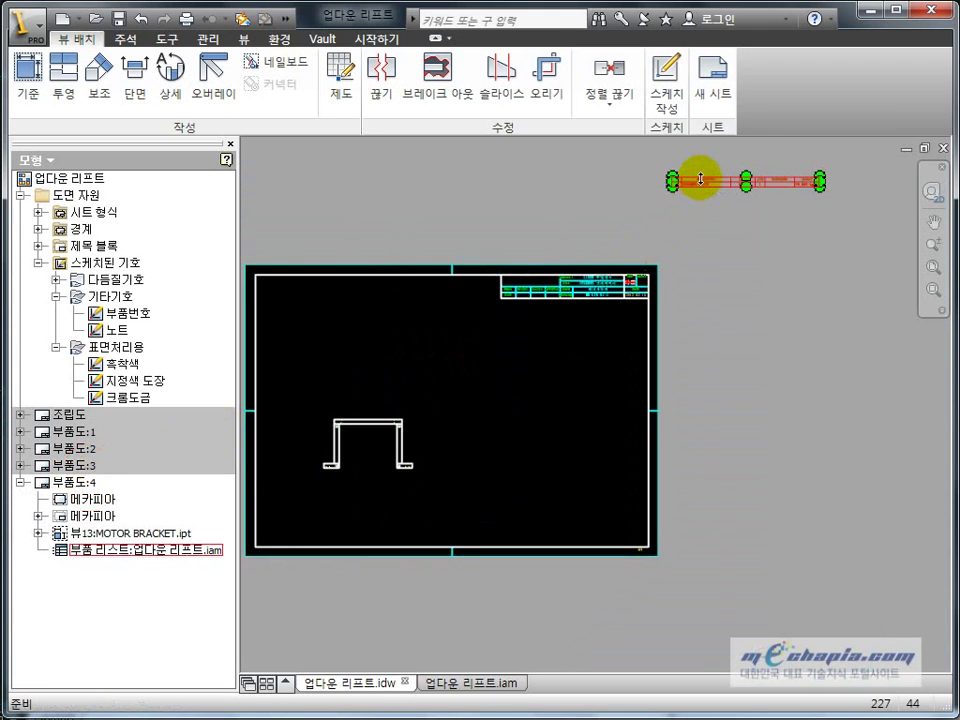
left_click_drag(707, 187, 536, 305)
scroll(532, 312, "up", 5)
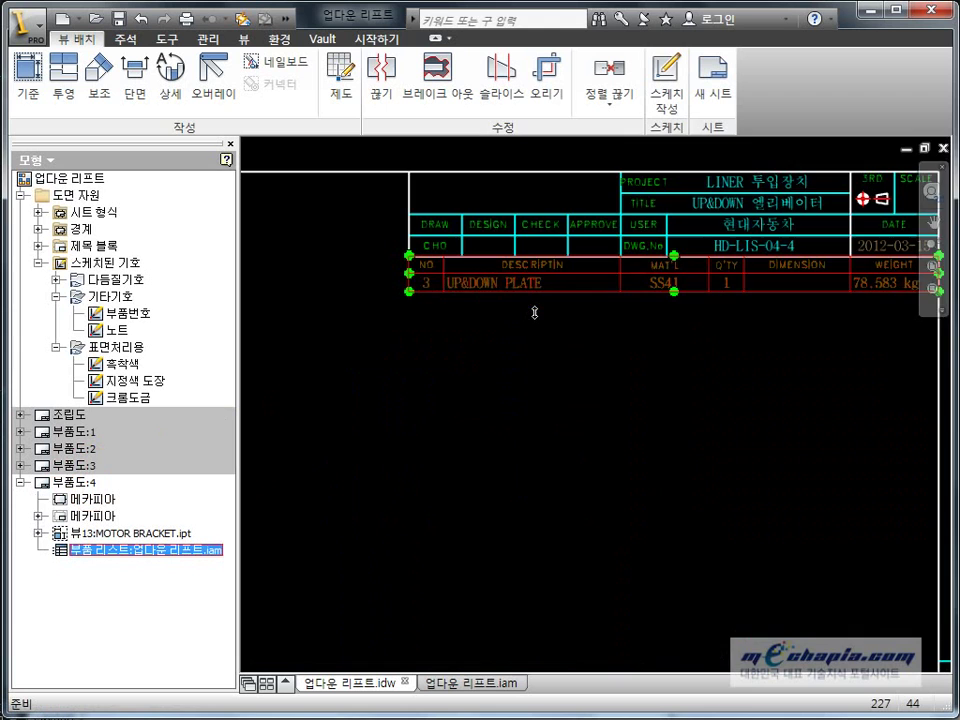
scroll(465, 326, "up", 4)
scroll(489, 369, "down", 3)
Hide the UP&DOWN PLATE row and show only the MOTOR BRACKET row in the parts list
double_click(647, 343)
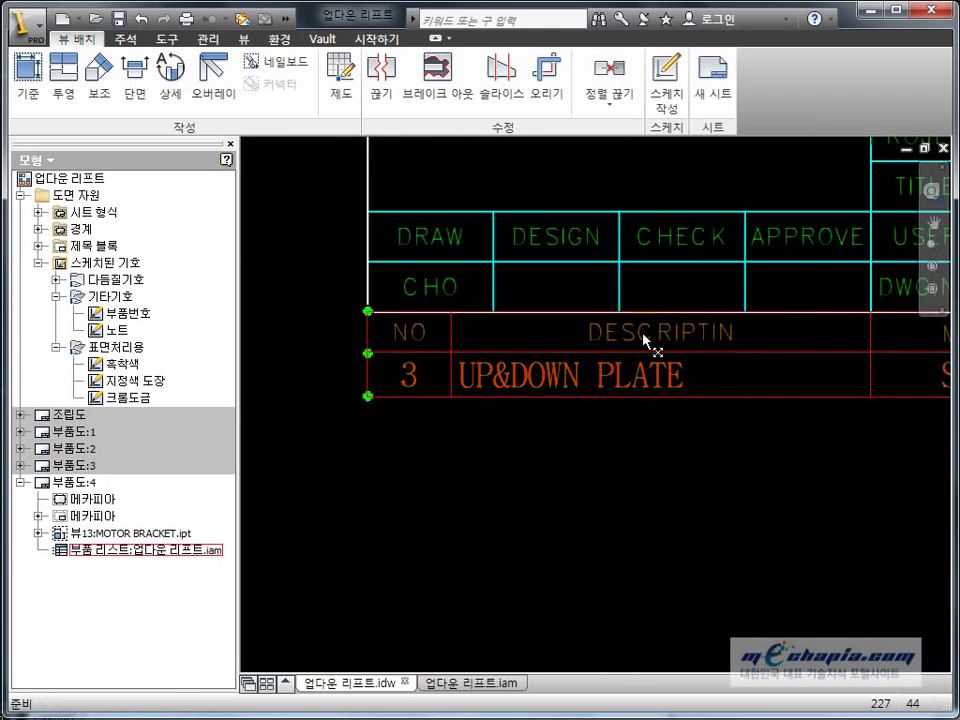
right_click(428, 201)
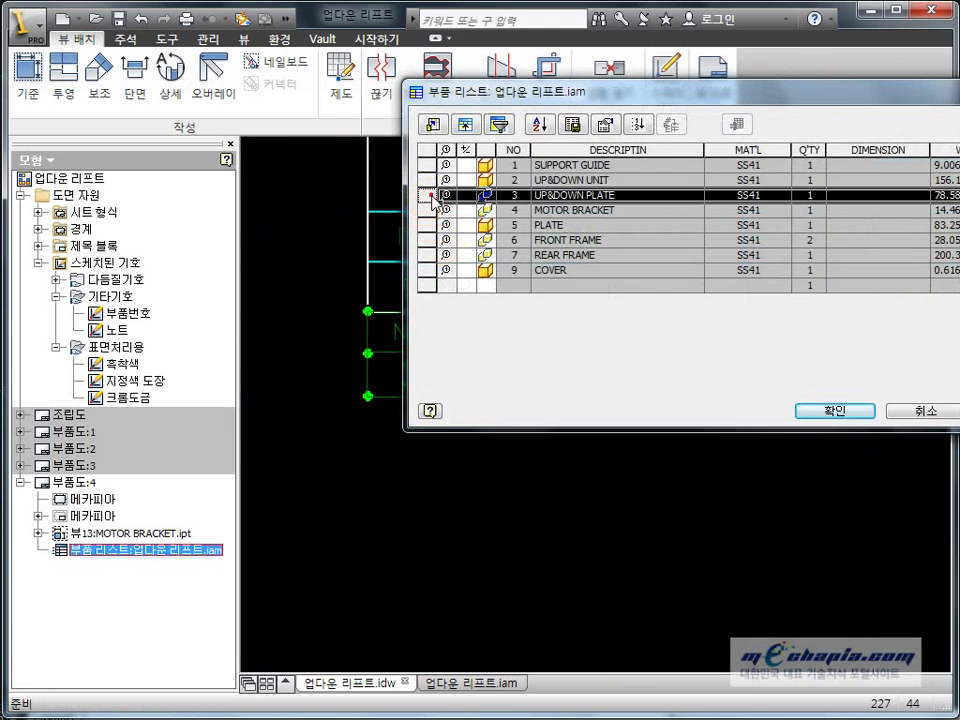
left_click(520, 208)
left_click(426, 209)
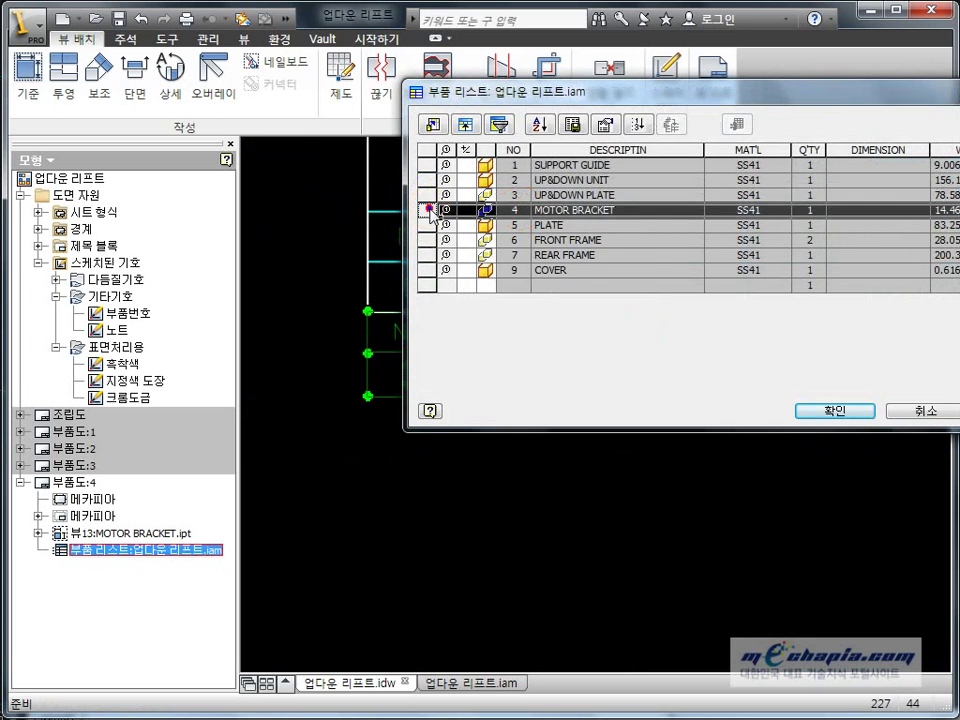
right_click(426, 209)
left_click(474, 221)
left_click(833, 411)
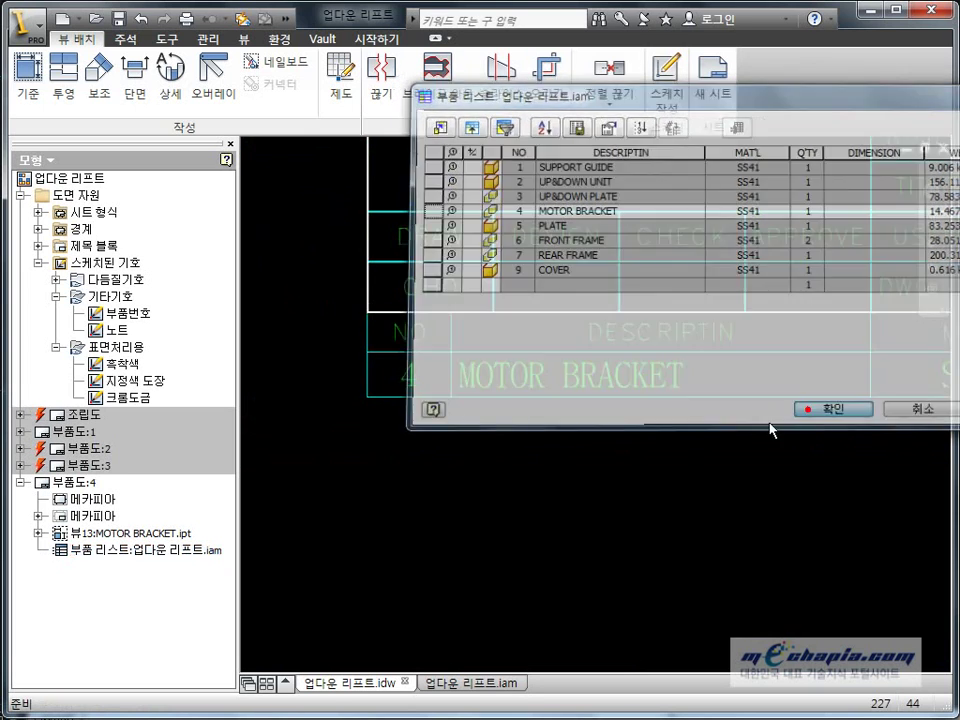
scroll(700, 450, "down", 3)
scroll(571, 368, "down", 2)
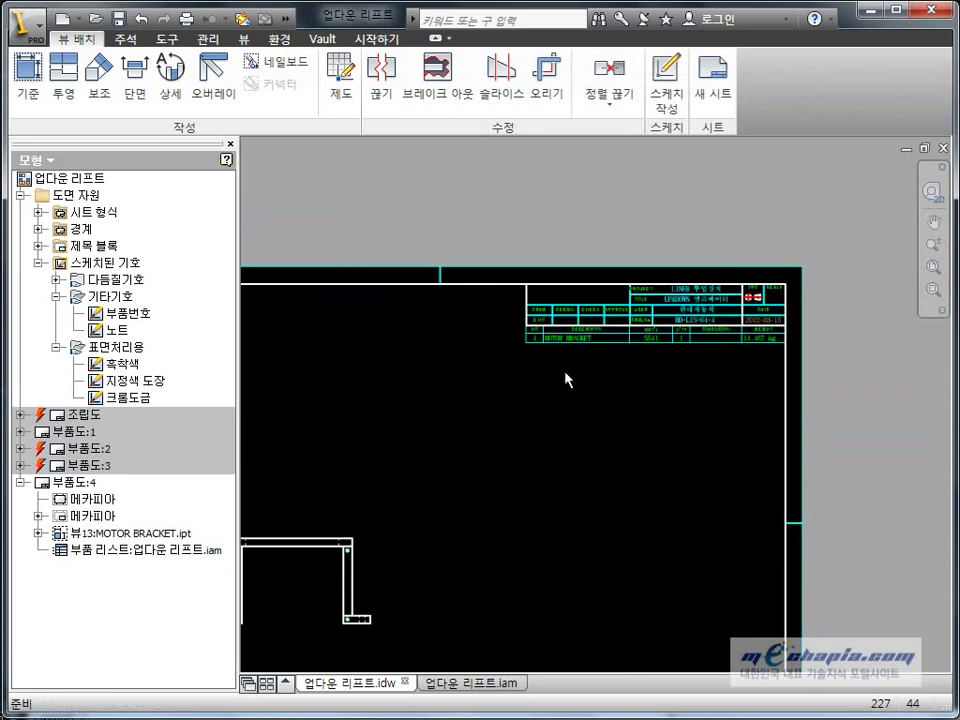
scroll(650, 350, "down", 2)
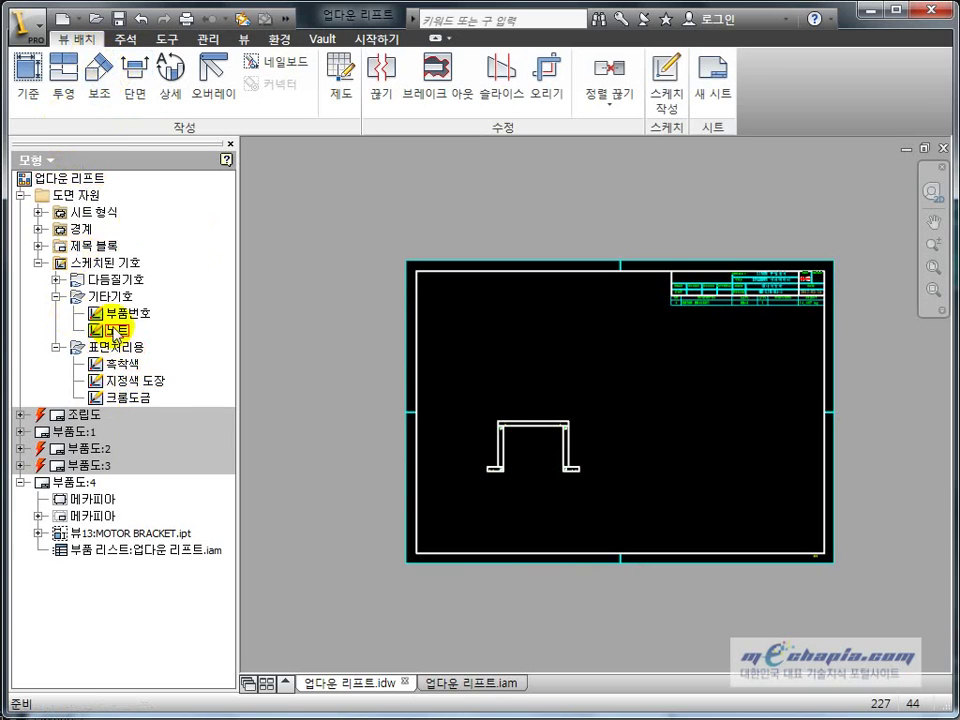
Place the 부품번호, 물결 and 다듬질2(괄) symbols at the sheet's top-left corner
left_click_drag(432, 289, 432, 289)
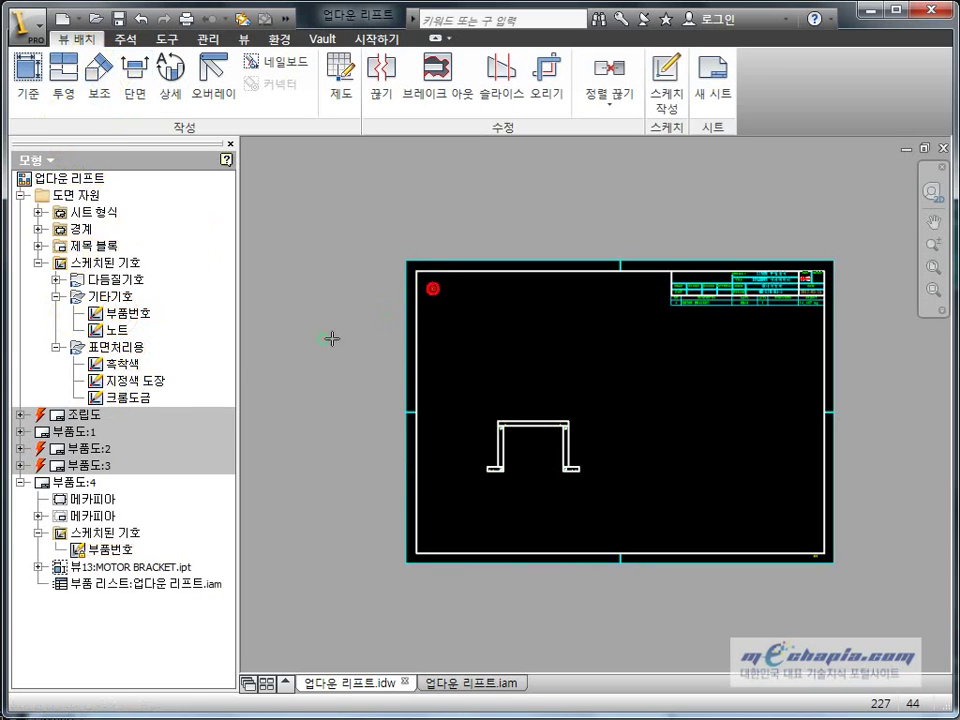
left_click(56, 279)
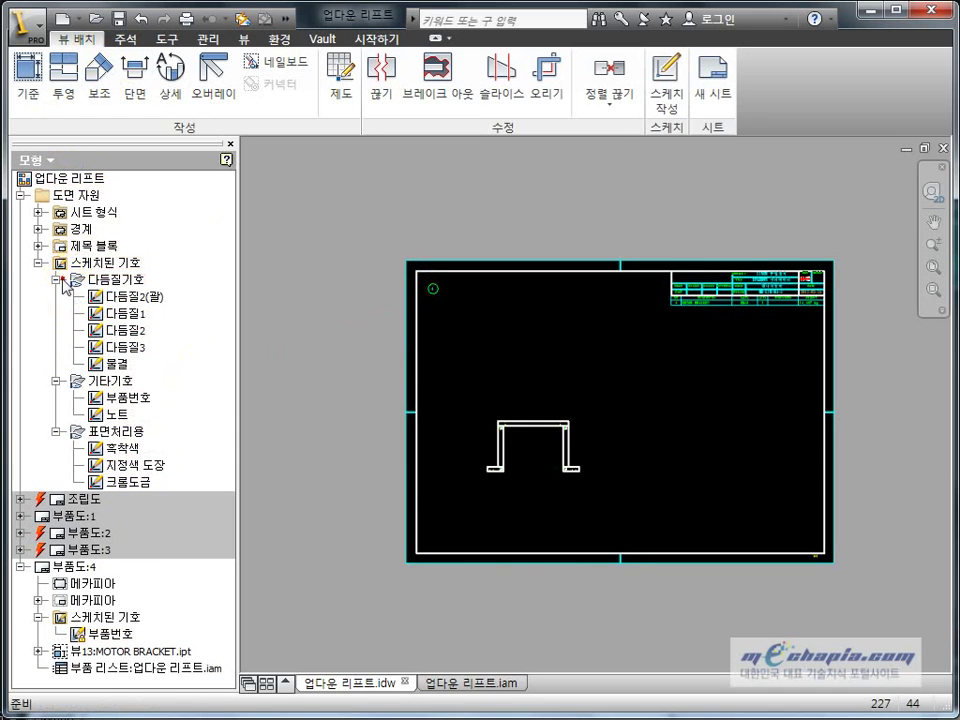
scroll(443, 288, "up", 3)
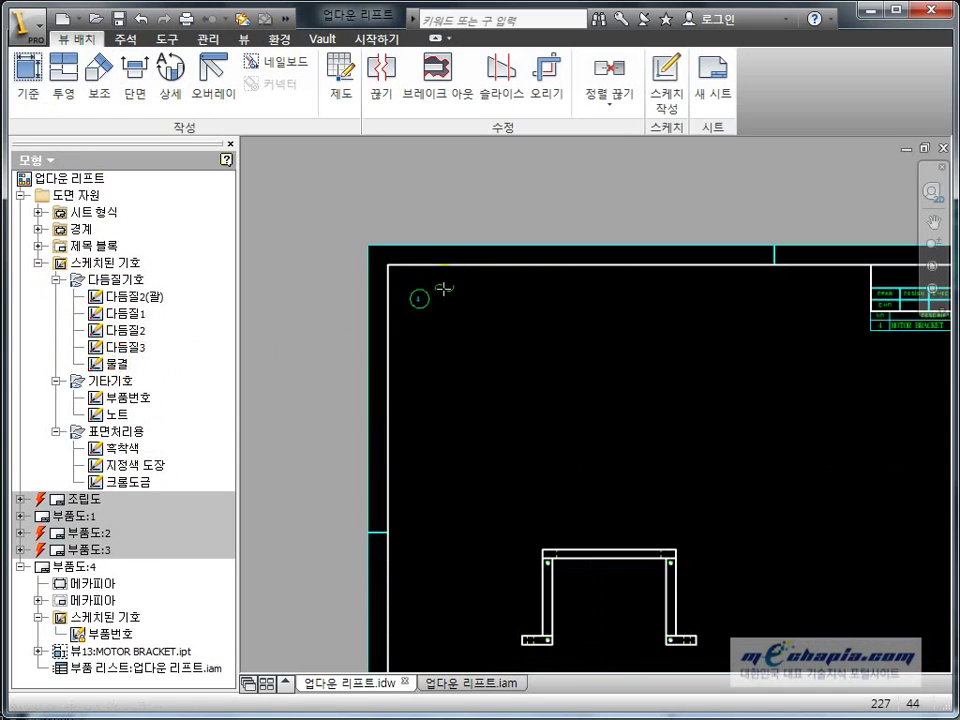
left_click_drag(452, 301, 447, 300)
left_click_drag(172, 298, 492, 295)
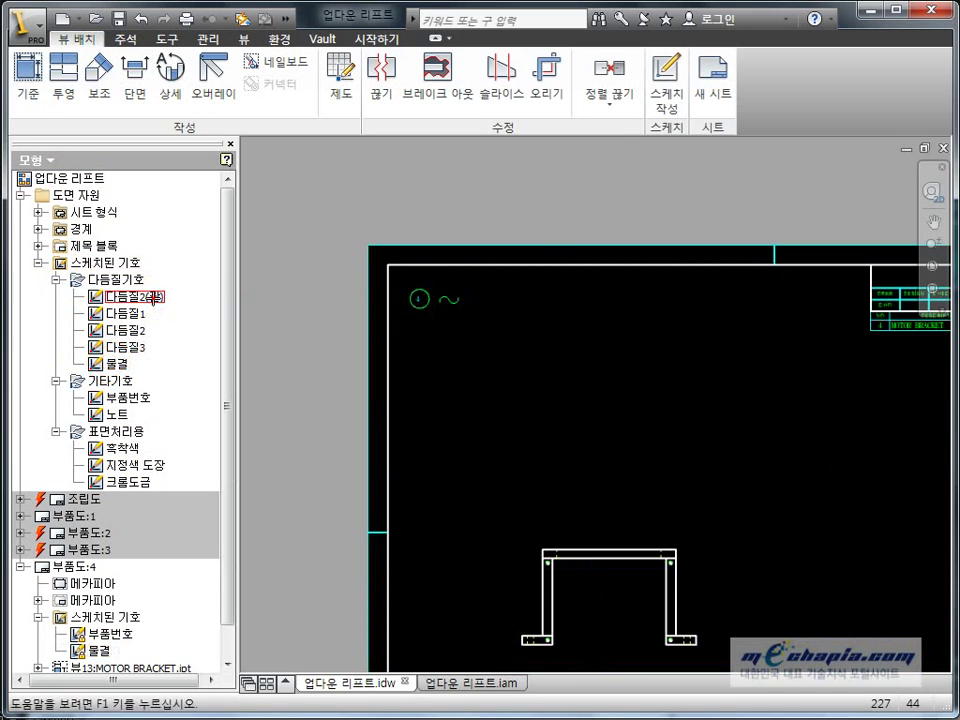
left_click(485, 302)
scroll(617, 336, "down", 3)
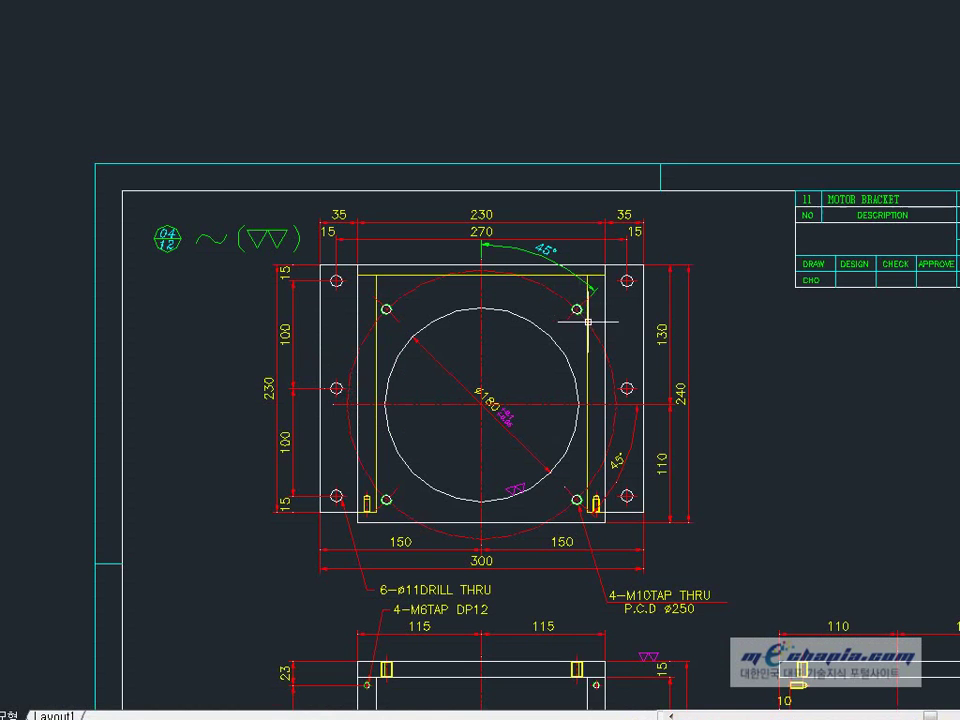
scroll(588, 322, "down", 1)
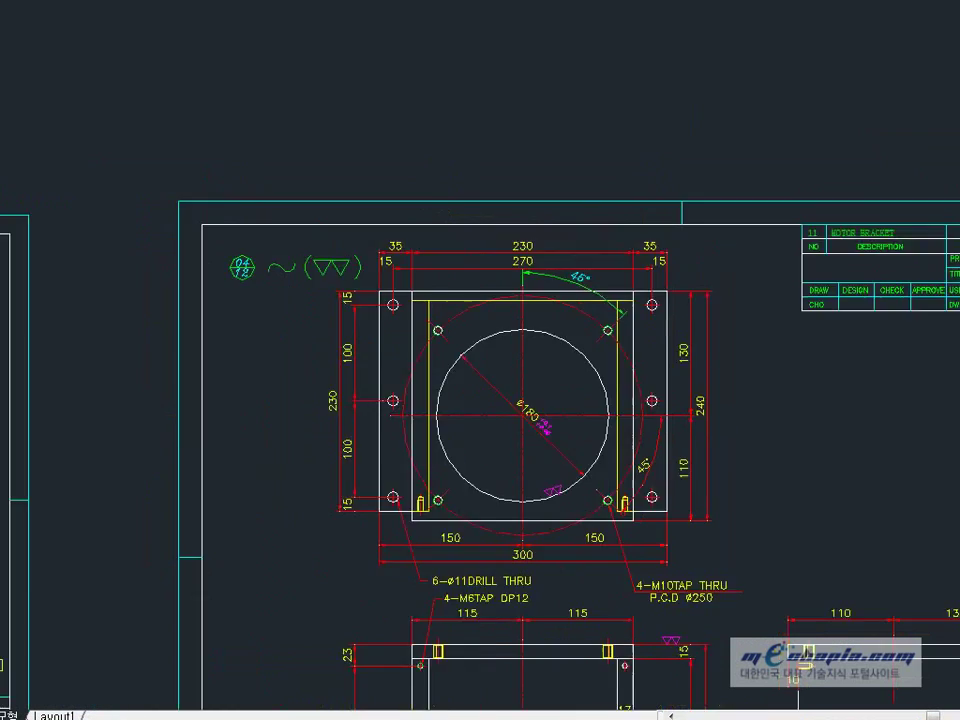
scroll(729, 396, "down", 2)
middle_click_drag(729, 396, 648, 336)
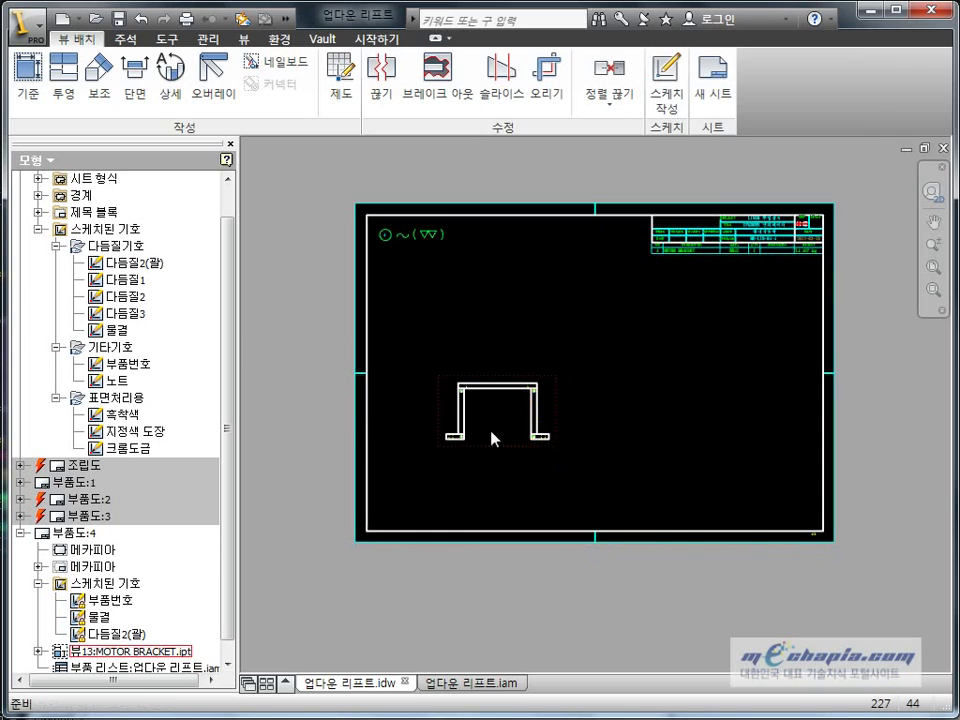
Change the front view's scale to 0.5 : 1
double_click(493, 439)
double_click(196, 290)
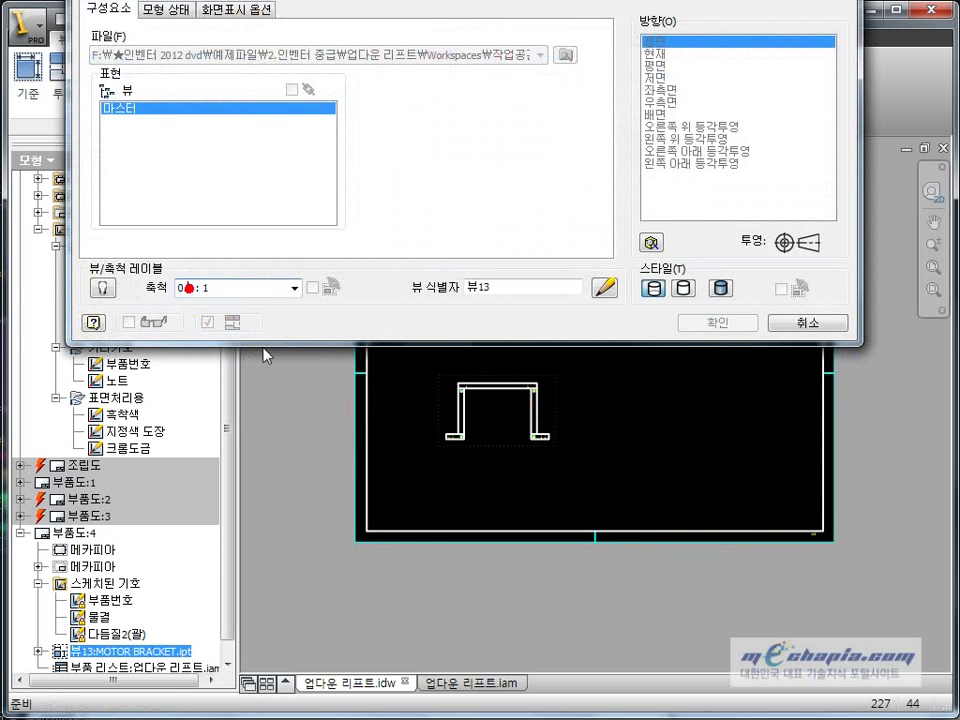
type("5")
key("Return")
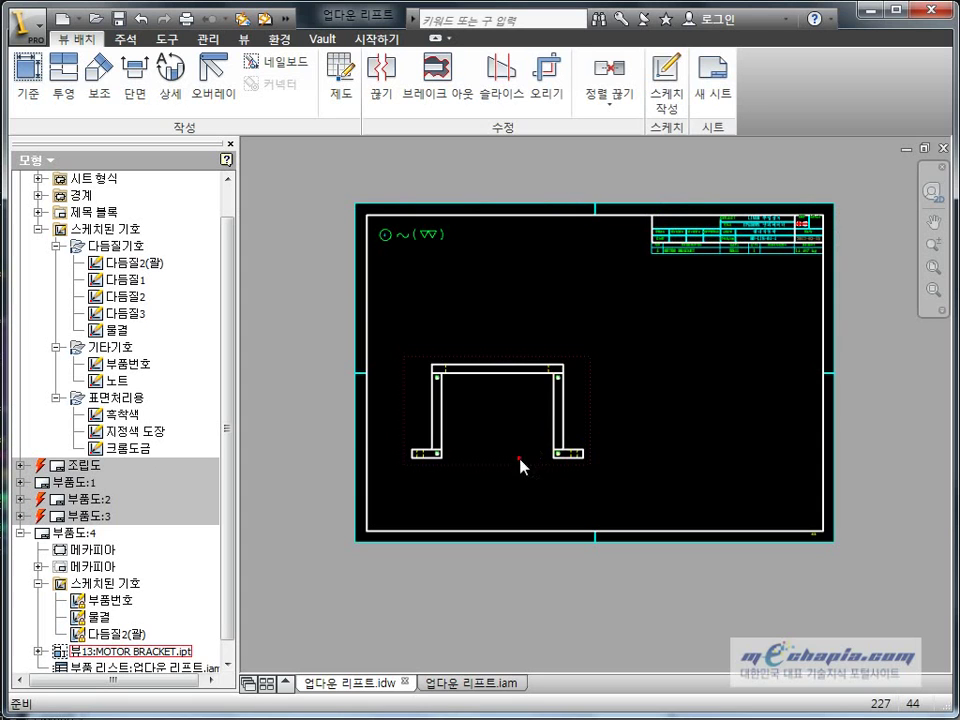
left_click(519, 459)
left_click(645, 422)
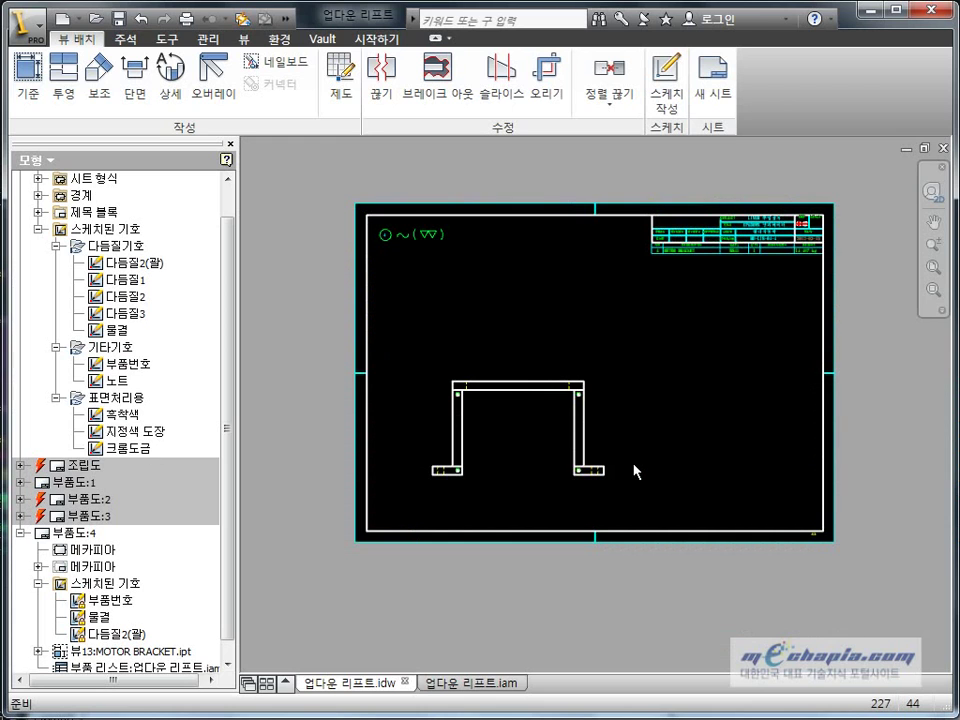
Re-edit the front view's scale and nudge the view slightly left and down
double_click(534, 452)
double_click(184, 288)
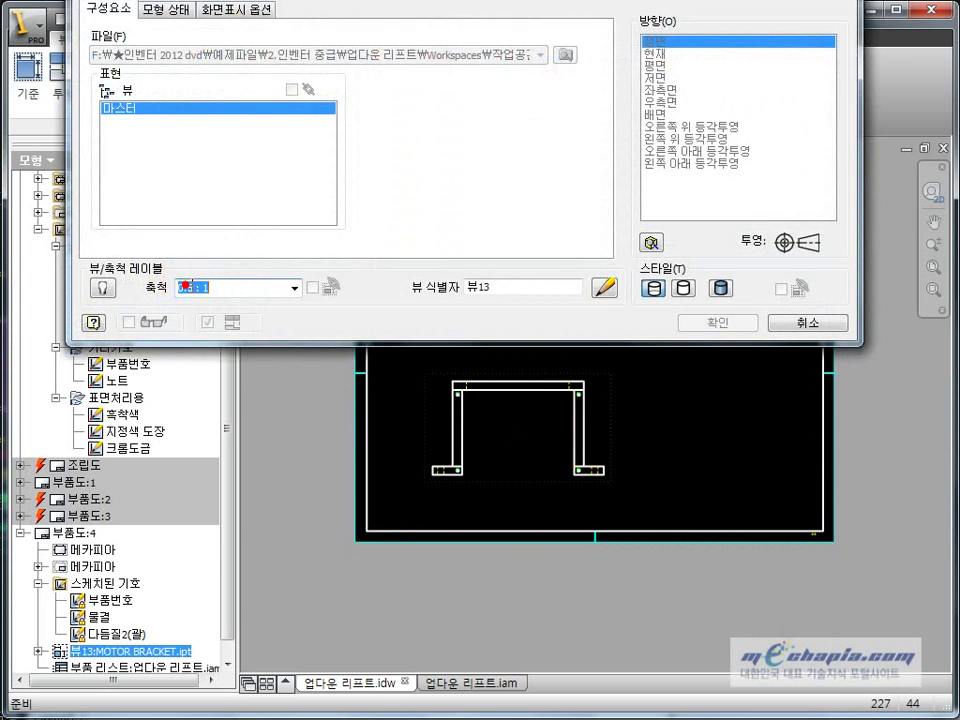
key("Return")
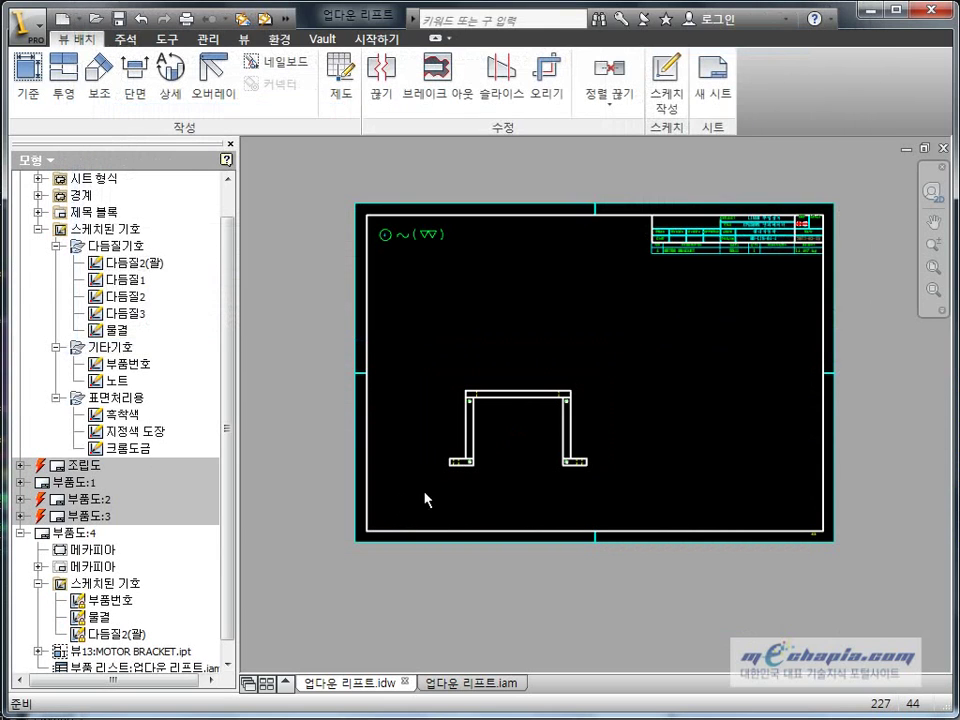
left_click_drag(514, 471, 495, 479)
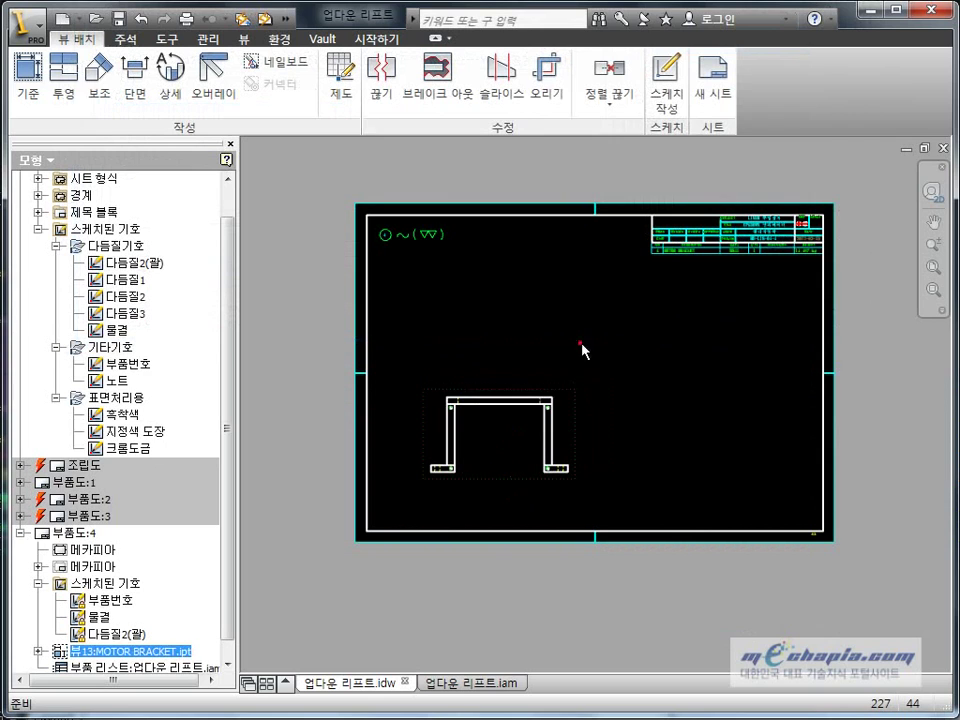
Project a right-side view and a top view from the bracket's front view
left_click(64, 92)
left_click(499, 429)
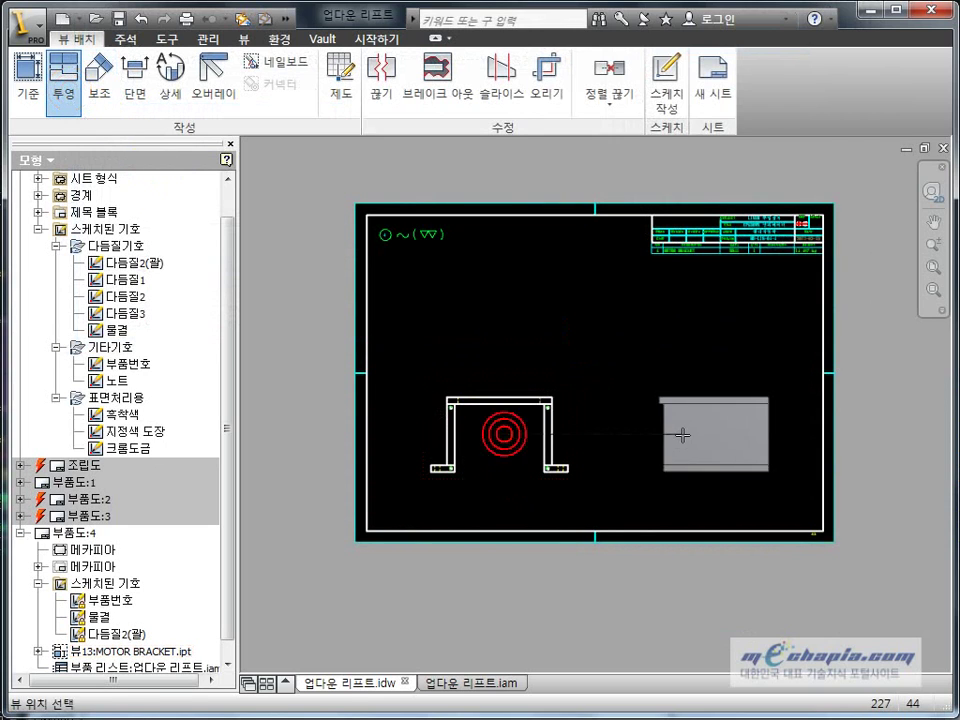
left_click(684, 434)
left_click(497, 318)
right_click(497, 318)
left_click(290, 154)
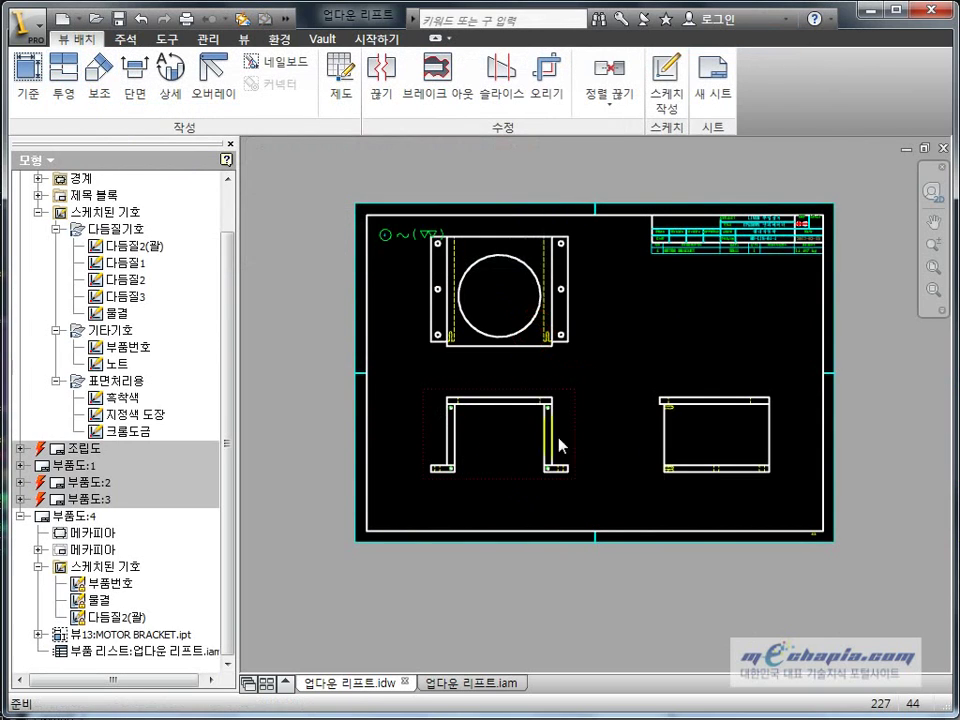
Shift the aligned views down, comparing the layout with the AutoCAD reference drawing
left_click_drag(493, 476, 495, 494)
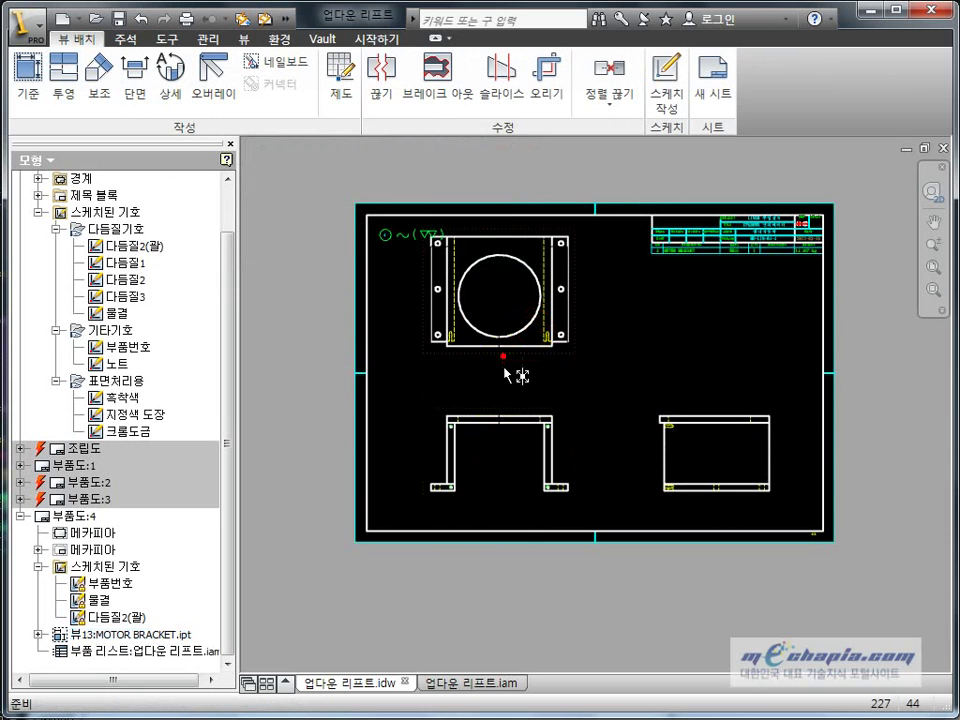
key("alt+Tab")
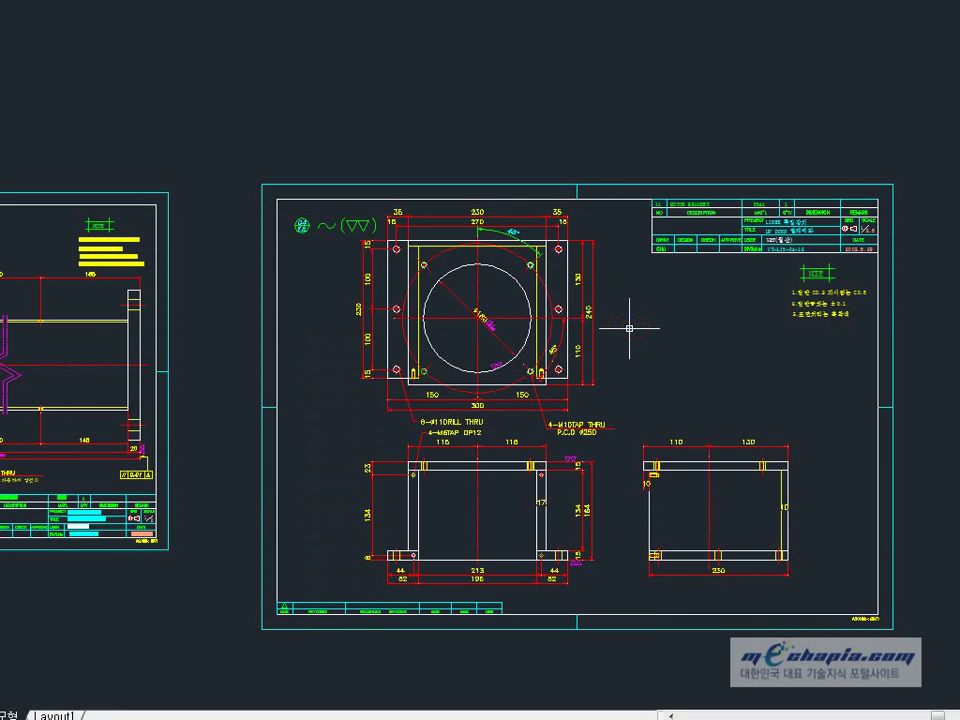
key("alt+Tab")
key("alt+Tab")
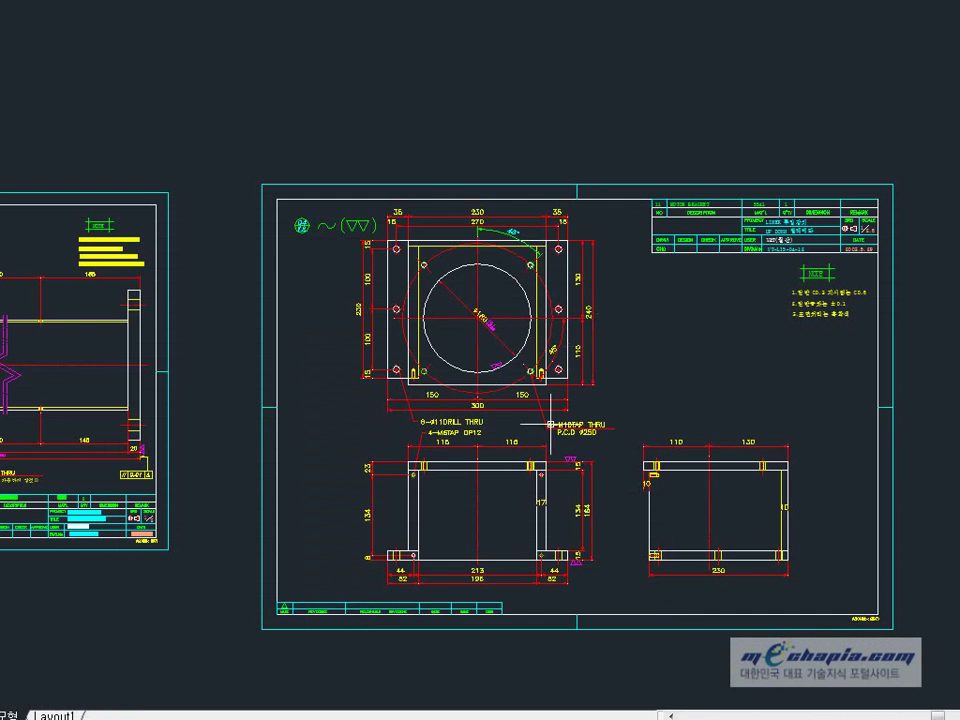
key("alt+Tab")
scroll(600, 476, "up", 3)
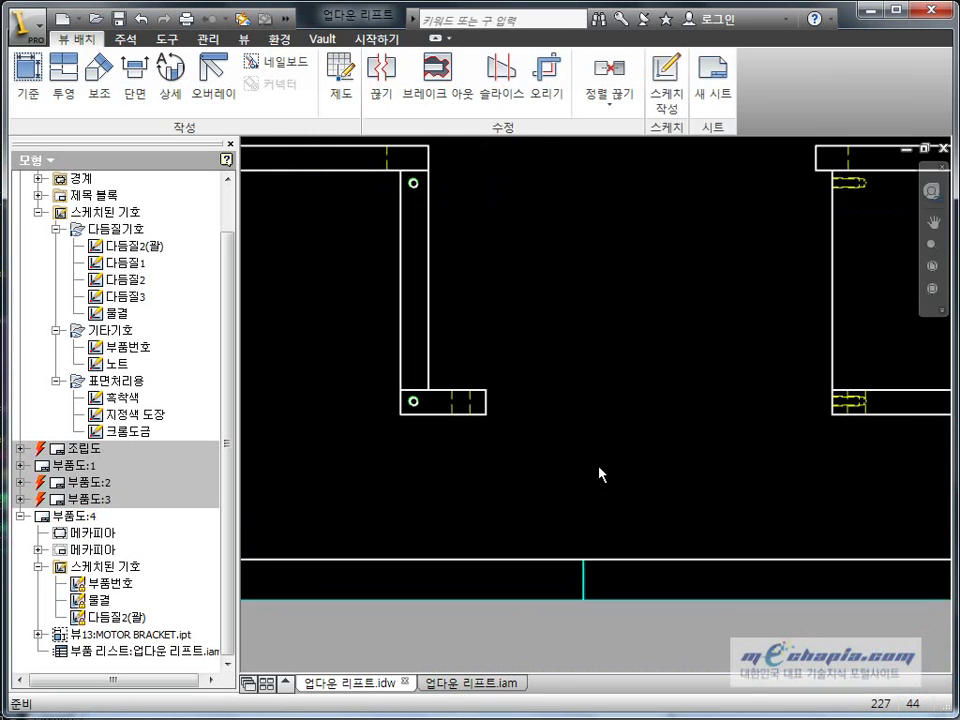
scroll(540, 454, "down", 2)
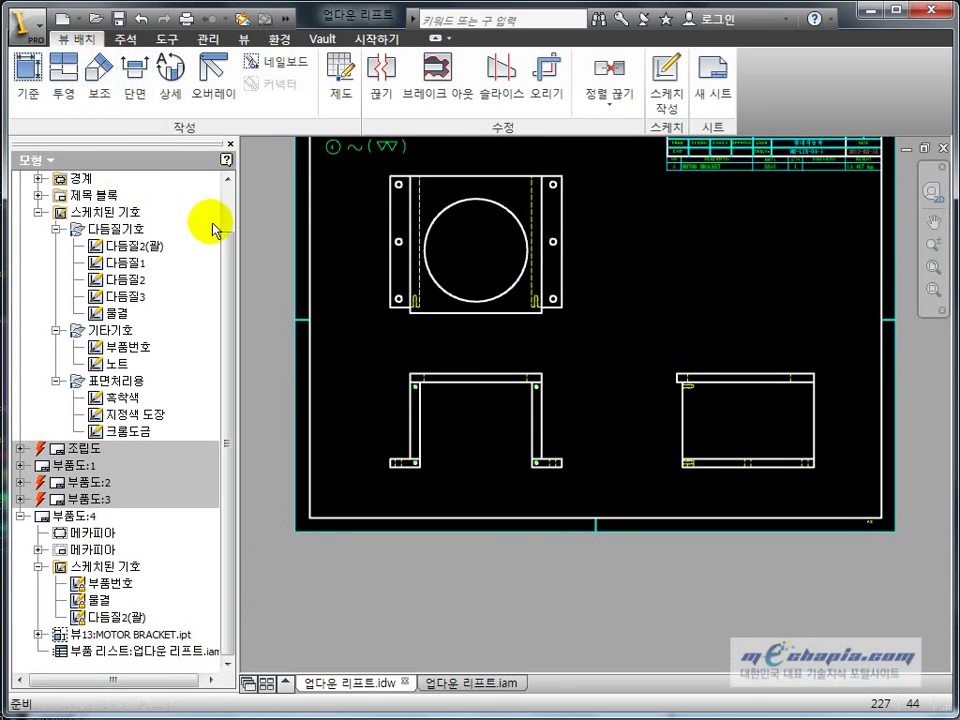
left_click(480, 404)
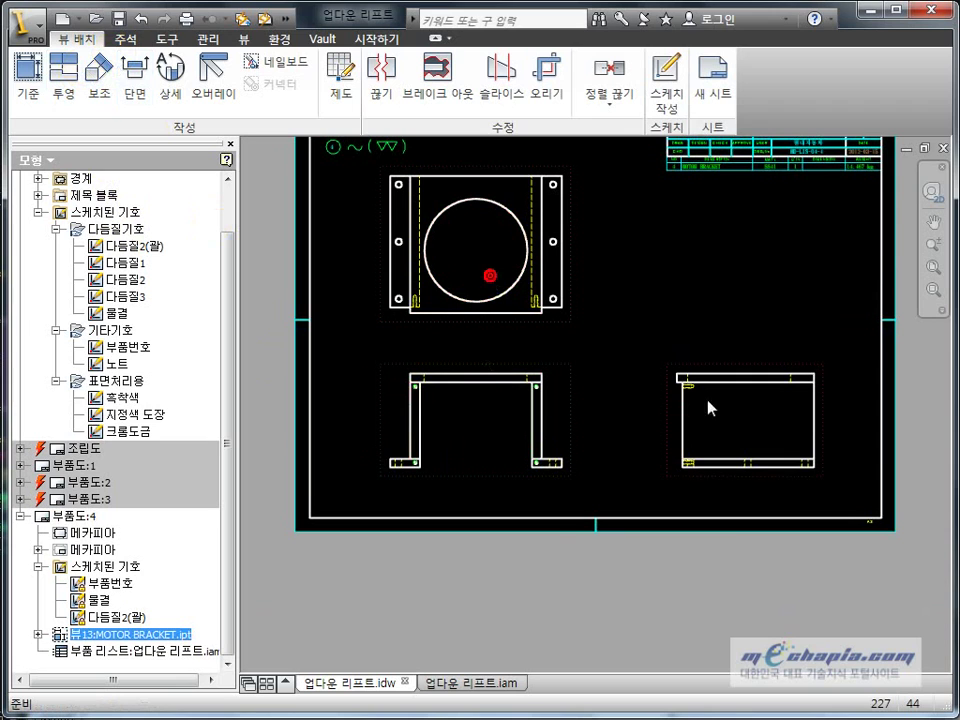
Apply 자동화된 중심선 to add centre marks and centerlines to the bracket's holes
right_click(734, 398)
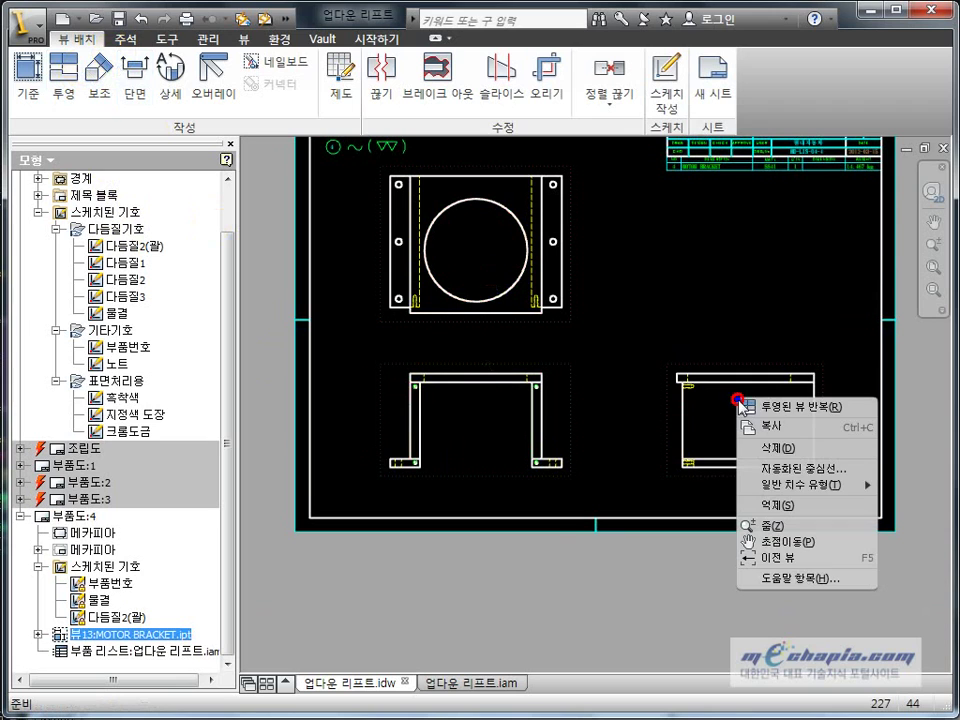
left_click(798, 470)
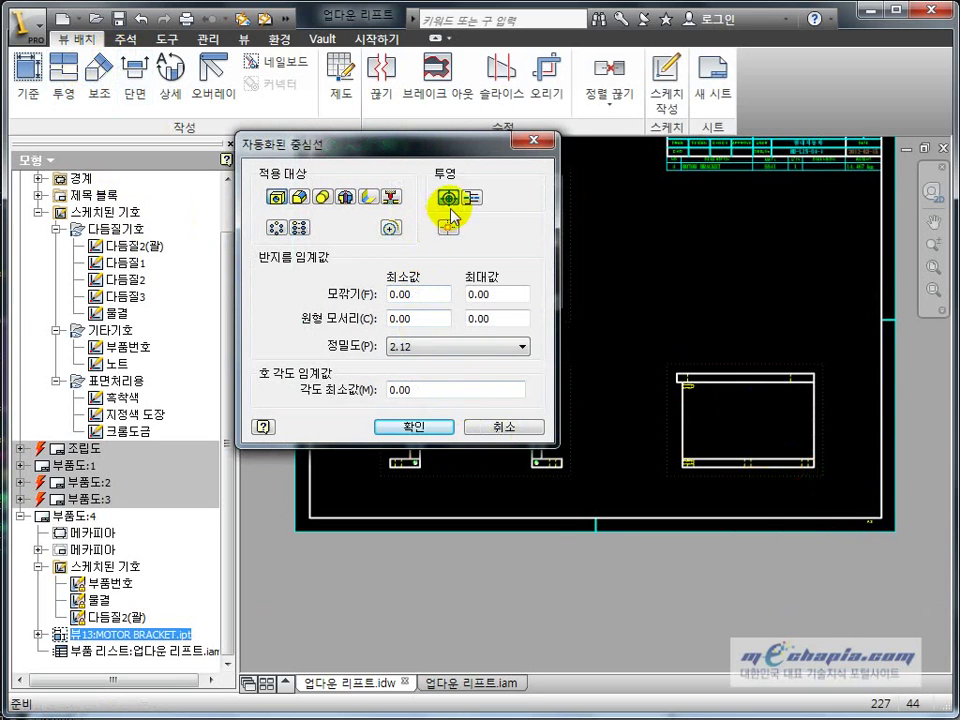
left_click(412, 426)
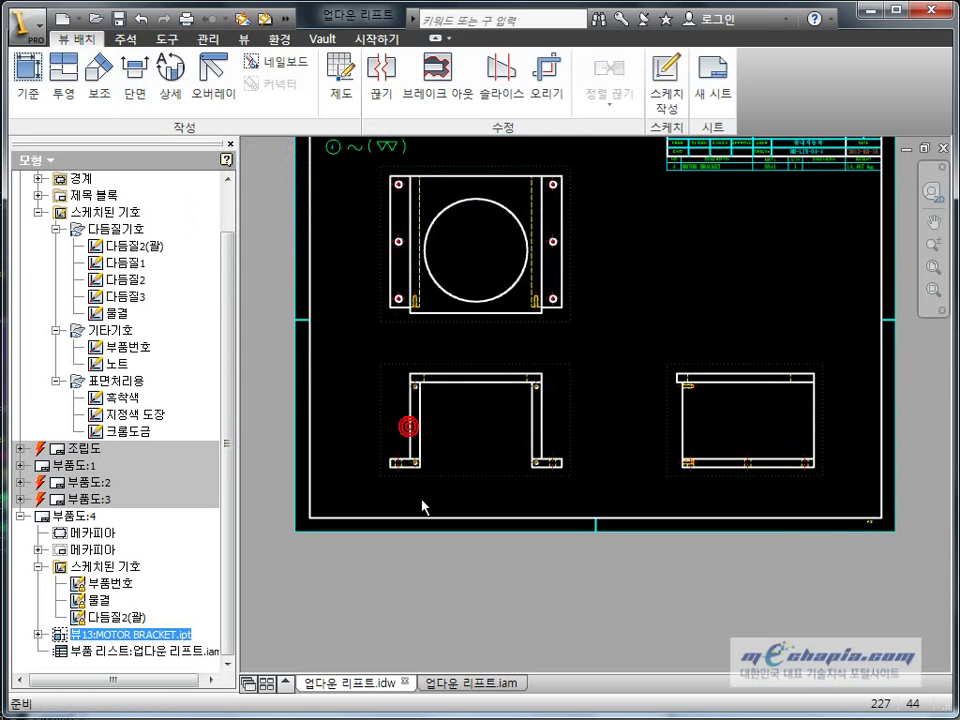
scroll(676, 488, "up", 3)
scroll(634, 353, "down", 2)
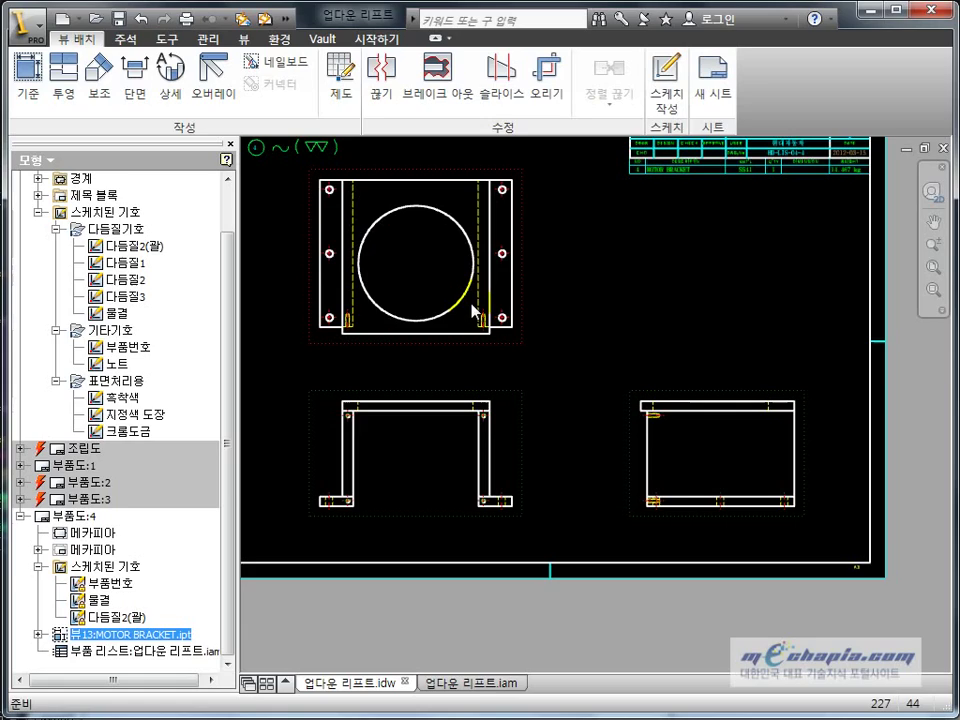
left_click(617, 297)
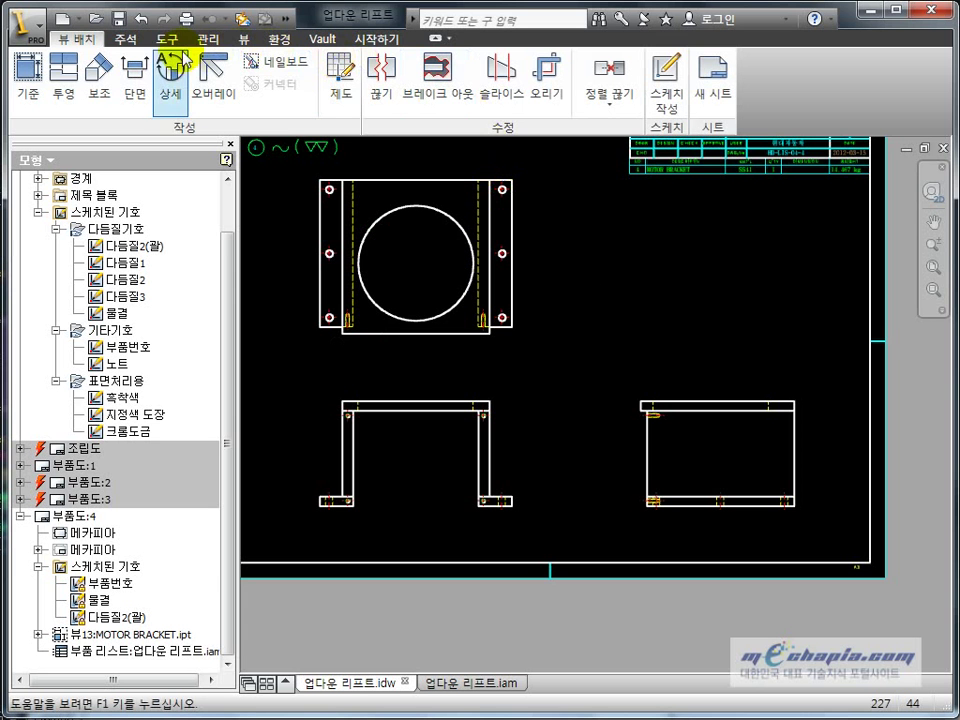
left_click(167, 39)
left_click(210, 40)
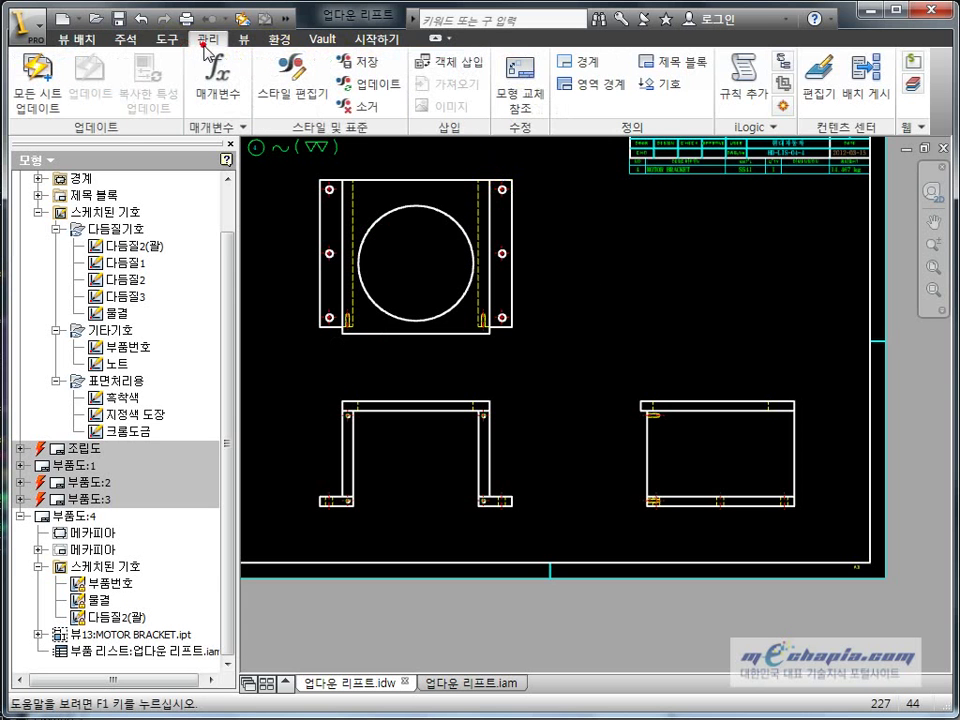
left_click(139, 46)
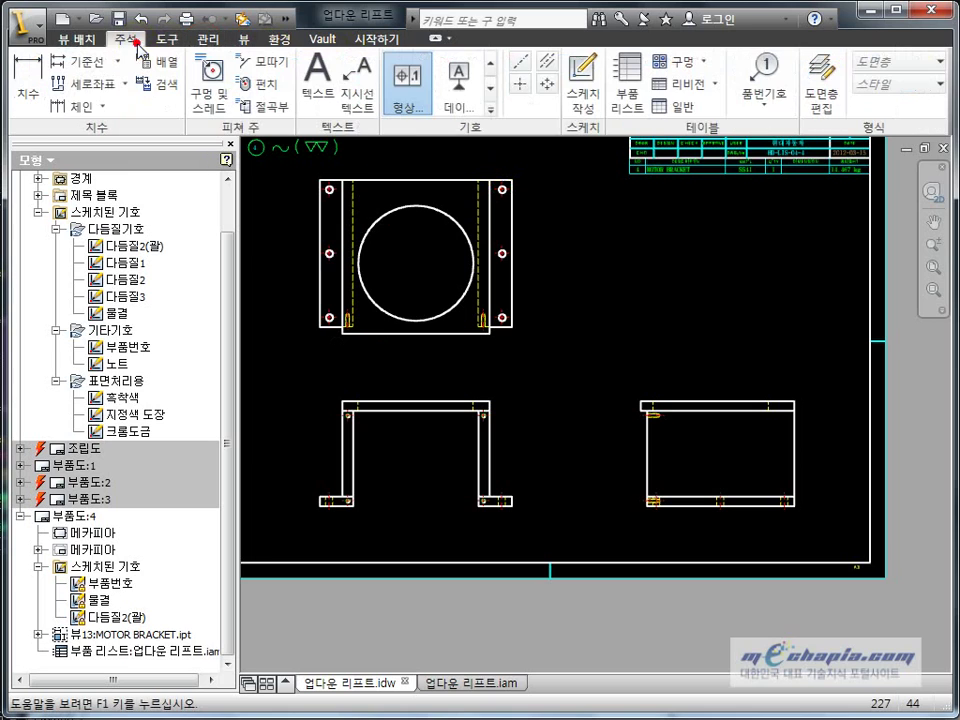
left_click(447, 208)
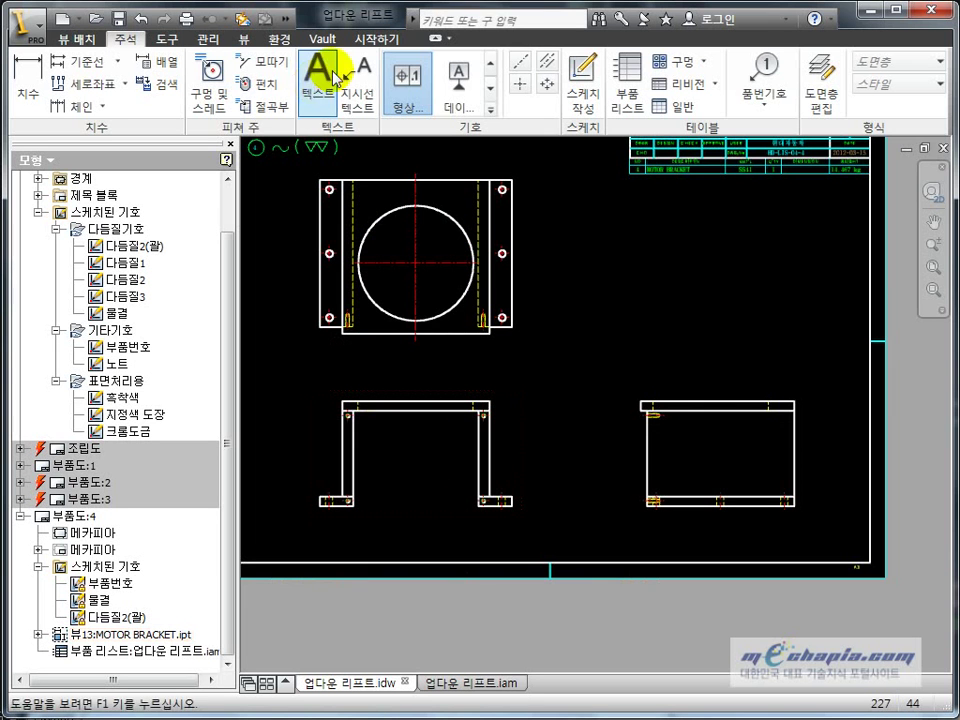
left_click(544, 64)
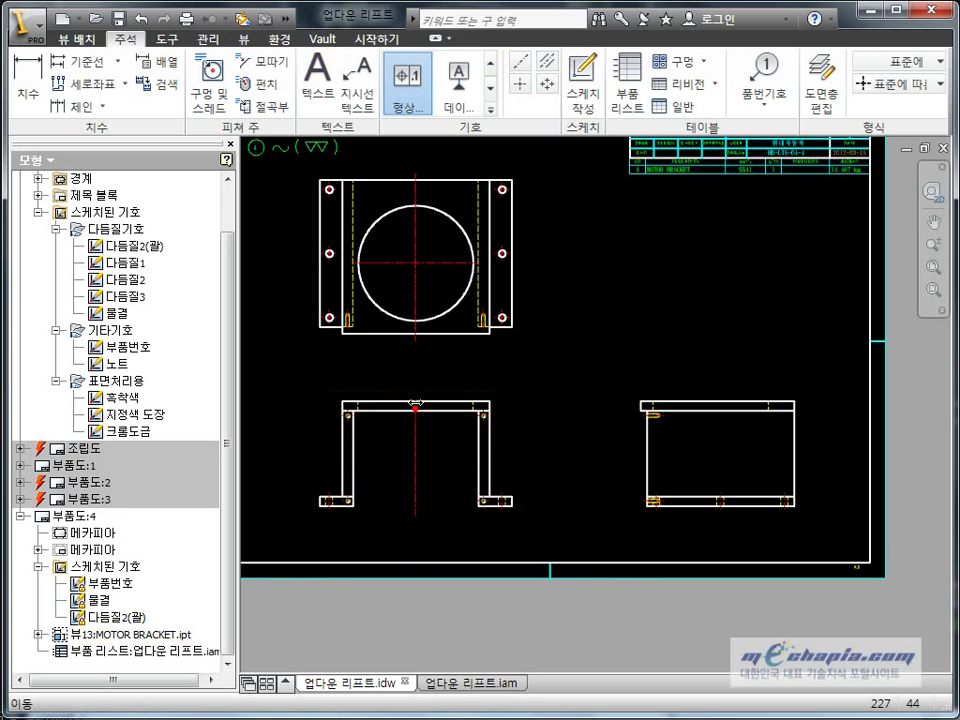
key("alt+Tab")
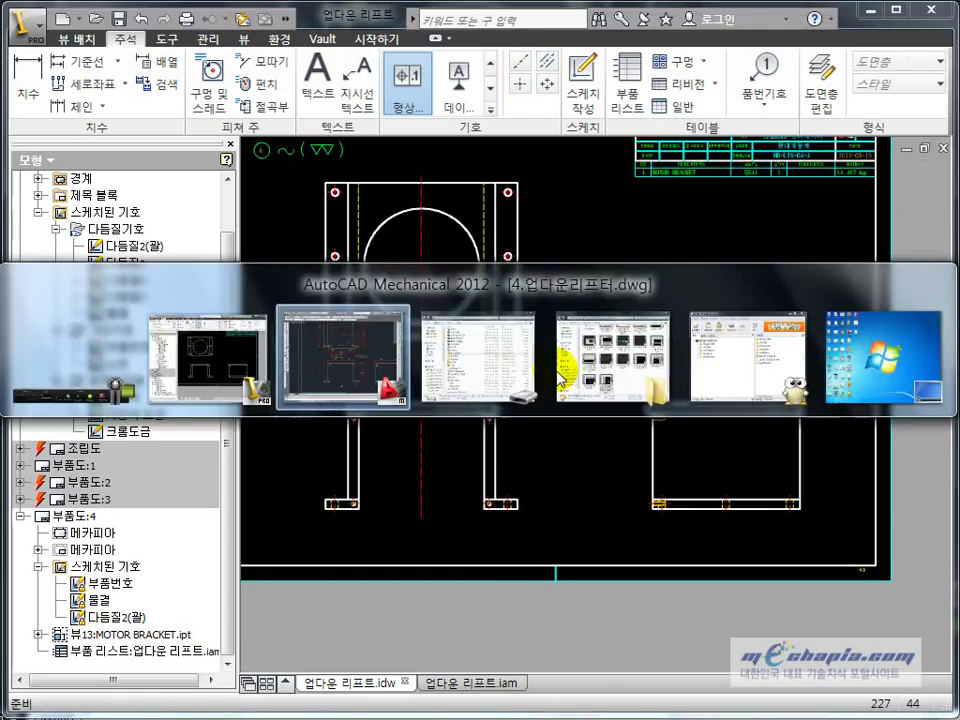
middle_click_drag(641, 364, 444, 352)
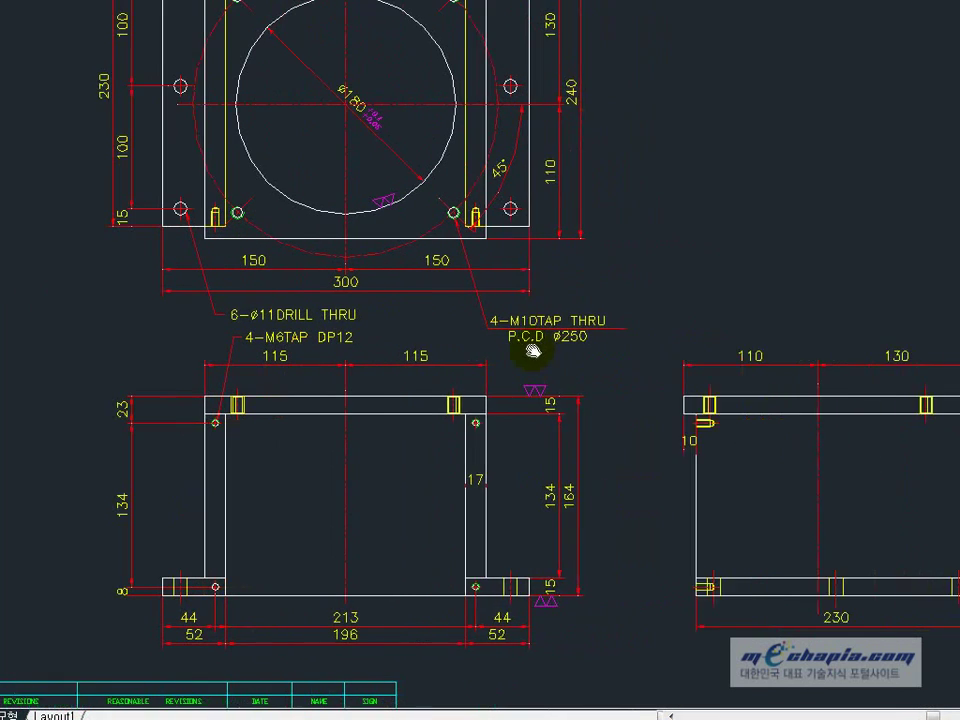
key("alt+Tab")
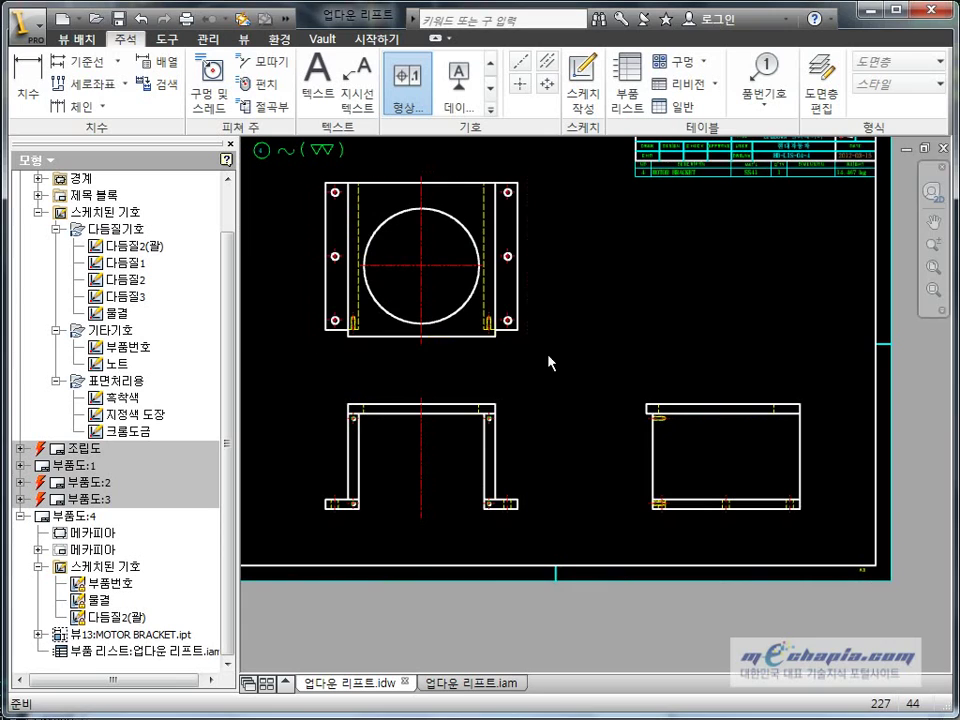
scroll(549, 360, "up", 5)
middle_click_drag(799, 443, 643, 371)
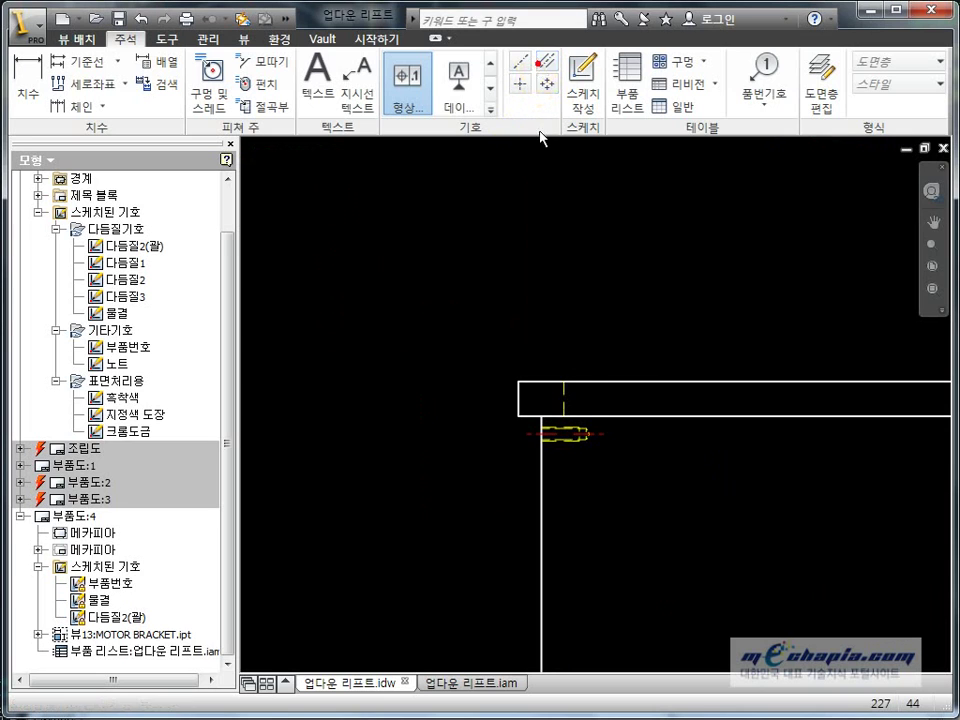
left_click(546, 62)
middle_click_drag(786, 428, 725, 430)
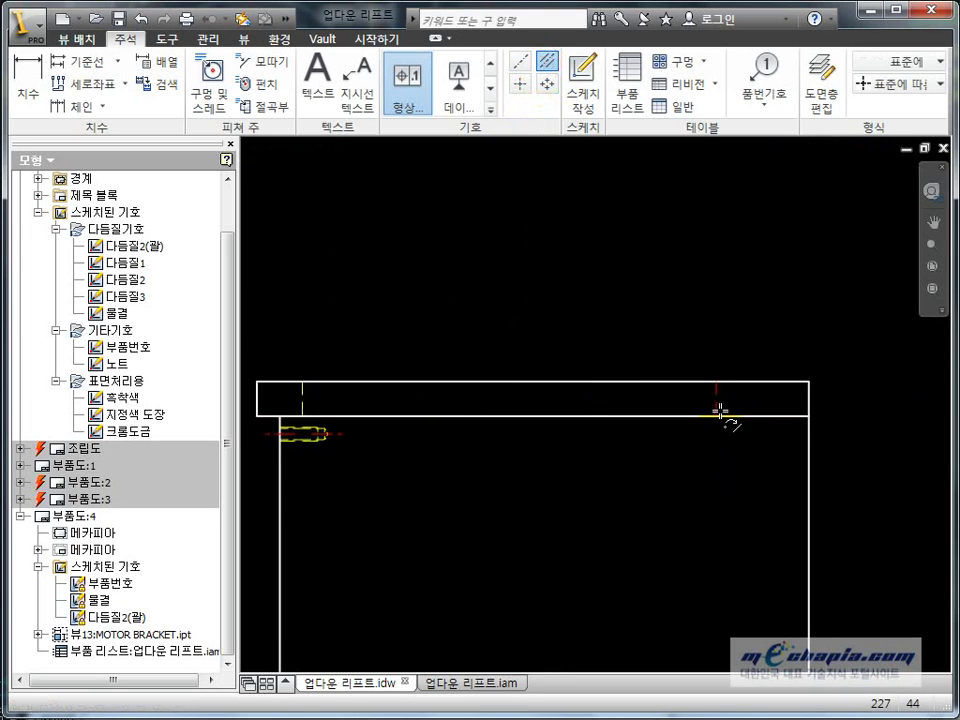
scroll(718, 410, "down", 5)
left_click(578, 399)
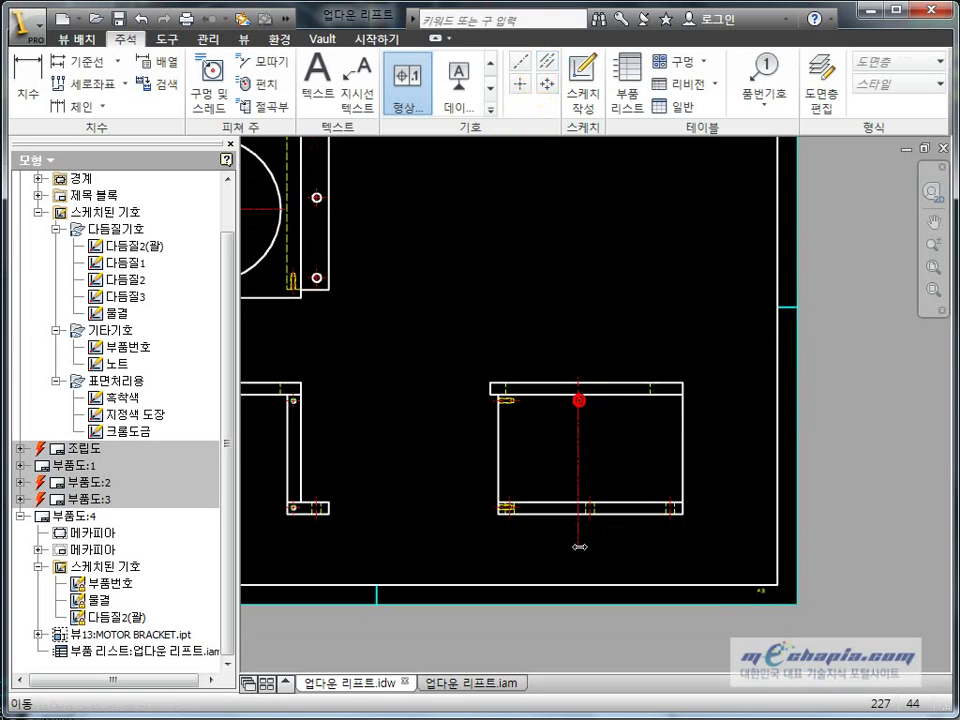
left_click_drag(578, 547, 577, 524)
scroll(612, 476, "down", 3)
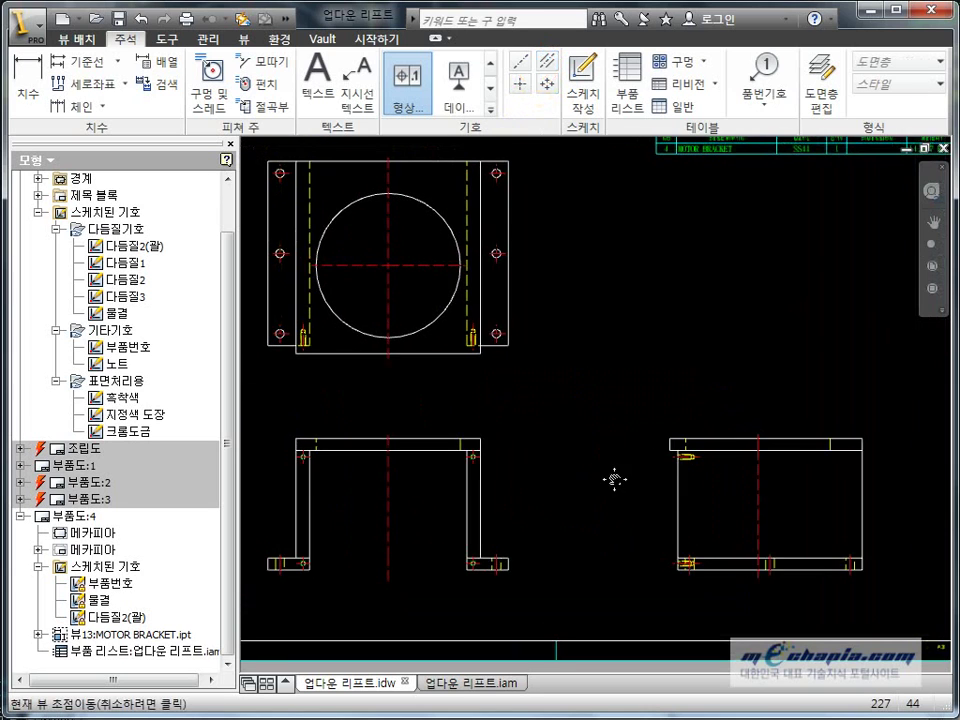
scroll(630, 480, "up", 3)
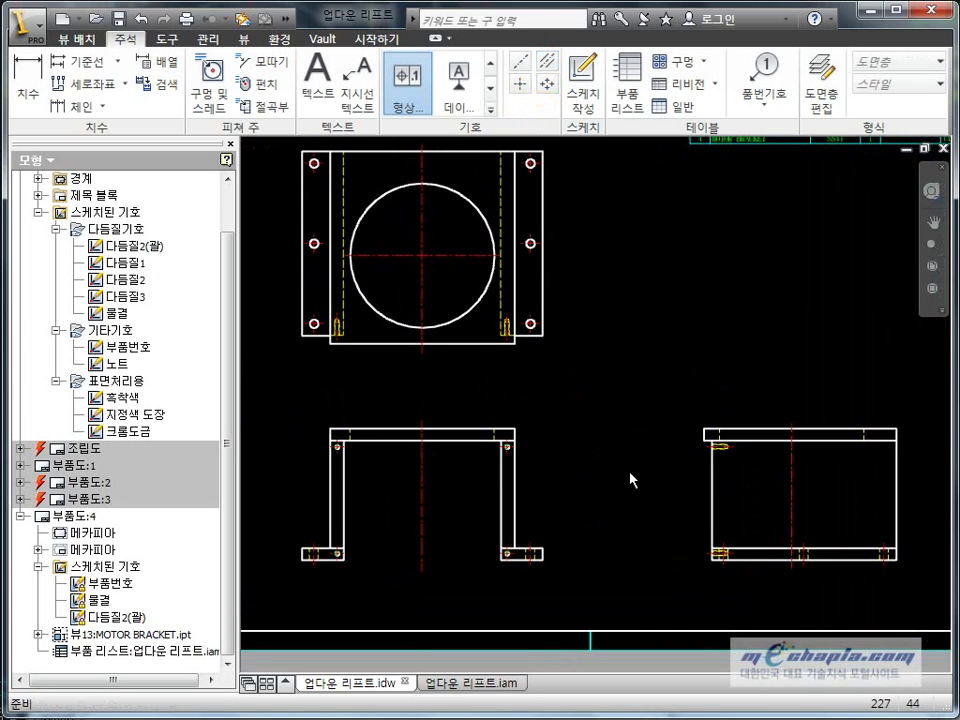
Add the 52, 196, 52 chain dimension along the bottom of the front view
left_click(80, 106)
scroll(315, 510, "up", 3)
scroll(335, 490, "up", 2)
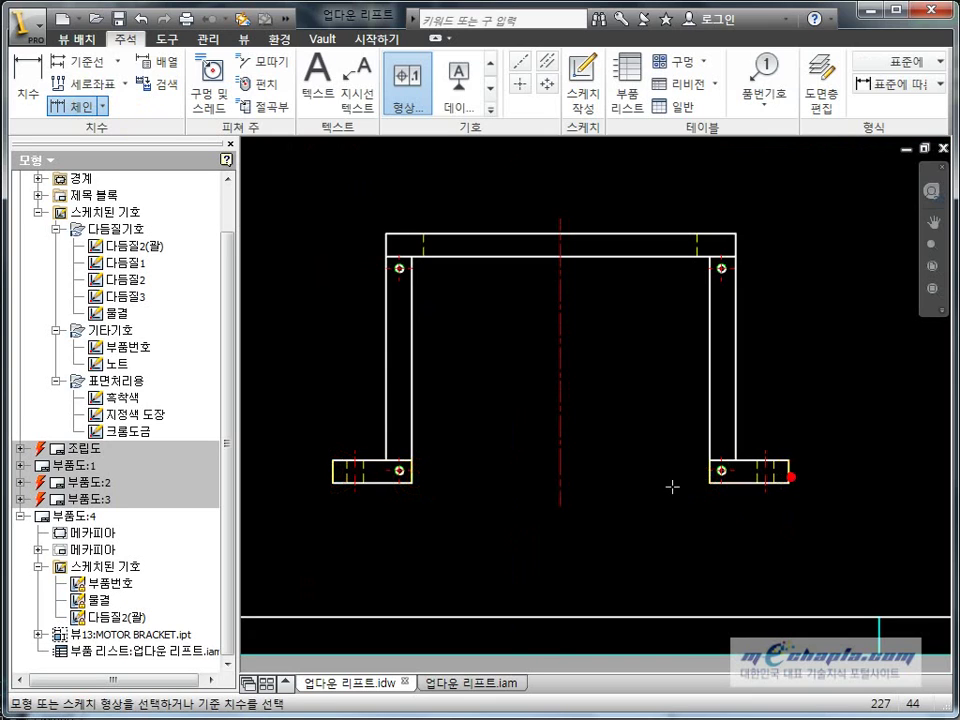
right_click(672, 487)
left_click(692, 490)
left_click(636, 534)
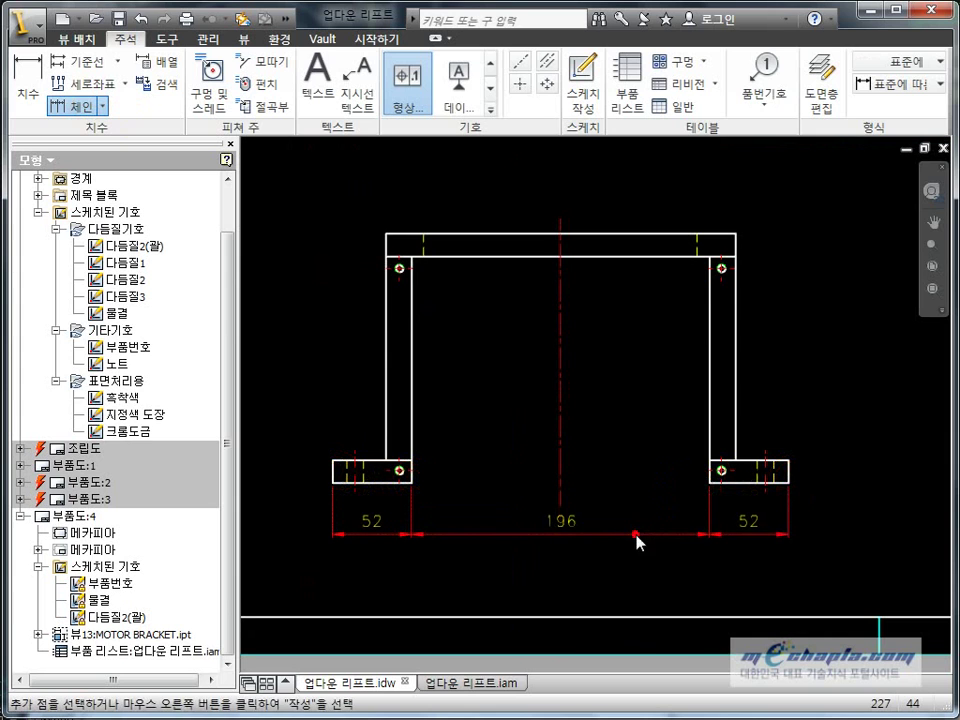
right_click(637, 537)
Add the 15, 134, 15 vertical chain dimension up the front view's right side
mouse_move(603, 526)
middle_mouse_down()
mouse_move(681, 490)
mouse_move(681, 508)
middle_mouse_up()
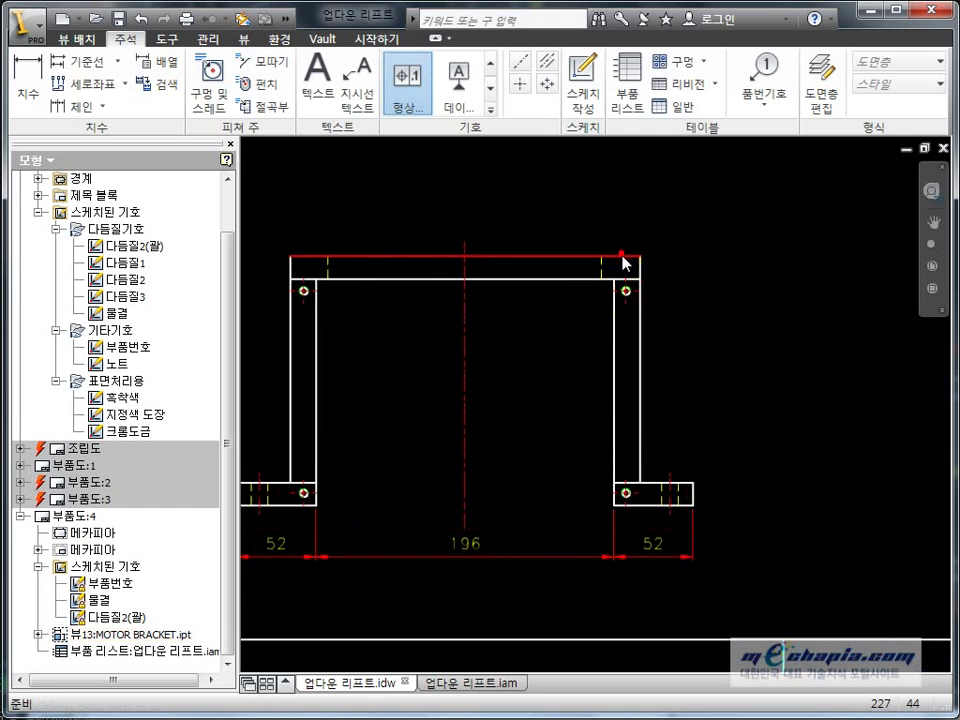
left_click(401, 256)
left_click(75, 105)
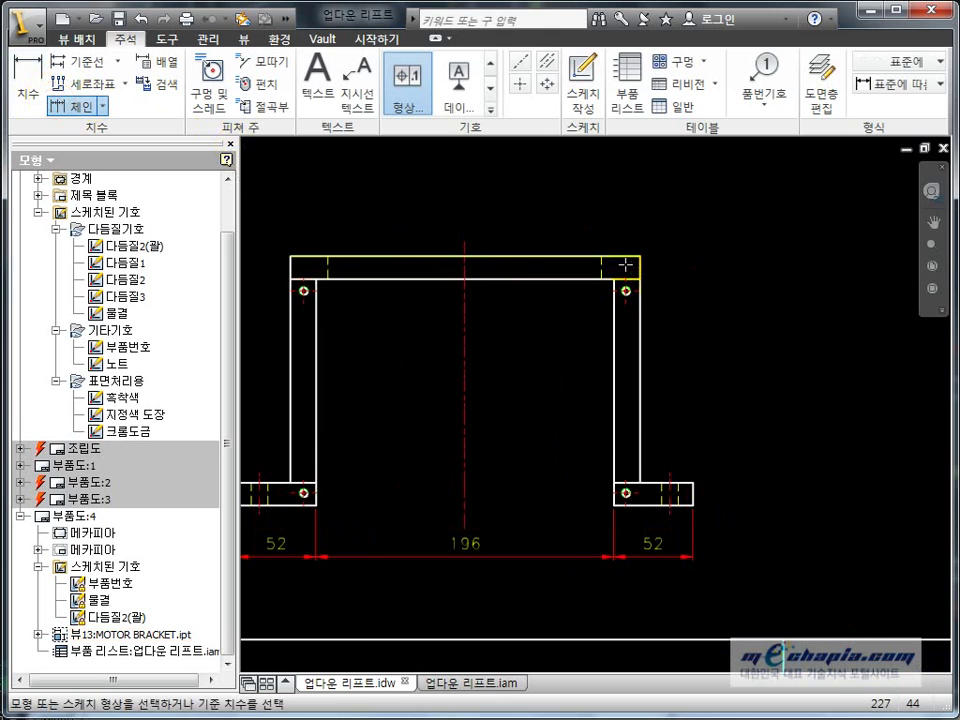
left_click(598, 279)
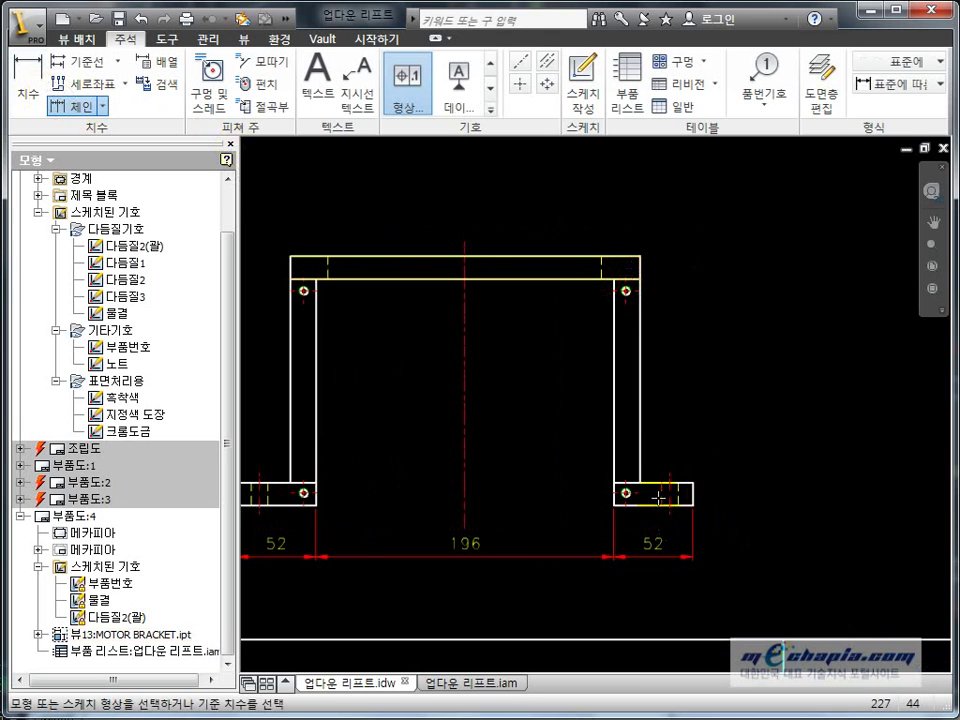
left_click(655, 487)
right_click(775, 492)
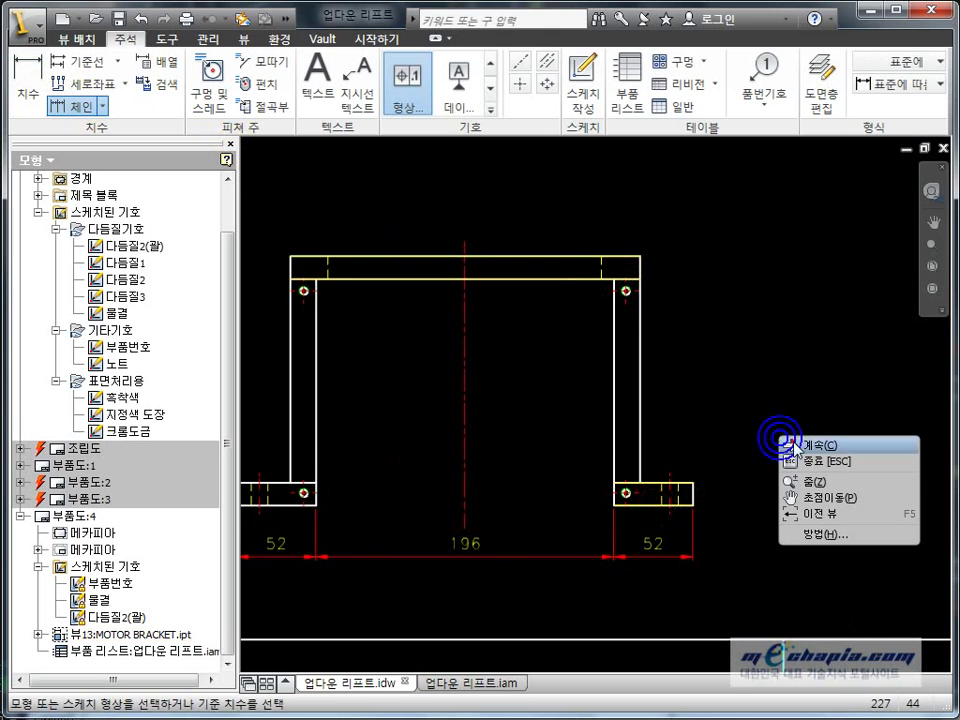
left_click(805, 499)
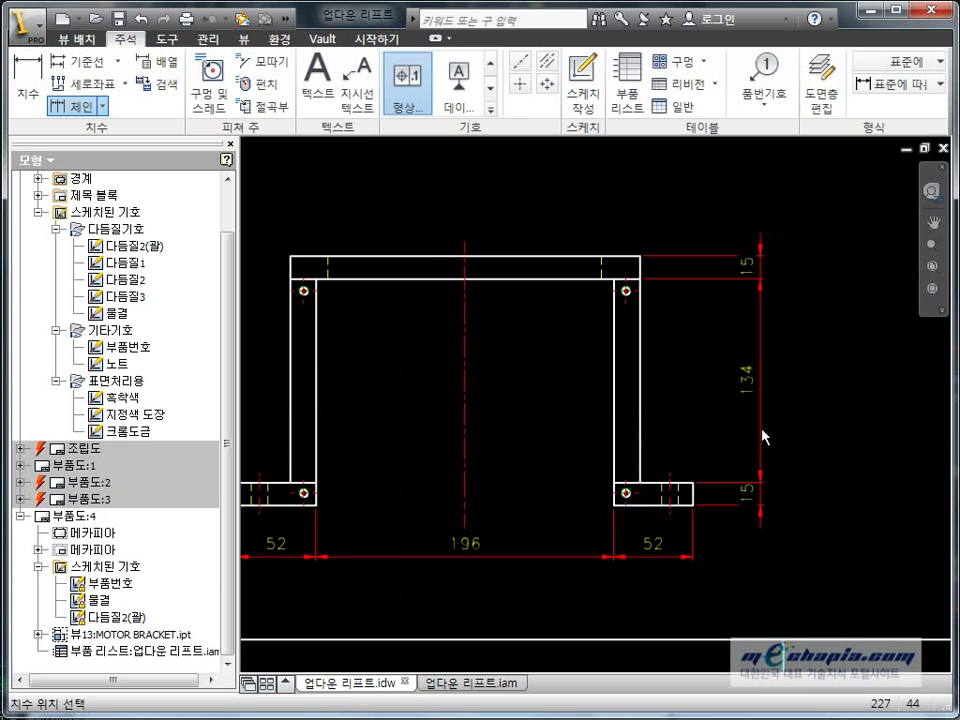
right_click(763, 437)
left_click(767, 431)
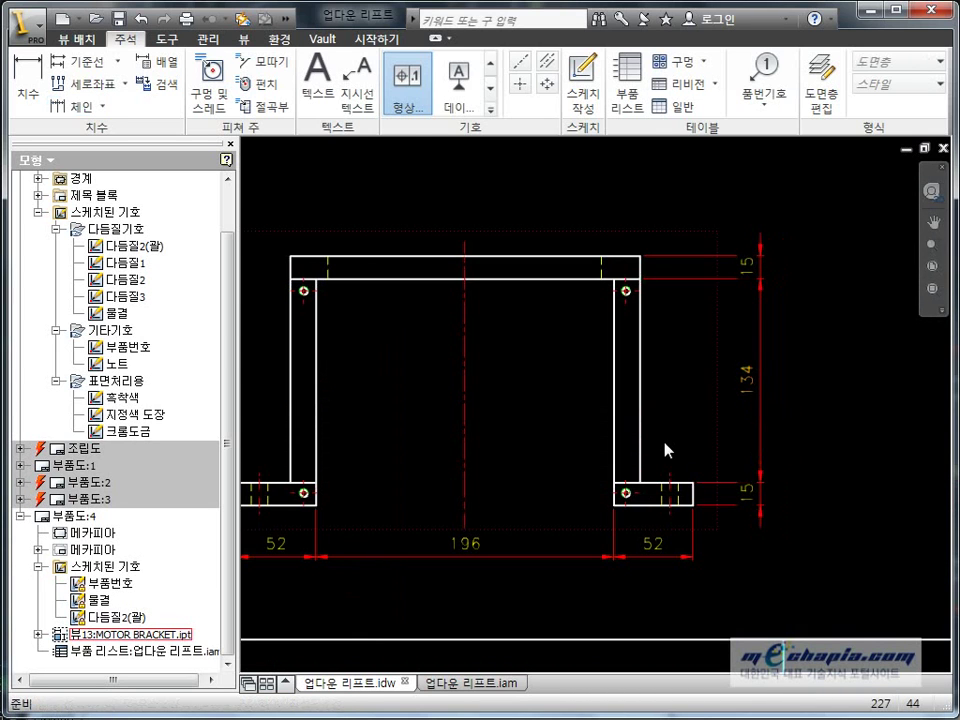
scroll(664, 450, "down", 3)
left_click_drag(649, 461, 643, 504)
key("Escape")
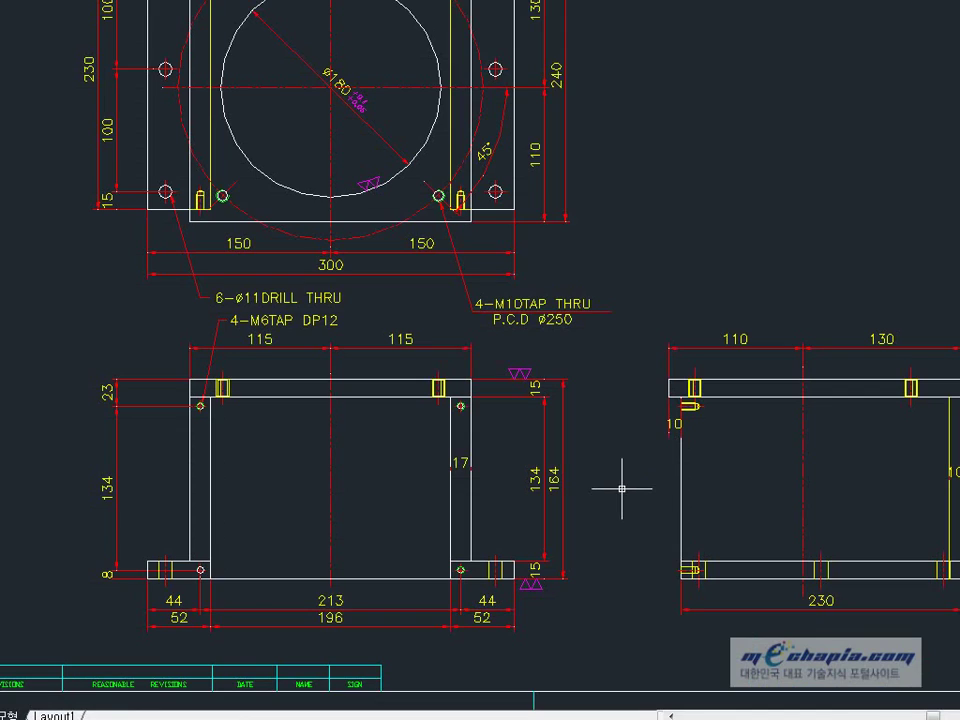
middle_click_drag(622, 489, 634, 562)
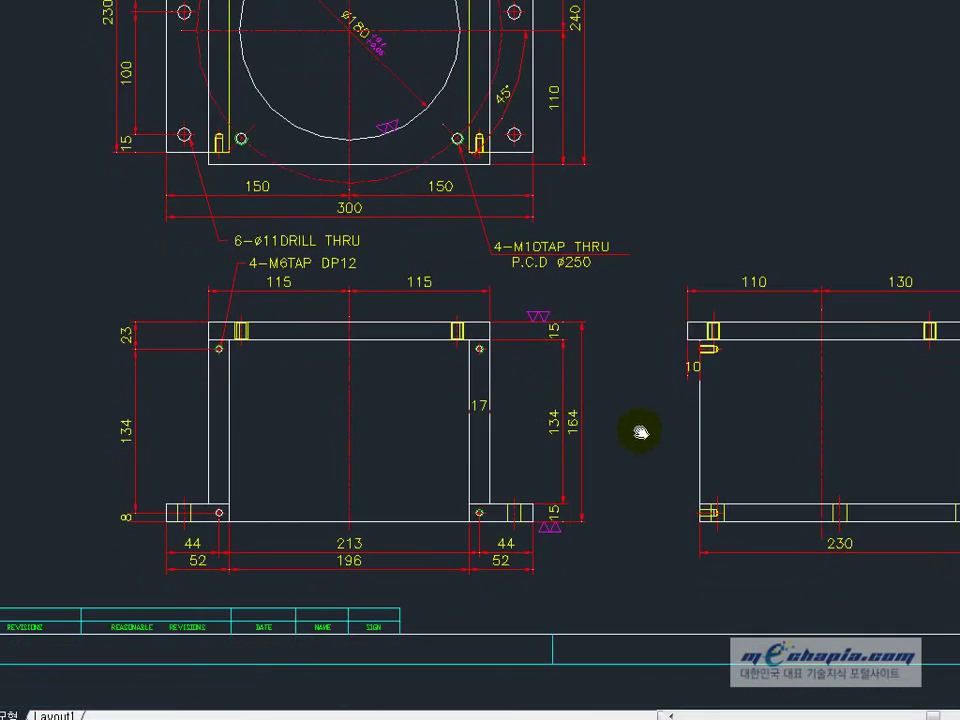
mouse_move(510, 377)
middle_mouse_down()
mouse_move(521, 430)
mouse_move(522, 392)
middle_mouse_up()
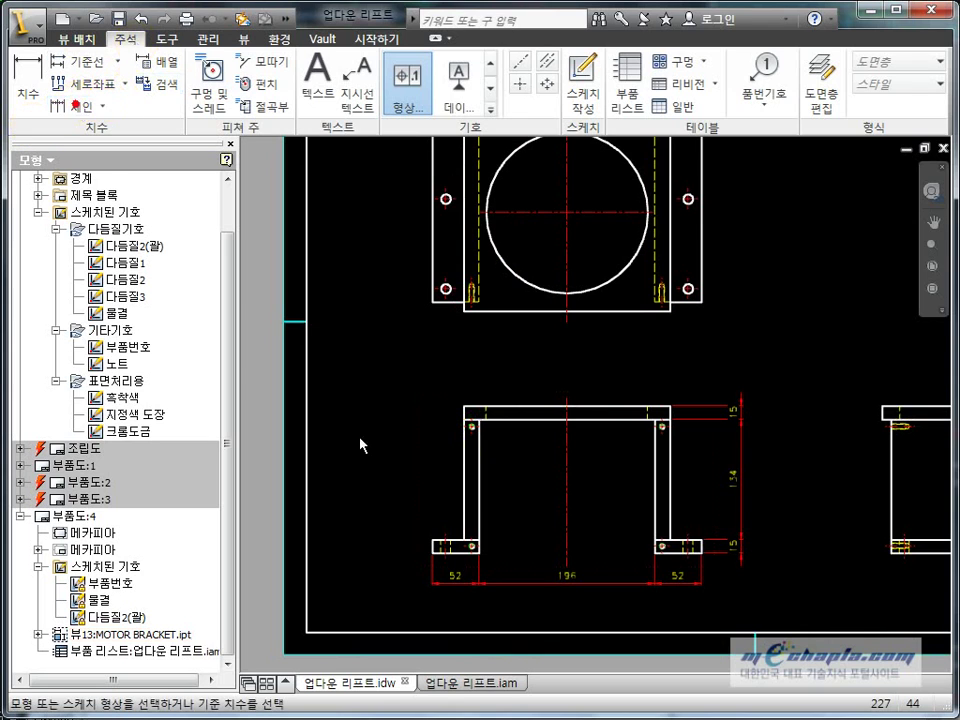
Add the 9, 212, 9 chain dimension across the top holes of the front view
left_click(77, 105)
scroll(460, 380, "up", 5)
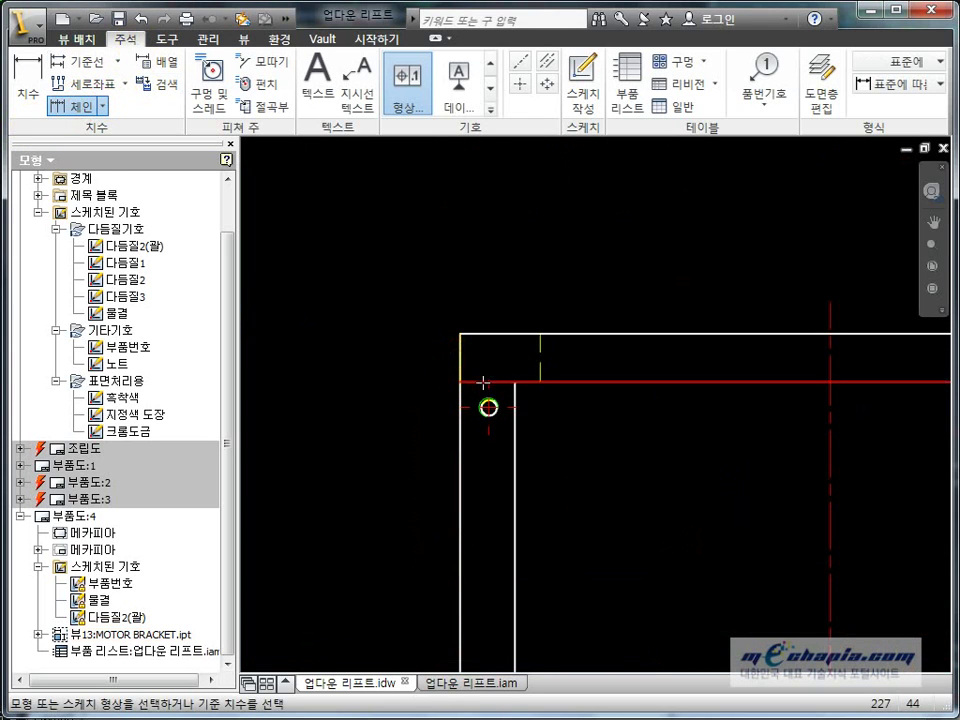
left_click(489, 405)
scroll(489, 405, "down", 3)
middle_click_drag(656, 422, 808, 471)
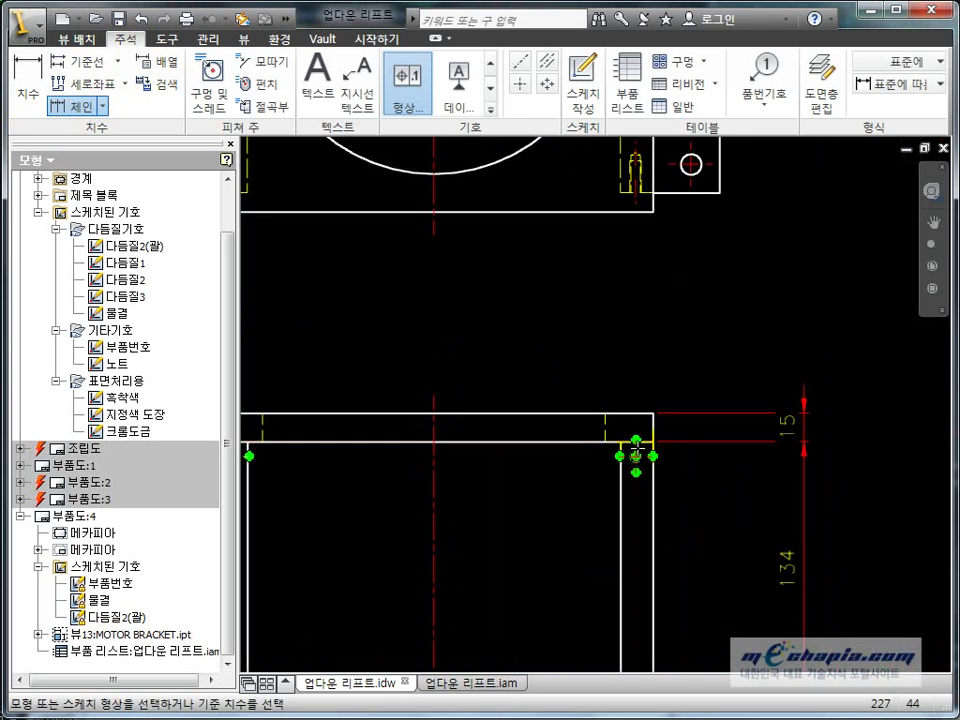
right_click(583, 357)
left_click(610, 366)
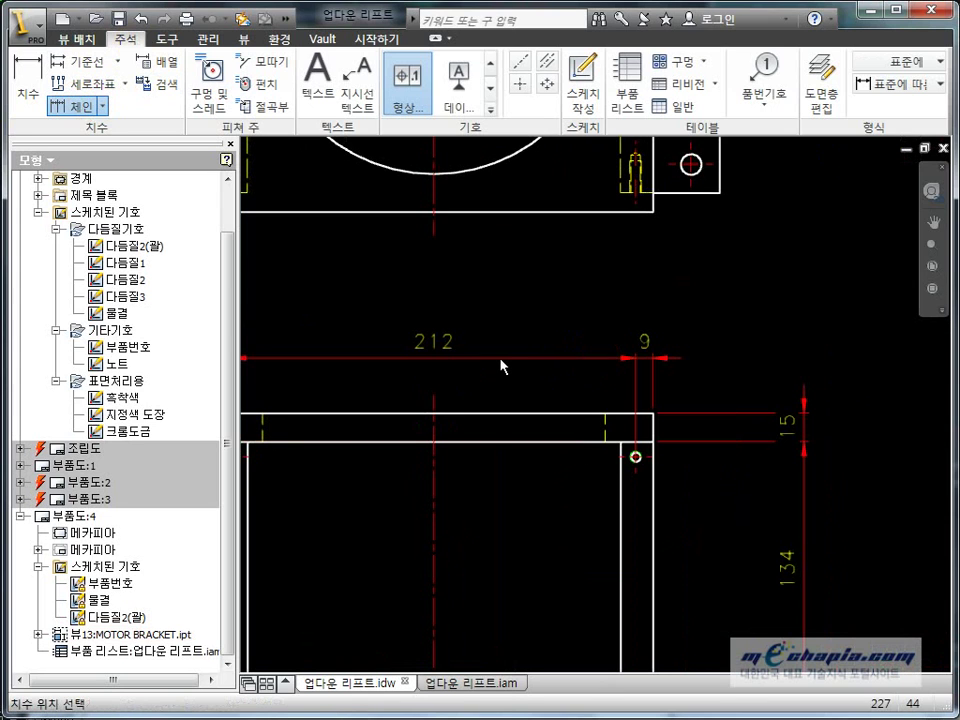
right_click(498, 358)
left_click(524, 366)
scroll(540, 424, "down", 3)
scroll(540, 441, "up", 3)
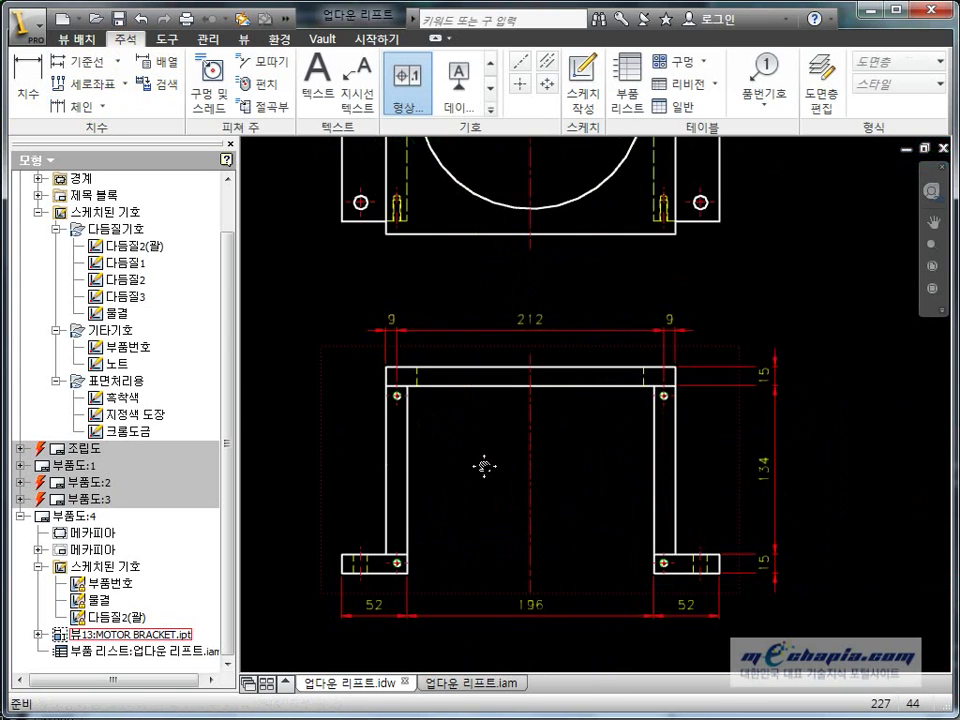
Add the 23, 133, 8 vertical chain dimension along the front view's left side
left_click(80, 106)
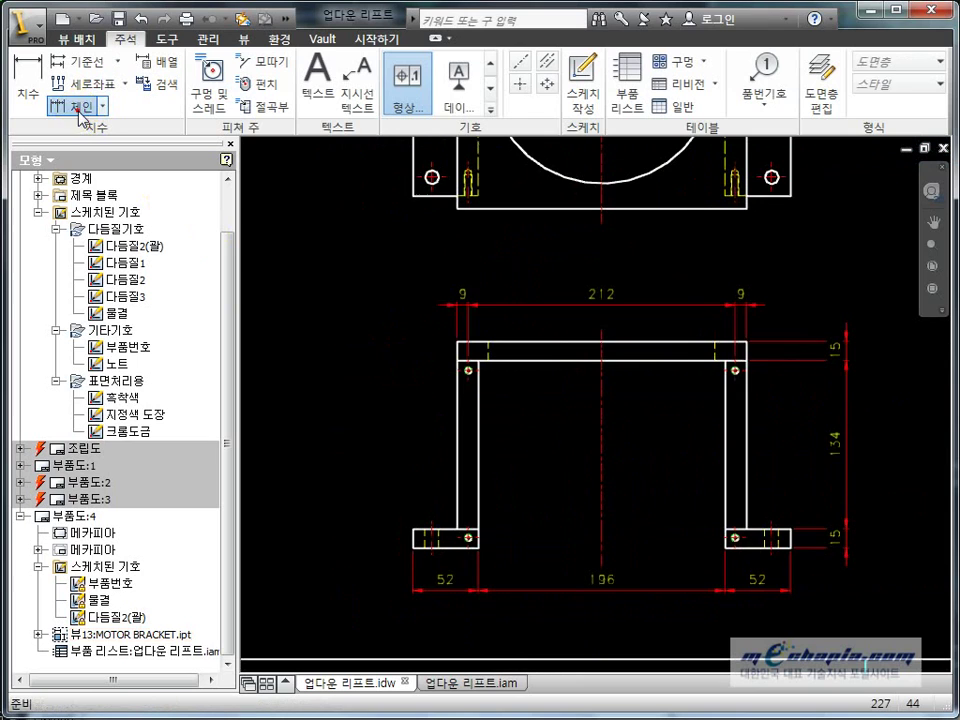
left_click(481, 345)
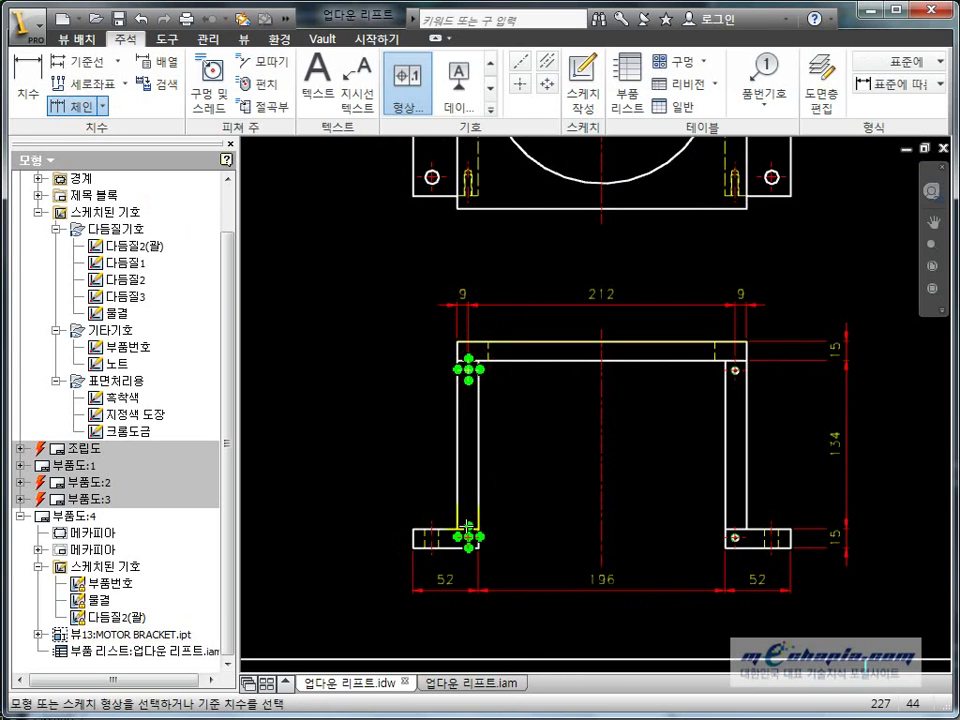
right_click(362, 513)
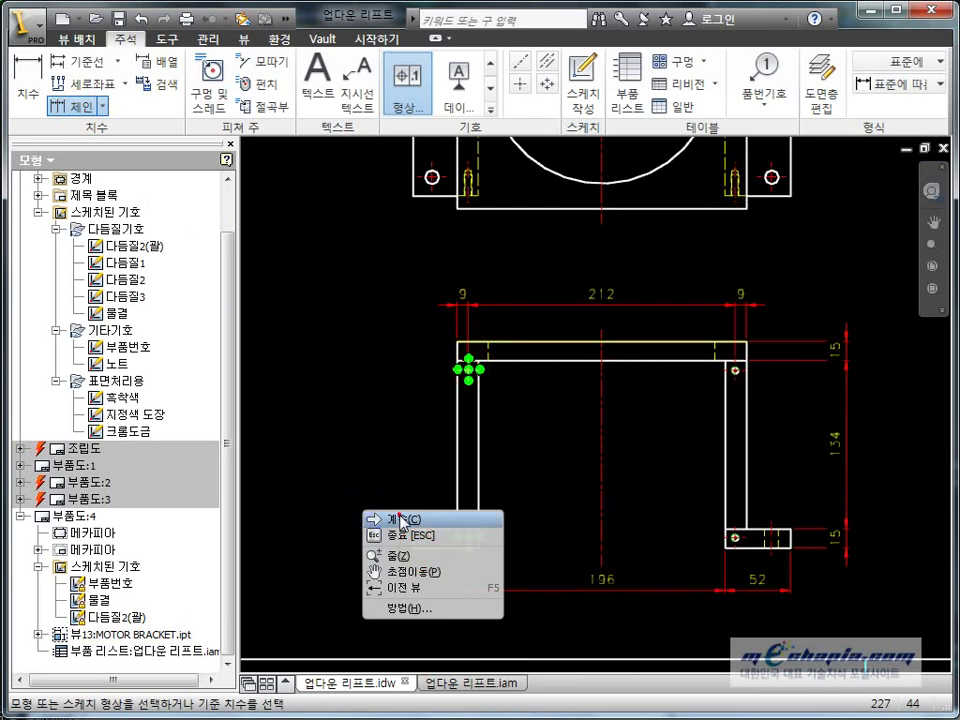
left_click(392, 514)
left_click(381, 490)
right_click(364, 485)
left_click(396, 489)
scroll(375, 453, "down", 5)
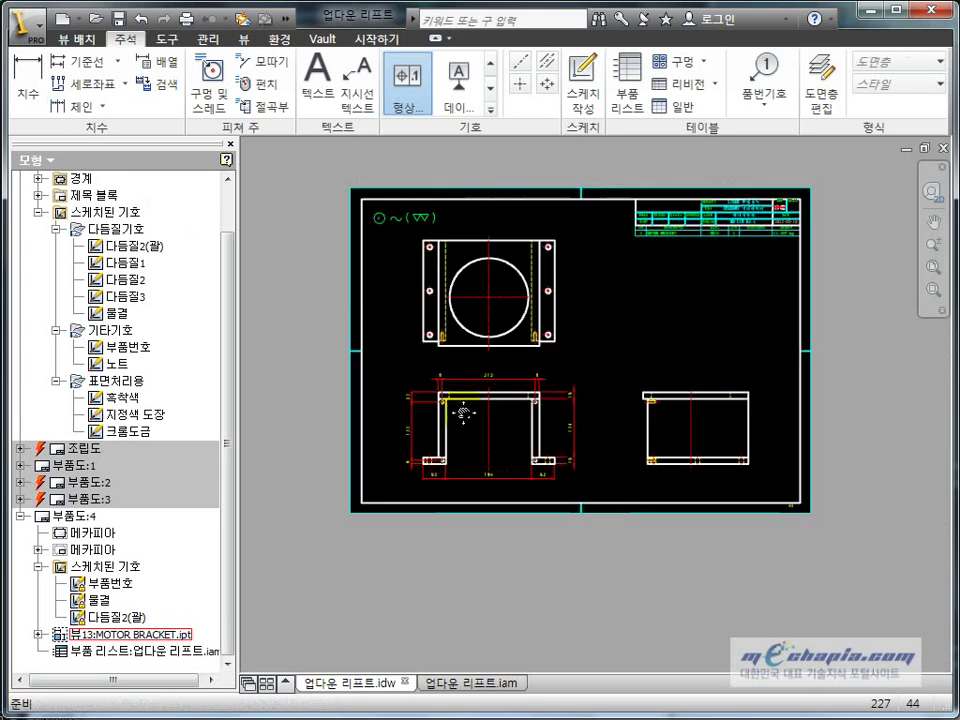
scroll(456, 428, "up", 4)
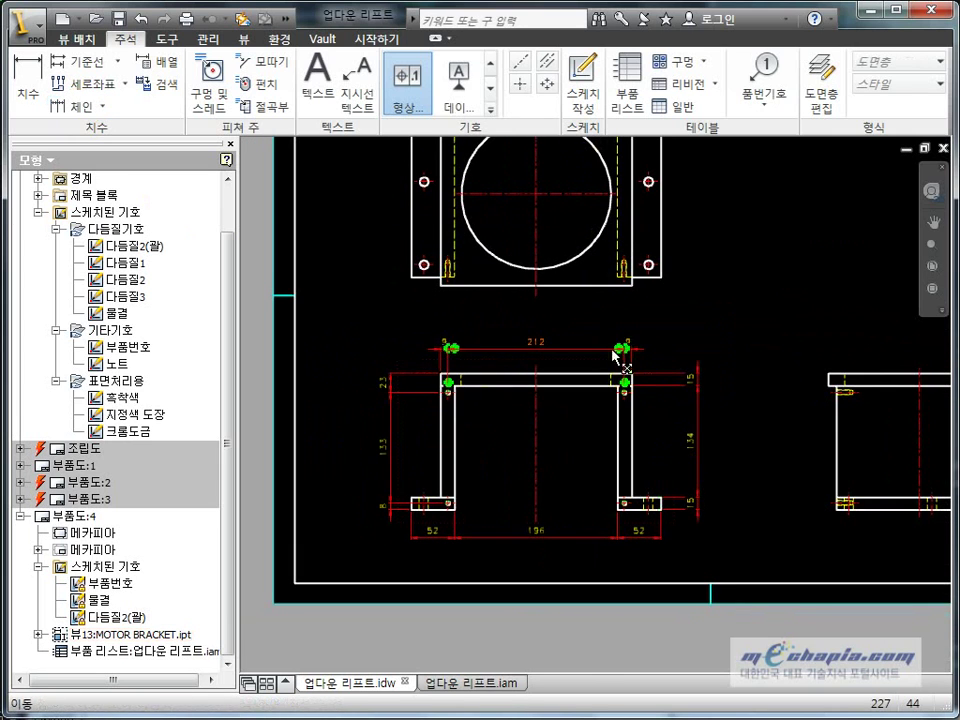
middle_click_drag(765, 441, 752, 518)
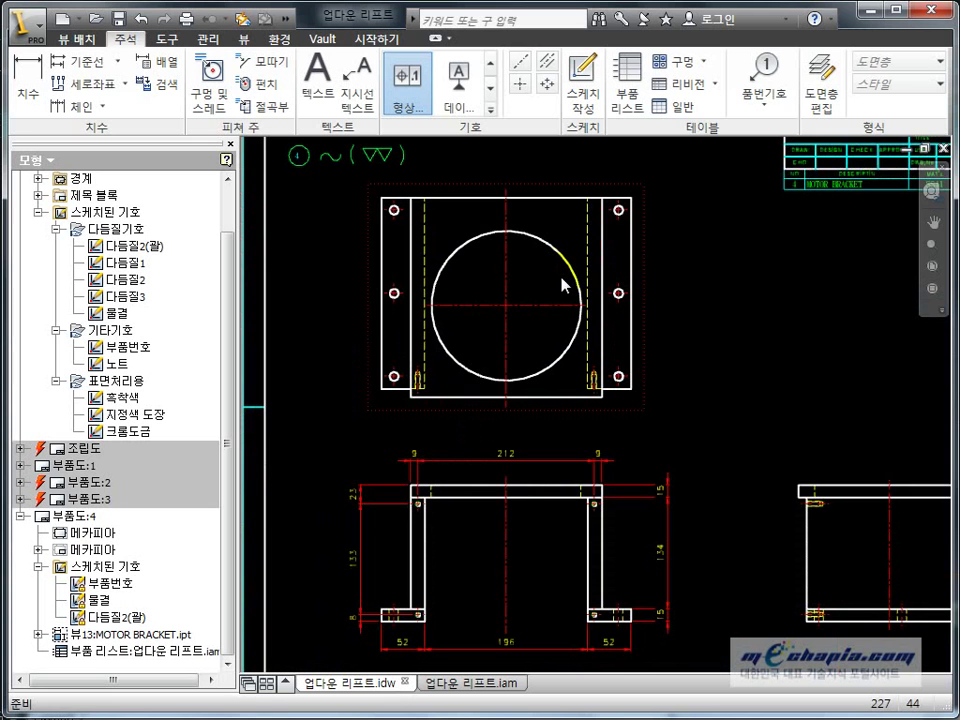
Place a 15, 270, 15 chain dimension along the top view's bottom holes
left_click(66, 111)
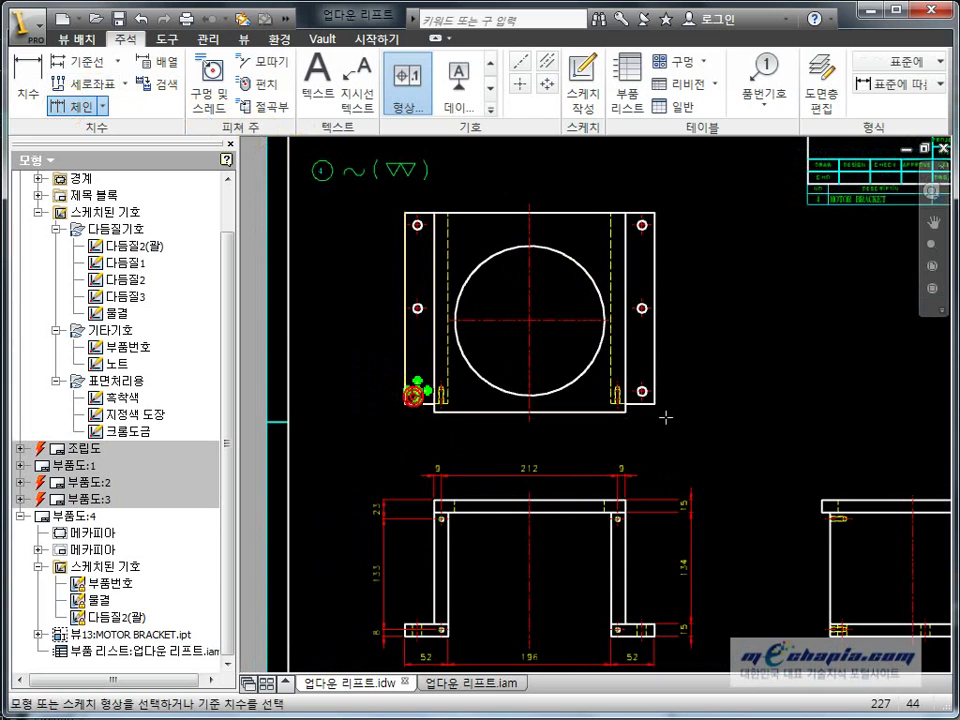
left_click(641, 391)
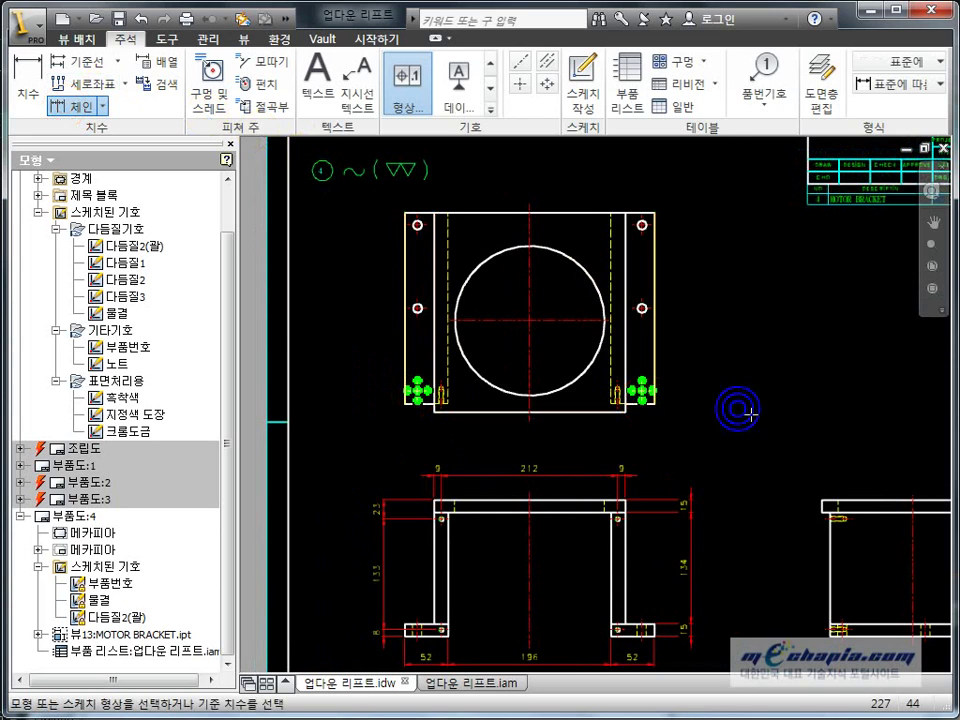
right_click(610, 438)
left_click(650, 446)
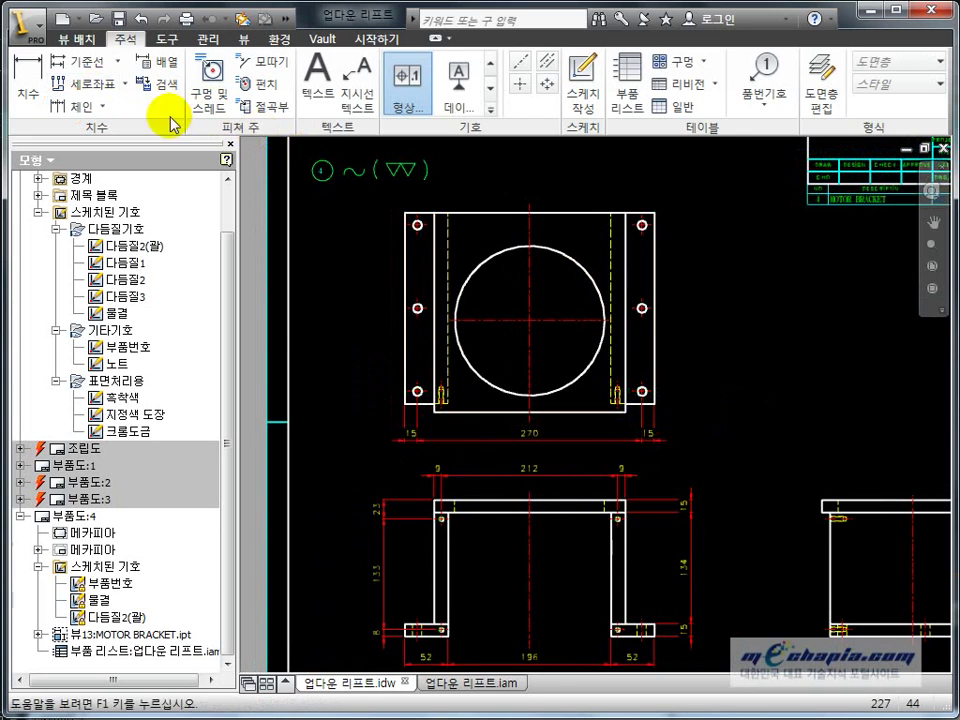
Place a 15, 100, 100 chain dimension down the top view's right-side holes
left_click(63, 106)
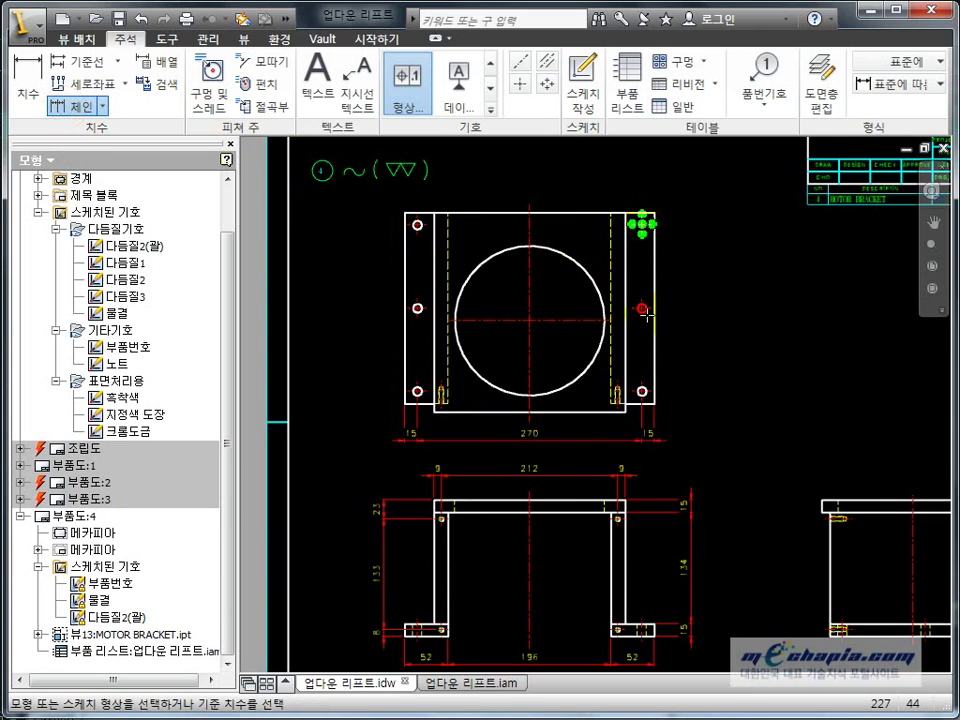
left_click(641, 391)
right_click(737, 356)
left_click(756, 364)
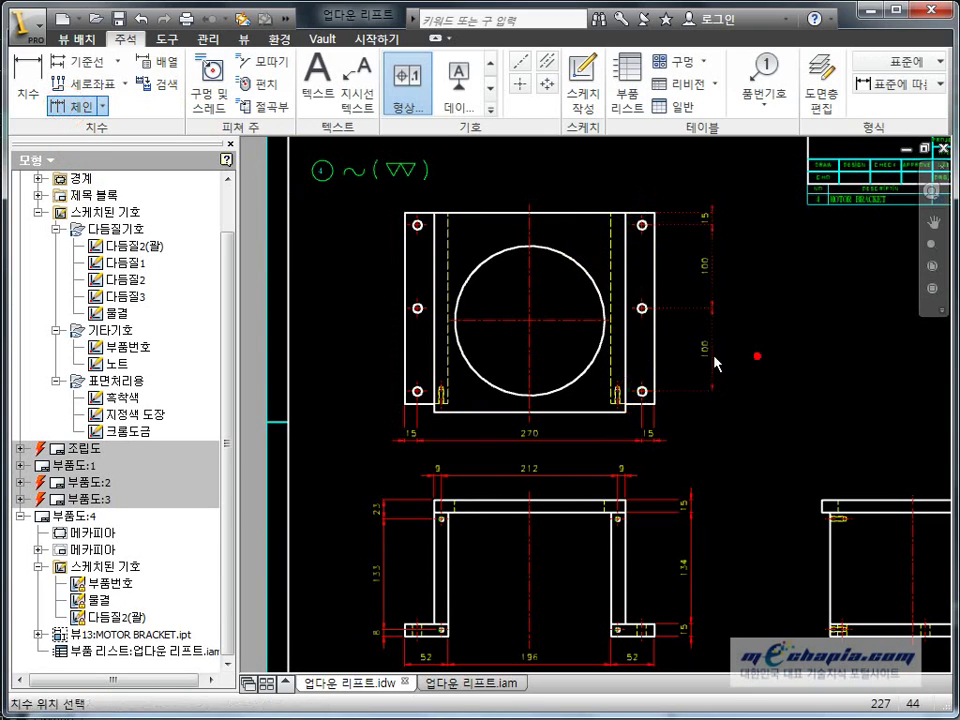
left_click(688, 357)
right_click(686, 358)
left_click(677, 349)
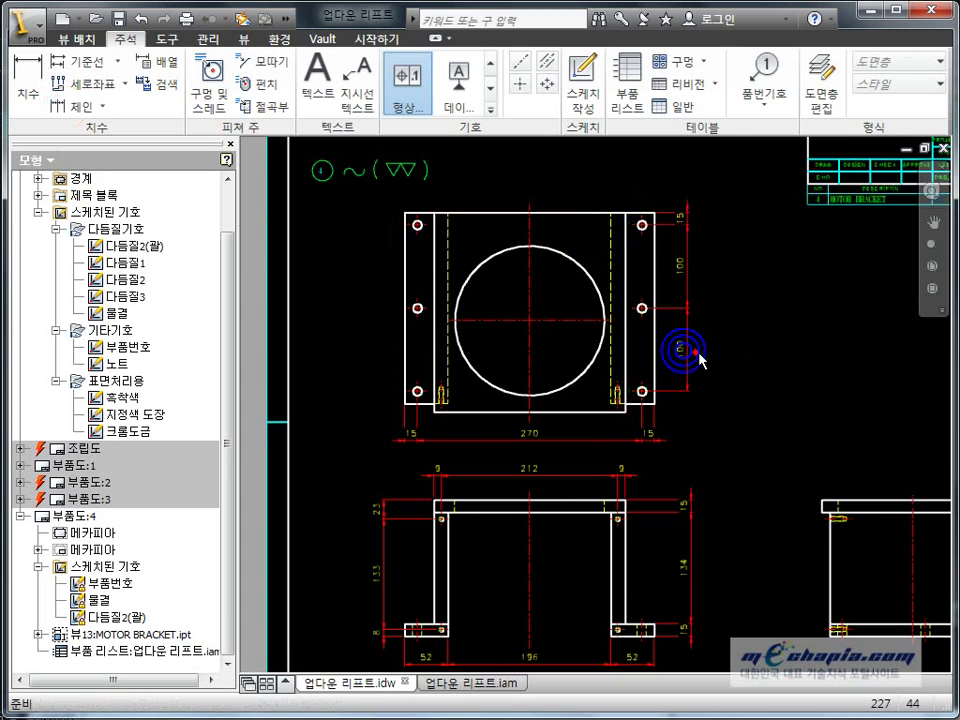
Add a closing 15 dimension from the top view's bottom edge to the lower-right hole
left_click(38, 82)
scroll(672, 433, "up", 5)
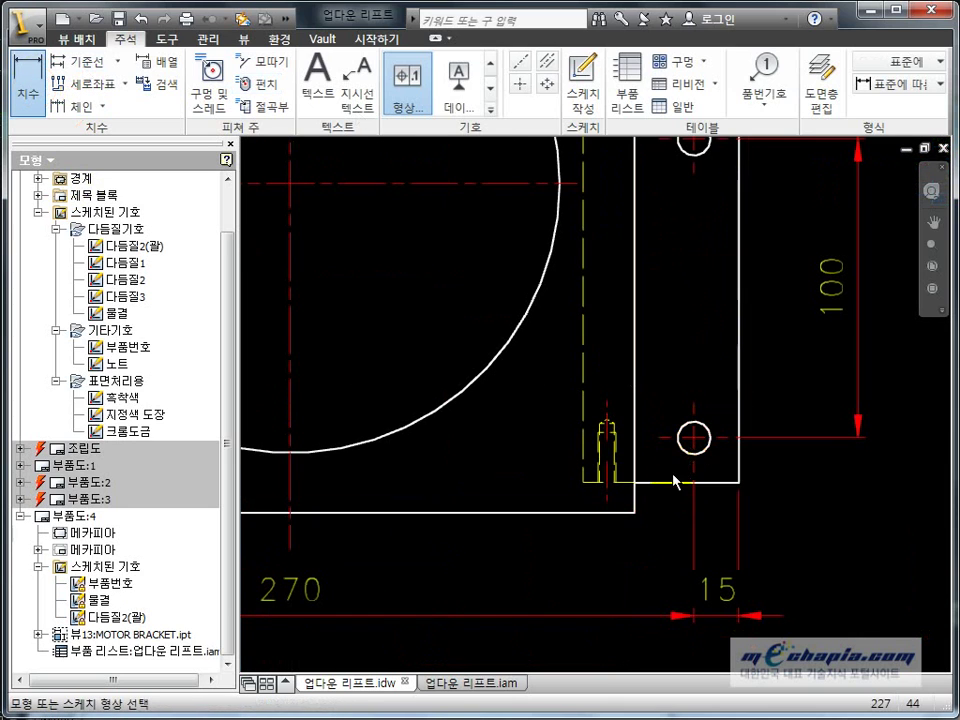
left_click(675, 481)
left_click(709, 440)
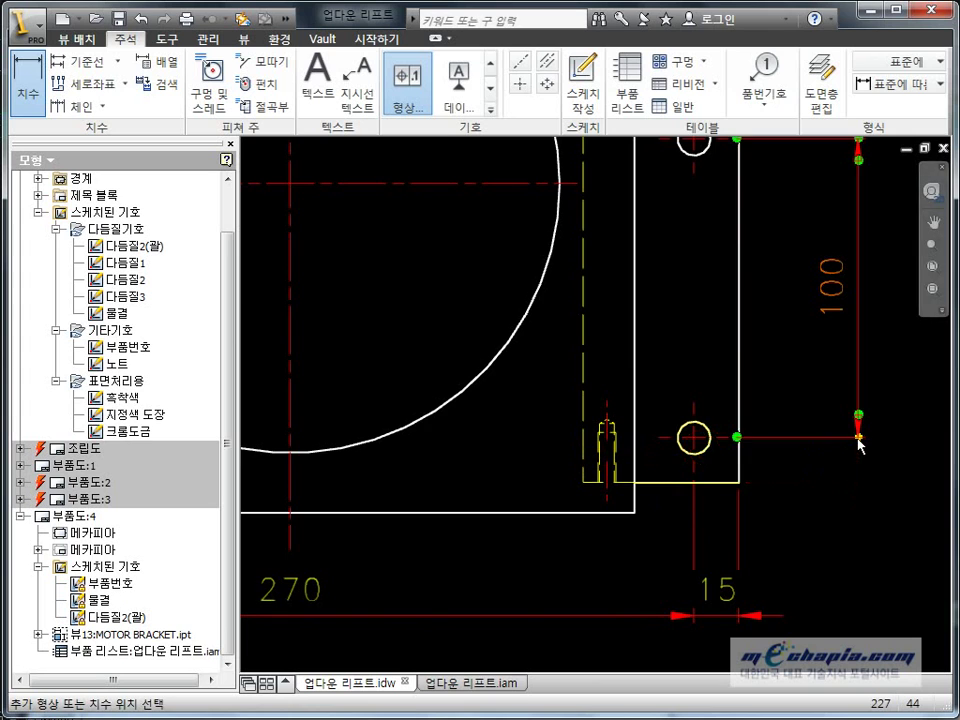
left_click(858, 446)
Dimension the front view's overall 164 height from top edge to foot bottom
scroll(855, 448, "down", 5)
scroll(720, 410, "down", 3)
scroll(703, 403, "up", 3)
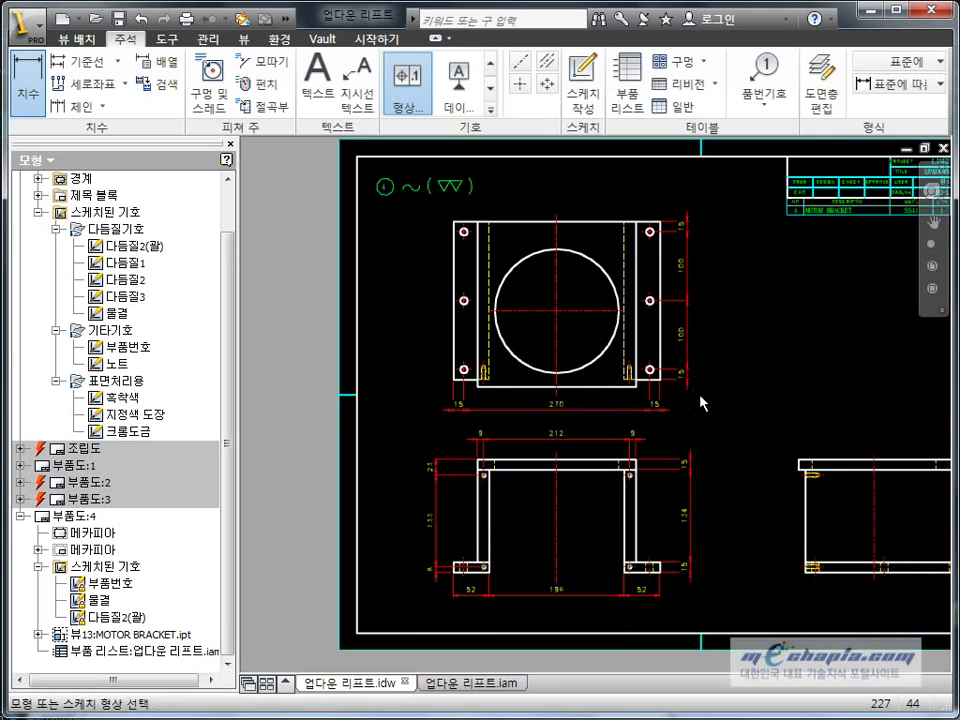
scroll(718, 465, "down", 1)
scroll(660, 456, "up", 1)
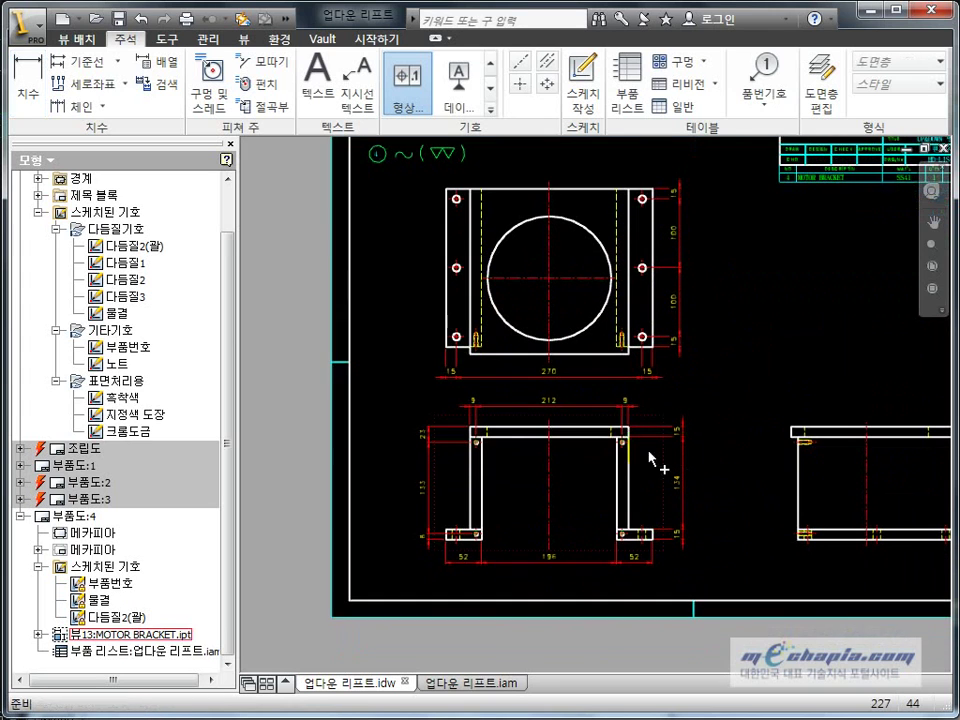
left_click(598, 425)
left_click(638, 536)
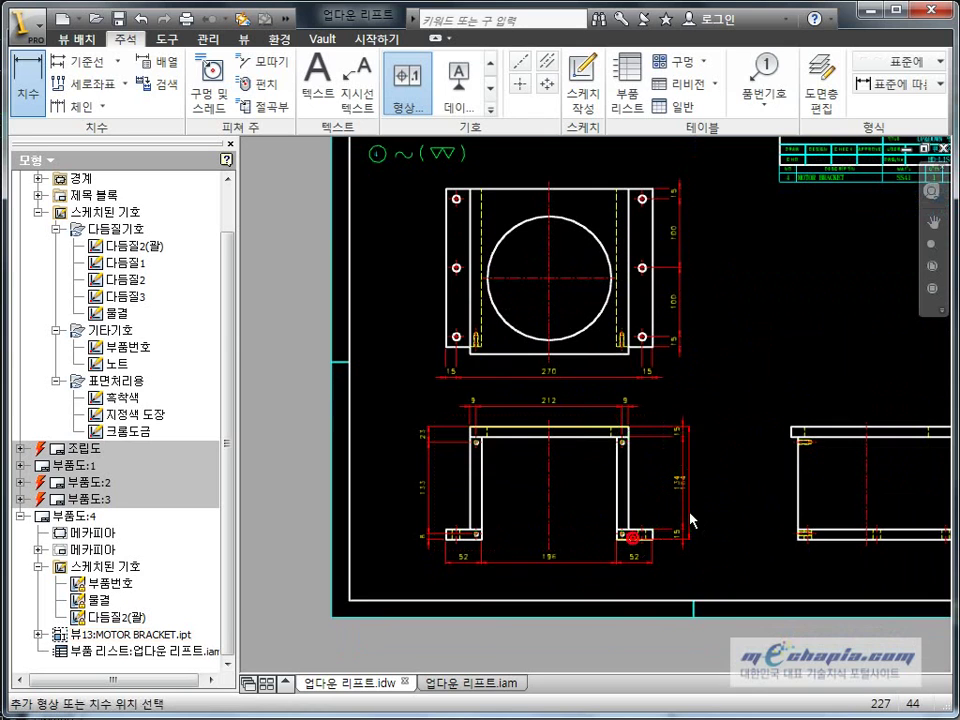
left_click(694, 508)
right_click(720, 429)
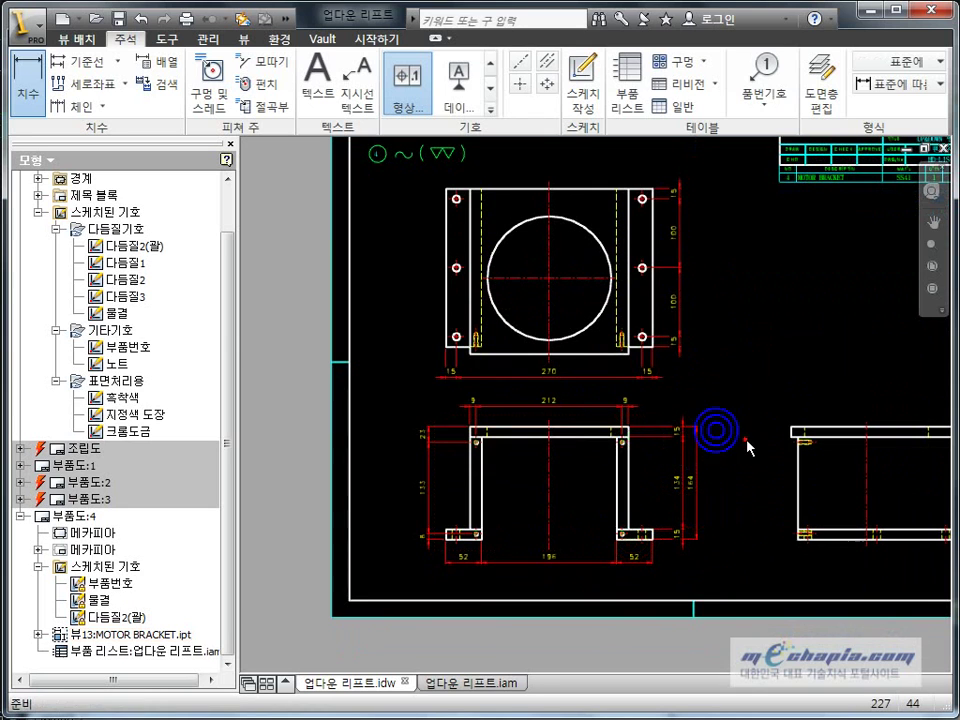
mouse_move(776, 396)
middle_mouse_down()
mouse_move(773, 444)
mouse_move(761, 386)
mouse_move(641, 263)
middle_mouse_up()
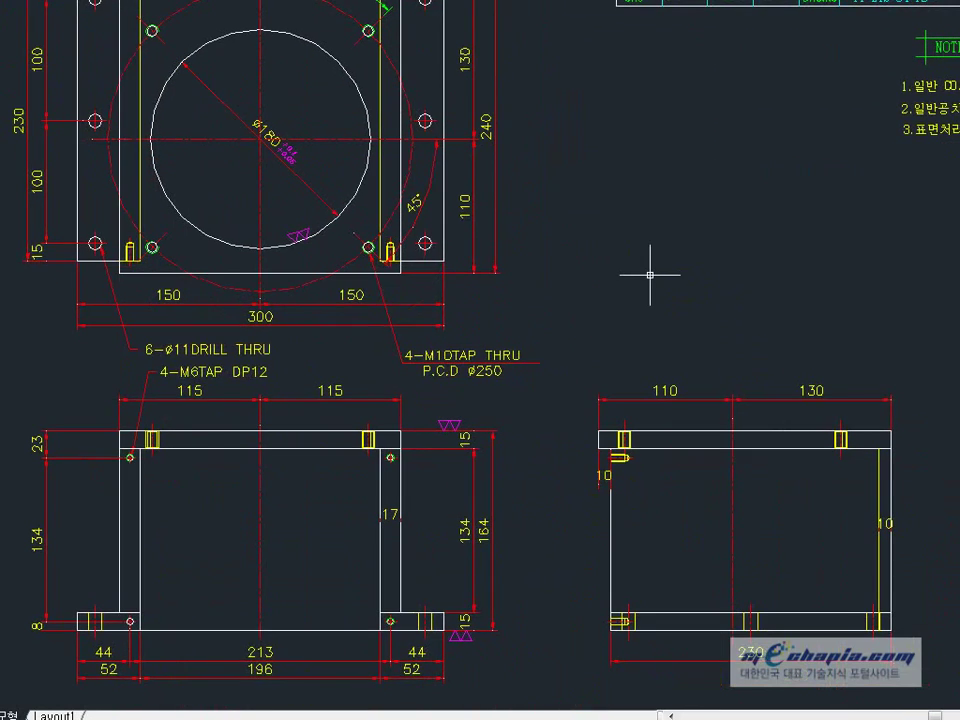
key("alt+Tab")
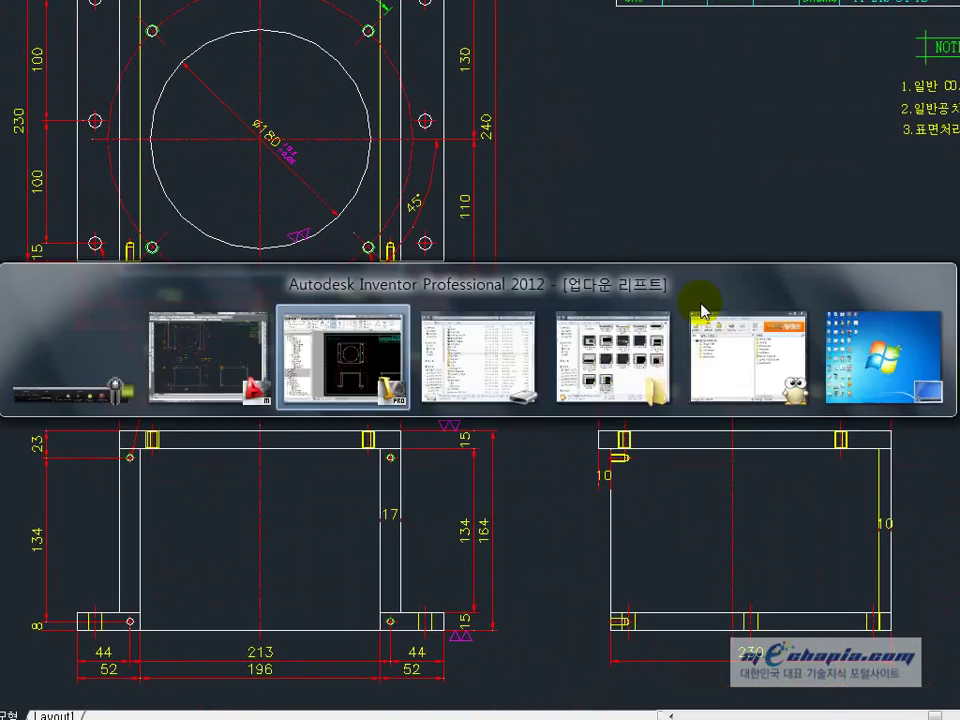
Dimension the side view's widths: 230 below and 240 above
left_click(624, 443)
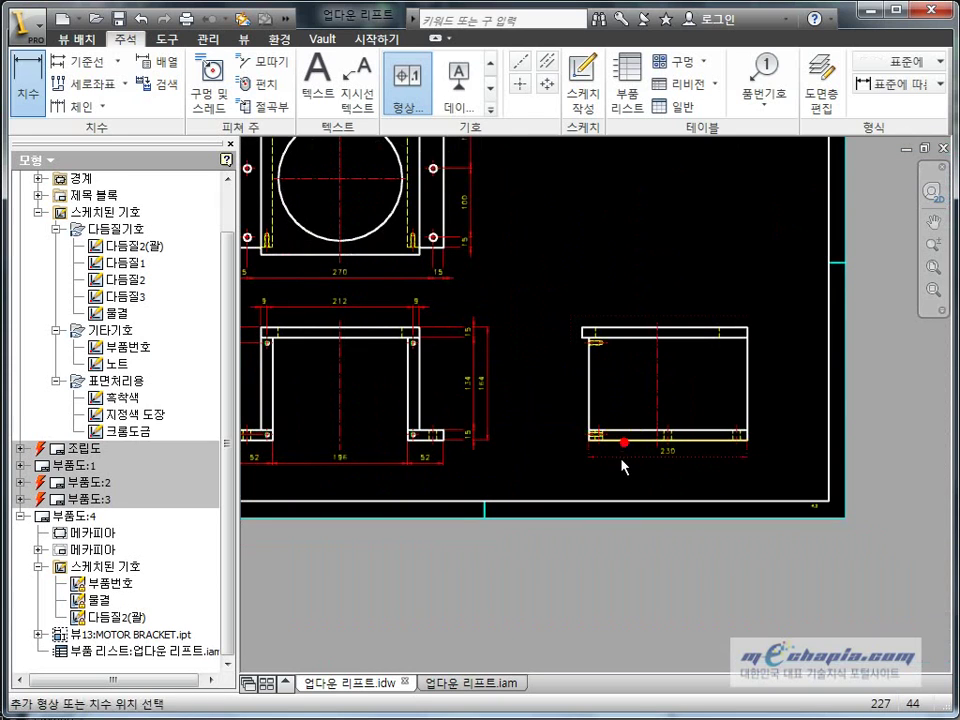
left_click(621, 460)
left_click(634, 328)
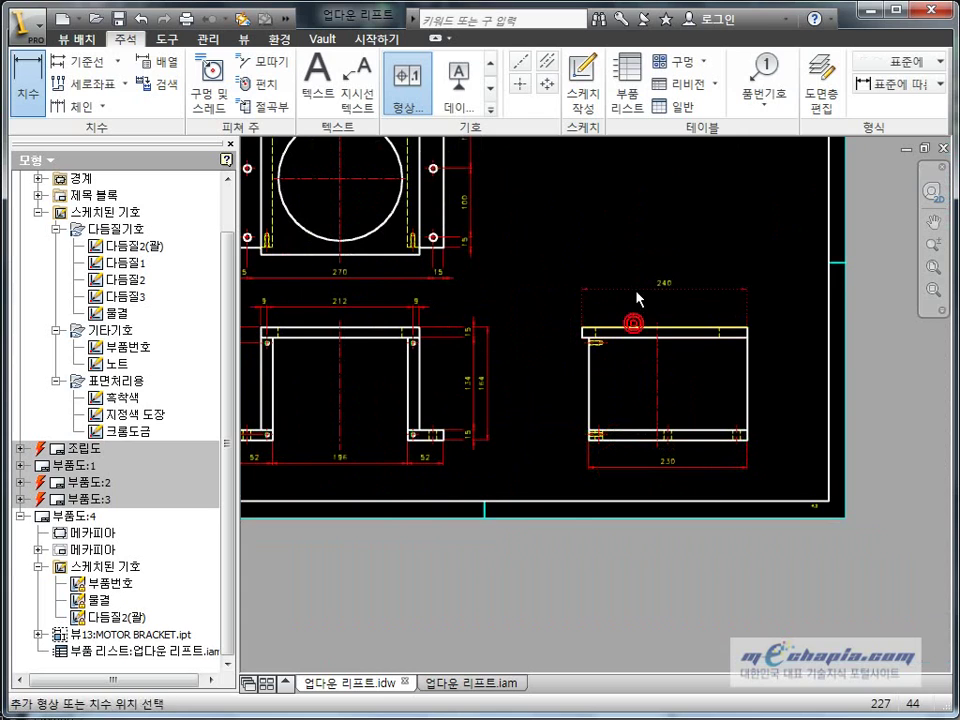
left_click(637, 300)
Add the 110 and 130 offsets from the top plate ends to the centreline
scroll(636, 305, "up", 2)
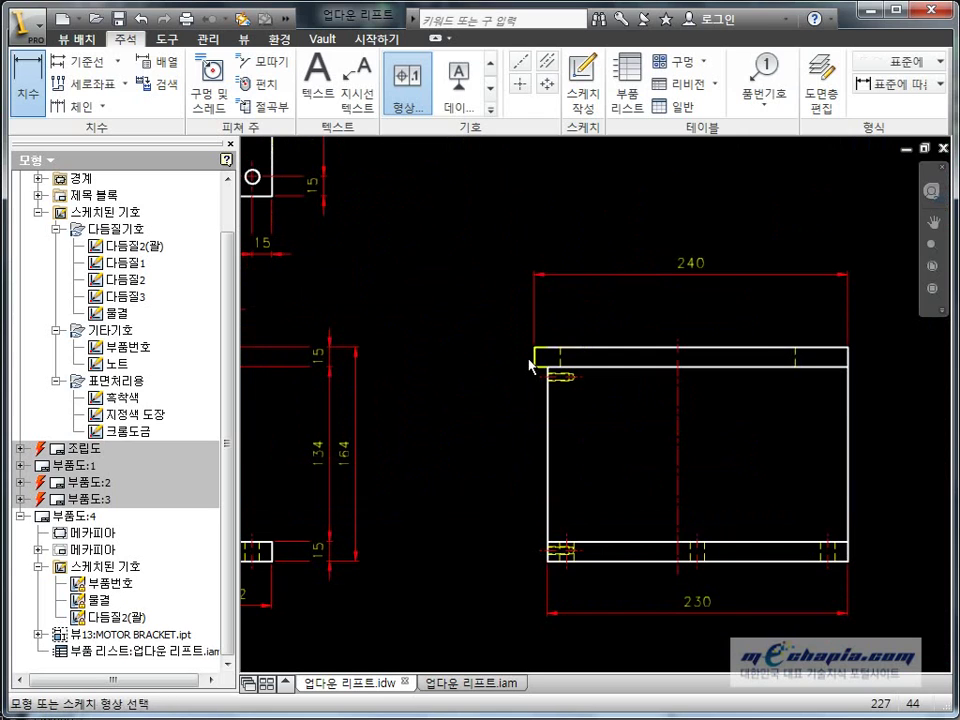
left_click(535, 356)
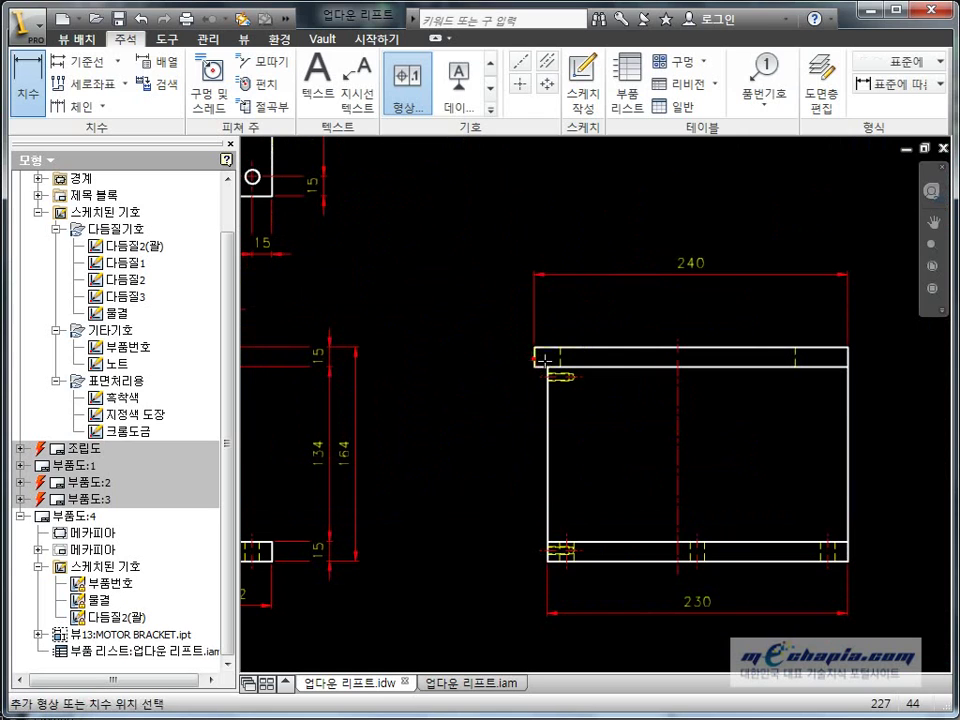
left_click(676, 366)
left_click(611, 307)
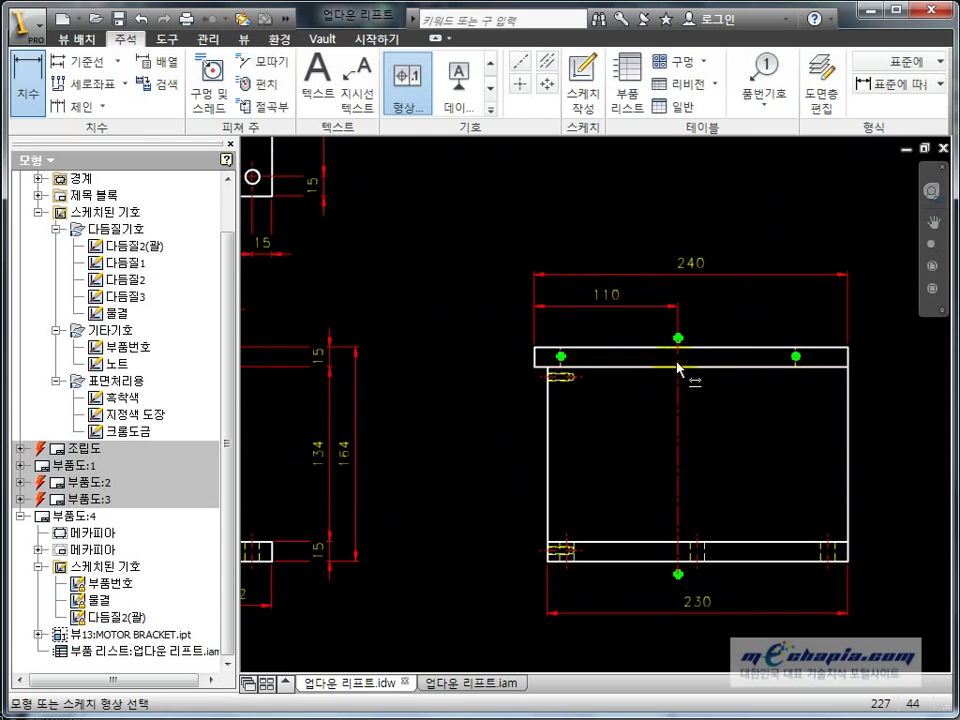
left_click(678, 367)
left_click(849, 358)
left_click(739, 311)
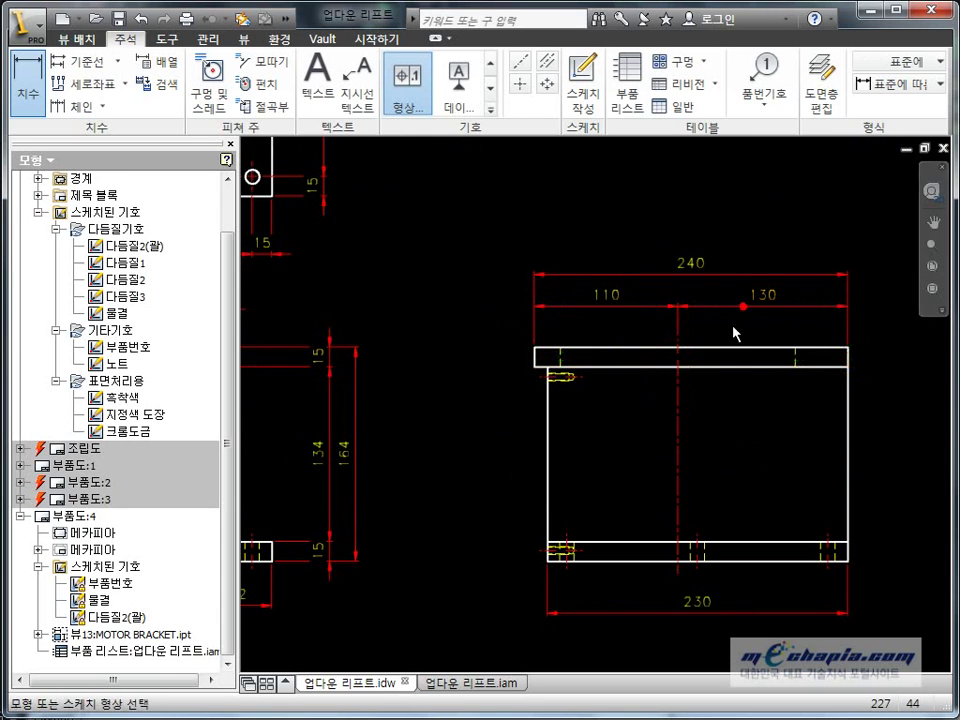
Add the 10 hole offset dimension beside the side view's hole
scroll(583, 386, "down", 2)
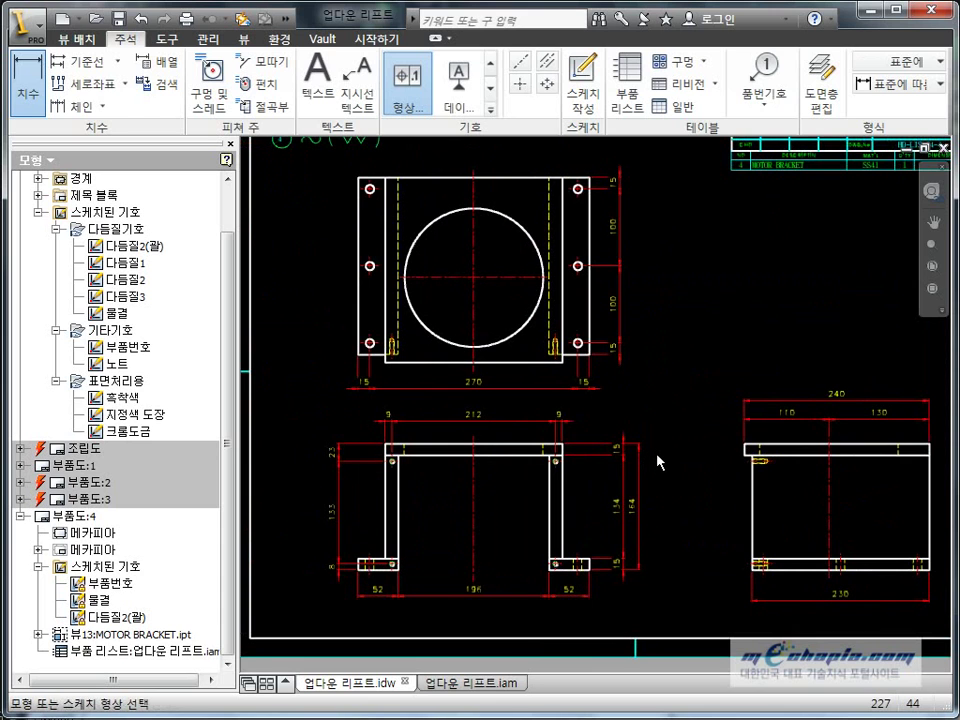
scroll(762, 494, "up", 3)
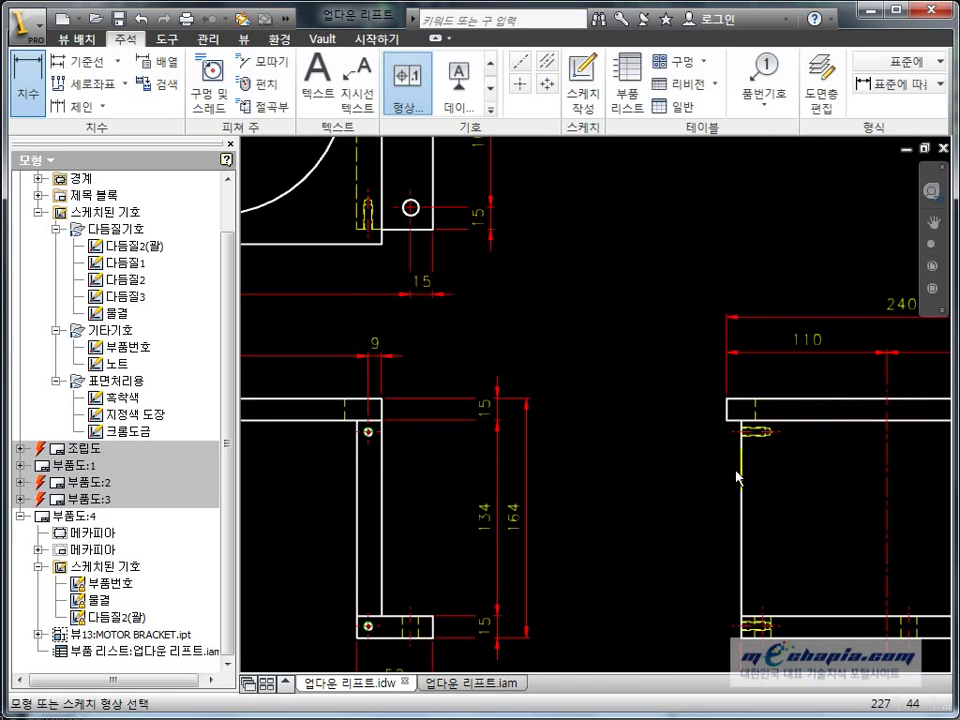
left_click(738, 474)
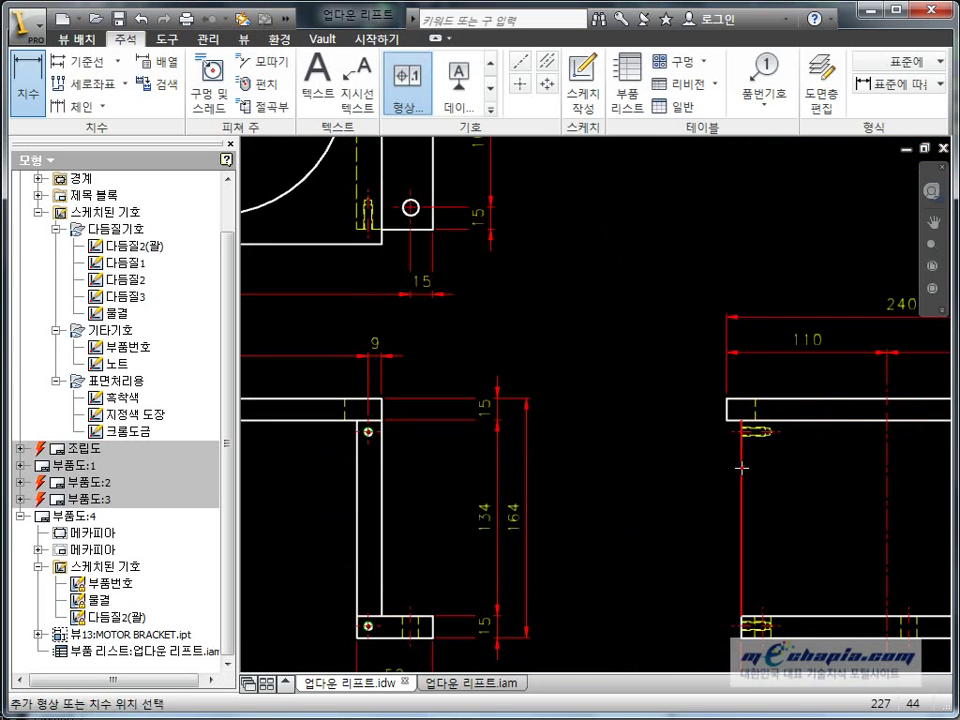
left_click(690, 482)
scroll(660, 507, "down", 3)
key("Home")
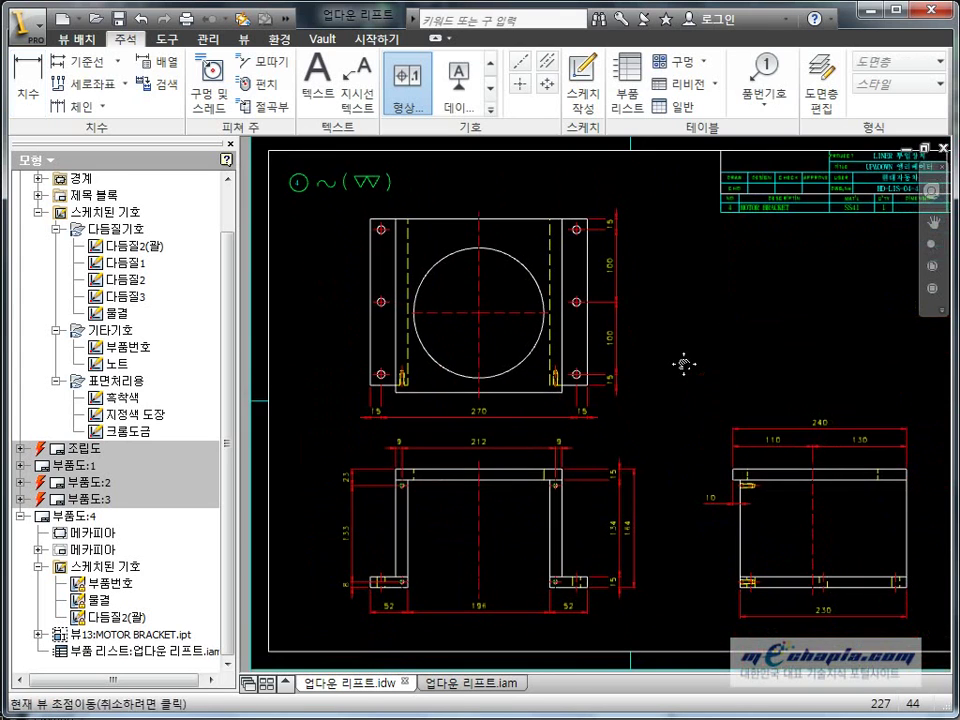
Place a 150 dimension above the top view from its left edge to the bore centreline
middle_click_drag(683, 370, 729, 508)
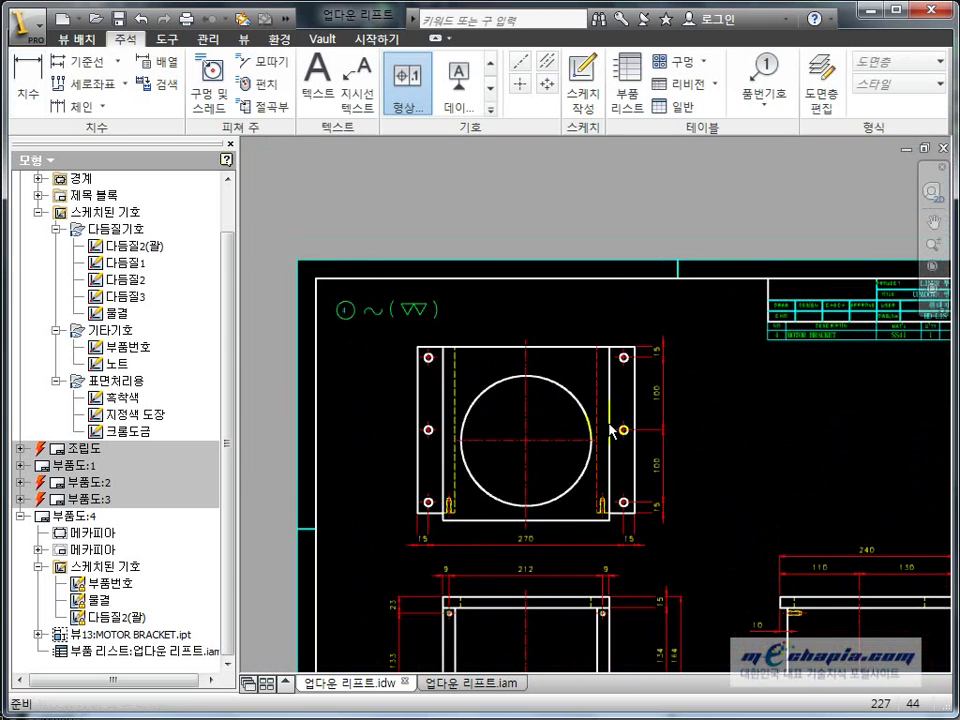
left_click(533, 375)
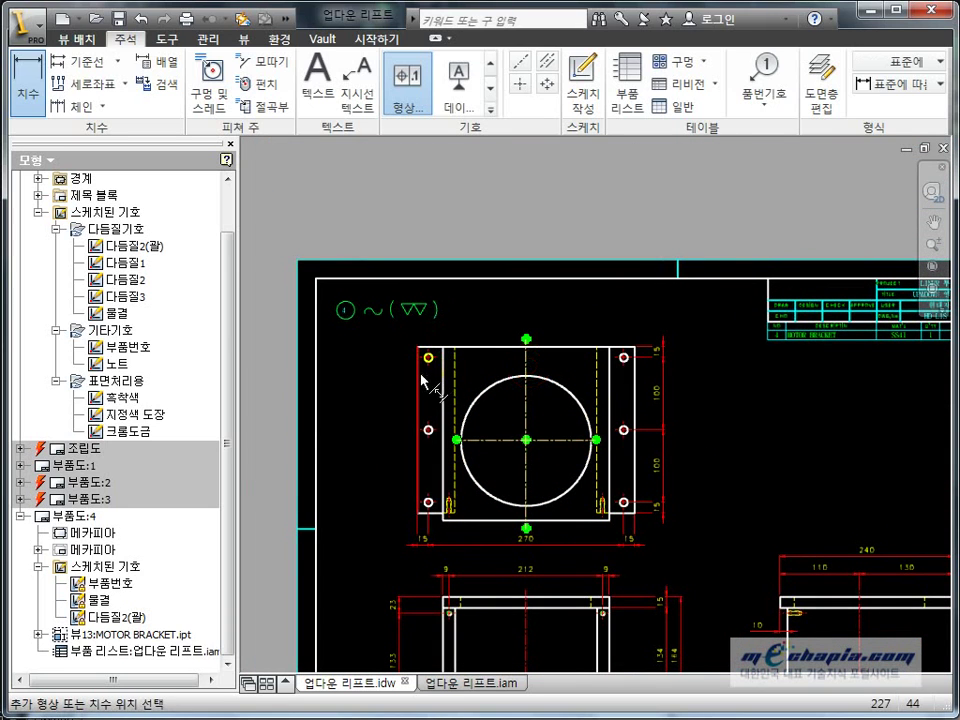
left_click(494, 327)
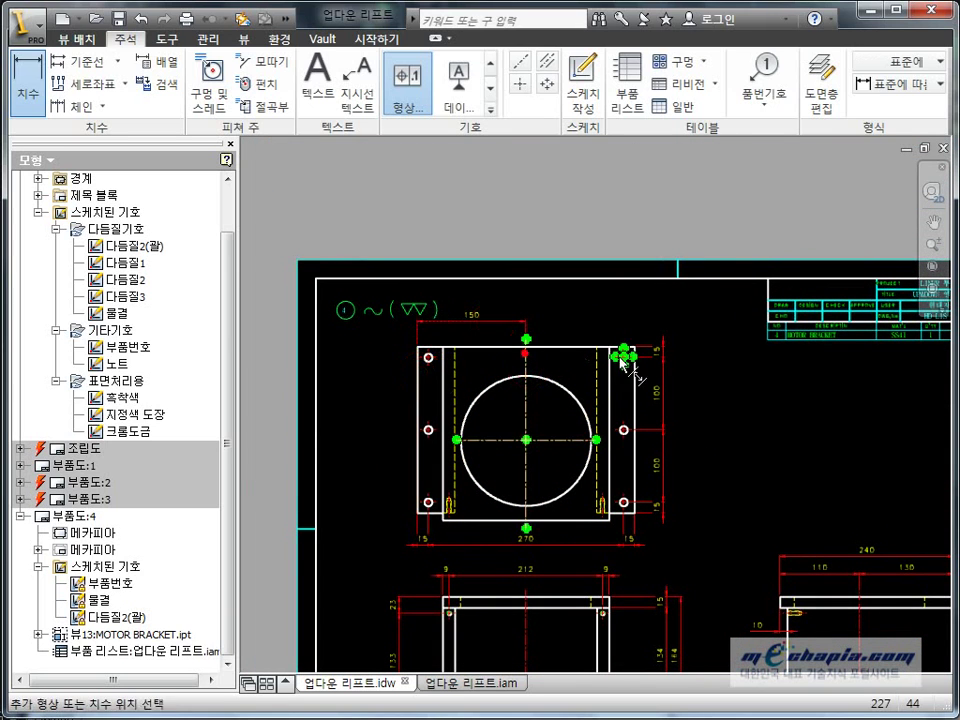
key("alt+Tab")
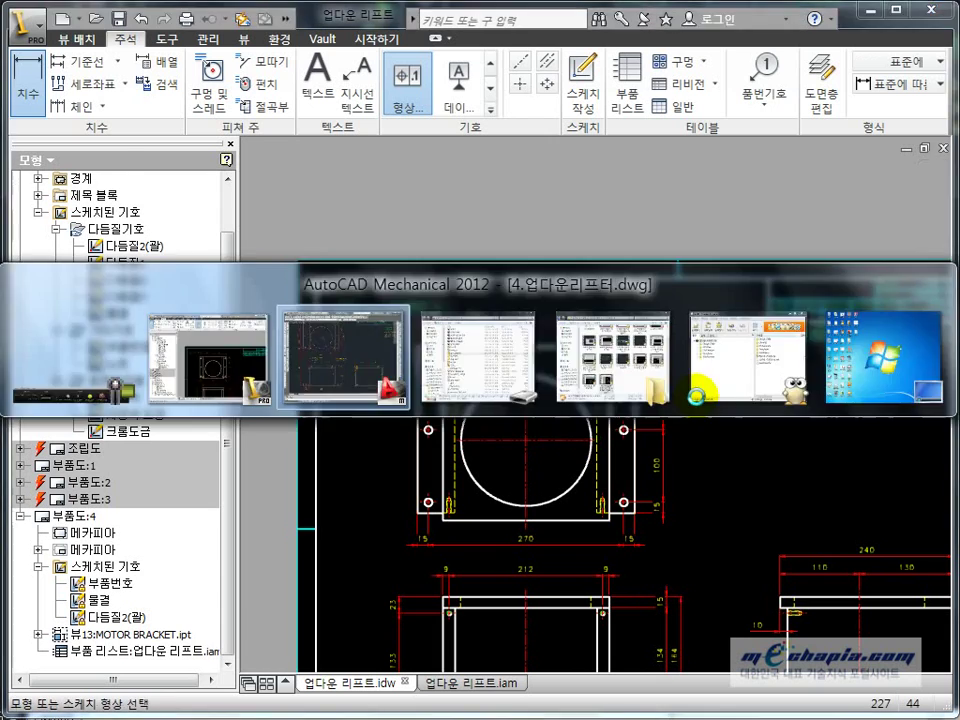
key("alt+Tab")
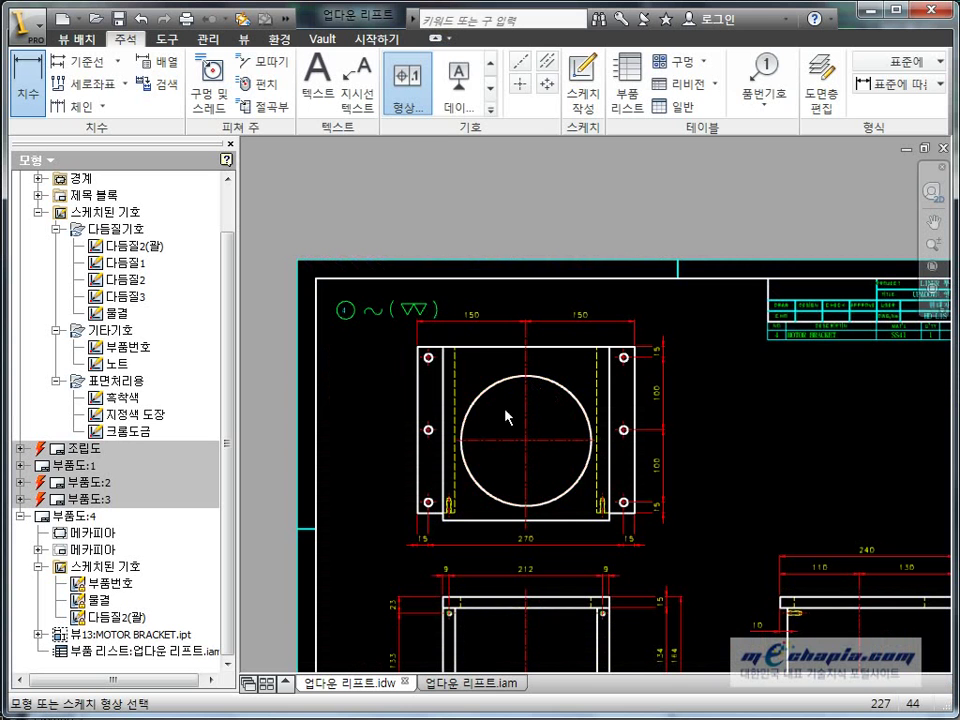
left_click(462, 443)
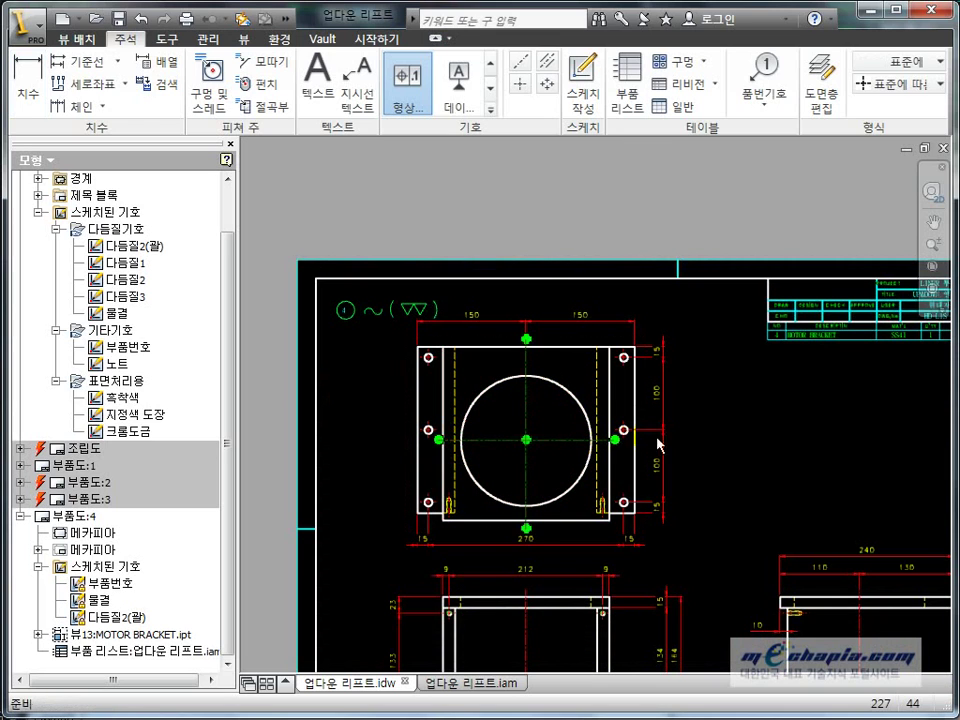
left_click(746, 437)
Give the top view's large bore circle a Ø180 diameter dimension
left_click(32, 88)
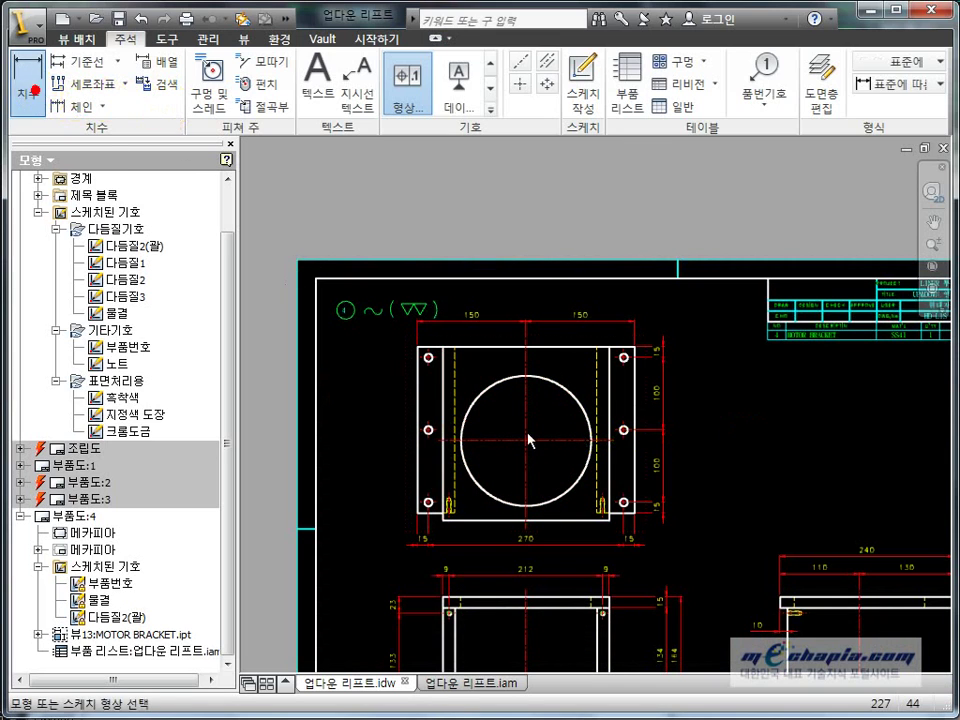
left_click(568, 398)
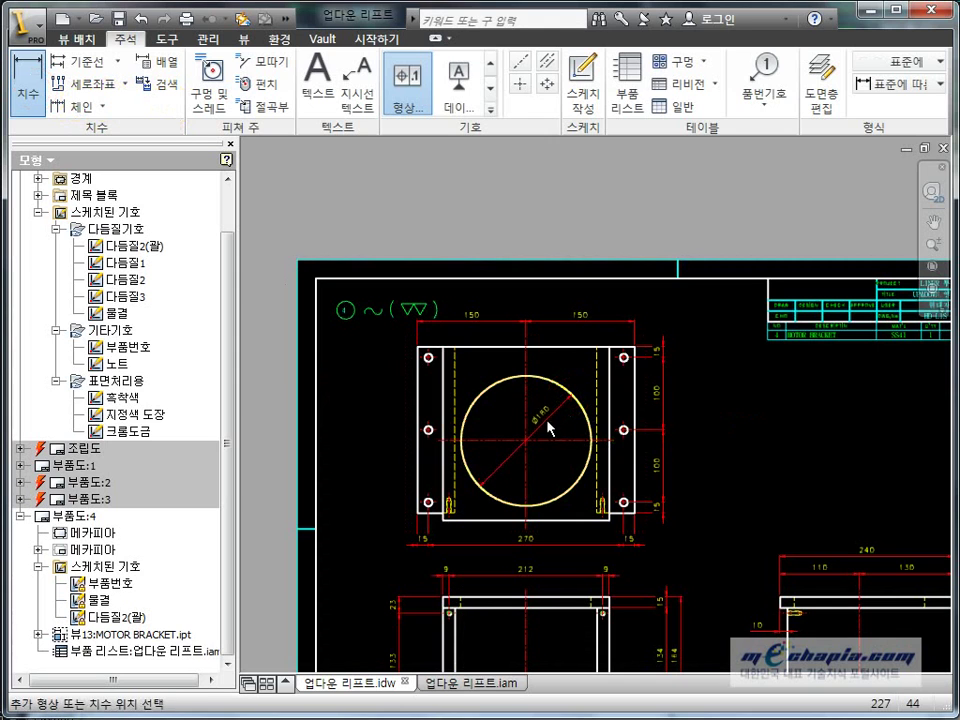
left_click(540, 425)
key("Home")
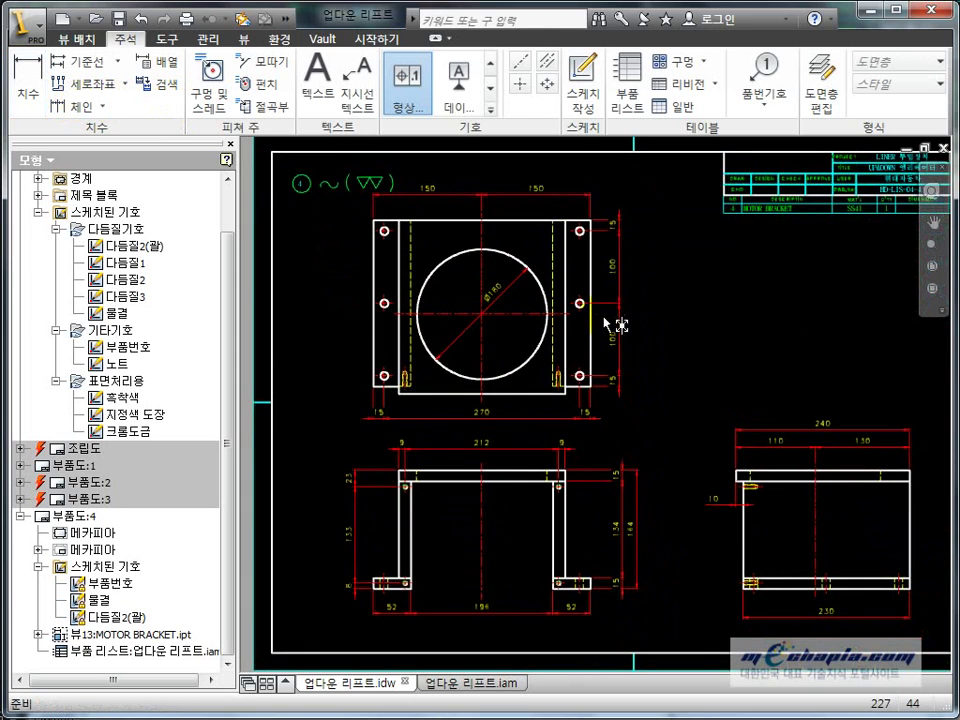
scroll(471, 385, "up", 3)
Place the 230 width dimension above the front view's top plate
key("d")
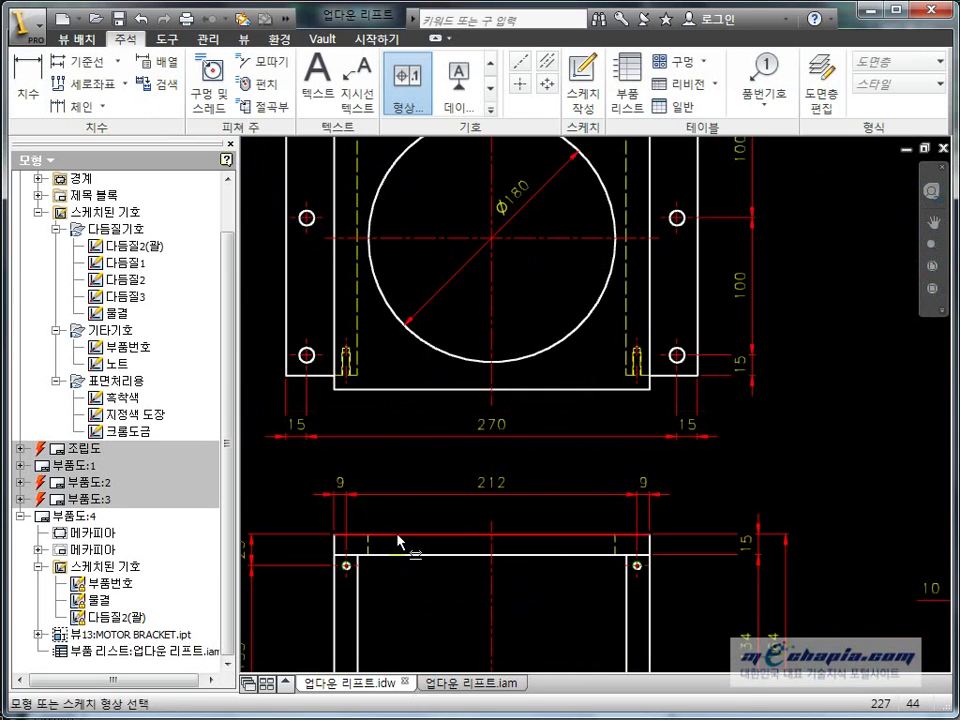
left_click(405, 537)
left_click(440, 476)
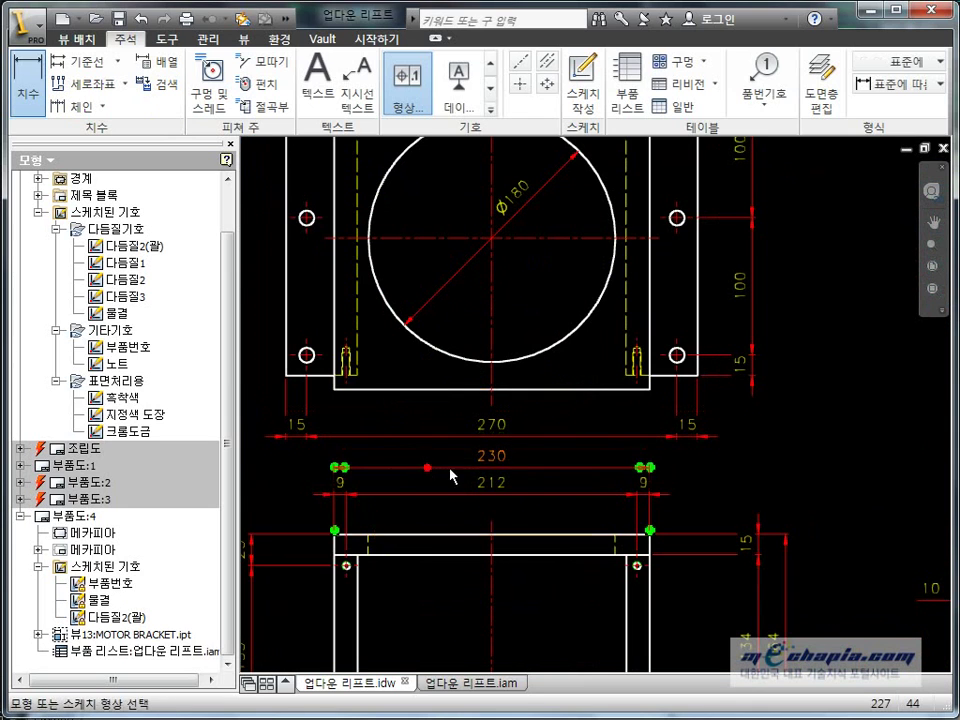
key("Home")
key("Escape")
Add the overall 300 width below the front view, spanning both feet
left_click_drag(497, 573, 499, 583)
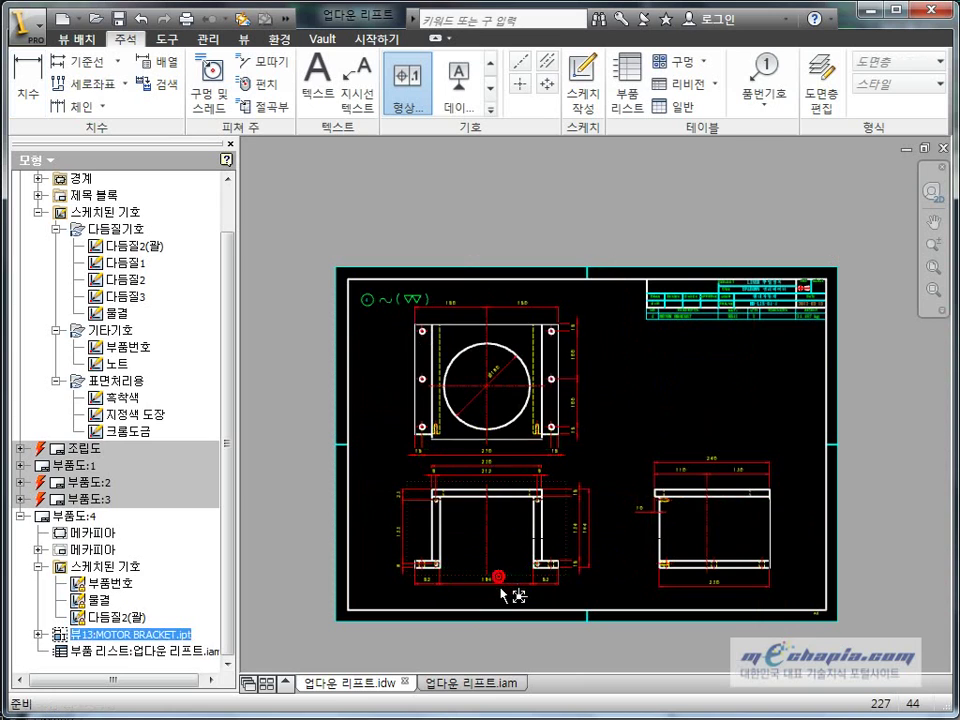
left_click(638, 431)
scroll(628, 450, "up", 1)
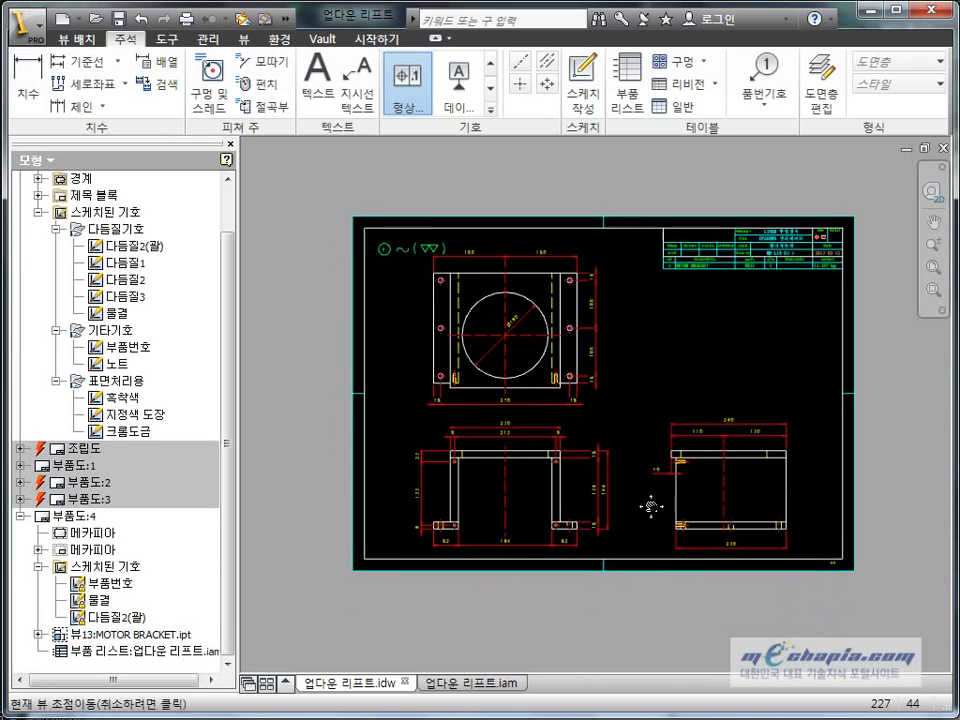
scroll(585, 574, "up", 3)
scroll(566, 500, "up", 2)
key("d")
left_click(520, 318)
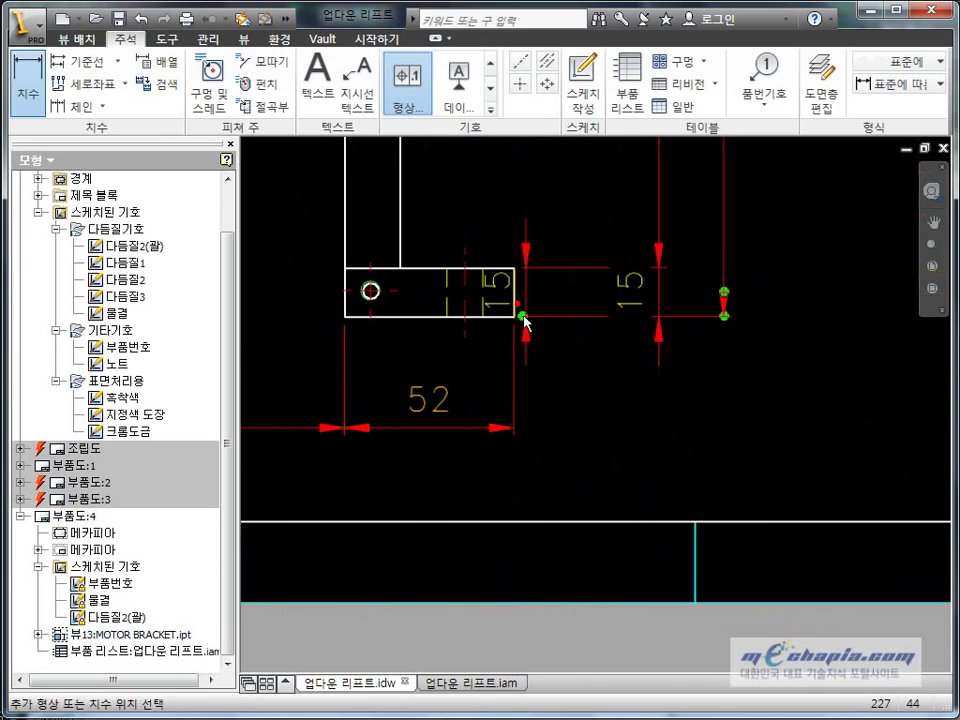
scroll(343, 414, "down", 3)
scroll(253, 330, "up", 1)
scroll(255, 333, "down", 1)
middle_click_drag(255, 333, 505, 398)
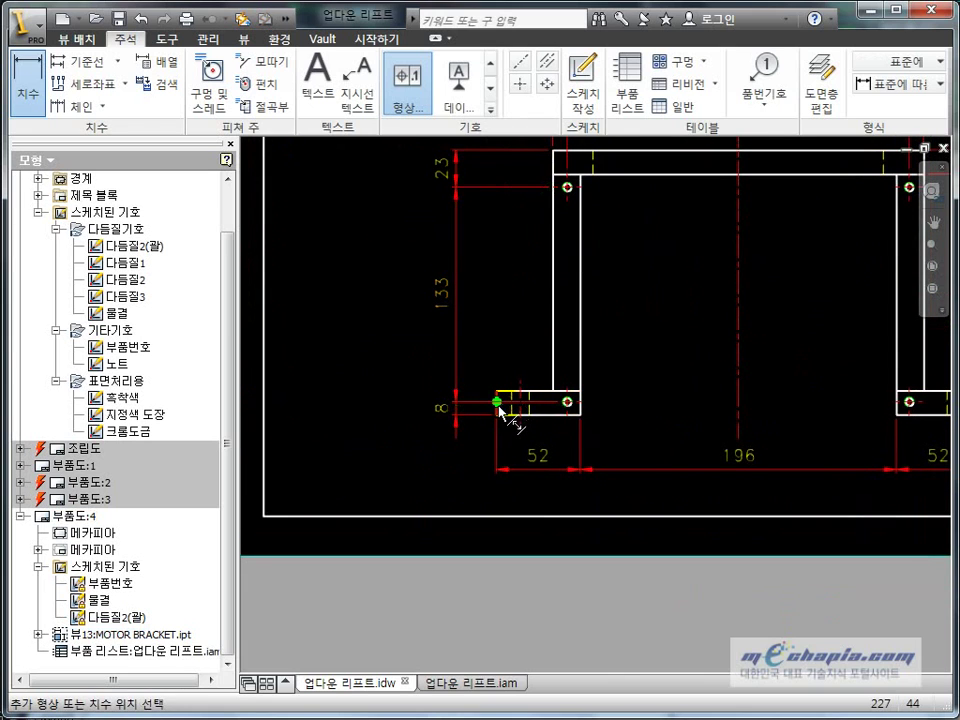
scroll(525, 470, "down", 3)
key("Escape")
scroll(534, 497, "down", 2)
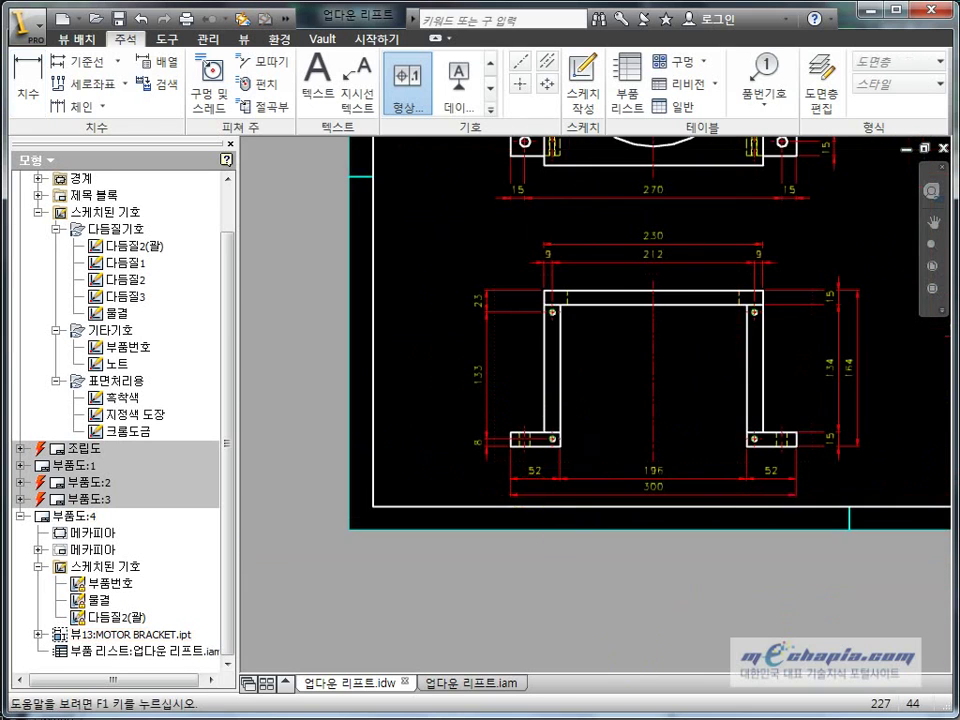
scroll(534, 497, "down", 3)
key("alt+Tab")
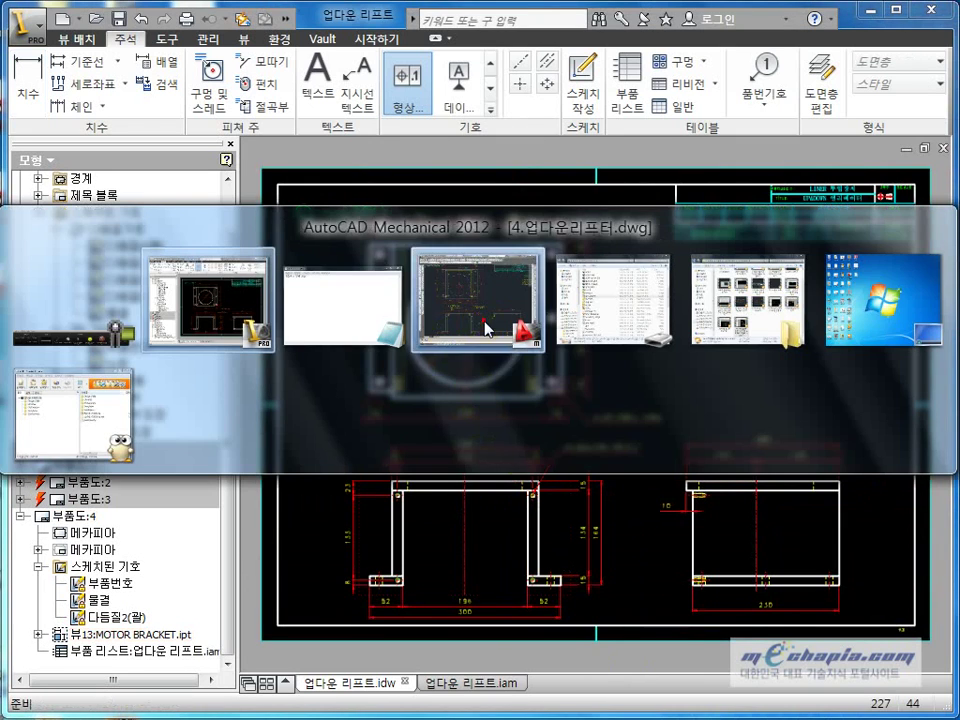
left_click(489, 327)
key("alt+Tab")
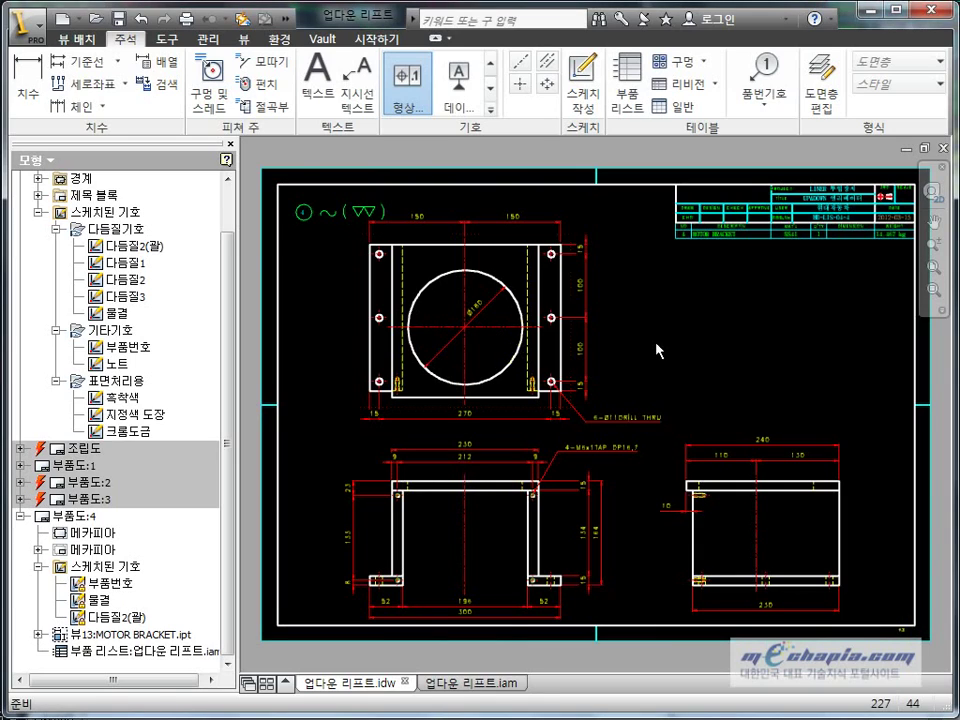